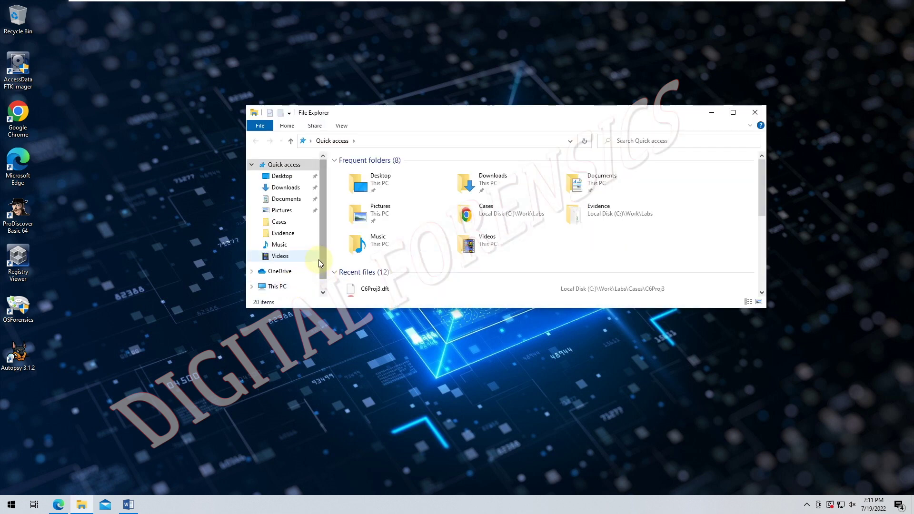
# - Browse to D:\Data Files\Ch07 on the DVD drive and select GCFI-OSX.zip
pyautogui.scroll(-1, 287, 277)
pyautogui.click(282, 274)
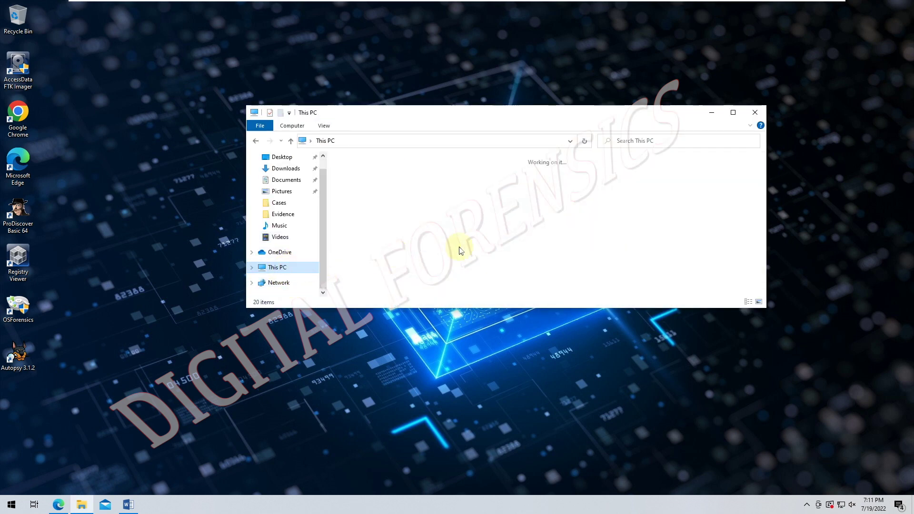
pyautogui.doubleClick(500, 269)
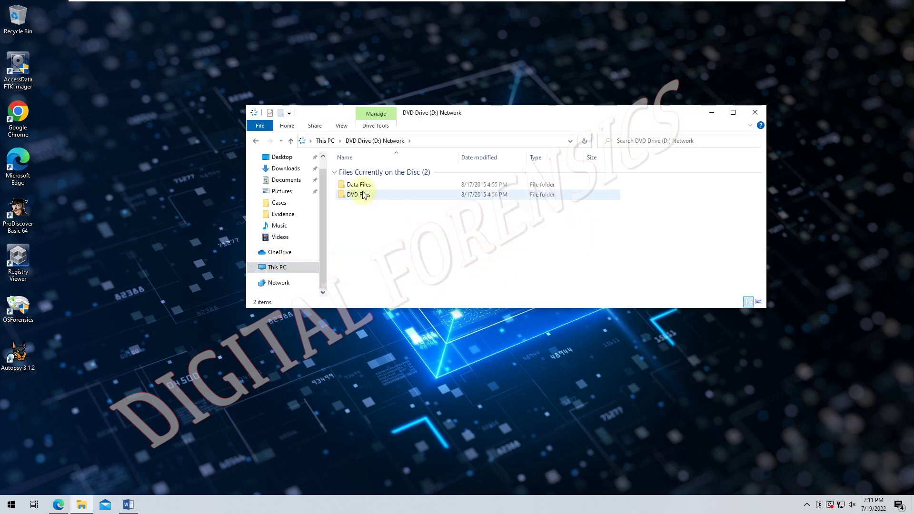
pyautogui.doubleClick(361, 186)
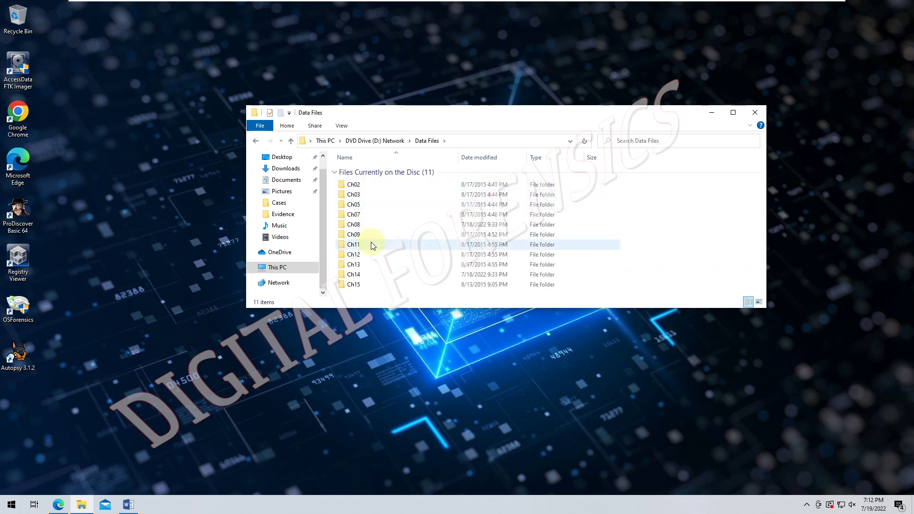
pyautogui.click(358, 216)
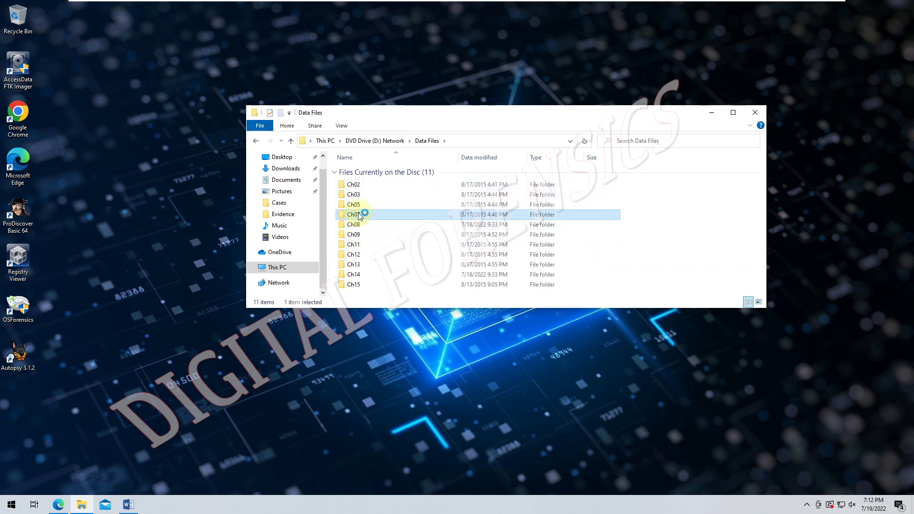
pyautogui.click(367, 186)
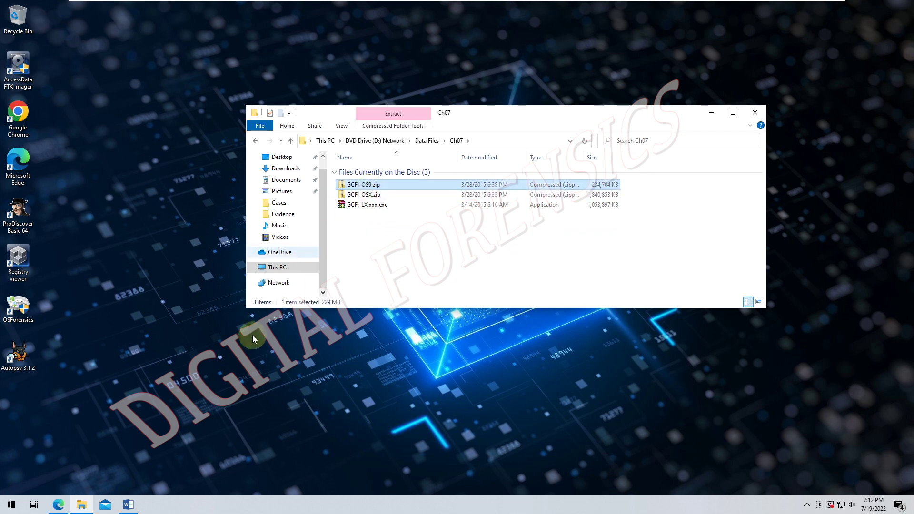
pyautogui.click(357, 195)
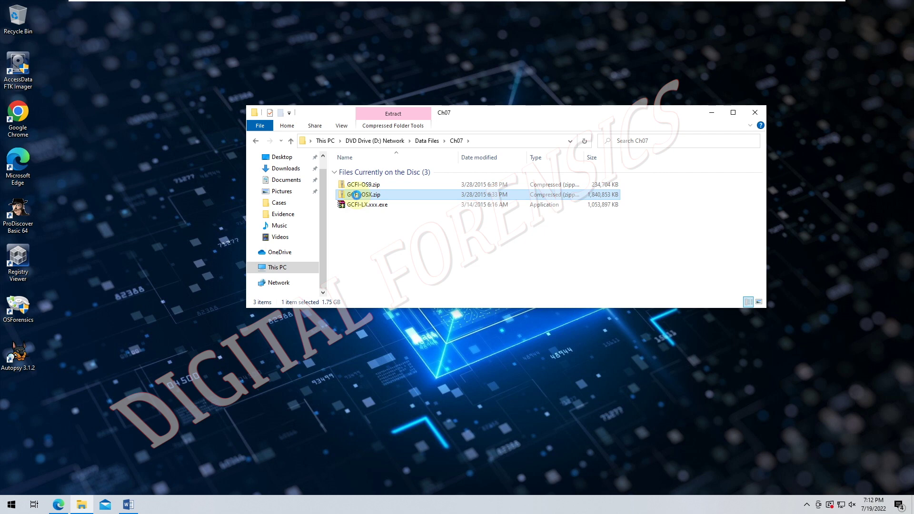
pyautogui.rightClick(356, 194)
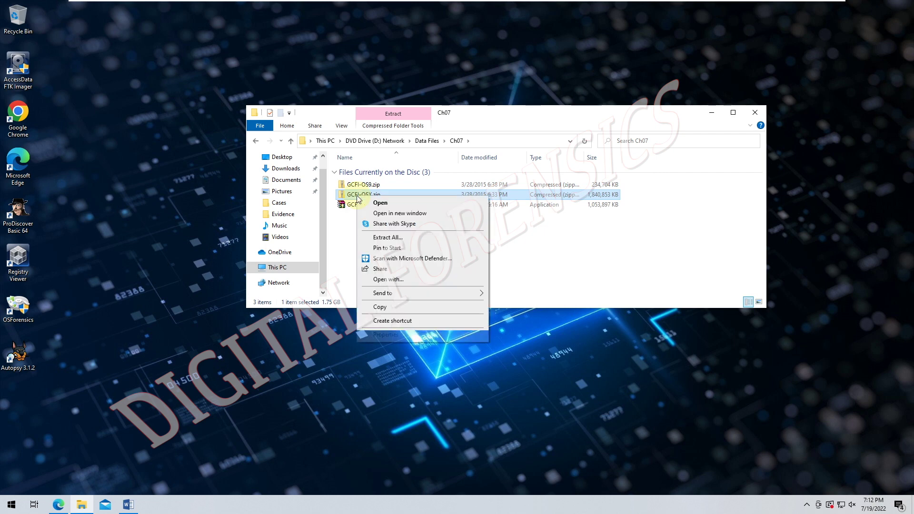
# - Extract all of GCFI-OSX.zip with C:\Work\Labs\Evidence as the destination folder
pyautogui.click(392, 240)
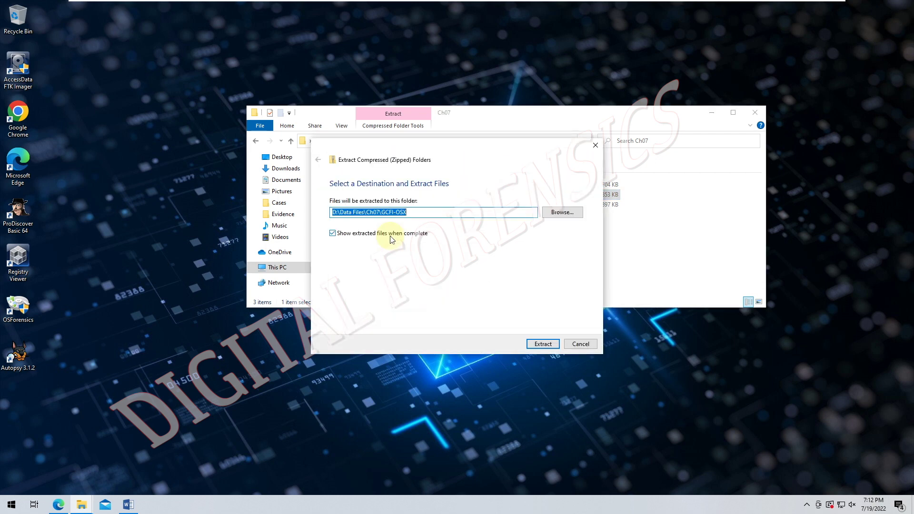
pyautogui.click(560, 213)
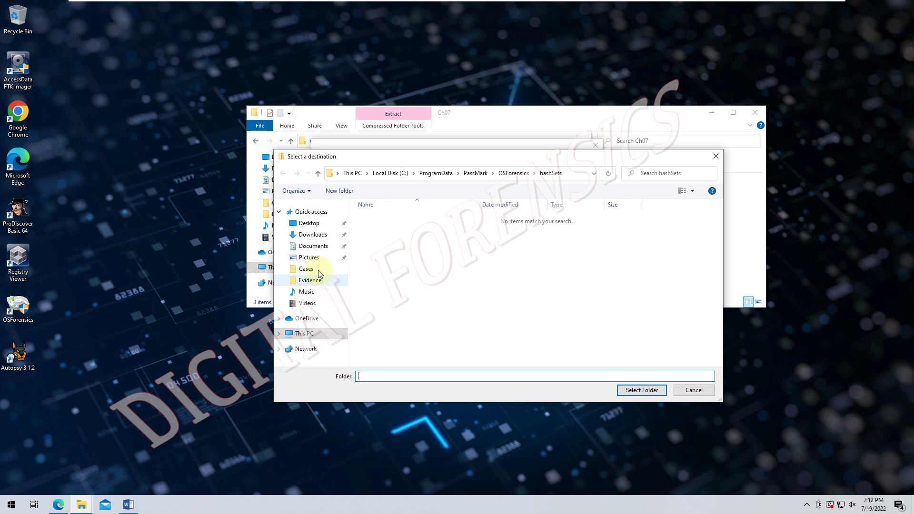
pyautogui.click(314, 332)
pyautogui.doubleClick(407, 314)
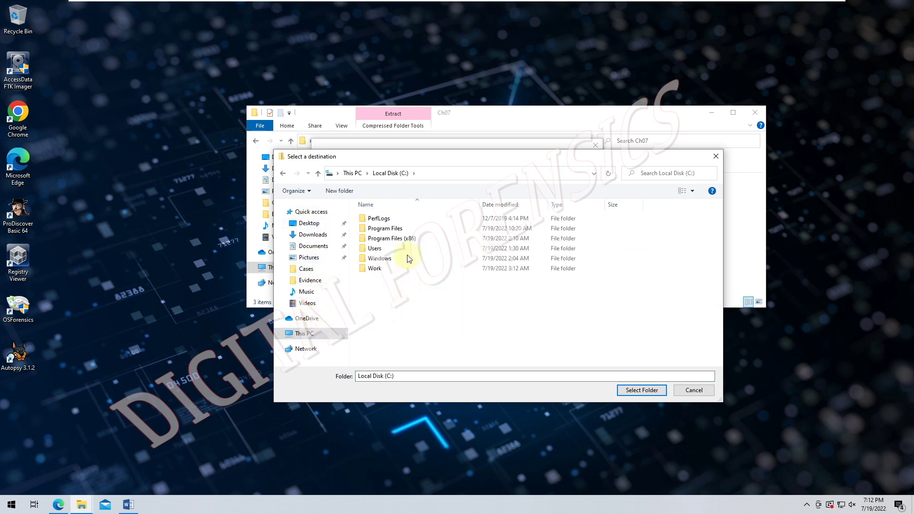
pyautogui.doubleClick(388, 269)
pyautogui.click(375, 220)
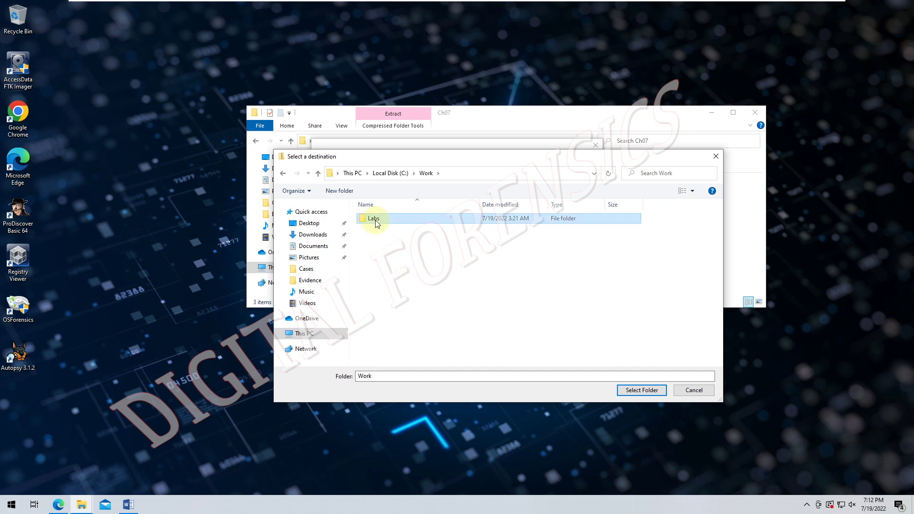
pyautogui.doubleClick(375, 220)
pyautogui.doubleClick(375, 239)
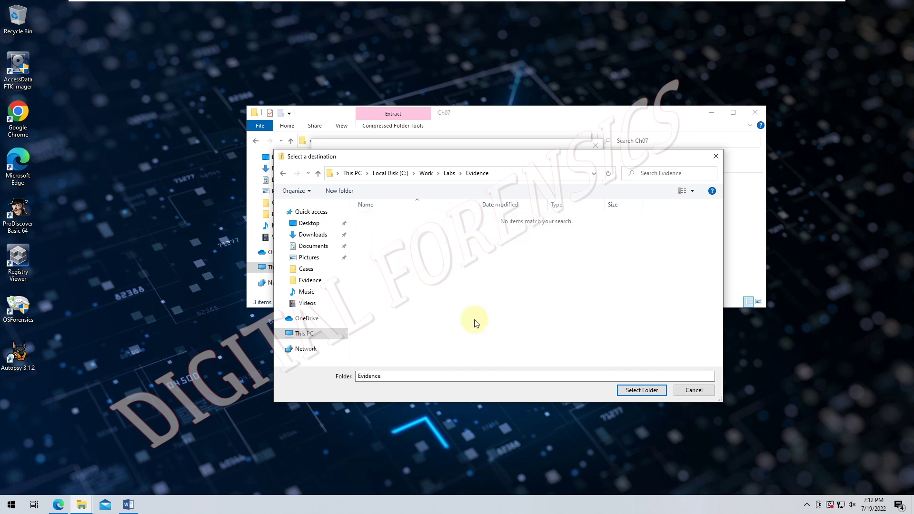
pyautogui.click(623, 388)
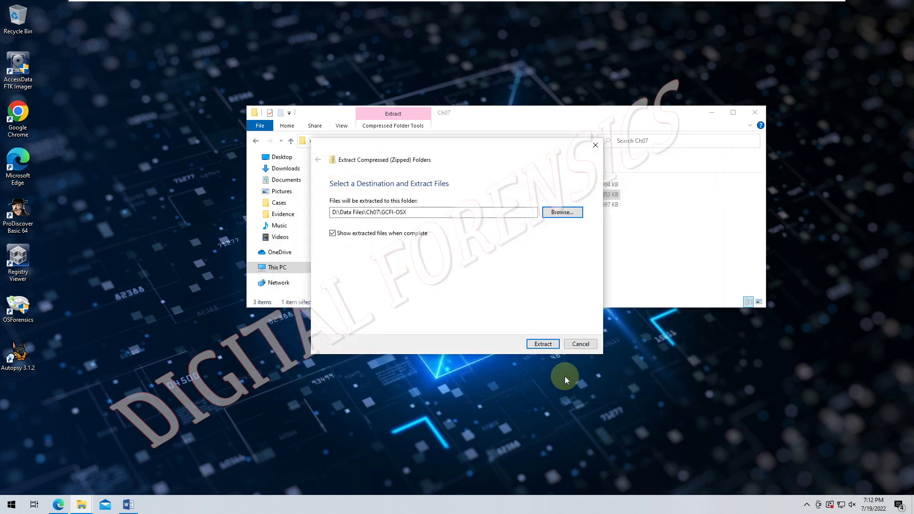
pyautogui.click(542, 344)
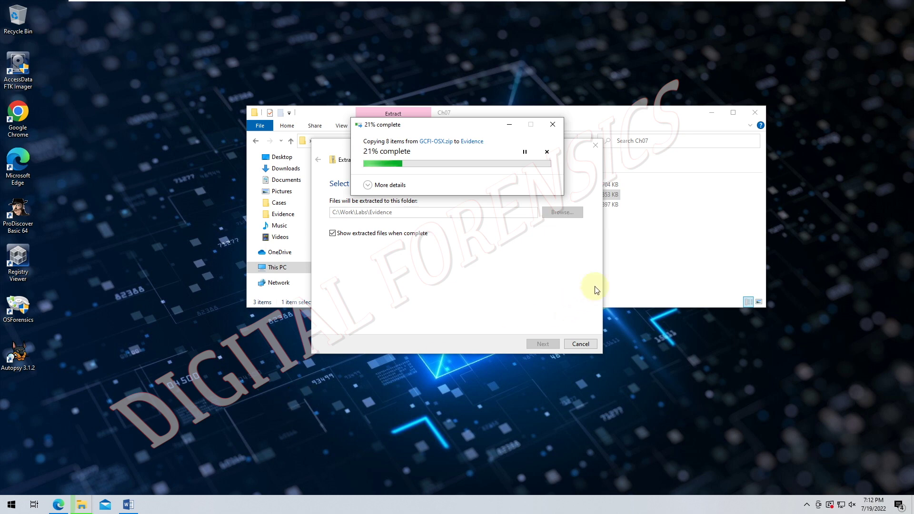
# - Open C:\Work\Labs\Evidence and select the newly extracted OSX folder
pyautogui.click(652, 265)
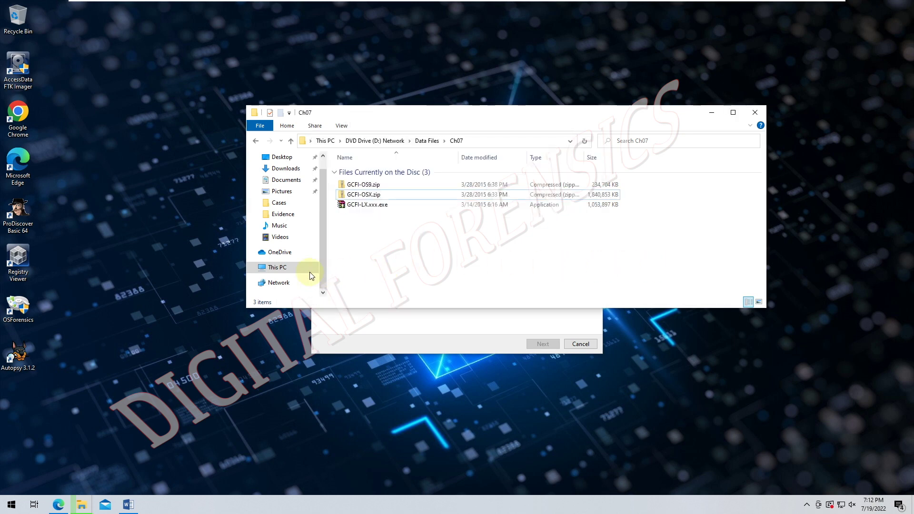
pyautogui.click(278, 267)
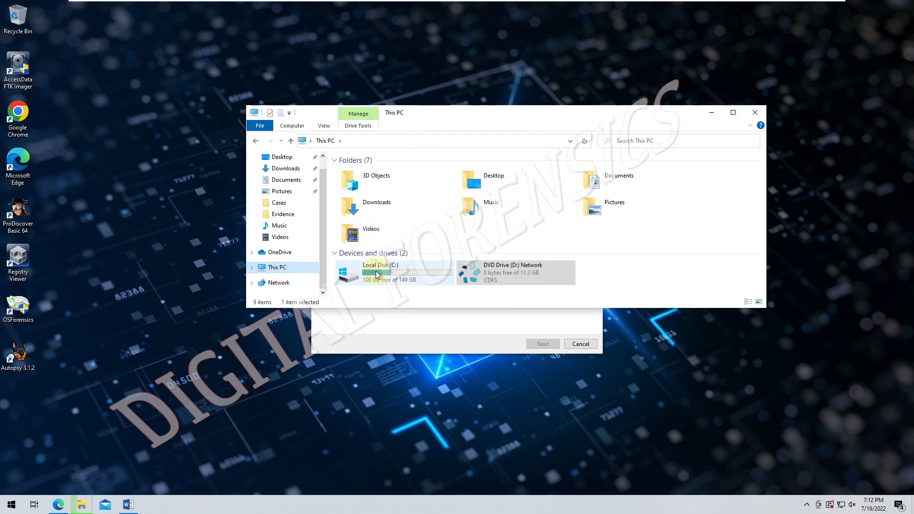
pyautogui.doubleClick(380, 271)
pyautogui.doubleClick(367, 221)
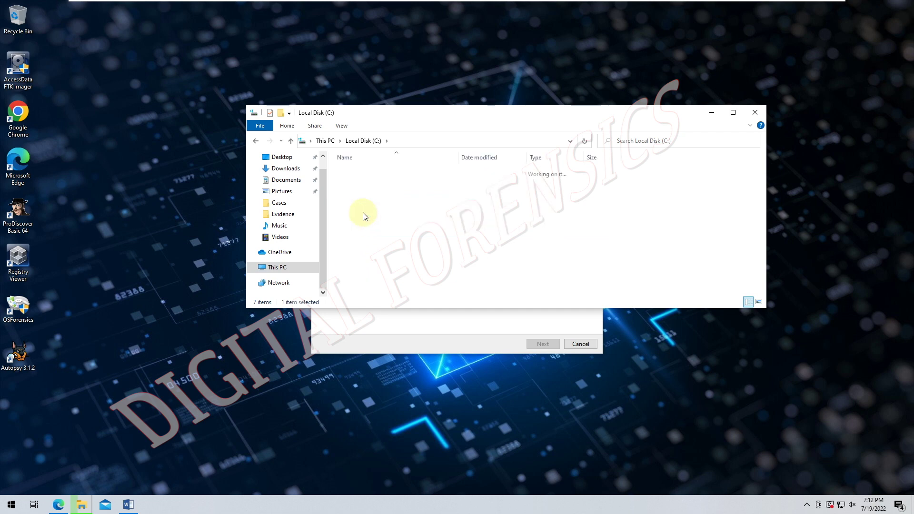
pyautogui.click(359, 176)
pyautogui.doubleClick(359, 175)
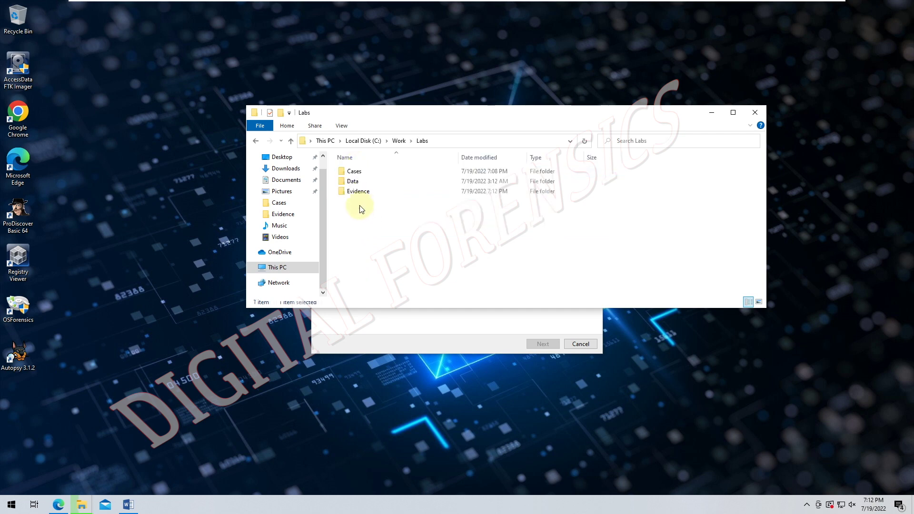
pyautogui.doubleClick(359, 191)
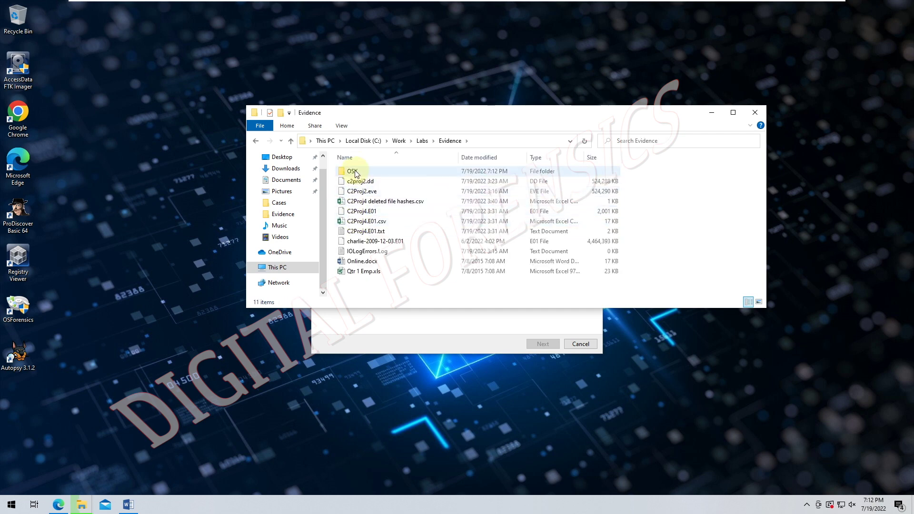
pyautogui.click(353, 171)
# - Watch the extraction progress until it completes, then deselect the OSX folder
pyautogui.click(383, 320)
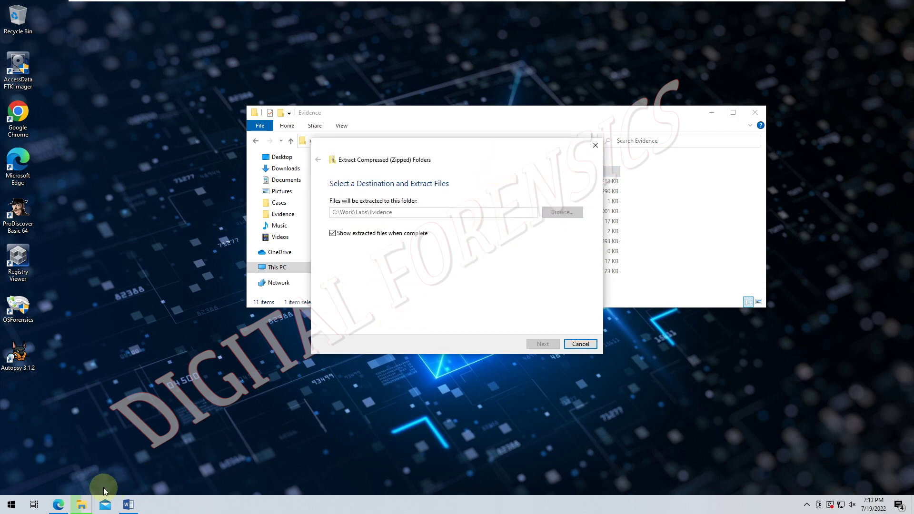
pyautogui.click(107, 364)
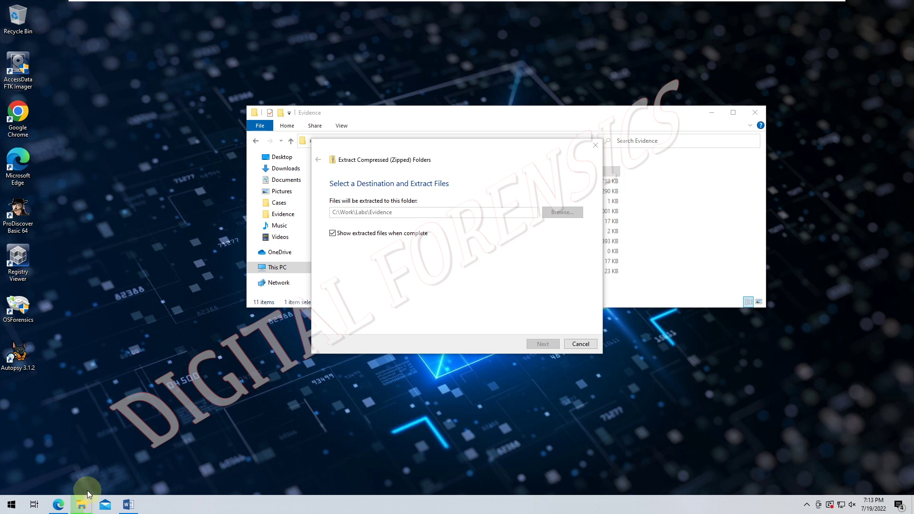
pyautogui.moveTo(87, 490)
pyautogui.click(230, 456)
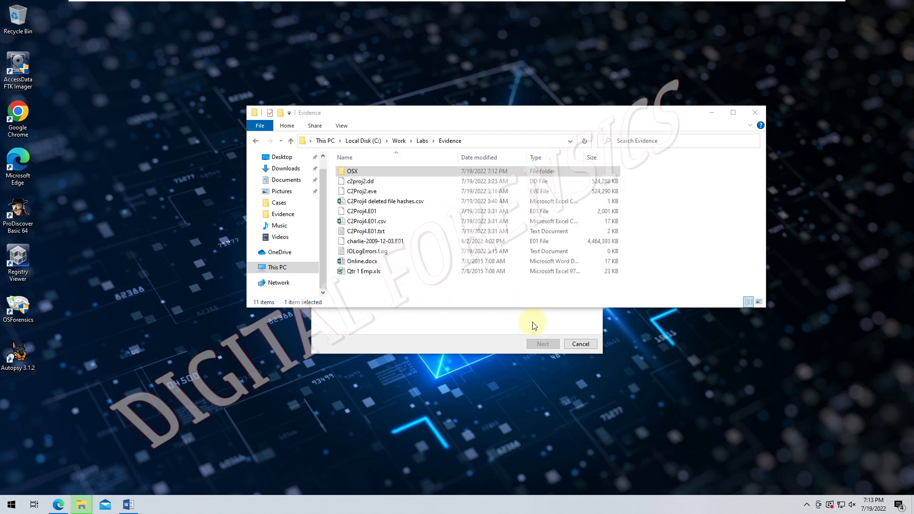
pyautogui.click(492, 295)
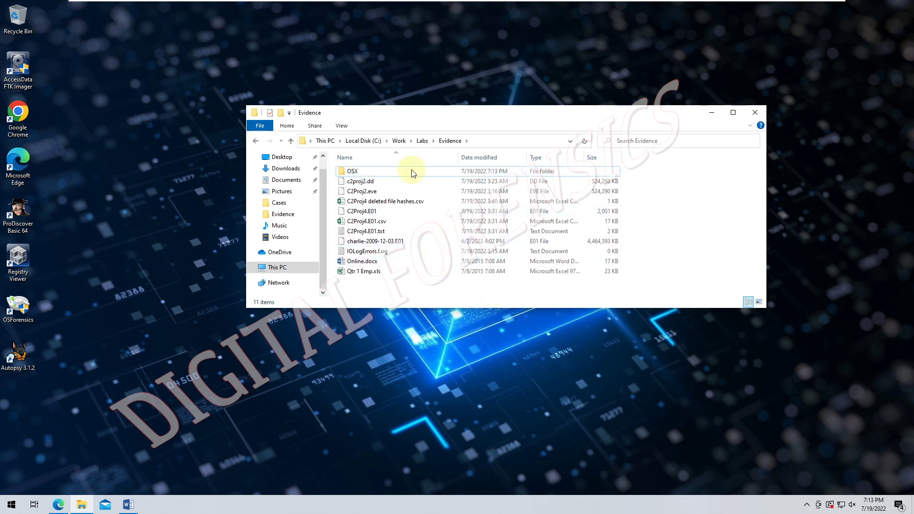
pyautogui.click(17, 355)
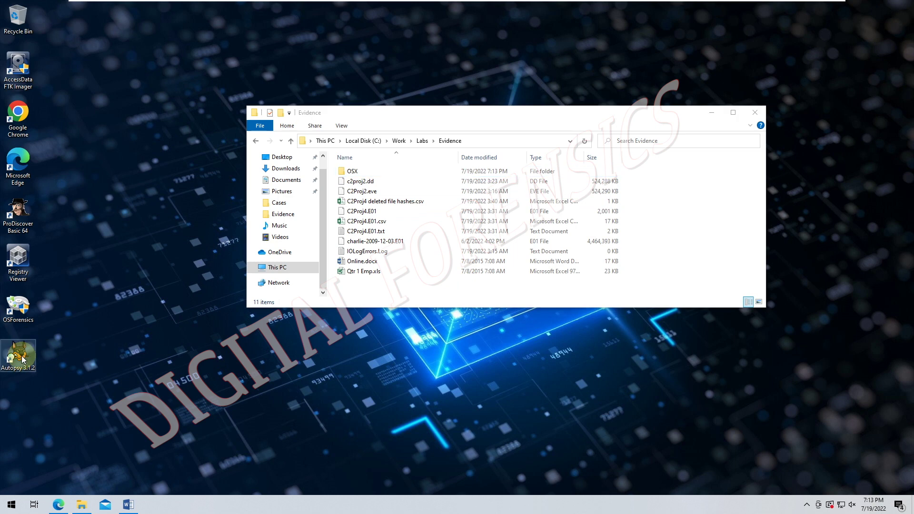
# - Run Autopsy 3.1.2 as administrator, approve the UAC prompt, and minimize the Evidence window
pyautogui.hotkey('shift', 'F10')
pyautogui.click(124, 195)
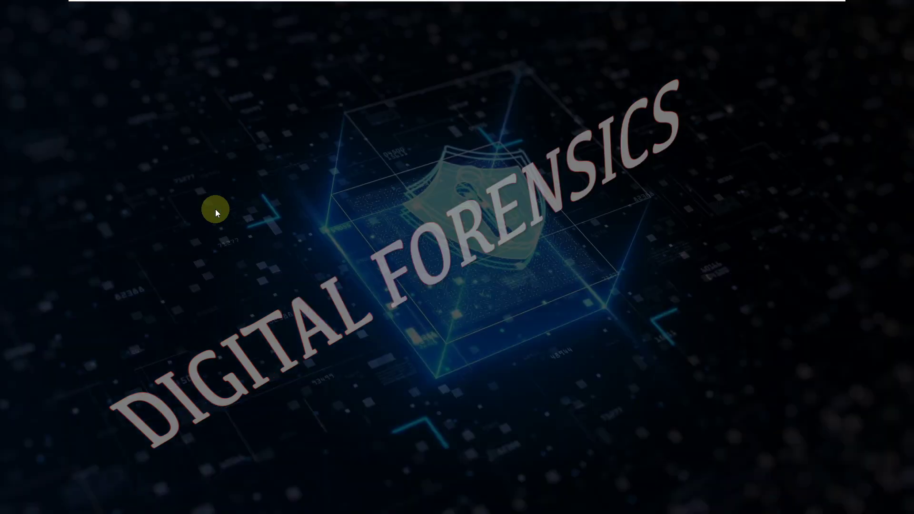
pyautogui.click(440, 325)
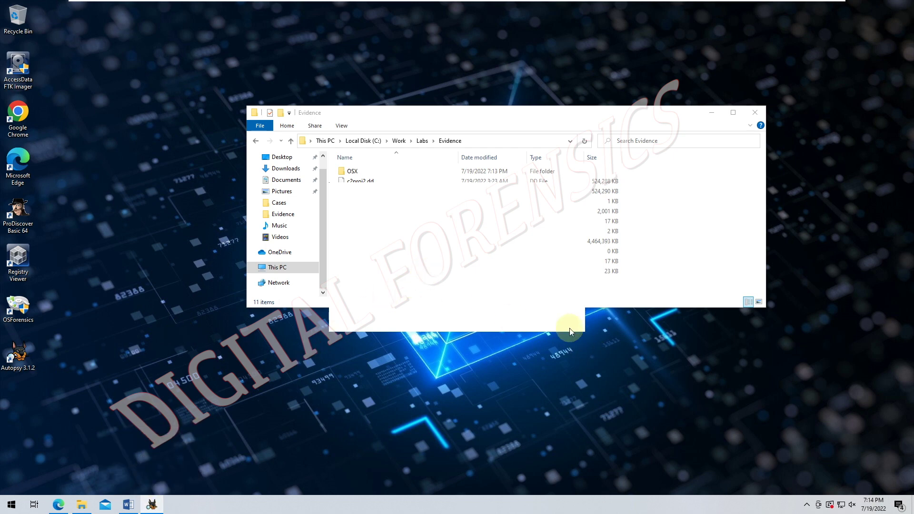
pyautogui.click(613, 113)
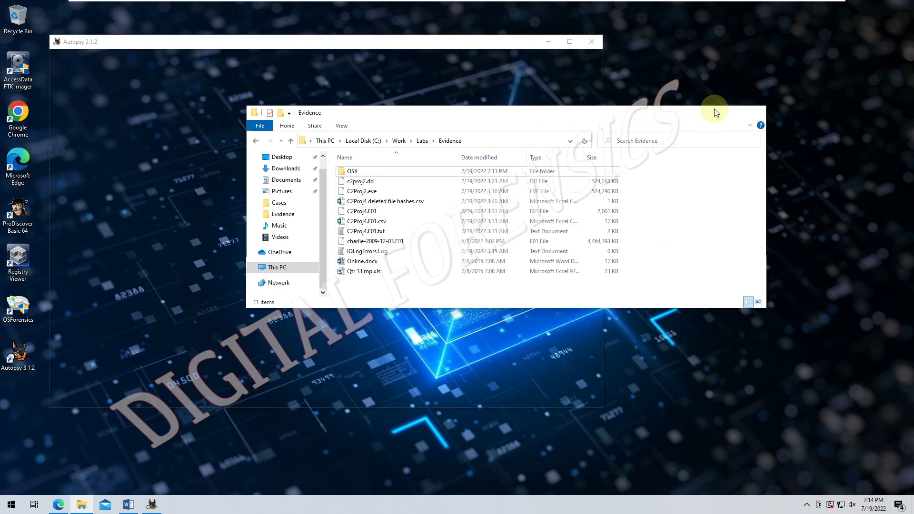
pyautogui.click(715, 113)
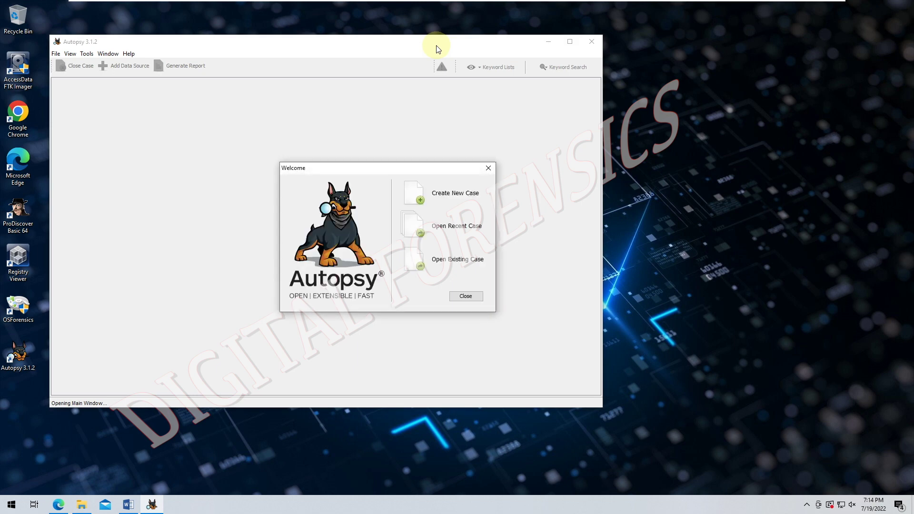
# - Create new case C7Proj1 under C:\Work\Labs\Cases with its case number and examiner filled in
pyautogui.click(422, 195)
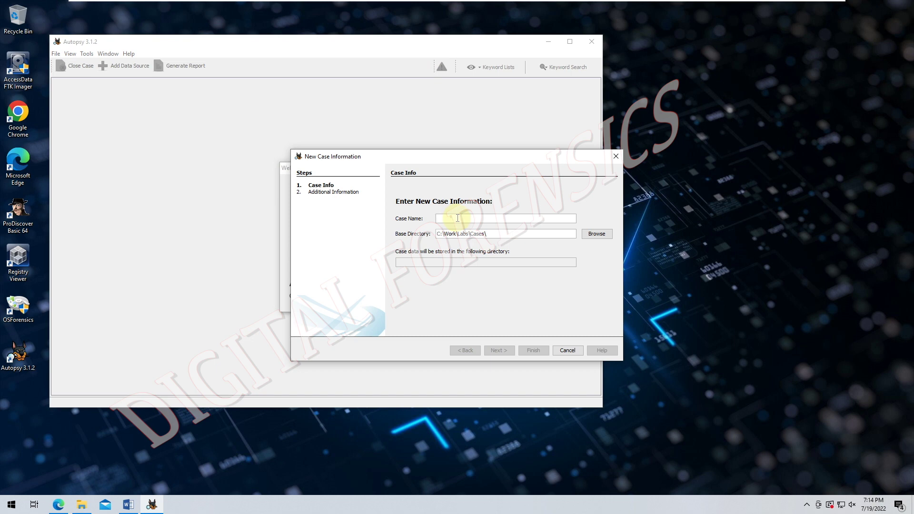
pyautogui.write('C7Proj1')
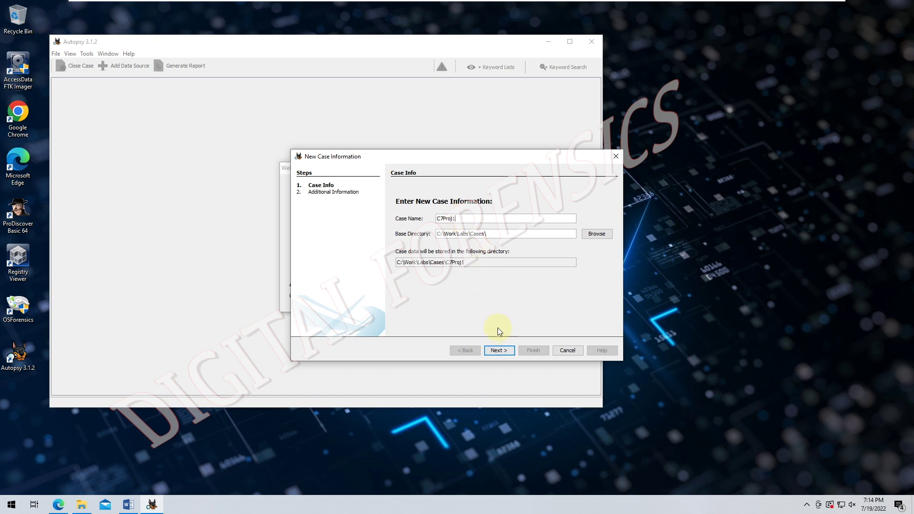
pyautogui.click(495, 351)
pyautogui.click(496, 351)
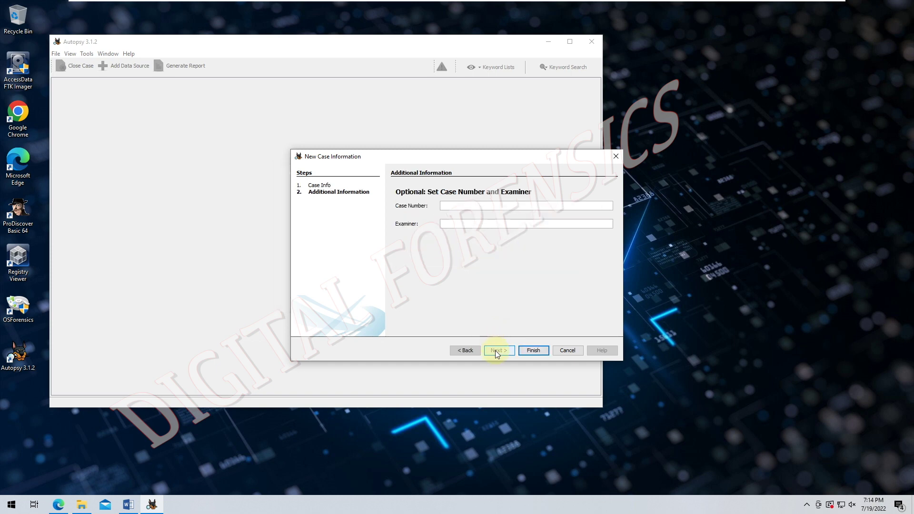
pyautogui.hotkey('ctrl', 'v')
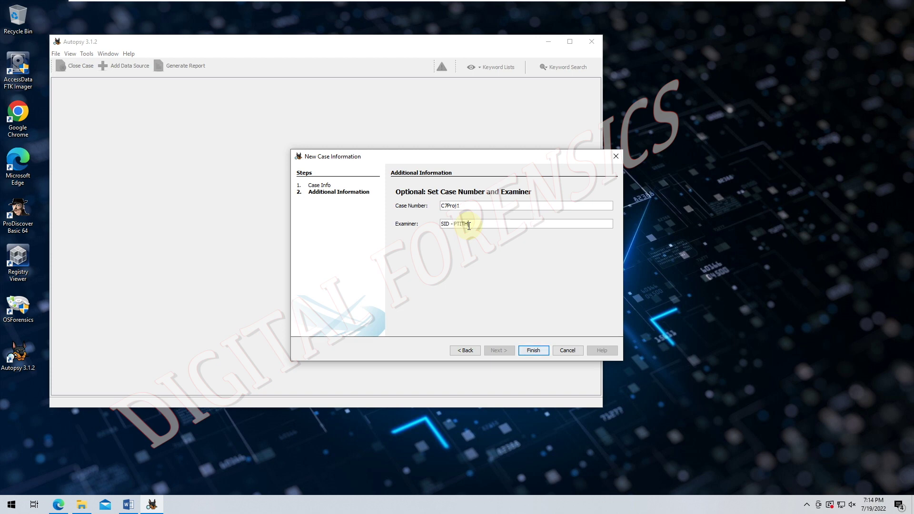
pyautogui.click(538, 346)
pyautogui.click(527, 349)
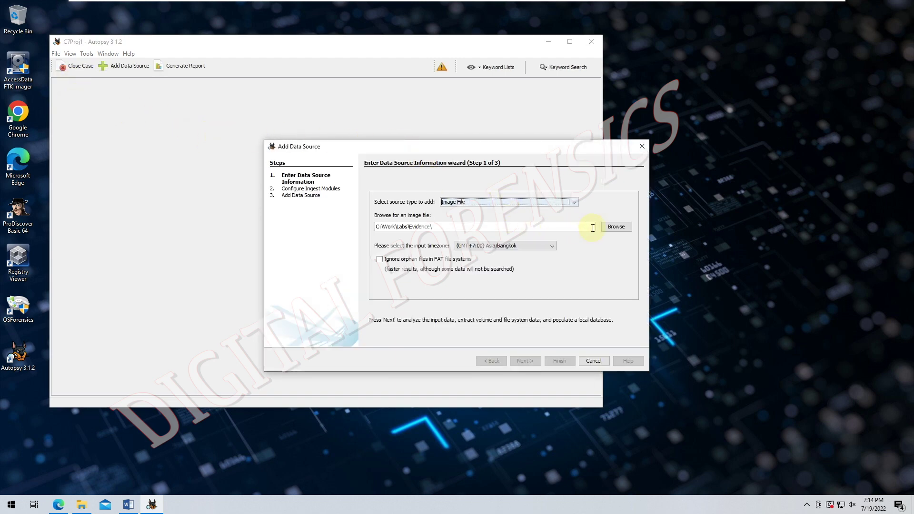
# - Add Evidence\OSX\GCFI-OSX.001 as a data source with timezone Asia/Ho_Chi_Minh and default ingest modules
pyautogui.click(614, 228)
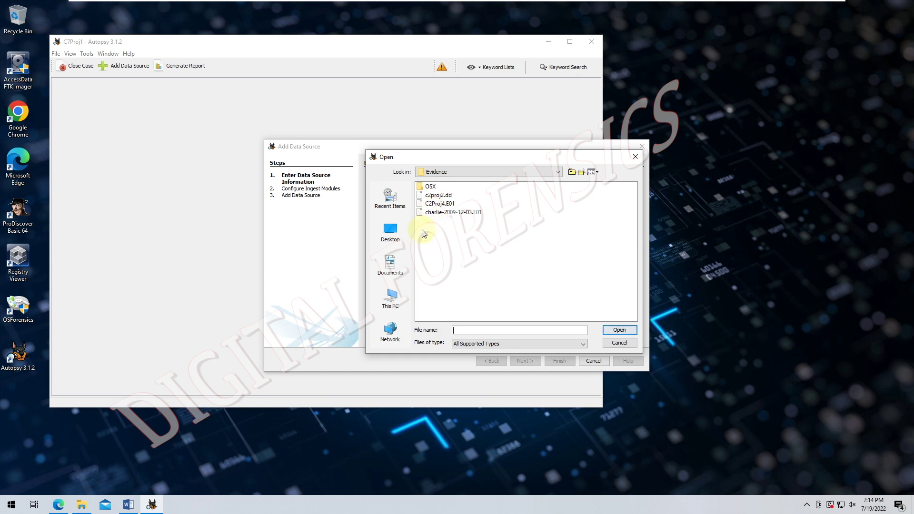
pyautogui.doubleClick(429, 186)
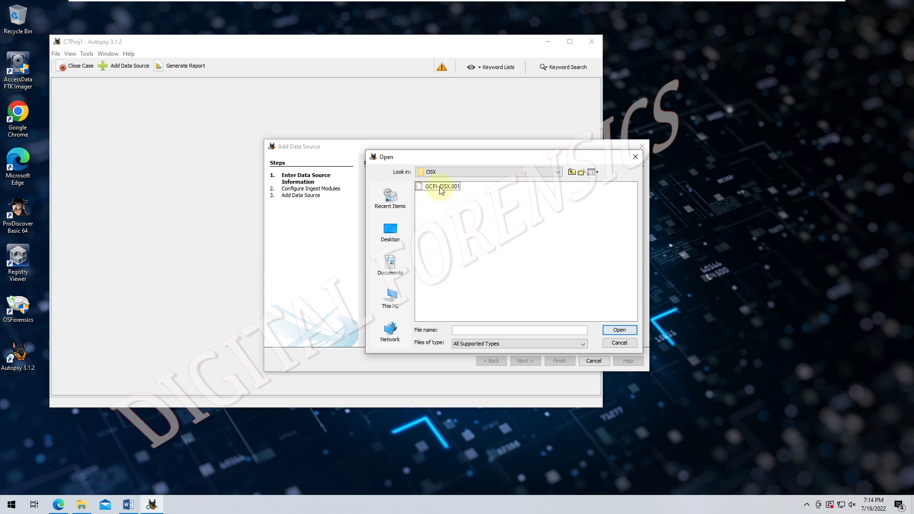
pyautogui.click(440, 189)
pyautogui.click(618, 330)
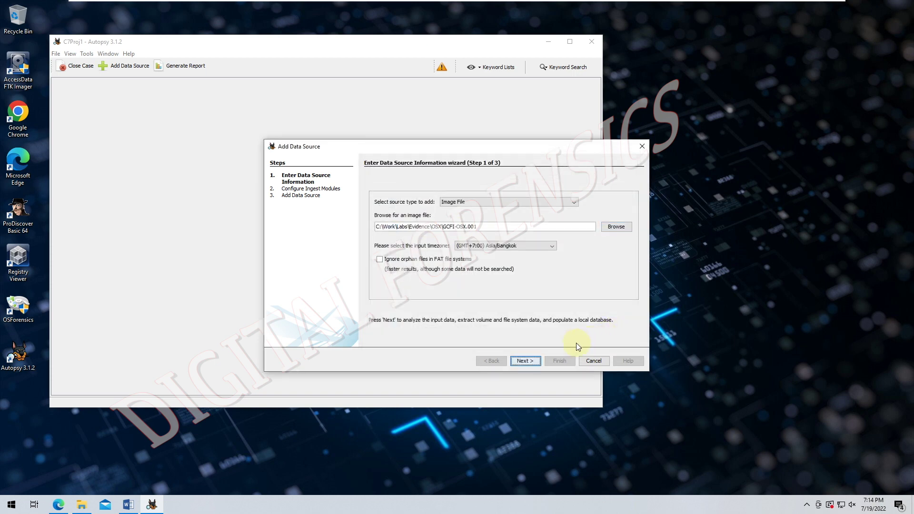
pyautogui.click(533, 247)
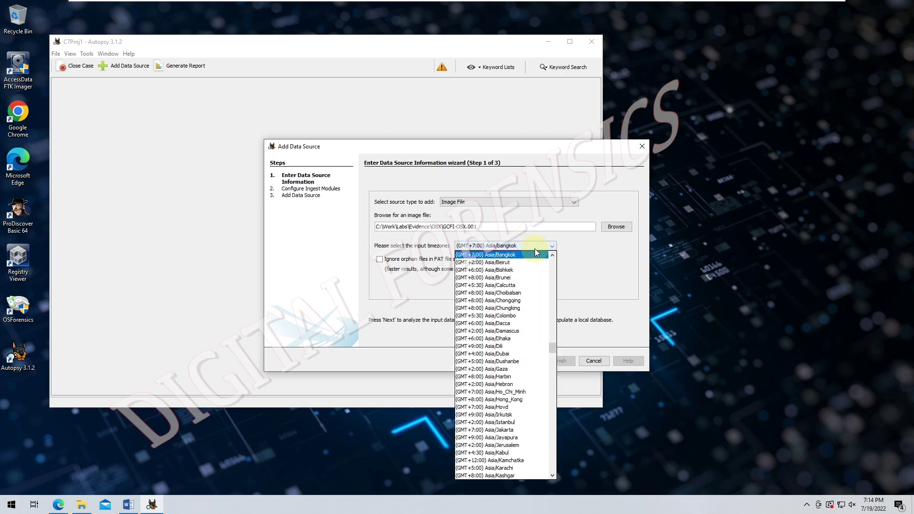
pyautogui.click(522, 391)
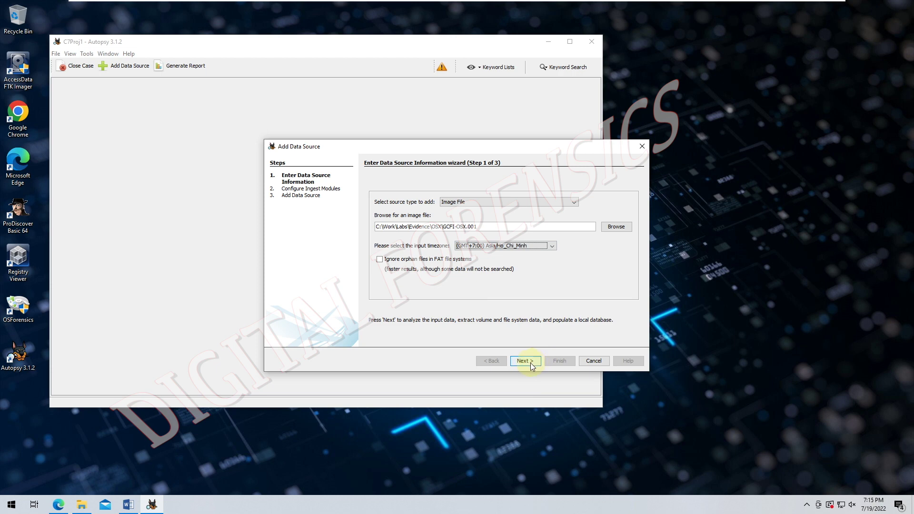
pyautogui.click(531, 364)
pyautogui.click(537, 363)
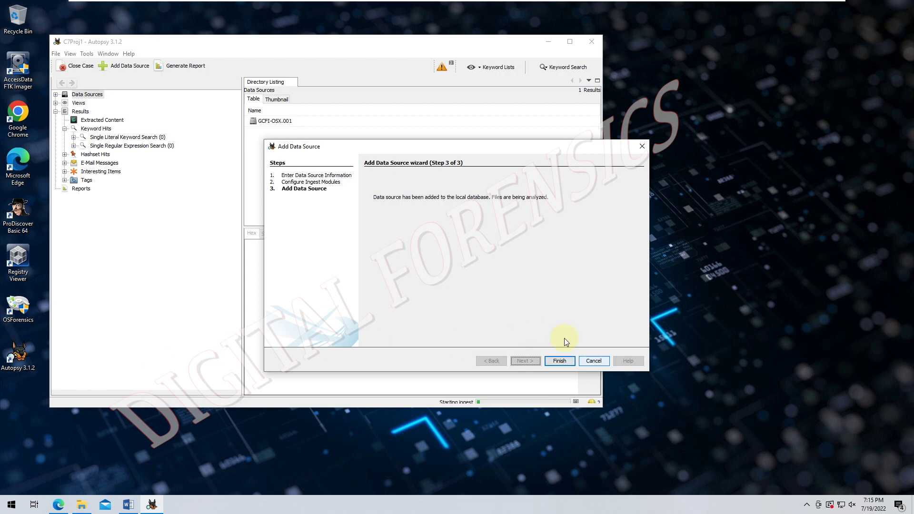
# - Finish the wizard, dismiss the hash database notice, maximize the case window, and check Ingest Messages
pyautogui.click(560, 360)
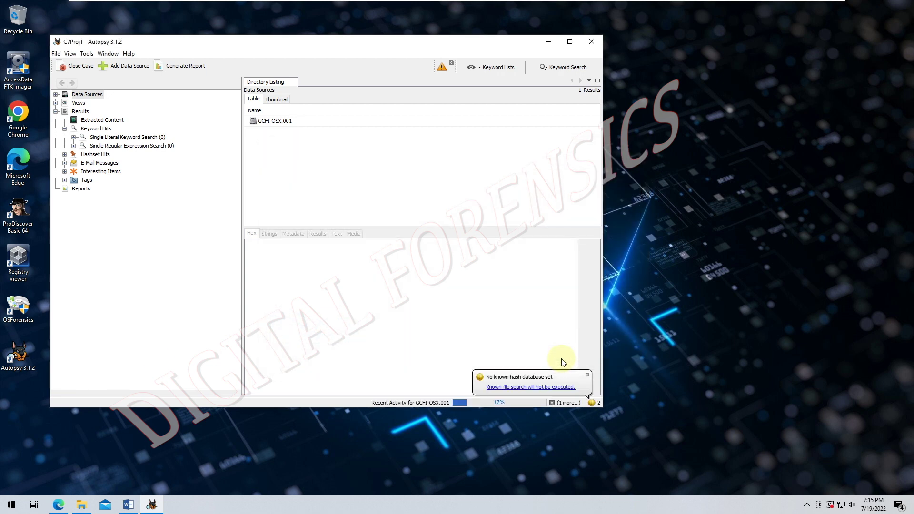
pyautogui.click(588, 376)
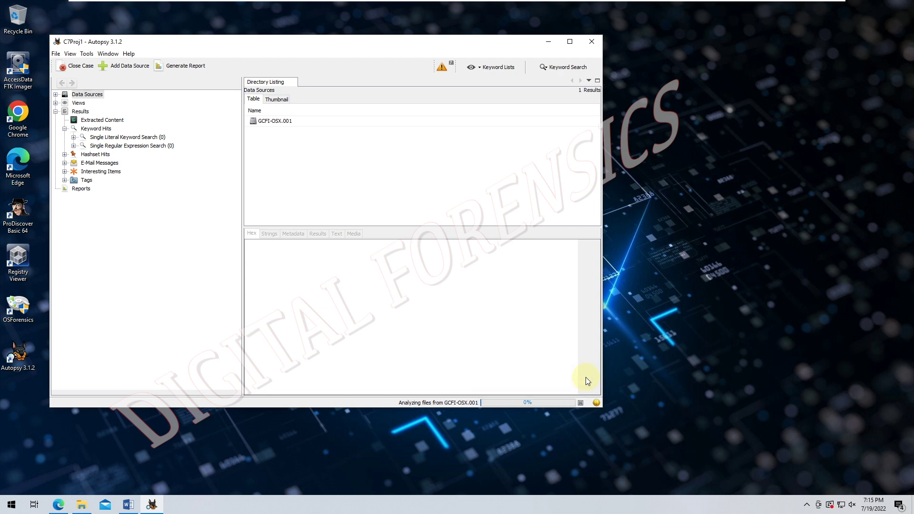
pyautogui.click(575, 45)
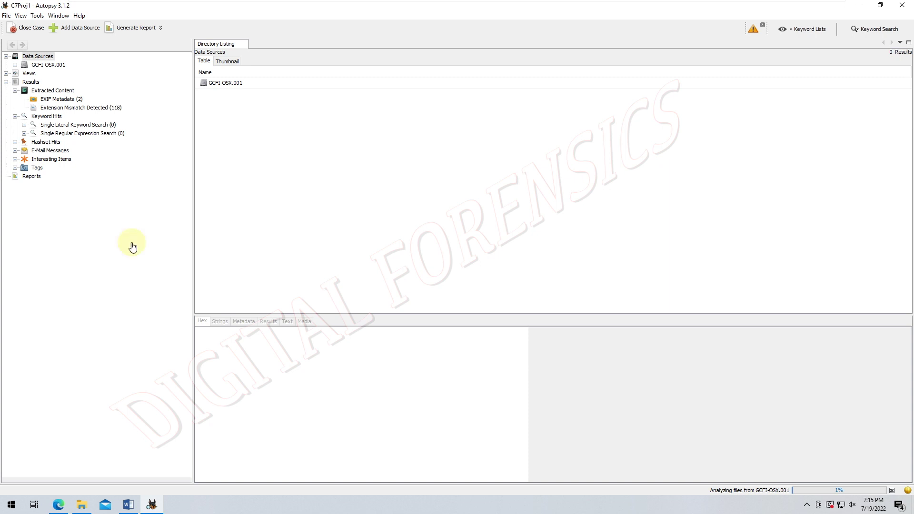
pyautogui.click(753, 32)
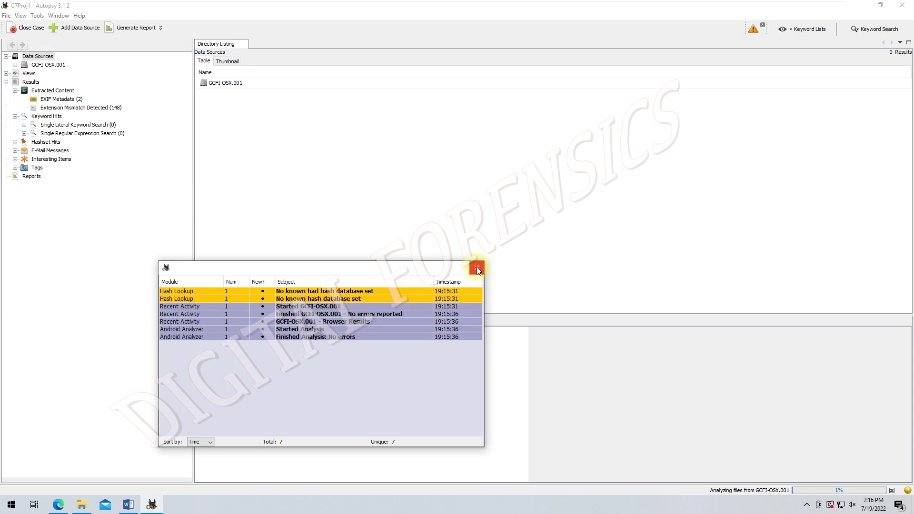
pyautogui.click(476, 267)
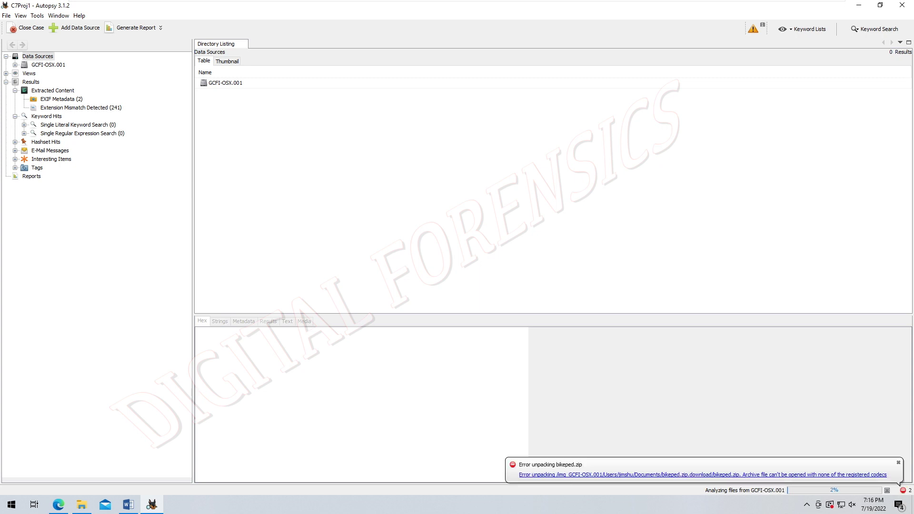
pyautogui.rightClick(238, 47)
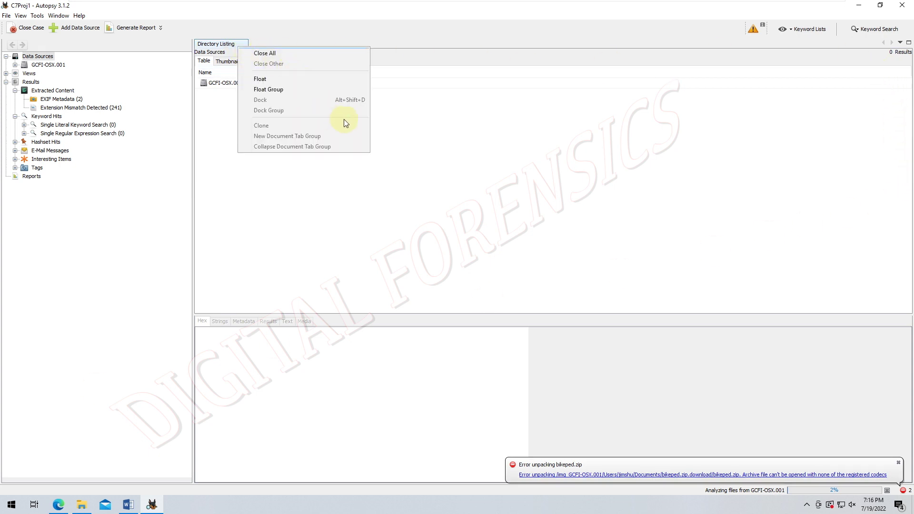
pyautogui.click(776, 116)
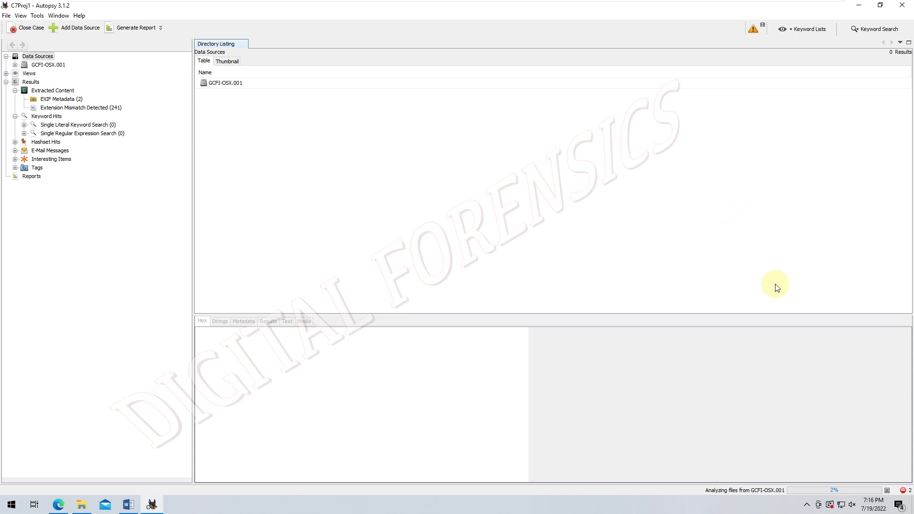
# - Dismiss the bikeped.zip unpacking error and missing bad hash database notifications from the status bar
pyautogui.click(904, 491)
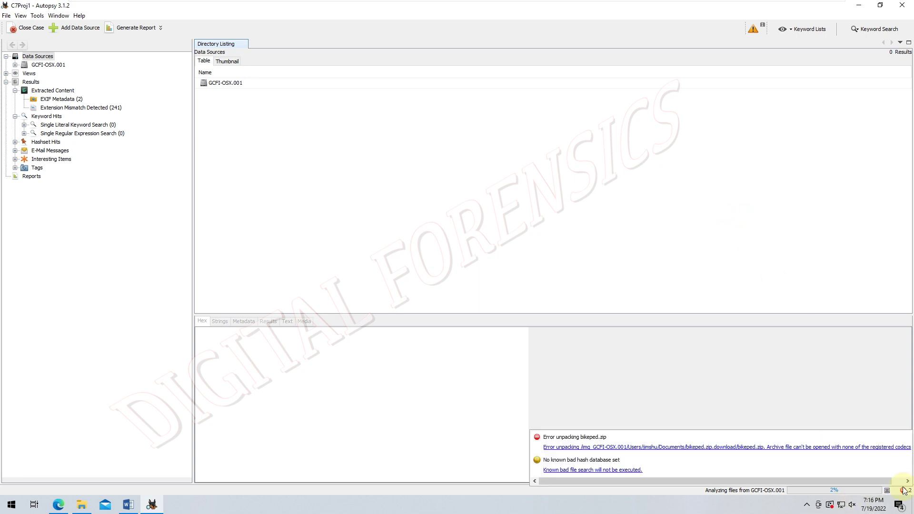
pyautogui.moveTo(860, 482); pyautogui.dragTo(884, 482)
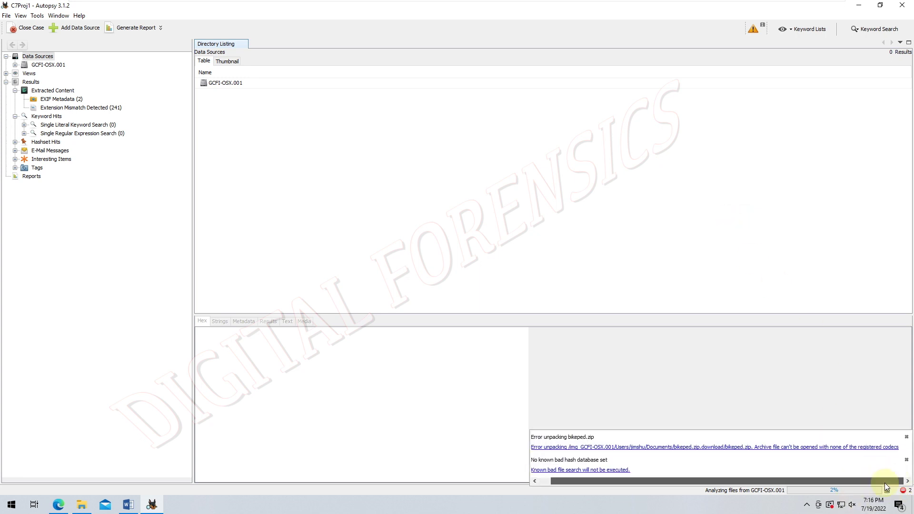
pyautogui.click(904, 436)
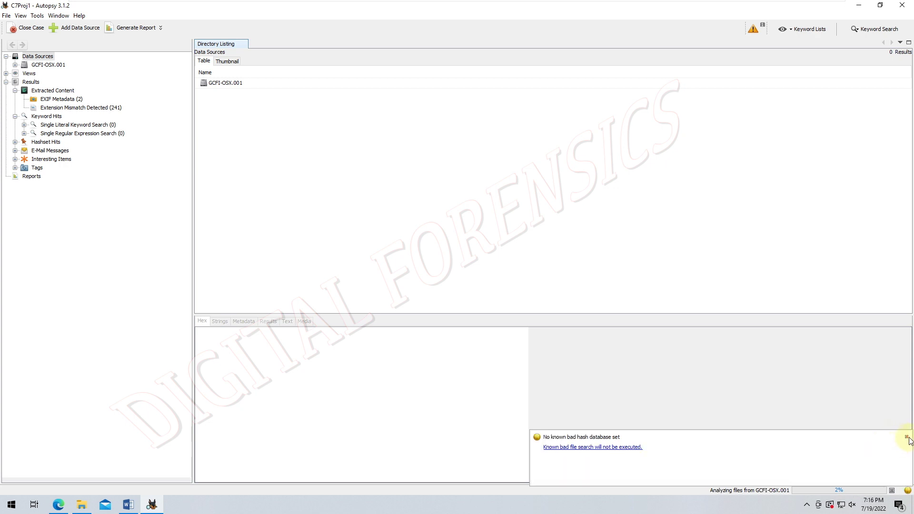
pyautogui.click(904, 437)
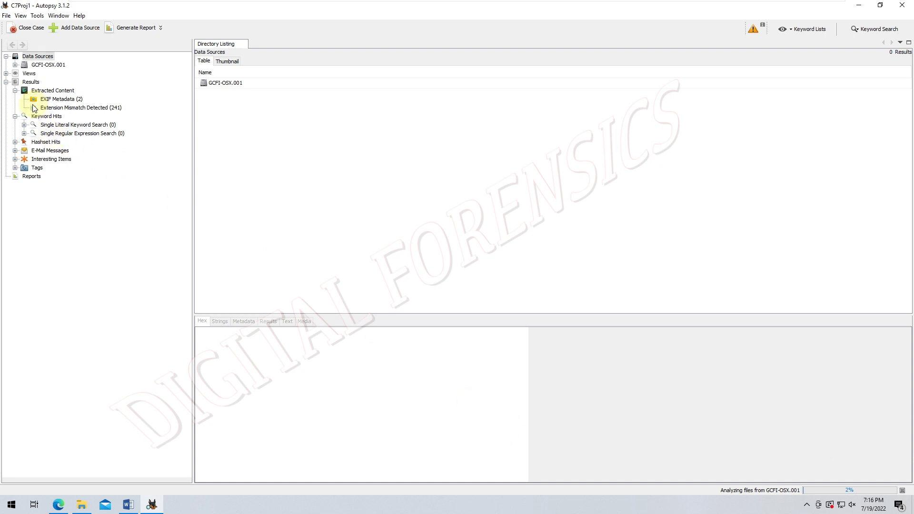
# - Expand Views with its Documents and Executable file types, collapsing the Data Sources branch
pyautogui.click(6, 73)
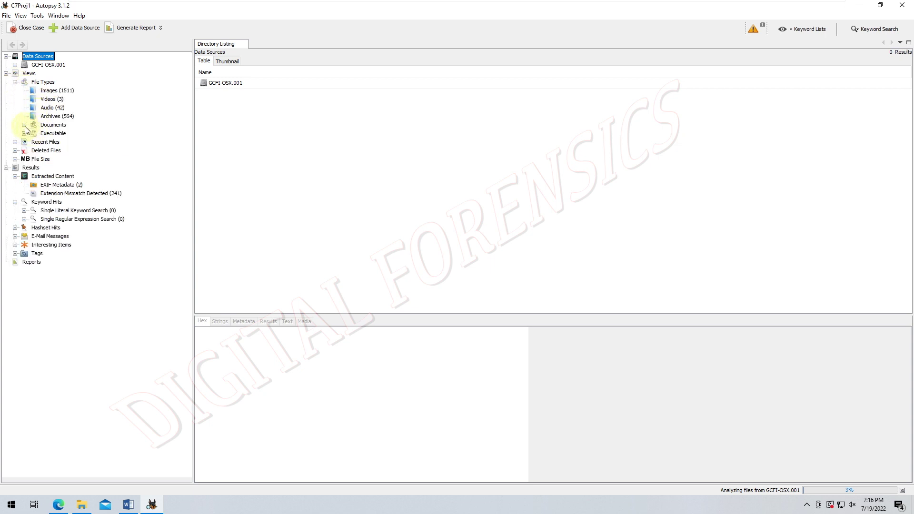
pyautogui.click(24, 126)
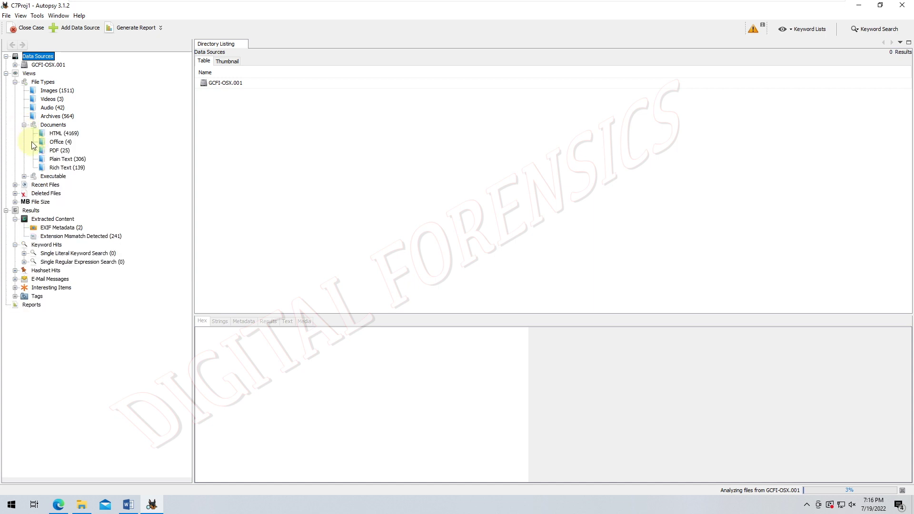
pyautogui.click(24, 176)
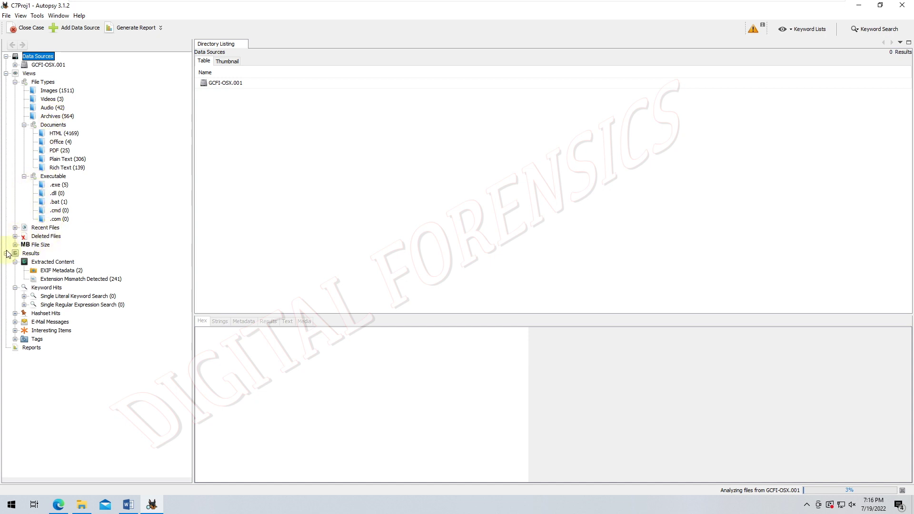
pyautogui.click(15, 64)
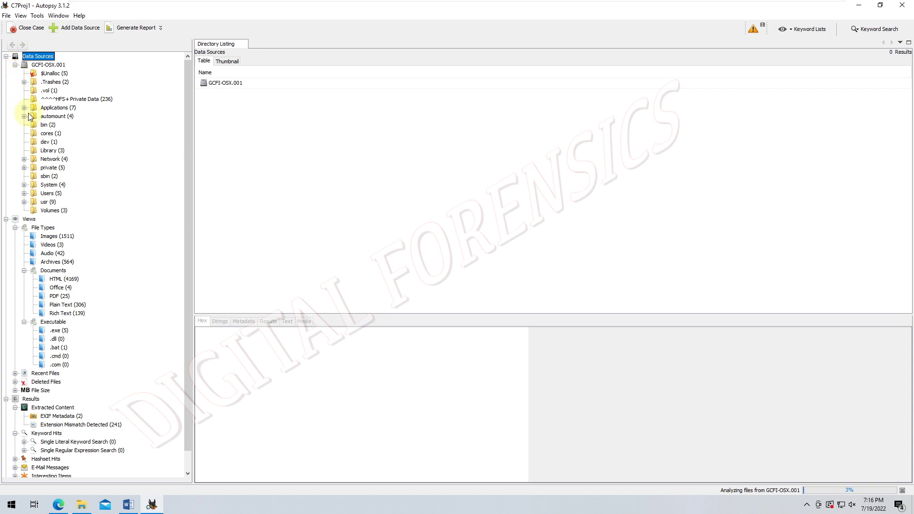
pyautogui.click(15, 65)
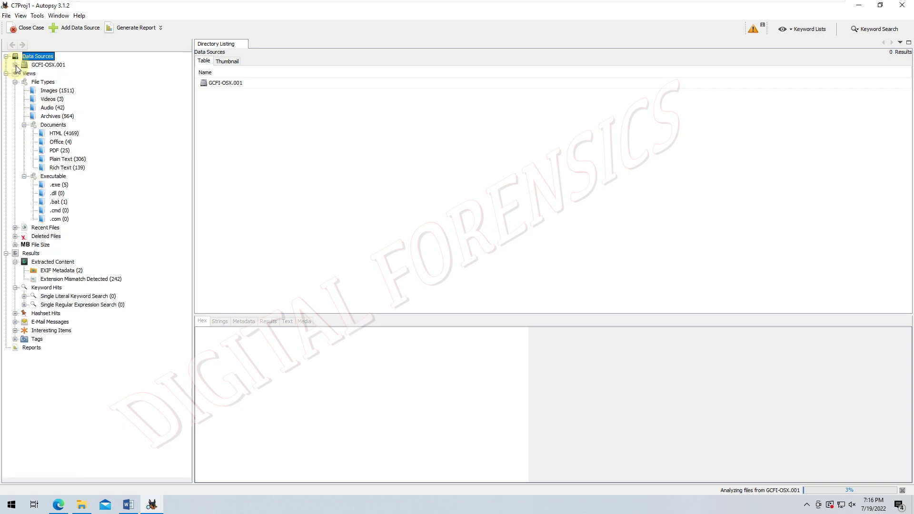
pyautogui.click(7, 56)
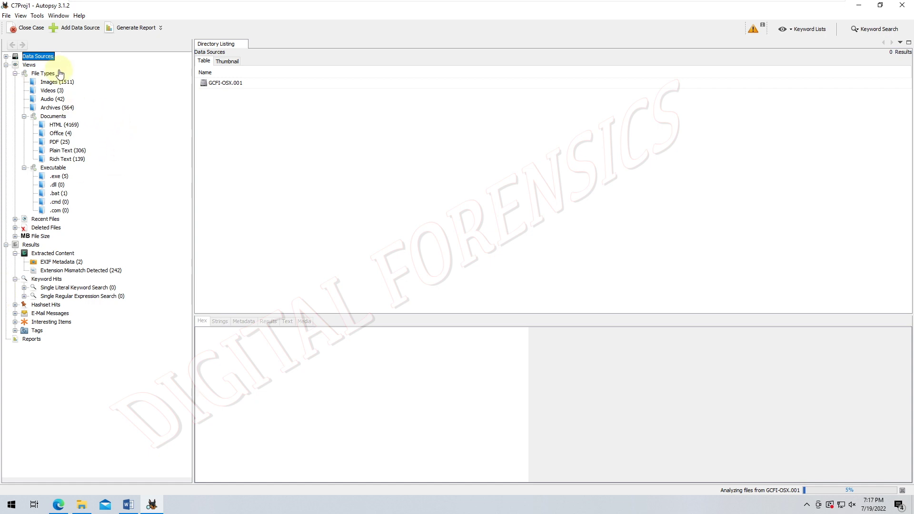
pyautogui.click(5, 66)
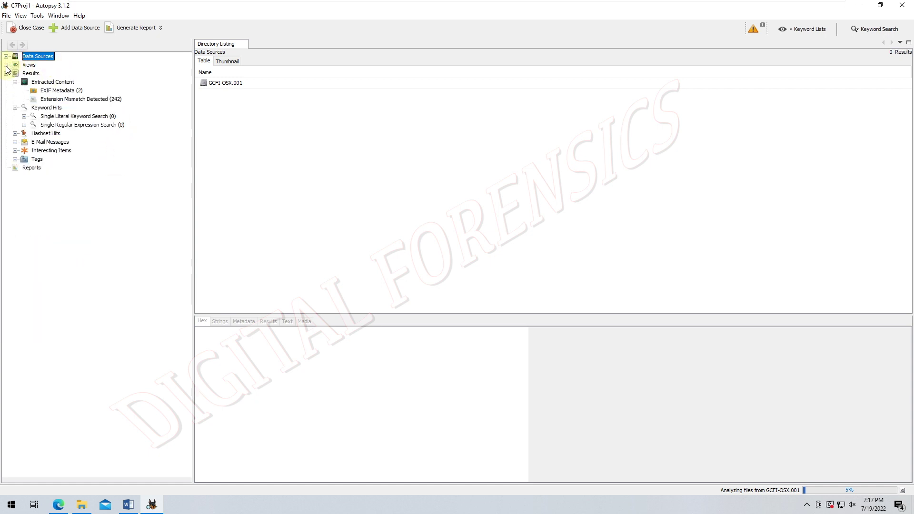
pyautogui.click(6, 65)
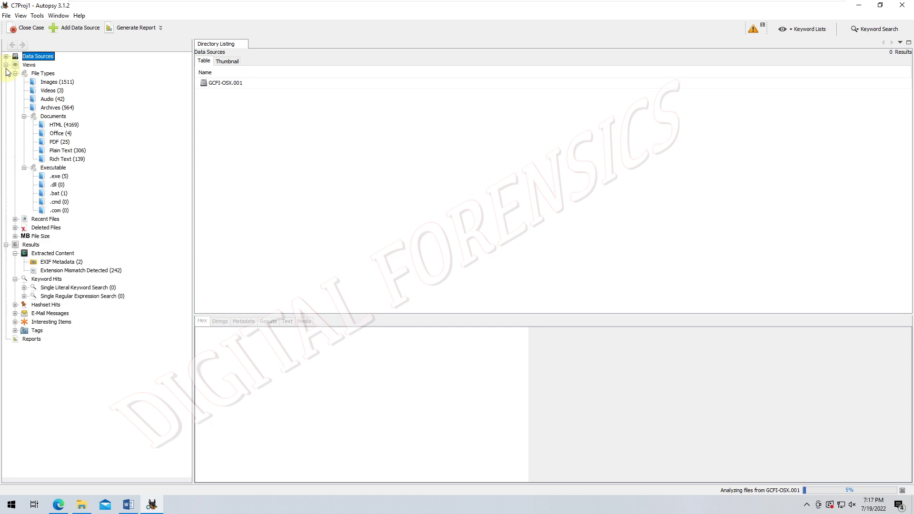
# - Show the File Types filters under Views and widen the Name column to read full filter names
pyautogui.click(42, 73)
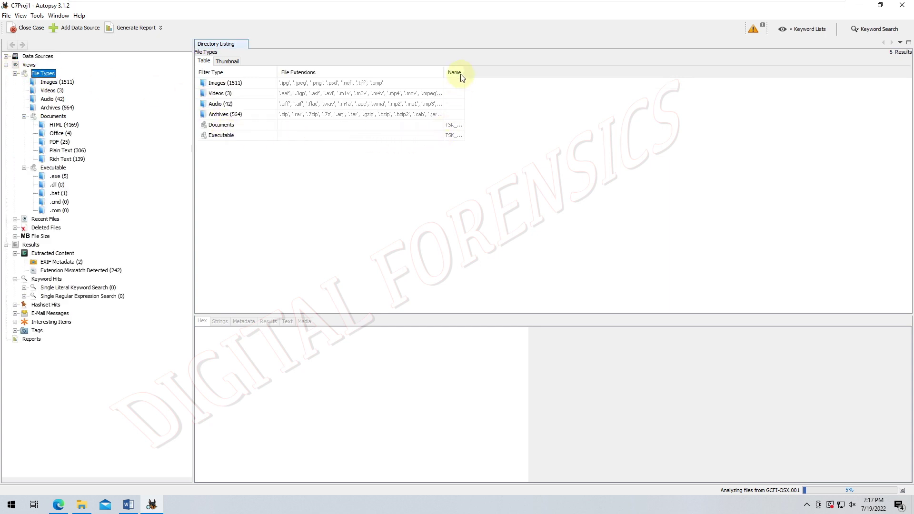
pyautogui.moveTo(463, 73); pyautogui.dragTo(495, 74)
pyautogui.moveTo(525, 75); pyautogui.dragTo(533, 74)
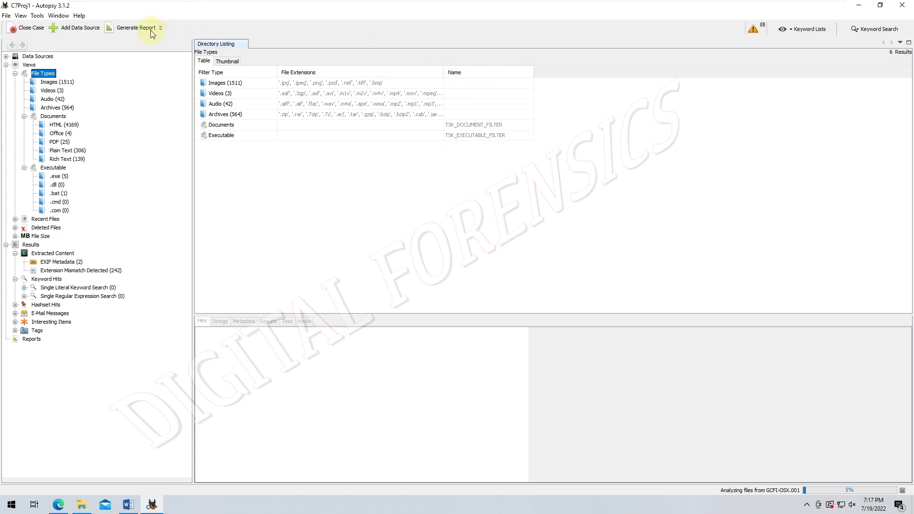
pyautogui.click(58, 16)
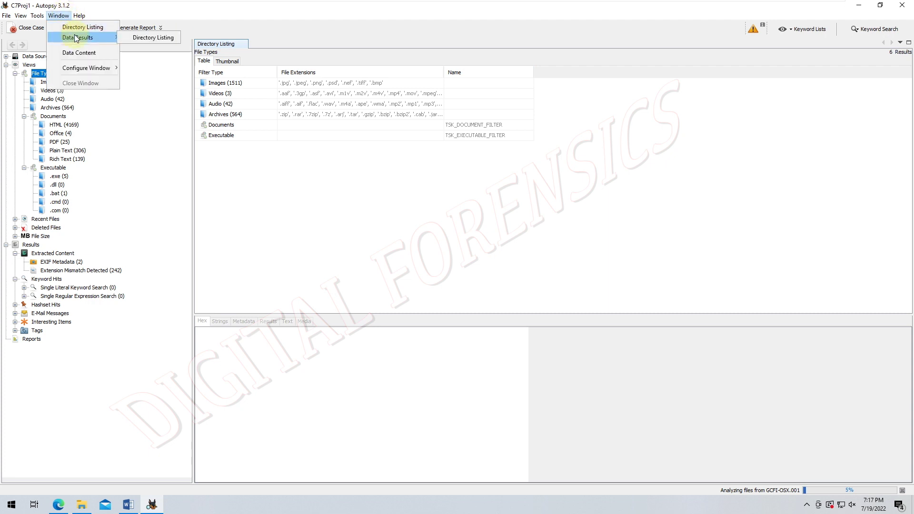
pyautogui.moveTo(79, 67)
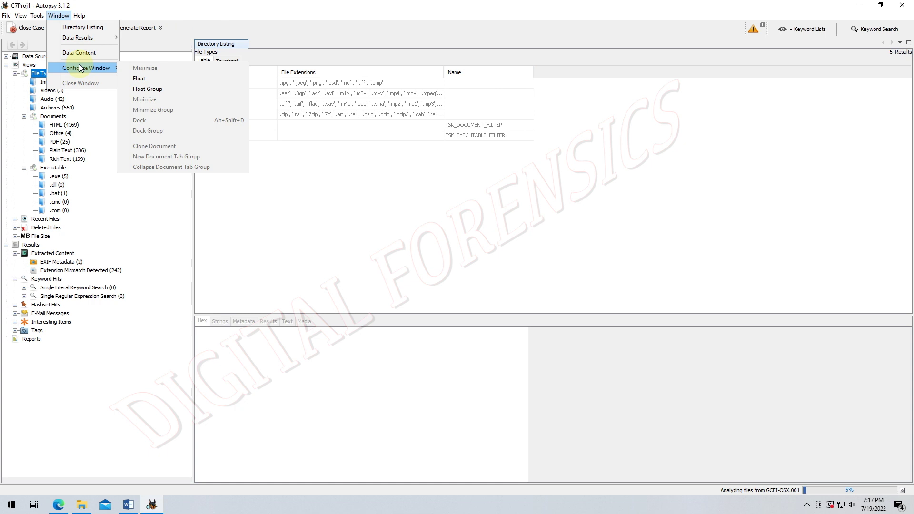
pyautogui.moveTo(79, 16)
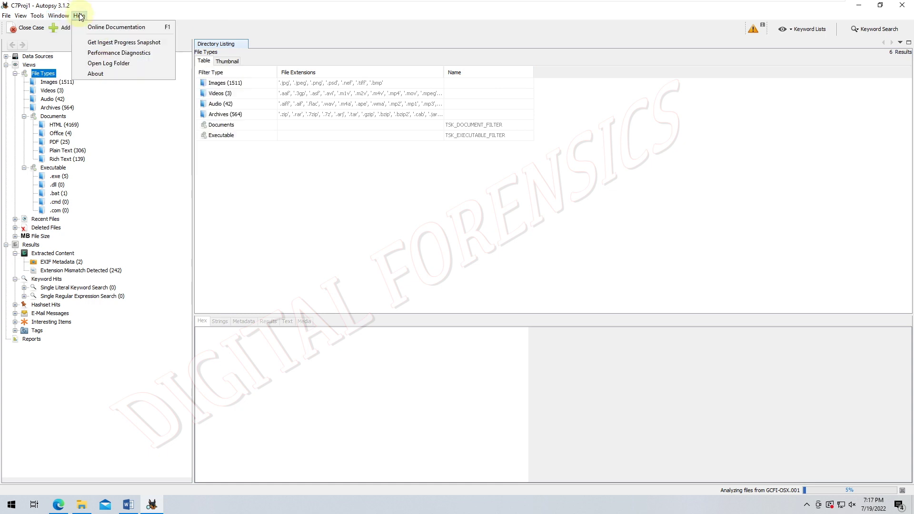
pyautogui.moveTo(34, 18)
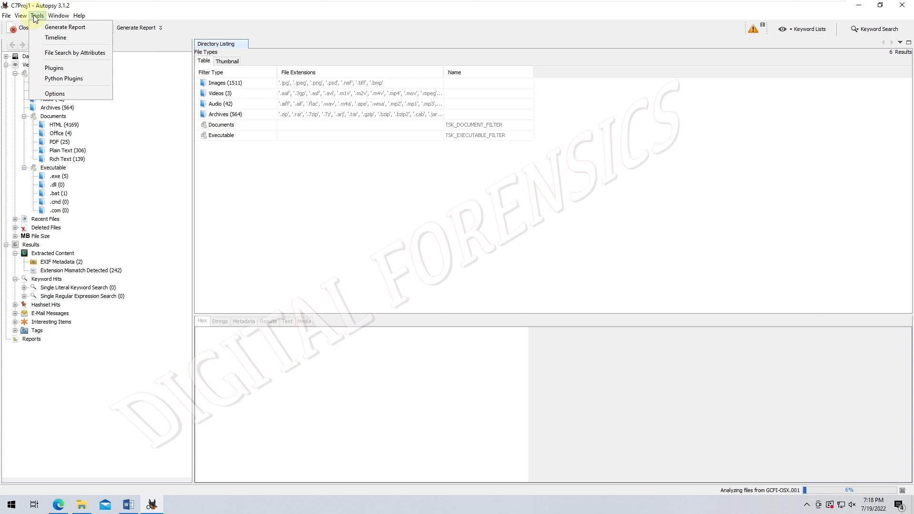
# - Open the plugin manager and browse its Available, Downloaded and Installed (6) lists
pyautogui.click(55, 68)
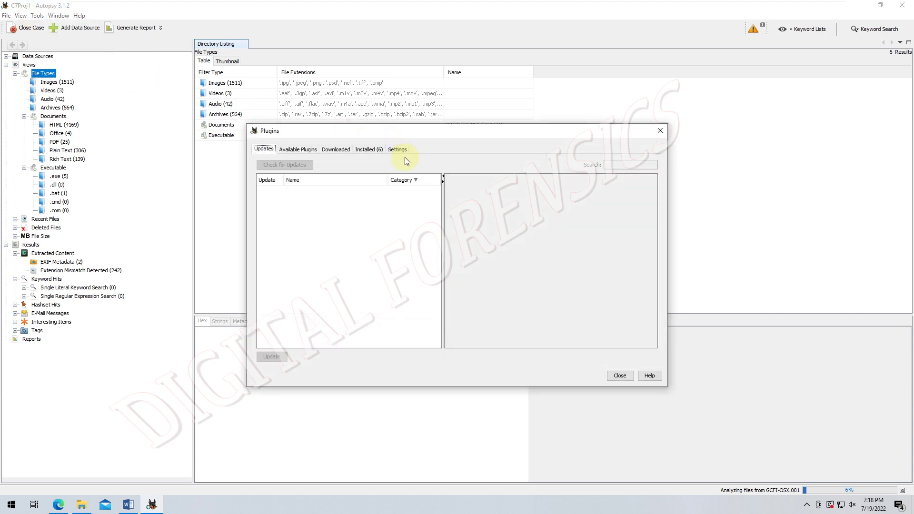
pyautogui.click(304, 151)
pyautogui.click(333, 151)
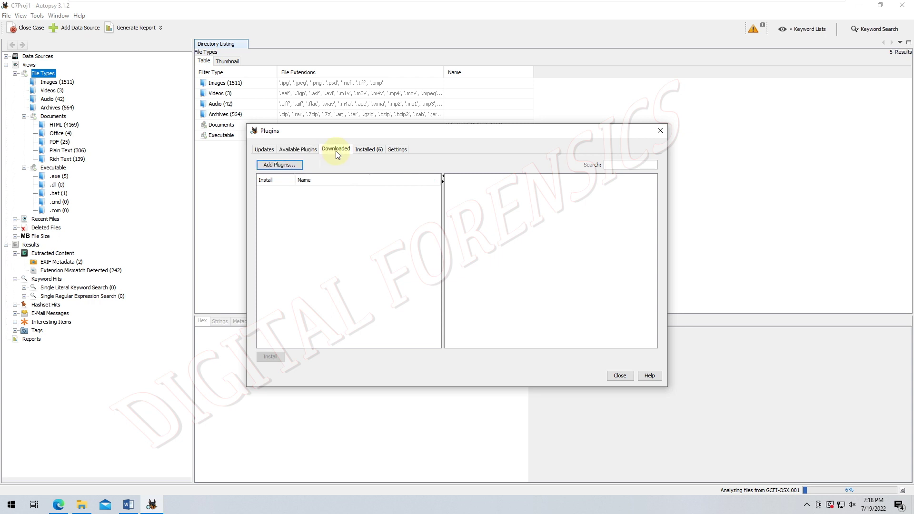
pyautogui.click(356, 152)
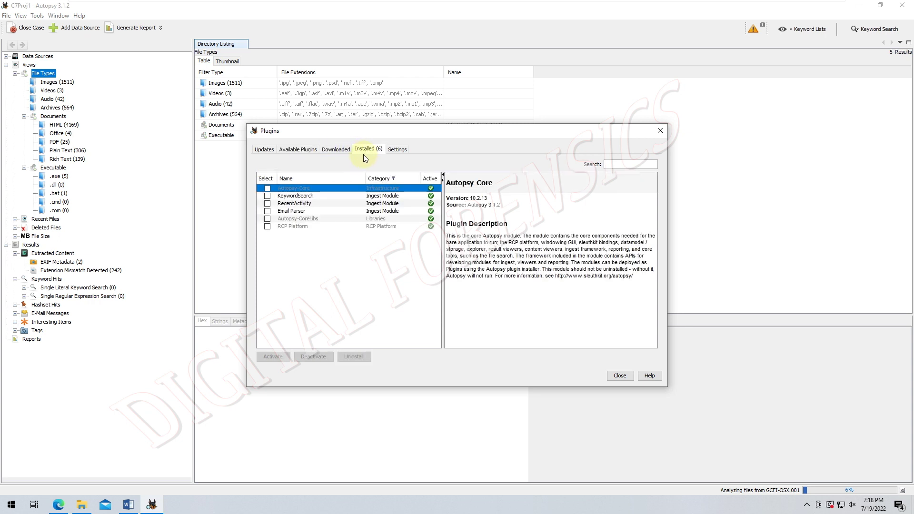
# - Read the KeywordSearch, RecentActivity, Email Parser, Autopsy-CoreLibs and RCP Platform plugin descriptions
pyautogui.click(362, 196)
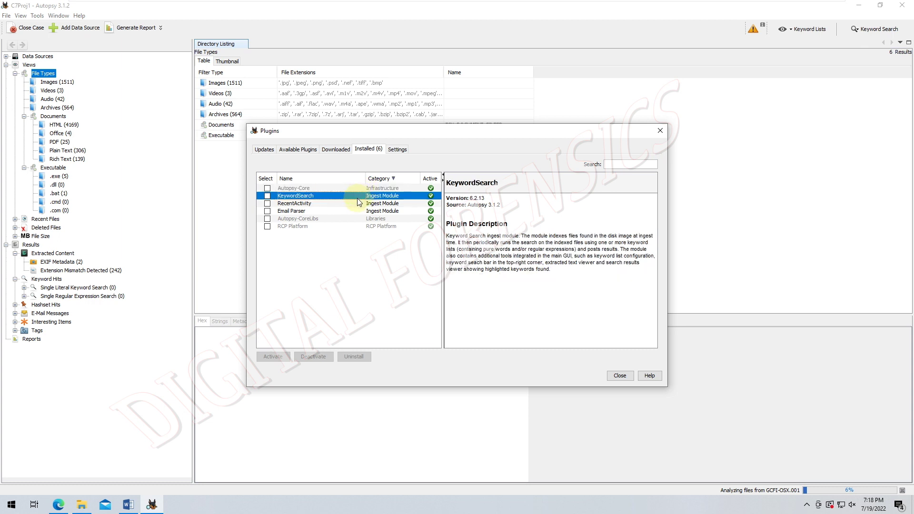
pyautogui.click(356, 203)
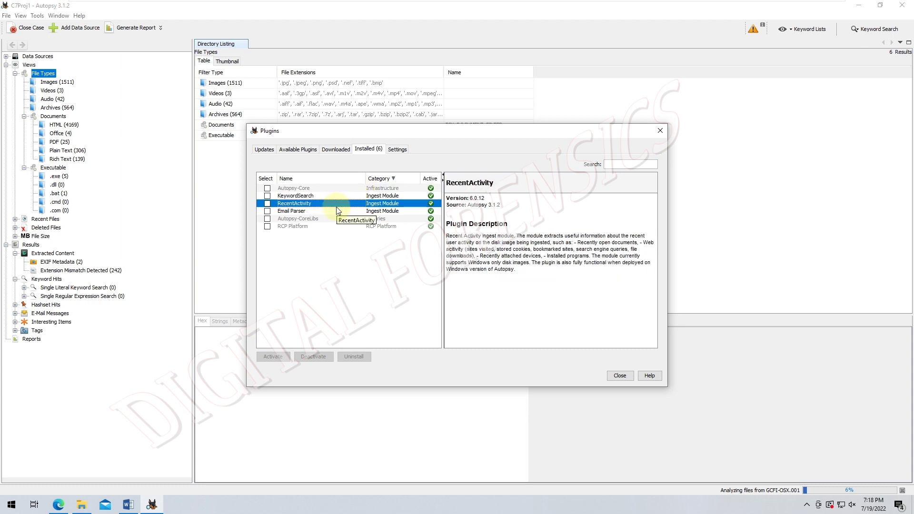
pyautogui.click(328, 213)
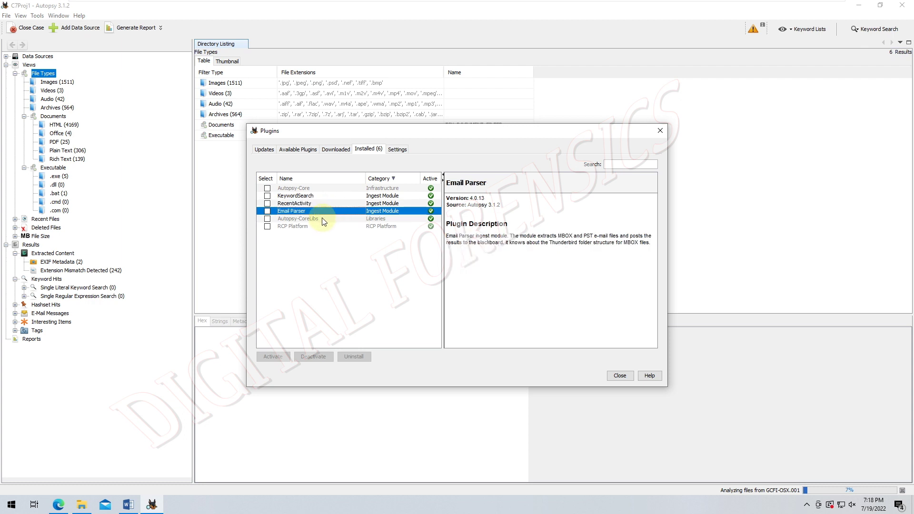
pyautogui.click(324, 219)
pyautogui.click(309, 226)
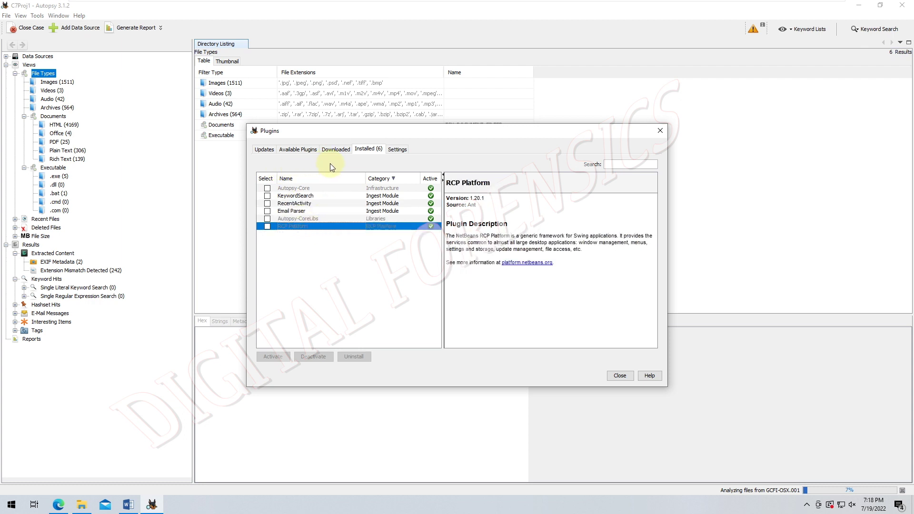
# - Check the update center settings, then bring up the Add Plugins picker for .nbm files
pyautogui.click(395, 150)
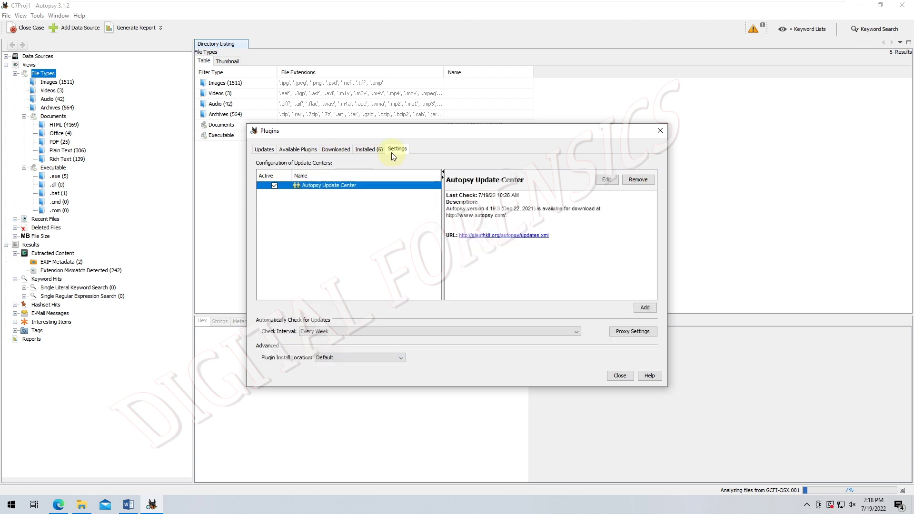
pyautogui.click(336, 149)
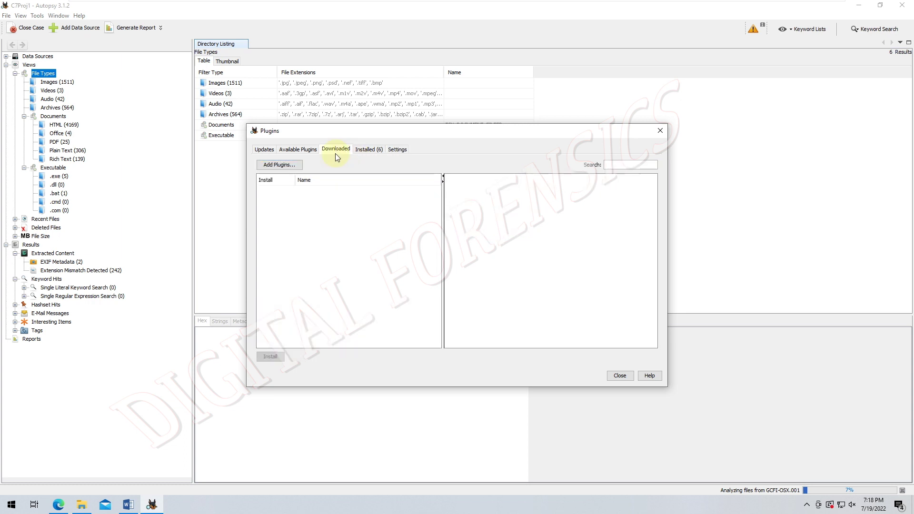
pyautogui.click(292, 167)
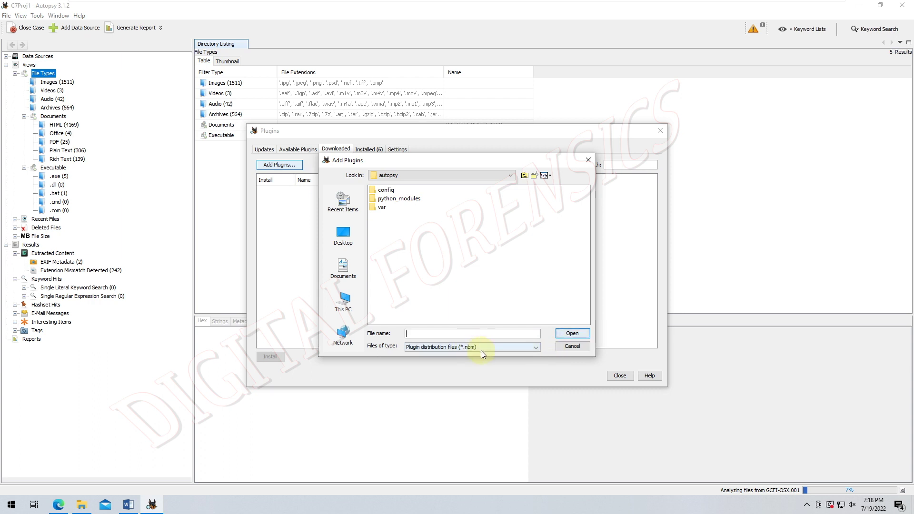
# - Cancel adding a plugin, run Check for Newest, view the empty Updates list, and close
pyautogui.click(567, 349)
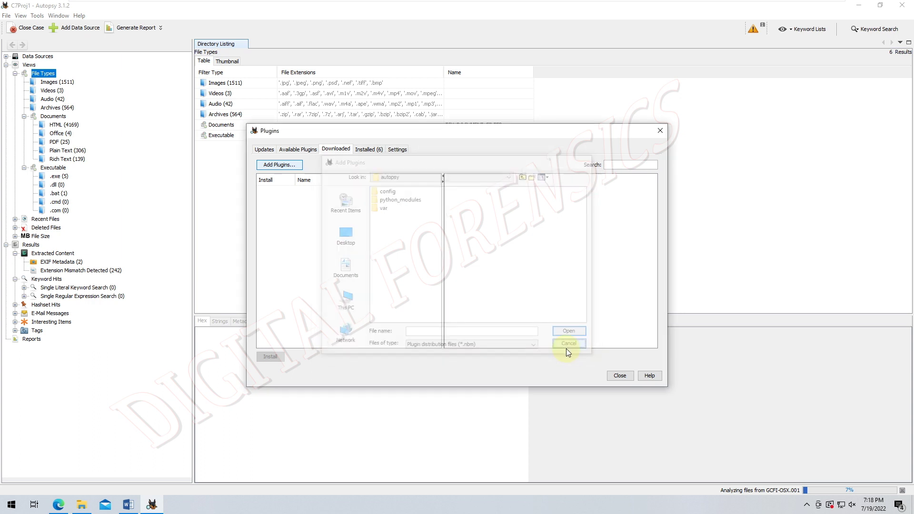
pyautogui.click(300, 151)
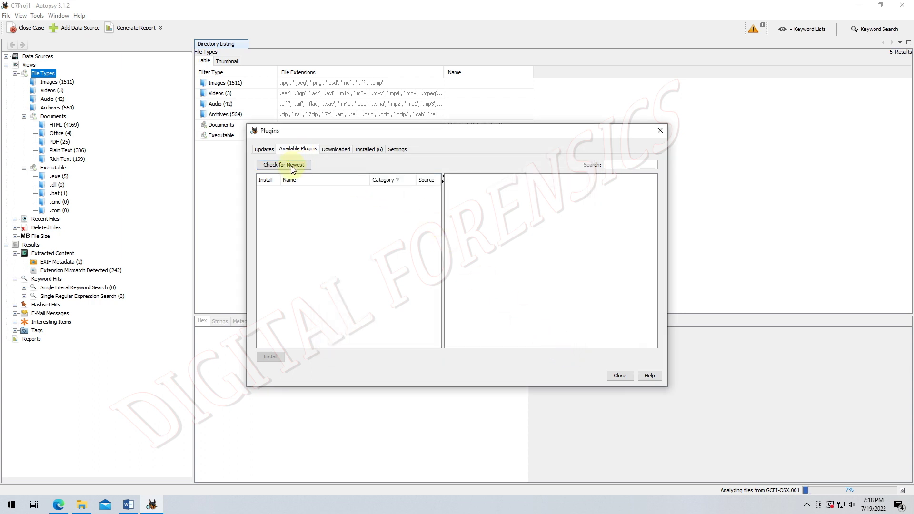
pyautogui.click(286, 165)
pyautogui.click(264, 151)
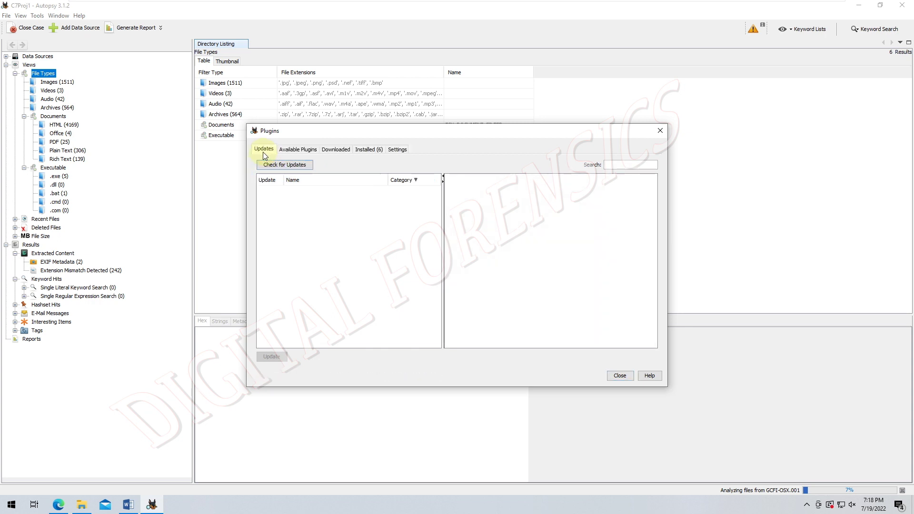
pyautogui.click(629, 376)
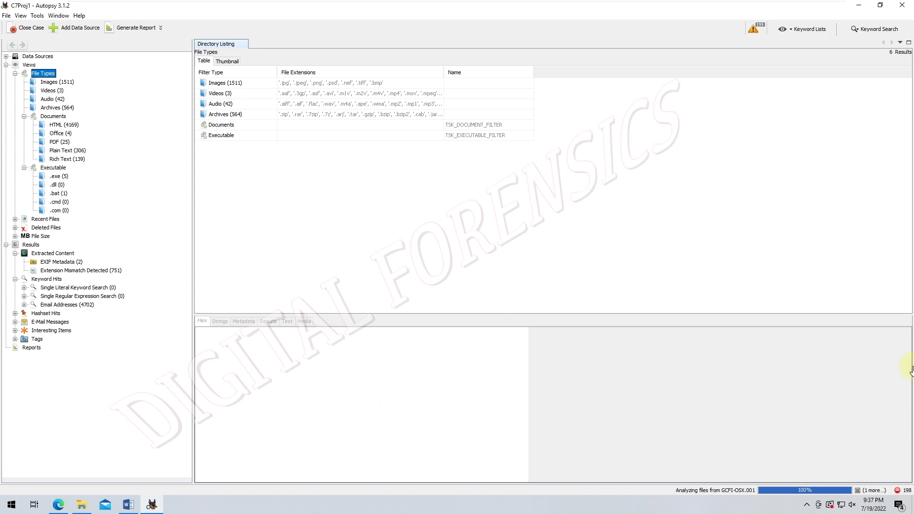
# - Open the ingest warnings list and dismiss the archive unpacking error and maximum-errors notice
pyautogui.click(898, 490)
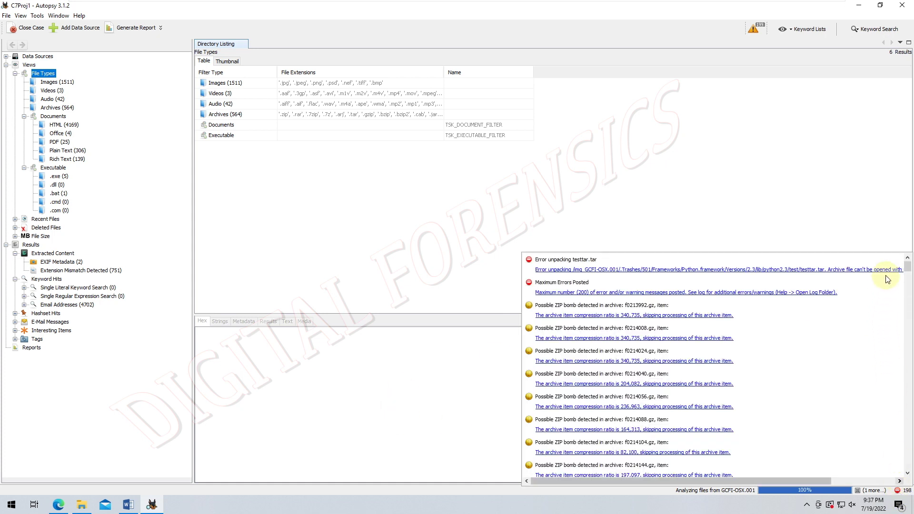
pyautogui.moveTo(799, 482); pyautogui.dragTo(899, 466)
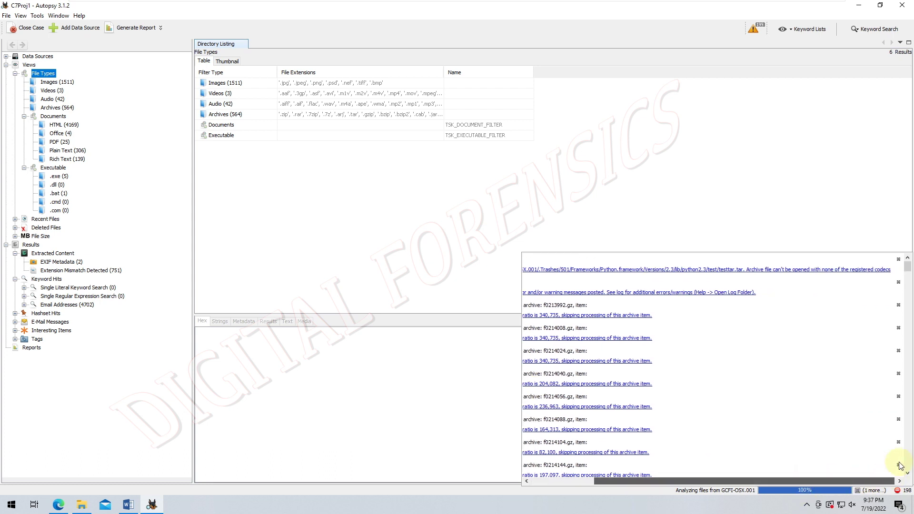
pyautogui.click(898, 260)
pyautogui.click(898, 260)
# - Dismiss the stack of possible ZIP bomb warnings, leaving only f0452552.gz and f0602520.gz
pyautogui.click(897, 260)
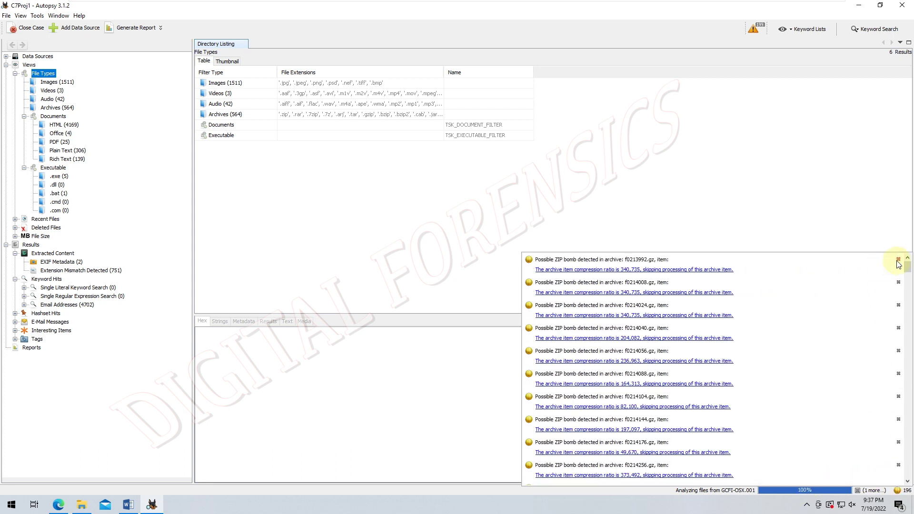
pyautogui.click(897, 259)
pyautogui.click(897, 259)
pyautogui.click(897, 260)
pyautogui.click(898, 260)
pyautogui.click(897, 260)
pyautogui.click(898, 260)
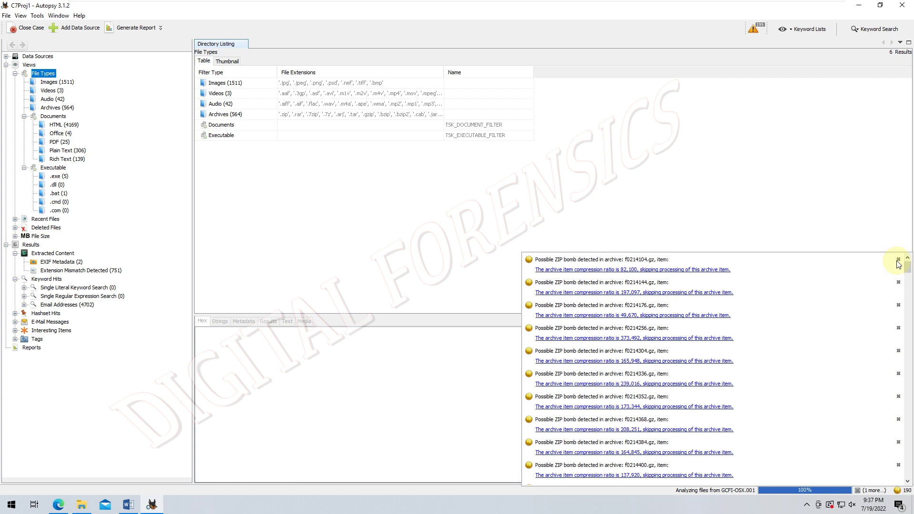
pyautogui.click(897, 260)
pyautogui.click(897, 259)
pyautogui.click(897, 260)
pyautogui.click(897, 259)
pyautogui.click(898, 260)
pyautogui.click(897, 259)
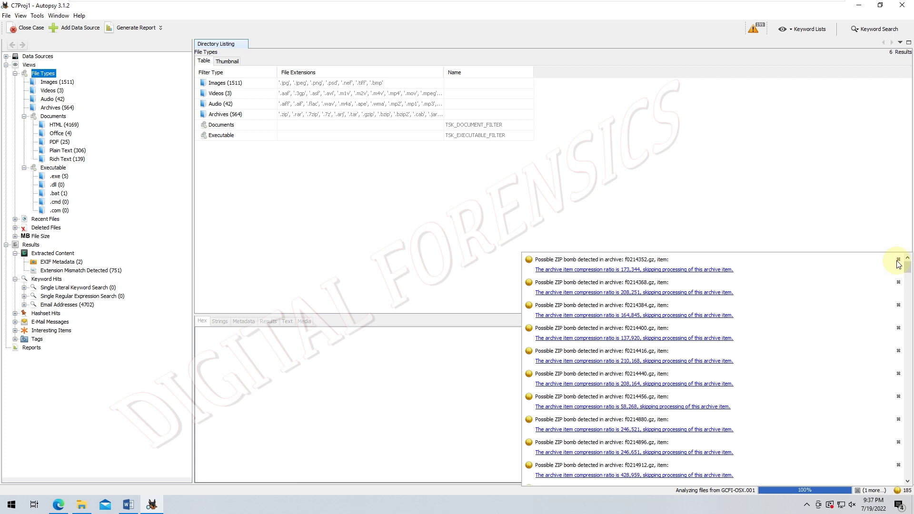
pyautogui.click(898, 260)
pyautogui.click(898, 260)
pyautogui.click(897, 260)
pyautogui.click(898, 259)
pyautogui.click(897, 260)
pyautogui.click(897, 260)
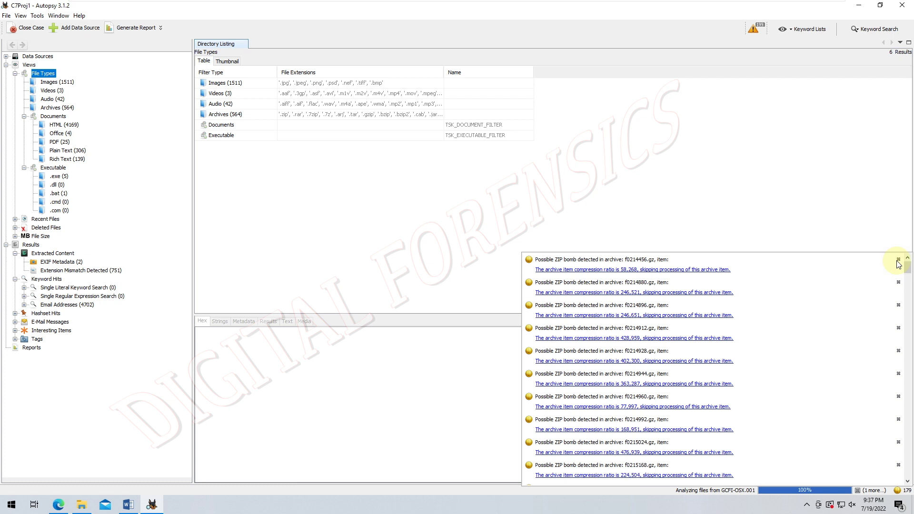
pyautogui.click(897, 259)
pyautogui.click(898, 260)
pyautogui.click(897, 260)
pyautogui.click(898, 260)
pyautogui.click(898, 260)
pyautogui.click(897, 260)
pyautogui.click(898, 260)
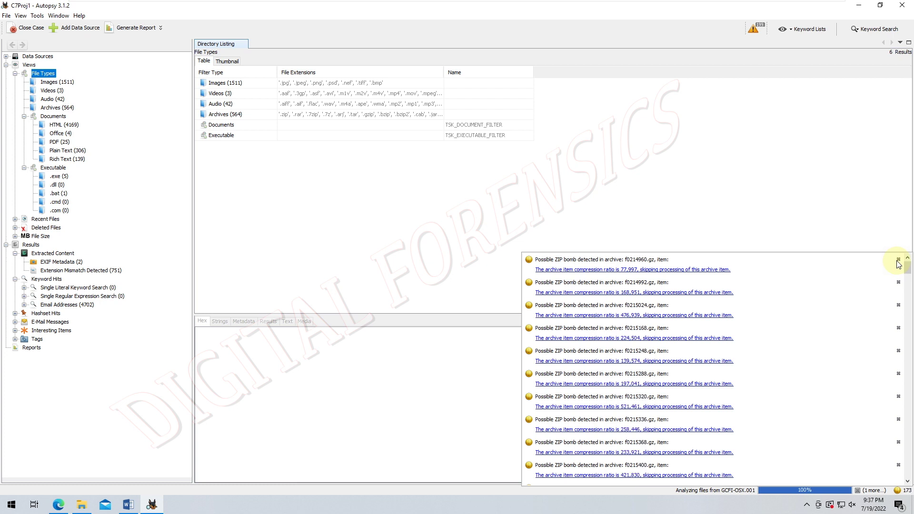
pyautogui.click(897, 260)
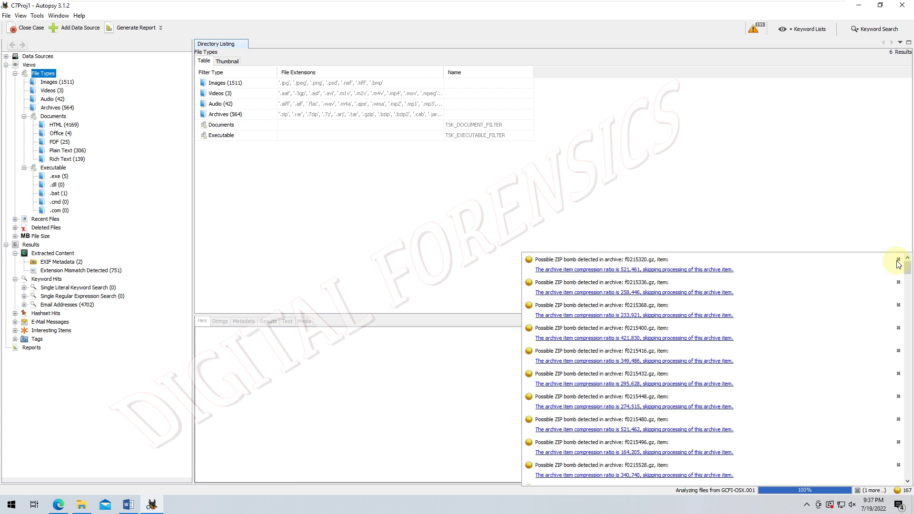
pyautogui.click(898, 260)
pyautogui.click(897, 260)
pyautogui.click(898, 260)
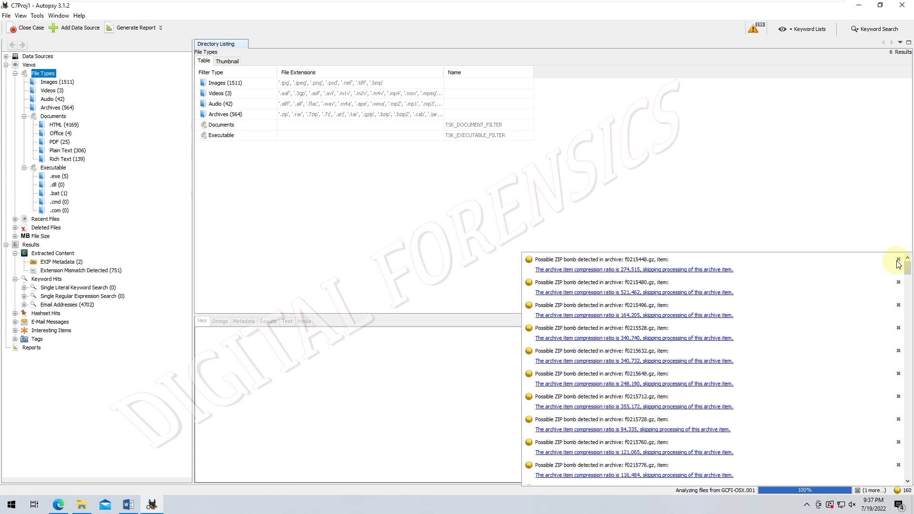
pyautogui.click(898, 260)
pyautogui.click(897, 260)
pyautogui.click(897, 260)
pyautogui.click(897, 260)
pyautogui.click(897, 260)
pyautogui.click(898, 259)
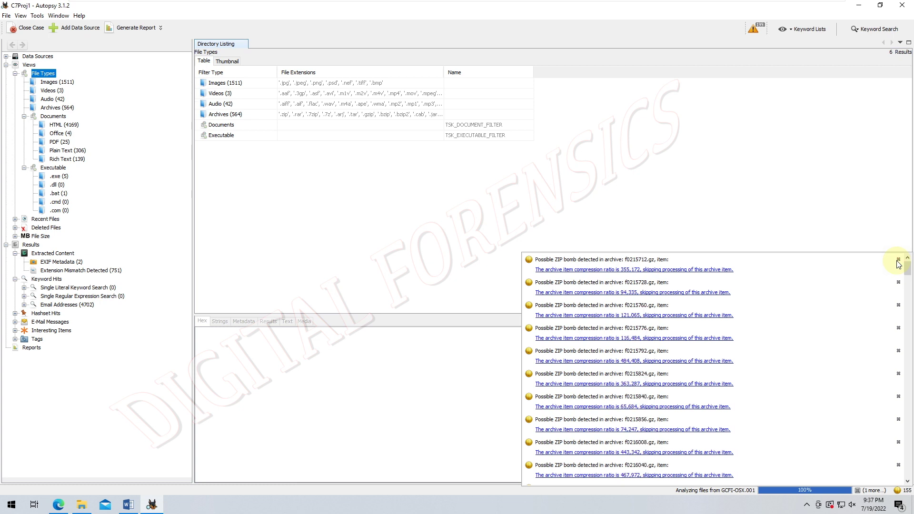
pyautogui.click(898, 260)
pyautogui.click(898, 259)
pyautogui.click(898, 260)
pyautogui.click(898, 260)
pyautogui.click(897, 260)
pyautogui.click(898, 260)
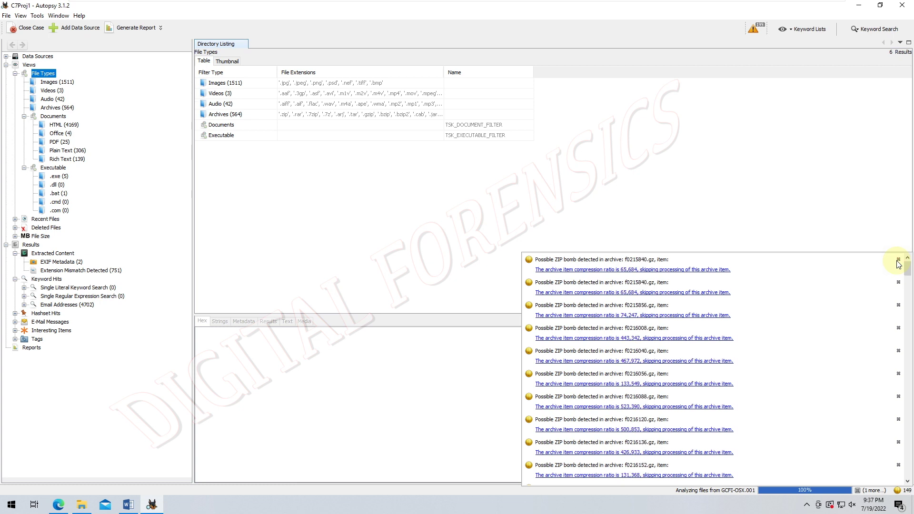
pyautogui.click(898, 260)
pyautogui.click(897, 260)
pyautogui.click(898, 259)
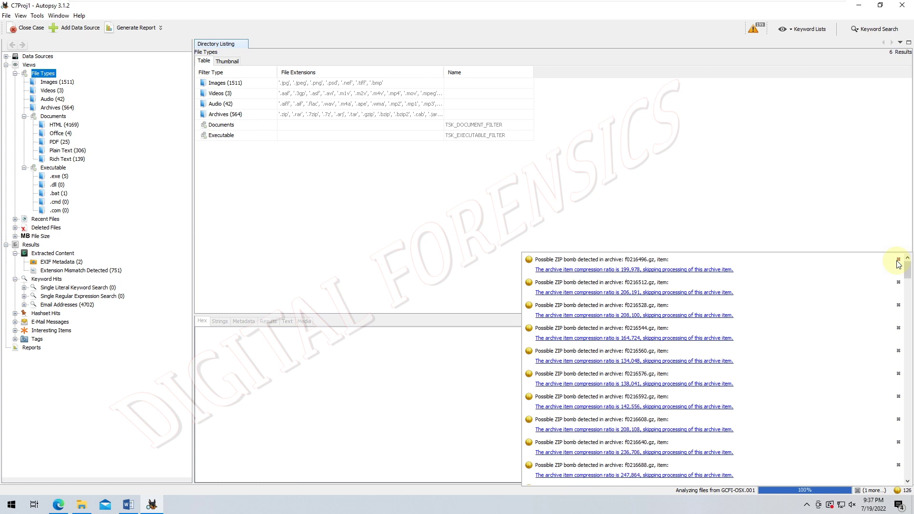
pyautogui.click(897, 260)
pyautogui.click(897, 260)
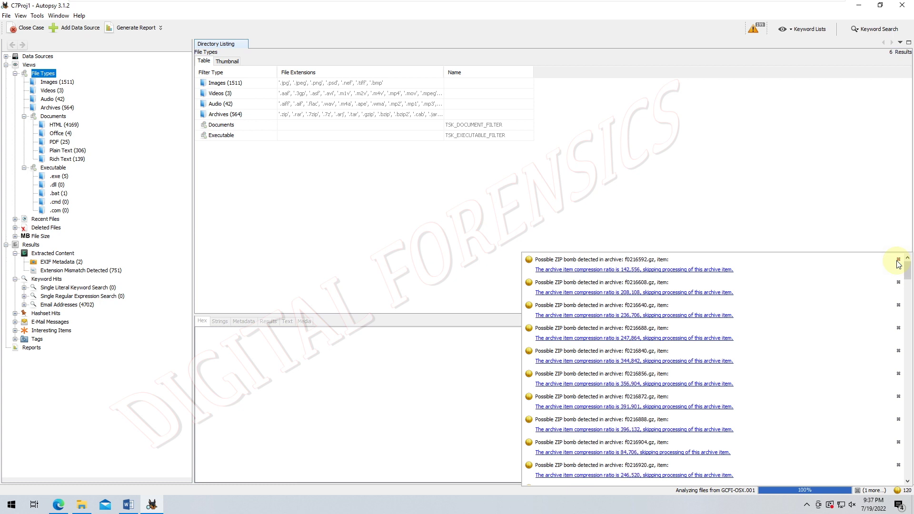
pyautogui.click(898, 260)
pyautogui.click(897, 260)
pyautogui.click(898, 260)
pyautogui.click(898, 259)
pyautogui.click(898, 260)
pyautogui.click(897, 260)
pyautogui.click(897, 260)
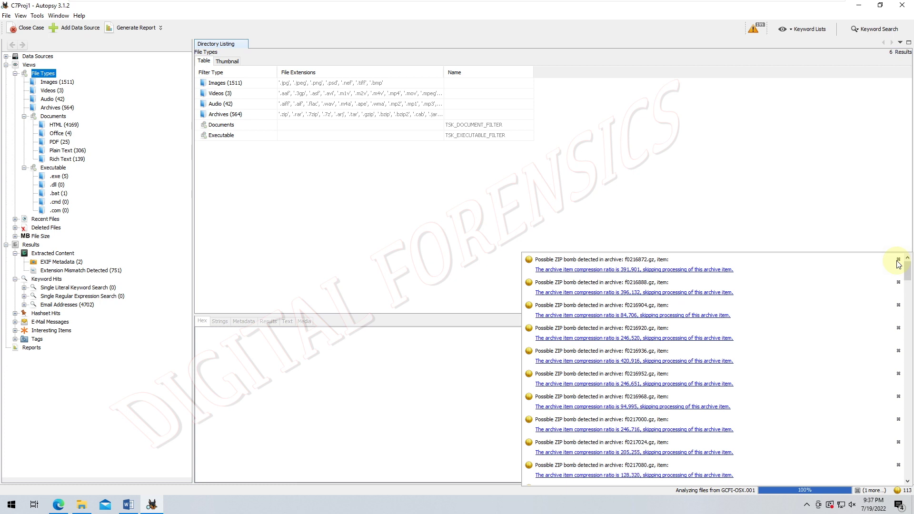
pyautogui.click(897, 260)
pyautogui.click(897, 260)
pyautogui.click(897, 260)
pyautogui.click(897, 260)
pyautogui.click(897, 259)
pyautogui.click(898, 260)
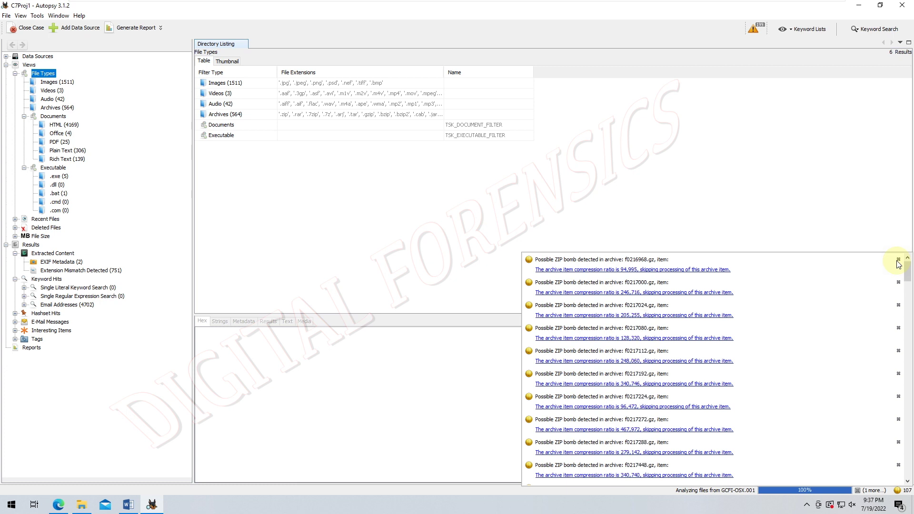
pyautogui.click(898, 260)
pyautogui.click(897, 259)
pyautogui.click(897, 260)
pyautogui.click(898, 260)
pyautogui.click(897, 260)
pyautogui.click(897, 260)
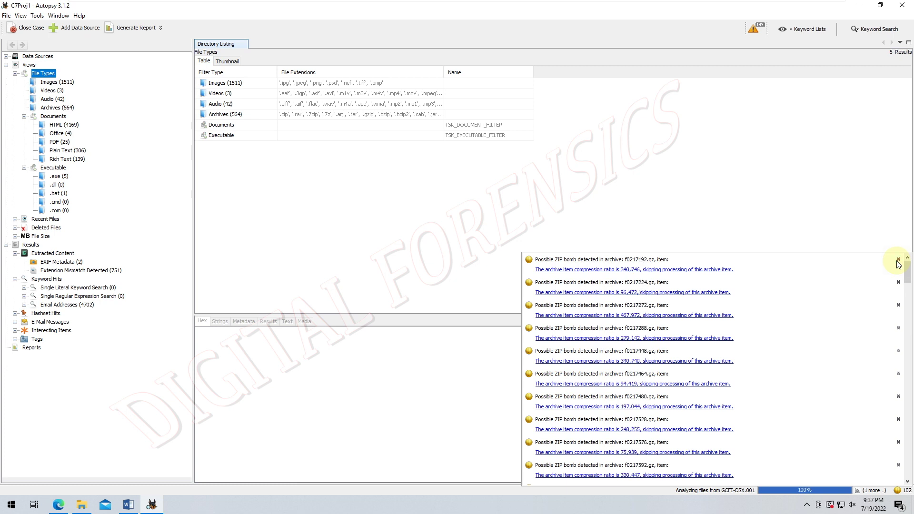
pyautogui.click(898, 260)
pyautogui.click(897, 260)
pyautogui.click(898, 260)
pyautogui.click(897, 260)
pyautogui.click(897, 260)
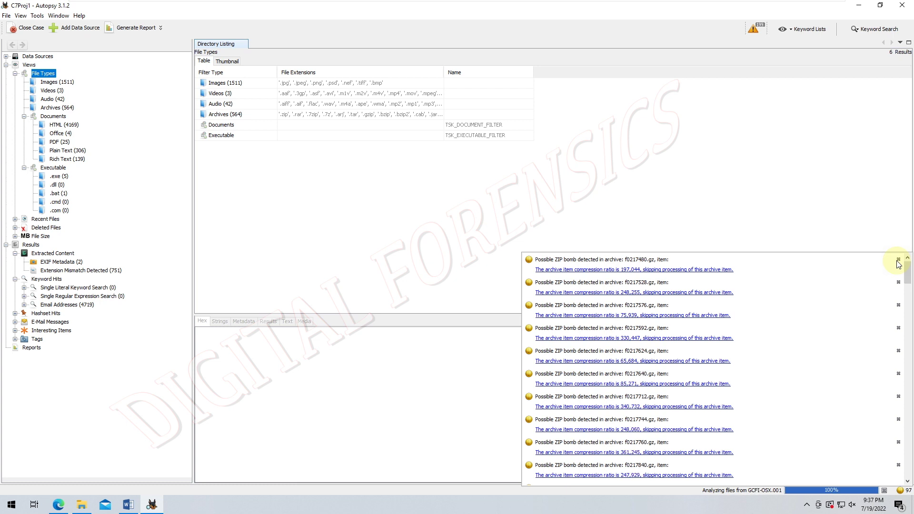
pyautogui.click(897, 259)
pyautogui.click(897, 260)
pyautogui.click(897, 259)
pyautogui.click(897, 260)
pyautogui.click(897, 260)
pyautogui.click(898, 260)
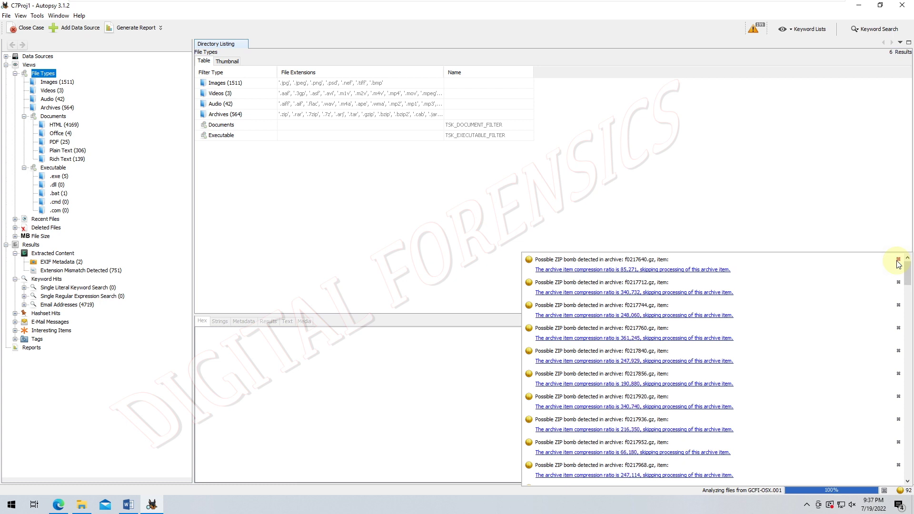
pyautogui.click(897, 260)
pyautogui.click(898, 260)
pyautogui.click(898, 260)
pyautogui.click(897, 260)
pyautogui.click(898, 260)
pyautogui.click(898, 260)
pyautogui.click(898, 260)
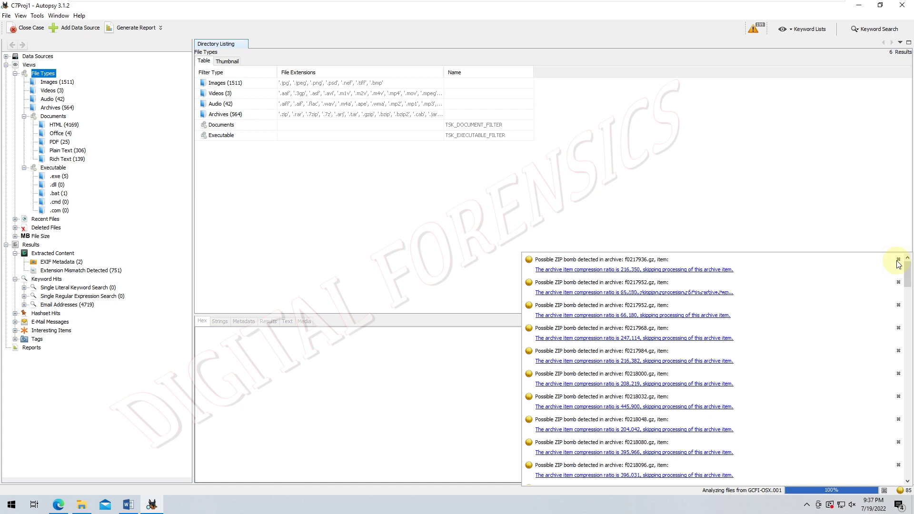
pyautogui.click(898, 260)
pyautogui.click(898, 259)
pyautogui.click(897, 259)
pyautogui.click(898, 259)
pyautogui.click(897, 260)
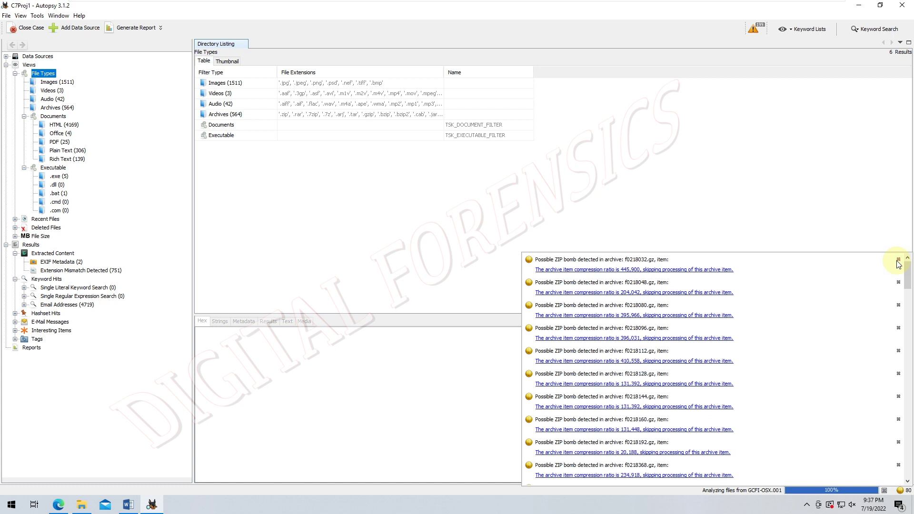
pyautogui.click(898, 260)
pyautogui.click(898, 260)
pyautogui.click(898, 259)
pyautogui.click(898, 259)
pyautogui.click(898, 260)
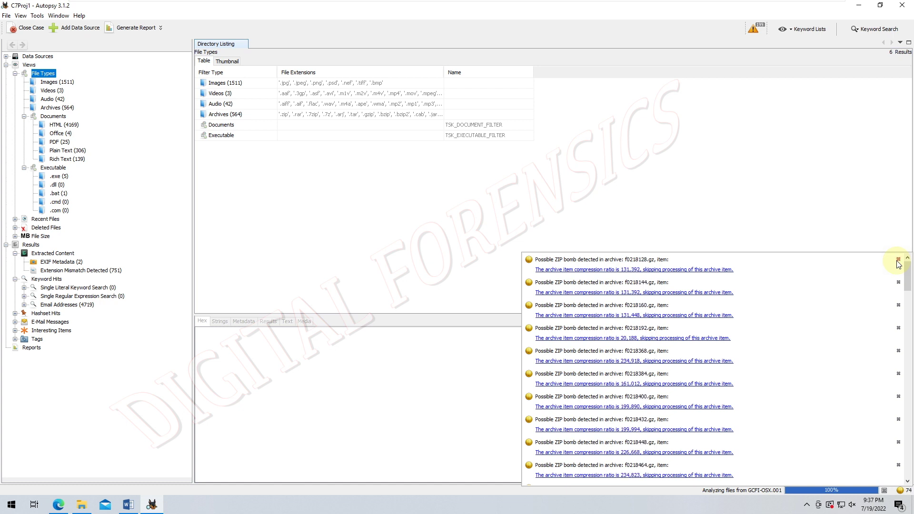
pyautogui.click(898, 260)
pyautogui.click(897, 260)
pyautogui.click(898, 259)
pyautogui.click(897, 259)
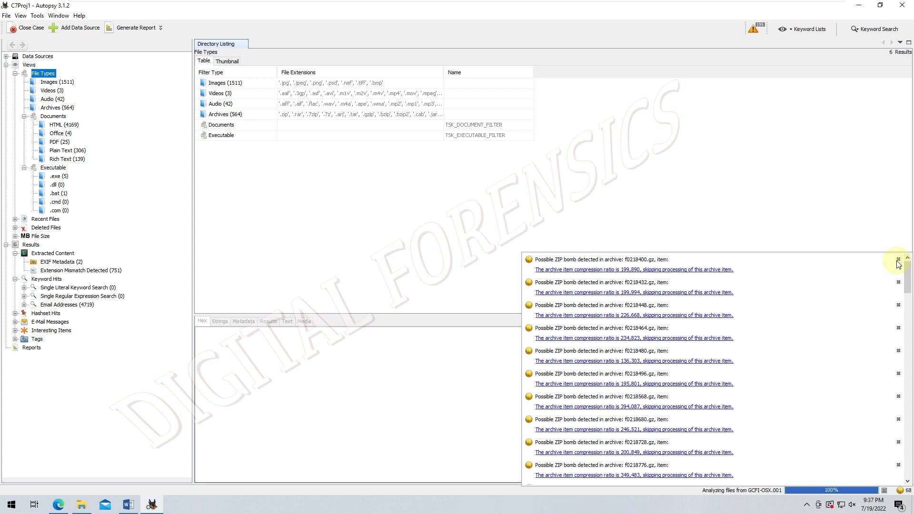
pyautogui.click(898, 259)
pyautogui.click(898, 260)
pyautogui.click(898, 259)
pyautogui.click(898, 260)
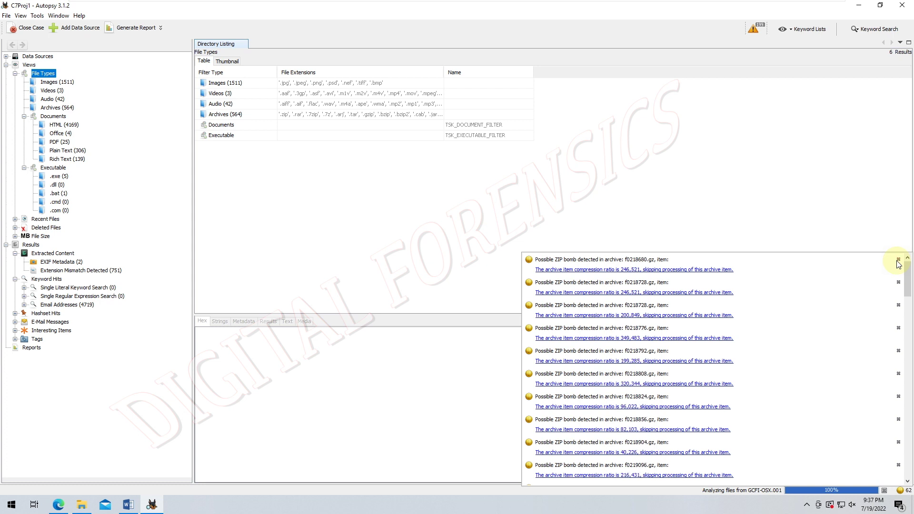
pyautogui.click(897, 260)
pyautogui.click(897, 260)
pyautogui.click(897, 260)
pyautogui.click(898, 260)
pyautogui.click(898, 260)
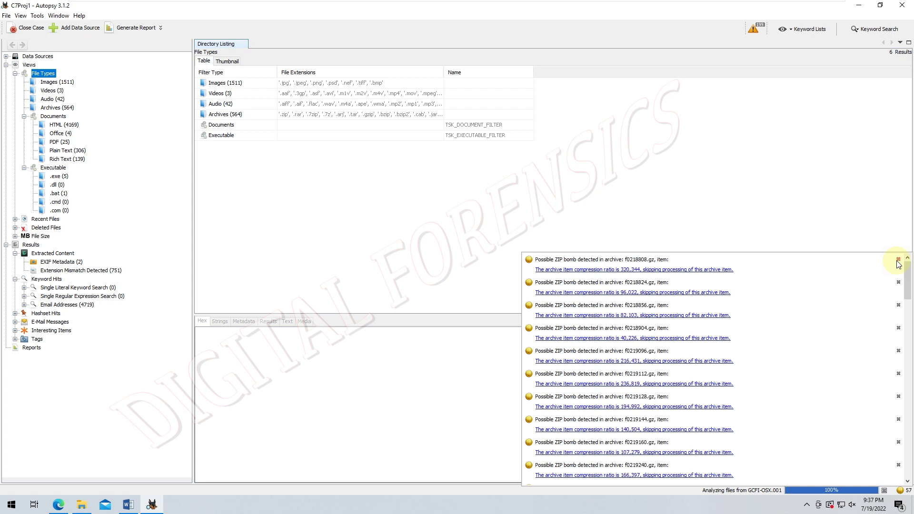
pyautogui.click(898, 260)
pyautogui.click(898, 260)
pyautogui.click(898, 260)
pyautogui.click(898, 260)
pyautogui.click(897, 260)
pyautogui.click(897, 260)
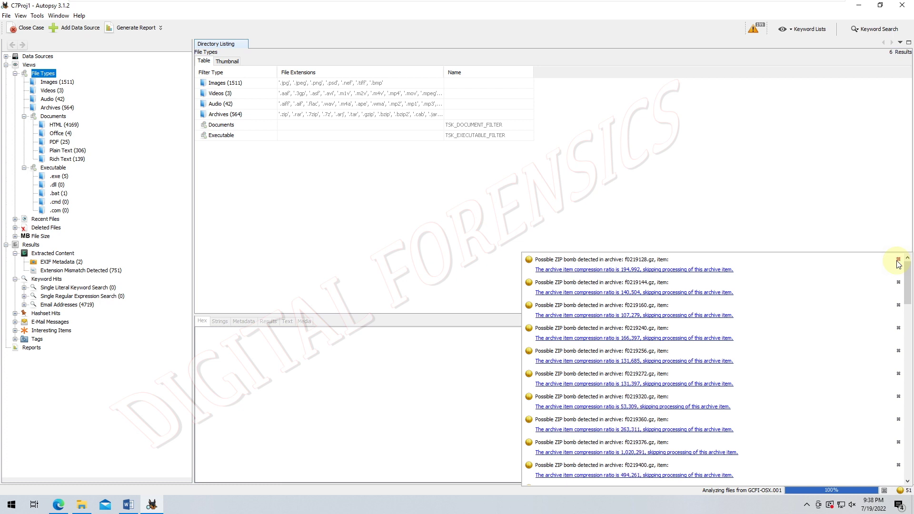
pyautogui.click(898, 260)
pyautogui.click(898, 260)
pyautogui.click(897, 259)
pyautogui.click(898, 260)
pyautogui.click(897, 260)
pyautogui.click(897, 259)
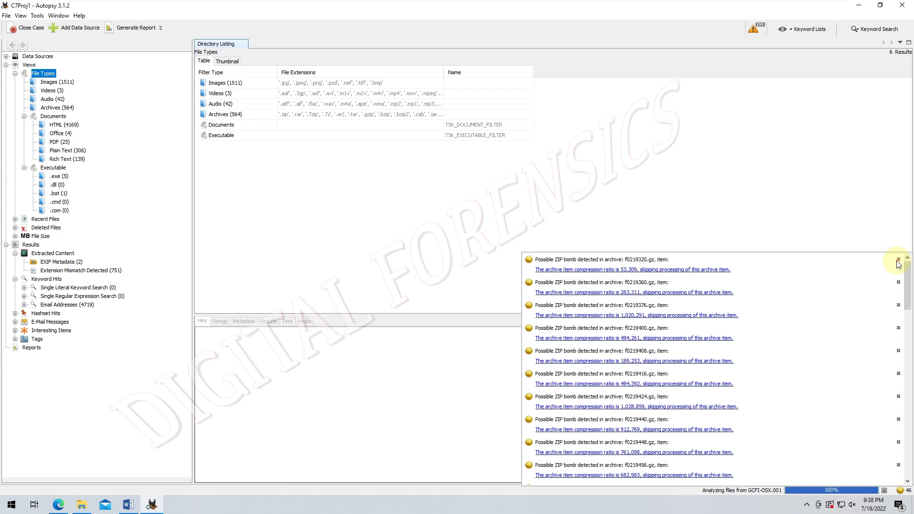
pyautogui.click(897, 260)
pyautogui.click(898, 259)
pyautogui.click(897, 259)
pyautogui.click(898, 260)
pyautogui.click(898, 260)
pyautogui.click(898, 260)
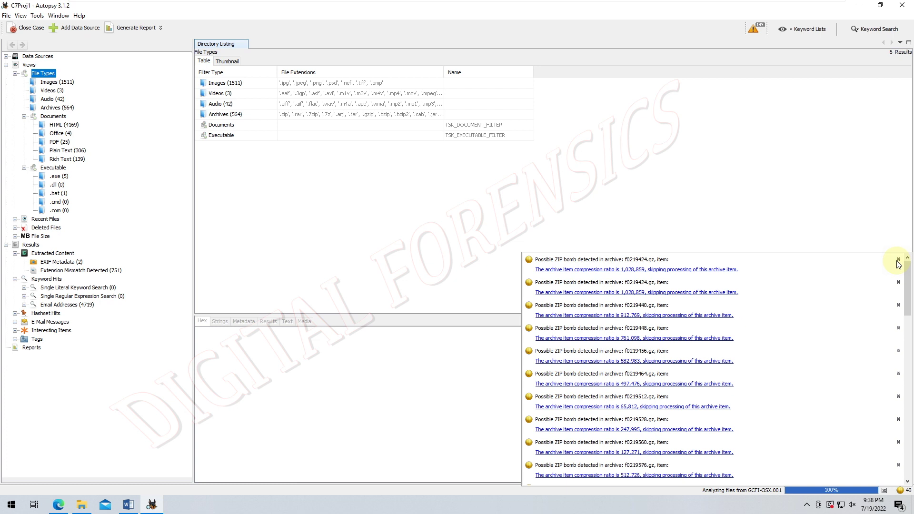
pyautogui.click(897, 260)
pyautogui.click(898, 260)
pyautogui.click(898, 260)
pyautogui.click(897, 259)
pyautogui.click(898, 260)
pyautogui.click(898, 260)
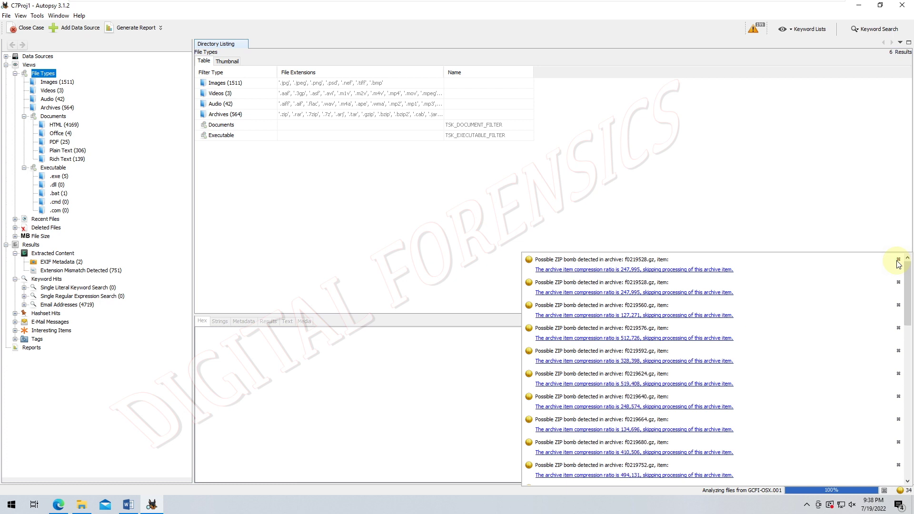
pyautogui.click(897, 260)
pyautogui.click(898, 260)
pyautogui.click(897, 260)
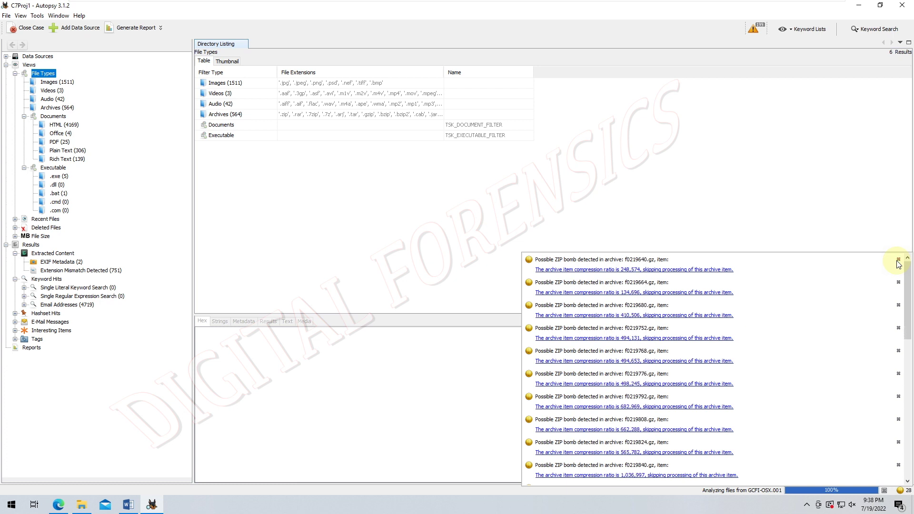
pyautogui.click(897, 260)
pyautogui.click(897, 260)
pyautogui.click(897, 259)
pyautogui.click(897, 260)
pyautogui.click(898, 260)
pyautogui.click(898, 260)
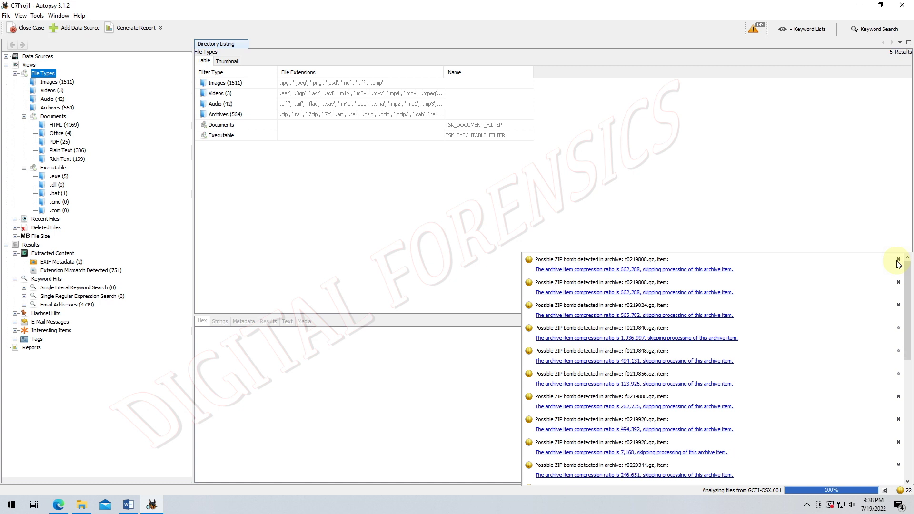
pyautogui.click(898, 260)
pyautogui.click(897, 260)
pyautogui.click(897, 259)
pyautogui.click(897, 260)
pyautogui.click(898, 260)
pyautogui.click(897, 259)
pyautogui.click(897, 260)
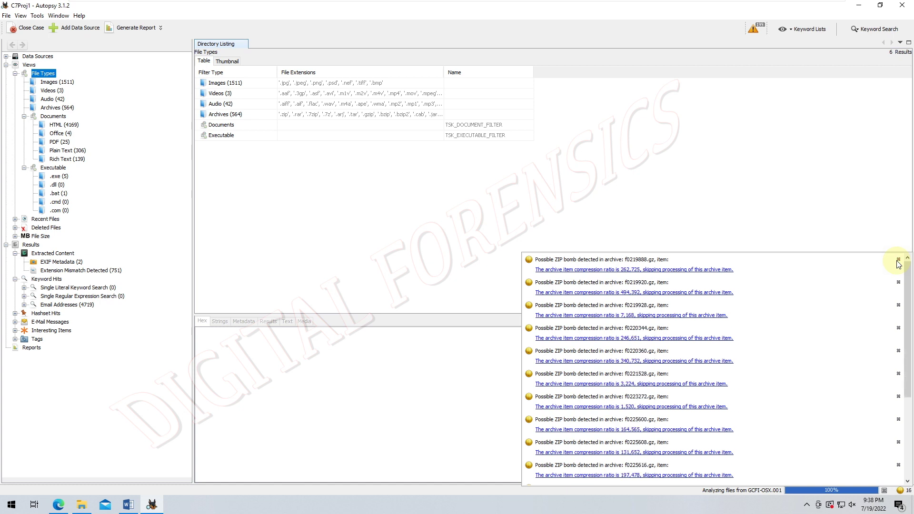
pyautogui.click(898, 259)
pyautogui.click(898, 260)
pyautogui.click(898, 260)
pyautogui.click(898, 260)
pyautogui.click(897, 260)
pyautogui.click(897, 260)
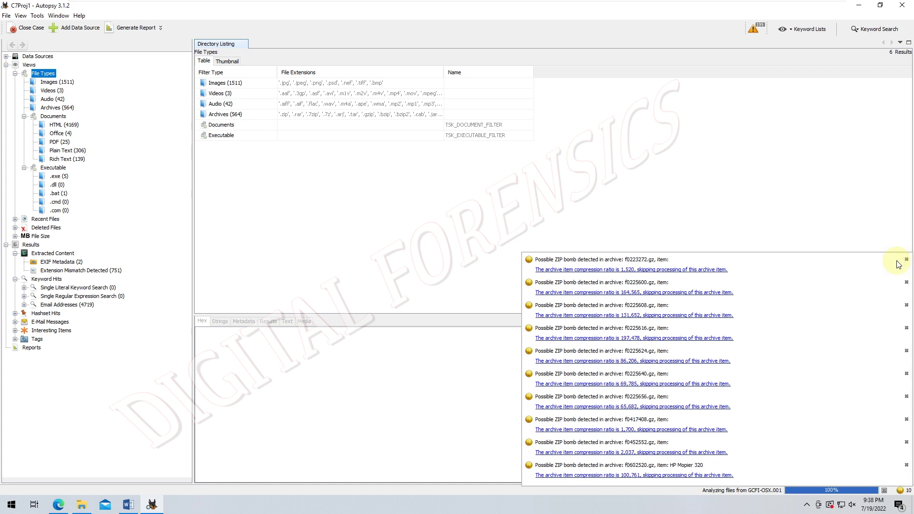
pyautogui.click(906, 259)
pyautogui.click(906, 259)
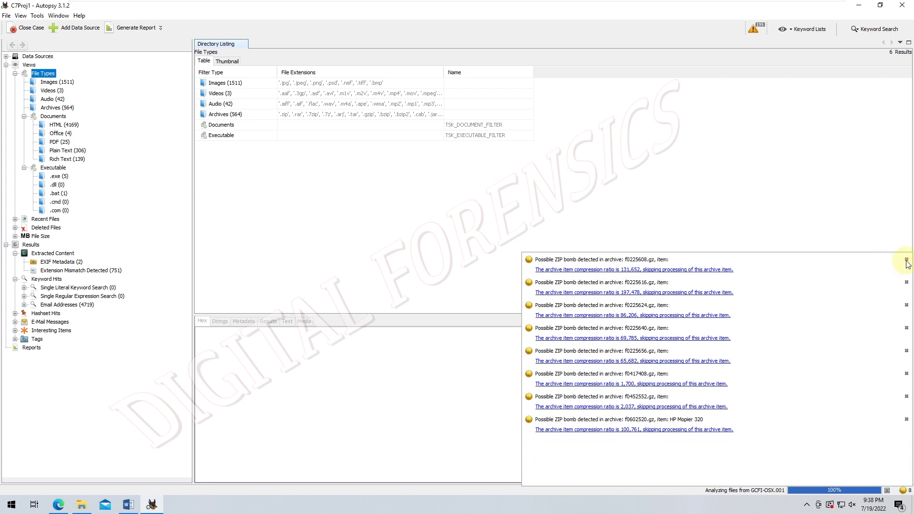
pyautogui.click(906, 259)
pyautogui.click(906, 259)
pyautogui.click(906, 259)
pyautogui.click(907, 260)
pyautogui.click(906, 260)
pyautogui.click(906, 259)
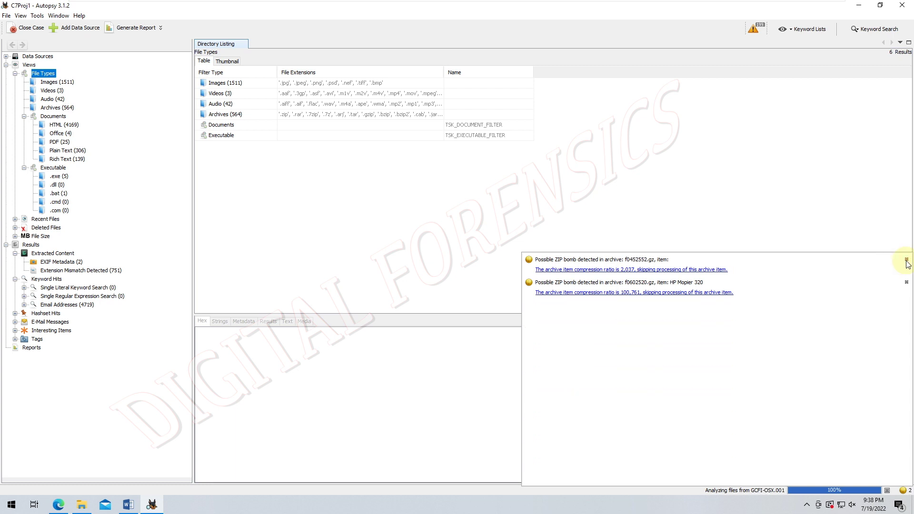
pyautogui.click(906, 260)
pyautogui.click(906, 259)
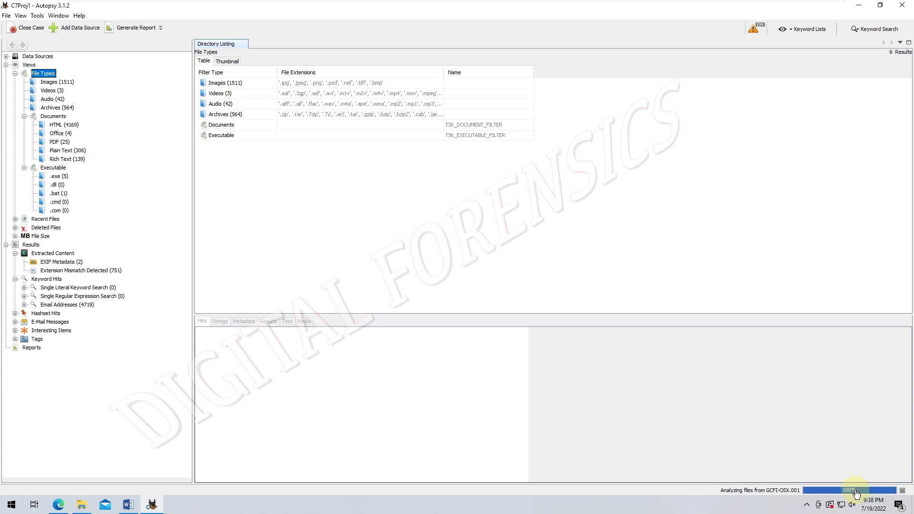
# - Check the file-analysis progress details and look at the available keyword lists
pyautogui.click(855, 490)
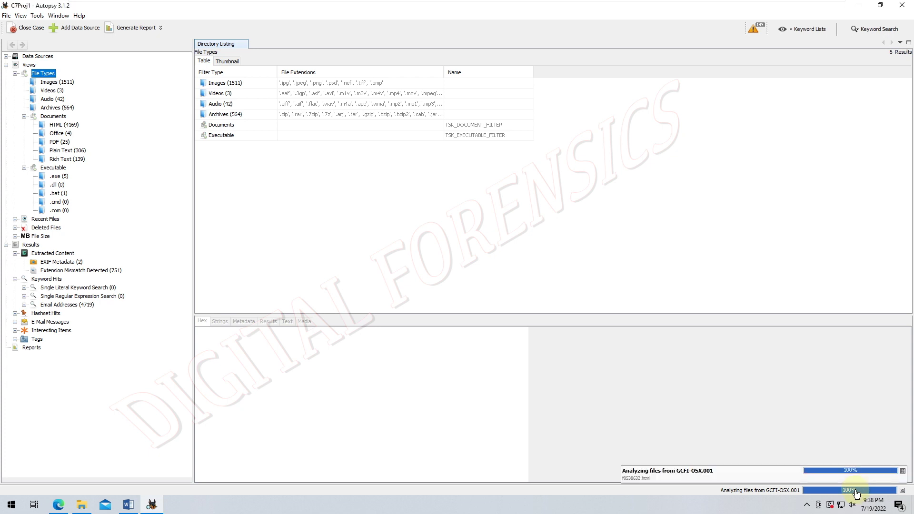
pyautogui.click(804, 29)
pyautogui.click(804, 29)
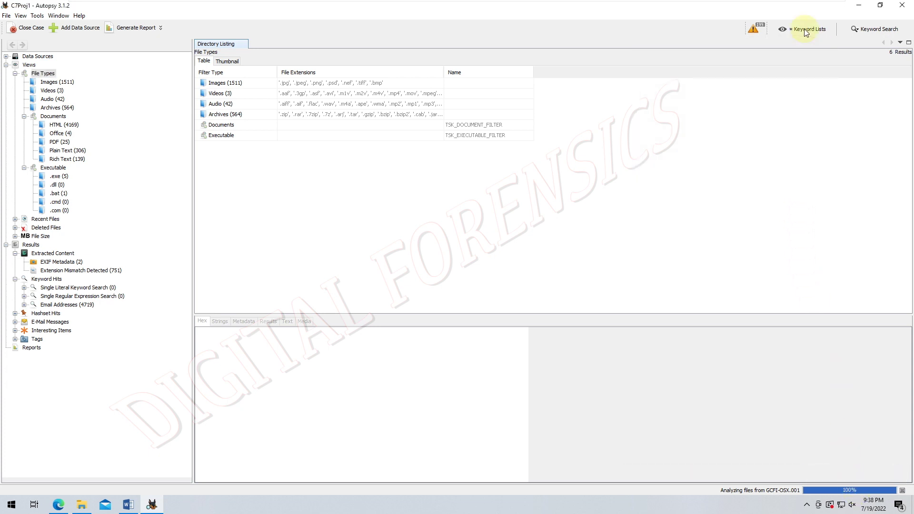
# - Review and close the ingest messages, then dismiss the GCFI-OSX.001 analysis progress popup
pyautogui.click(757, 29)
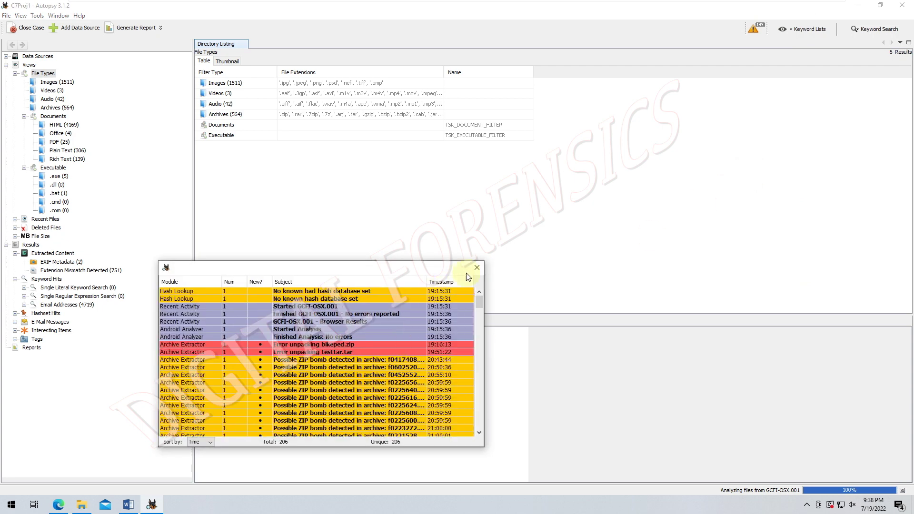
pyautogui.click(476, 269)
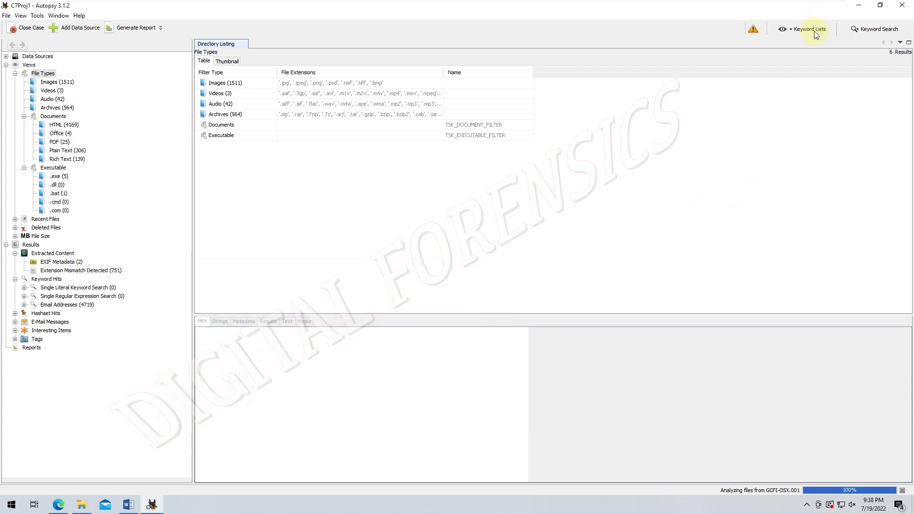
pyautogui.click(854, 491)
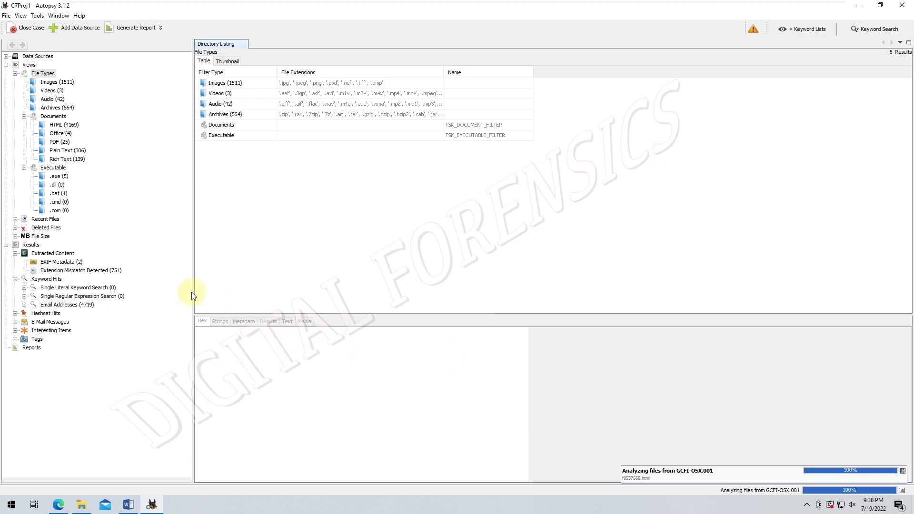
pyautogui.click(224, 276)
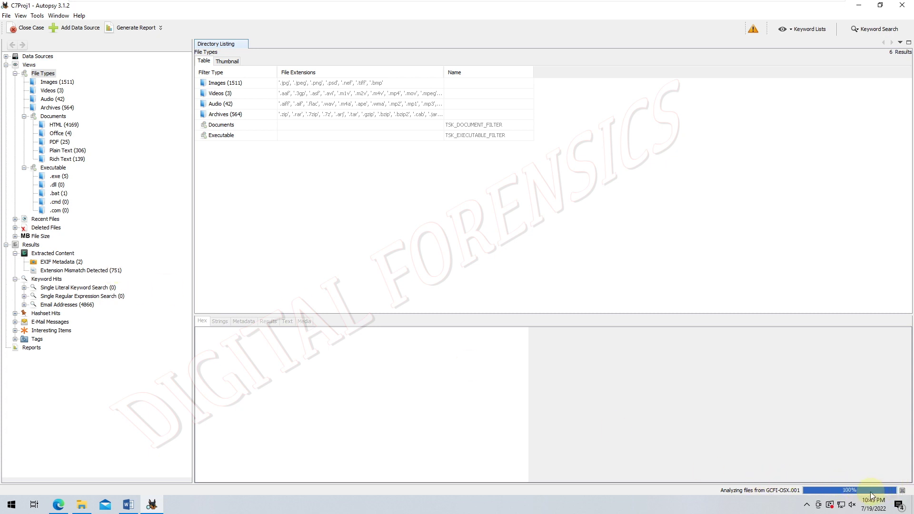
# - Run a keyword-list search with Phone Numbers, IP Addresses, Email Addresses and URLs selected
pyautogui.click(820, 494)
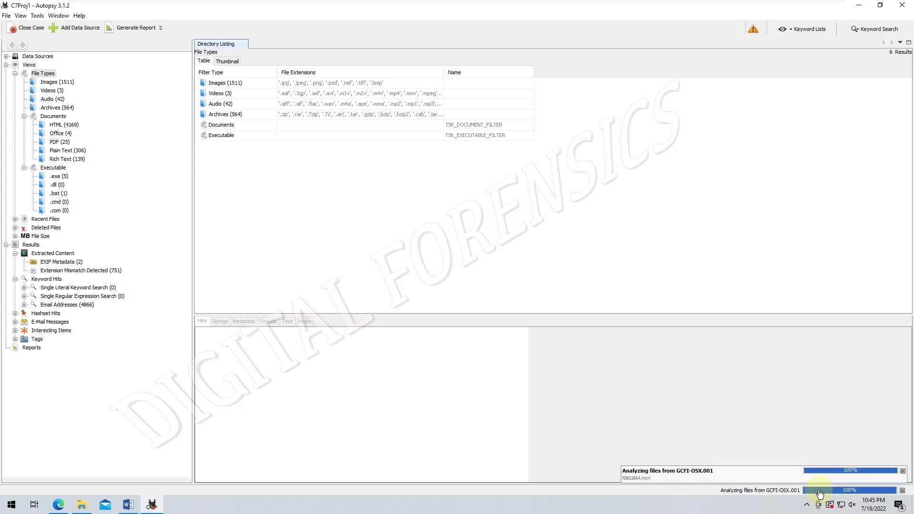
pyautogui.click(806, 30)
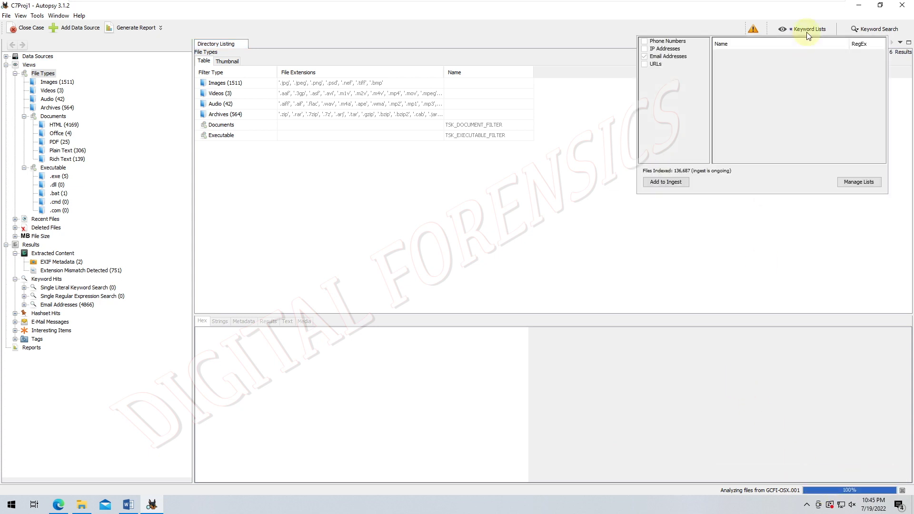
pyautogui.click(381, 229)
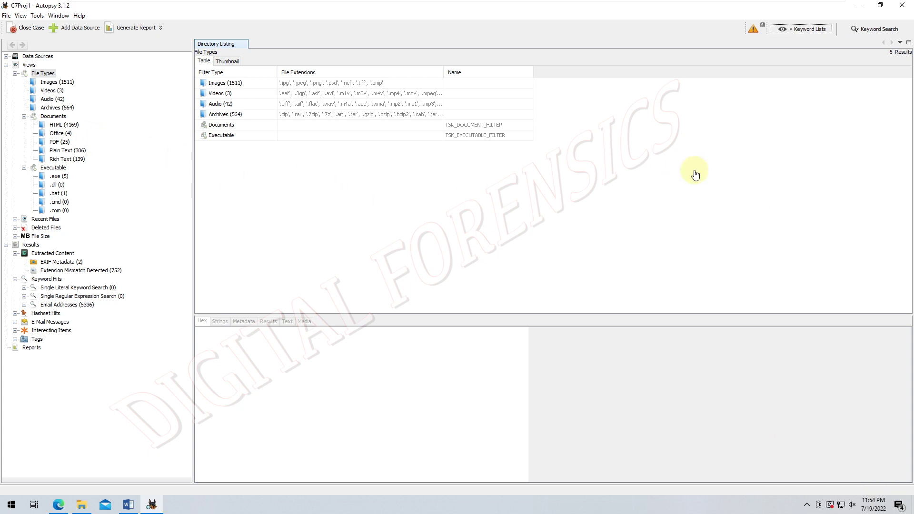
pyautogui.click(787, 34)
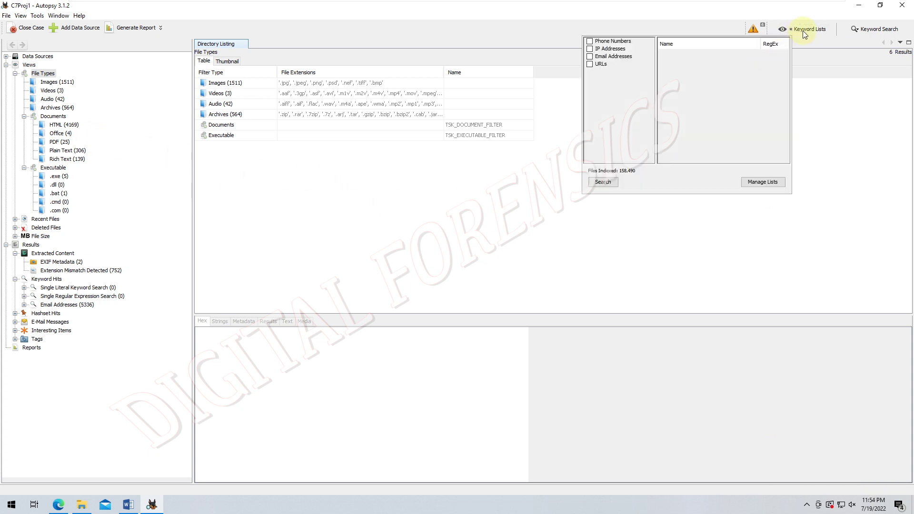
pyautogui.click(803, 31)
pyautogui.click(802, 31)
pyautogui.click(651, 49)
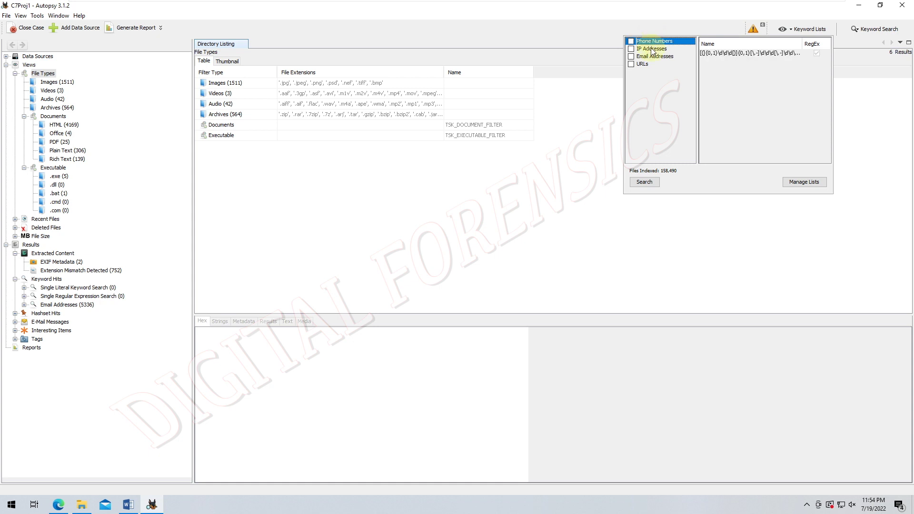
pyautogui.click(631, 41)
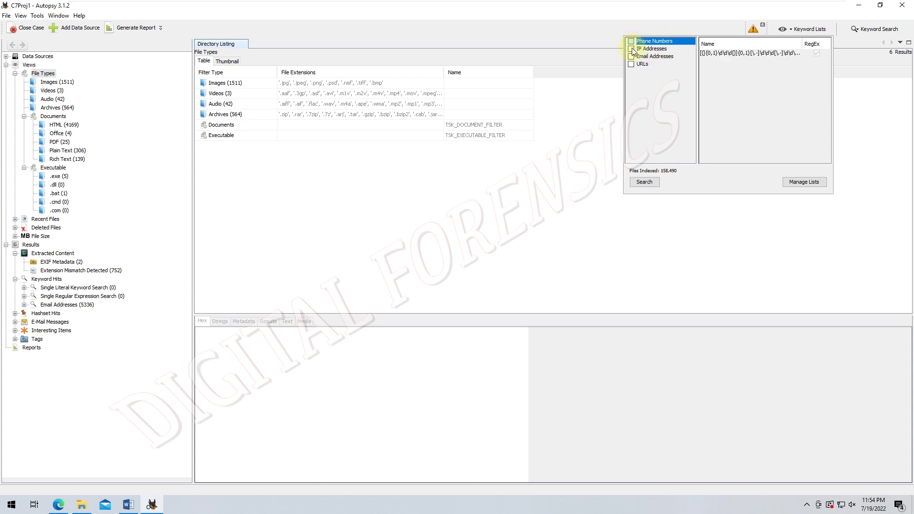
pyautogui.click(631, 49)
pyautogui.click(631, 57)
pyautogui.click(631, 64)
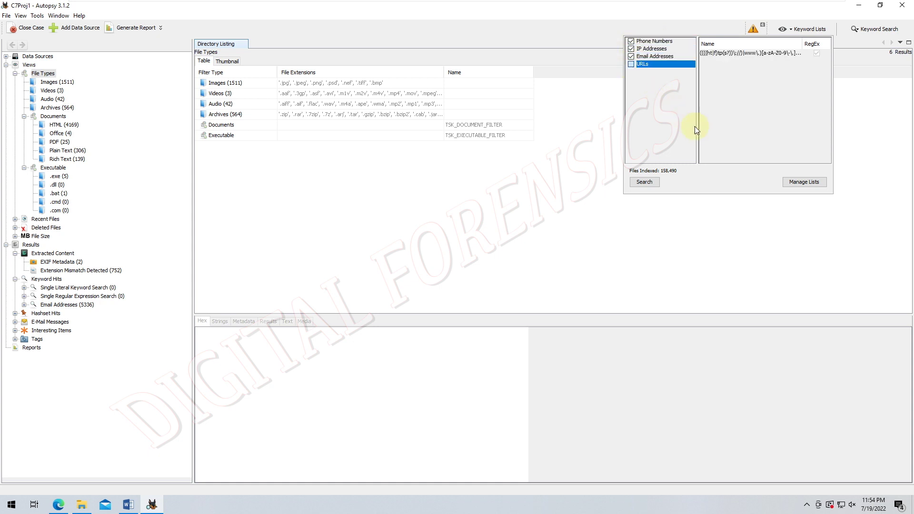
pyautogui.click(640, 183)
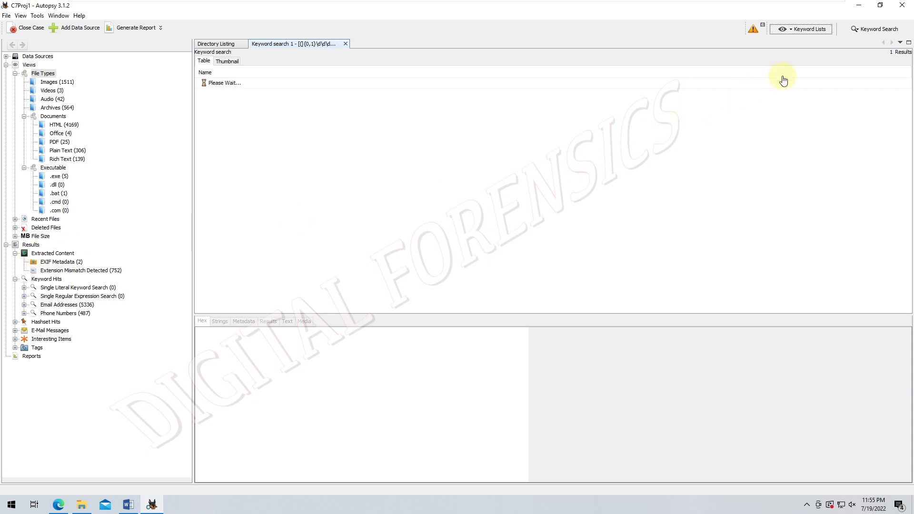
# - Run an exact-match ad hoc keyword search for the person's full name, returning 207 hits
pyautogui.click(870, 32)
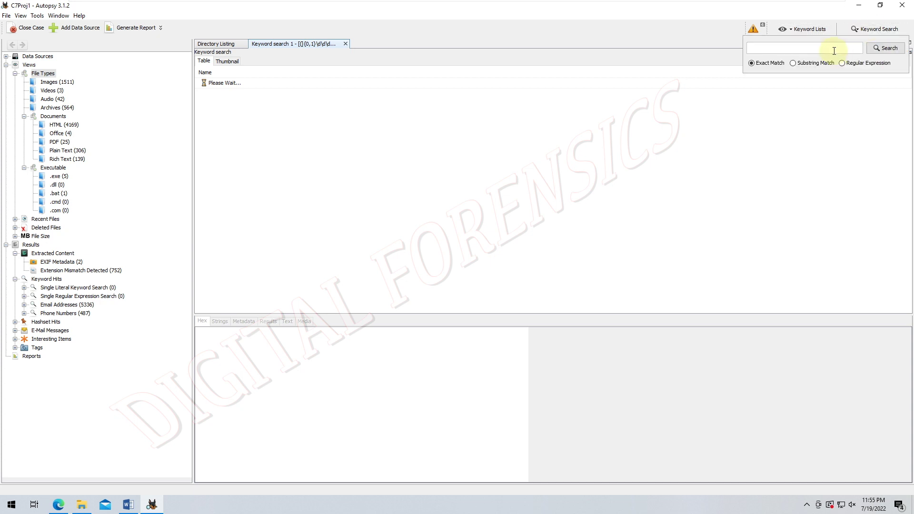
pyautogui.click(888, 48)
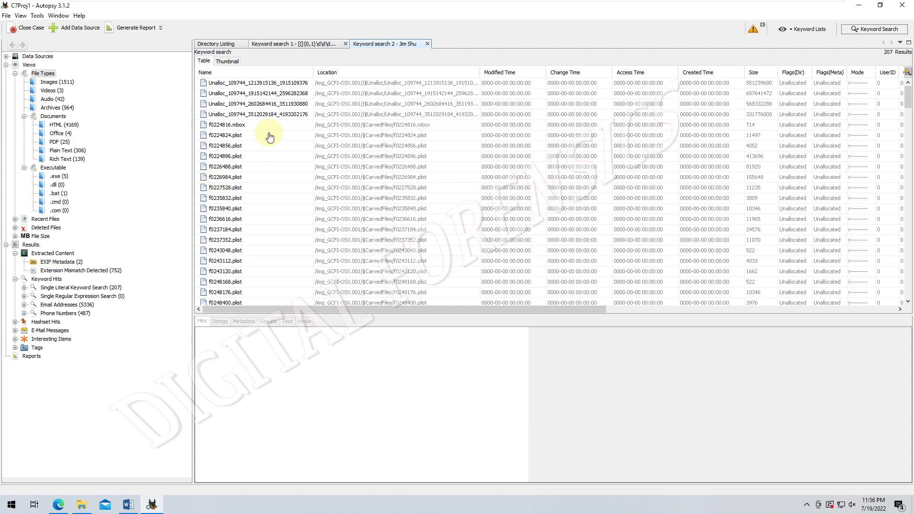
# - Read the 'Re: Vacation' e-mail text in the second Unalloc result, scrolling through headers and bodies
pyautogui.click(271, 95)
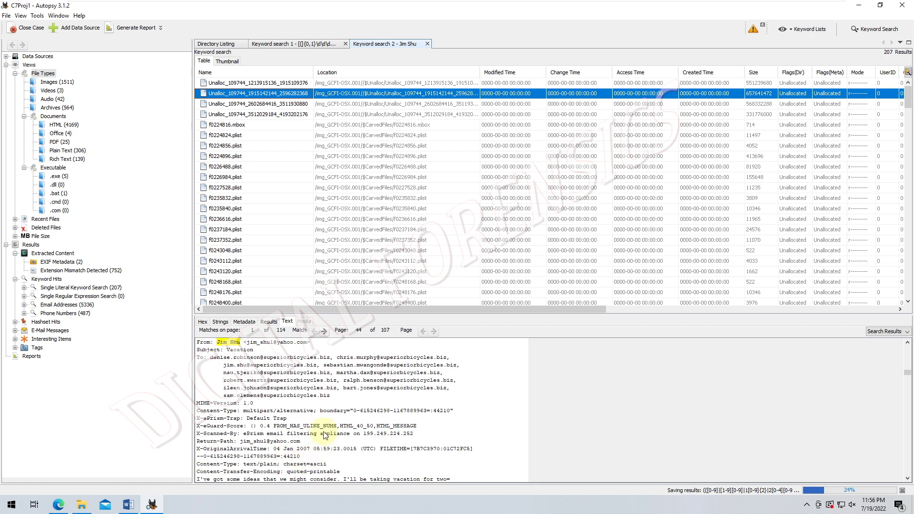
pyautogui.scroll(-5, 318, 428)
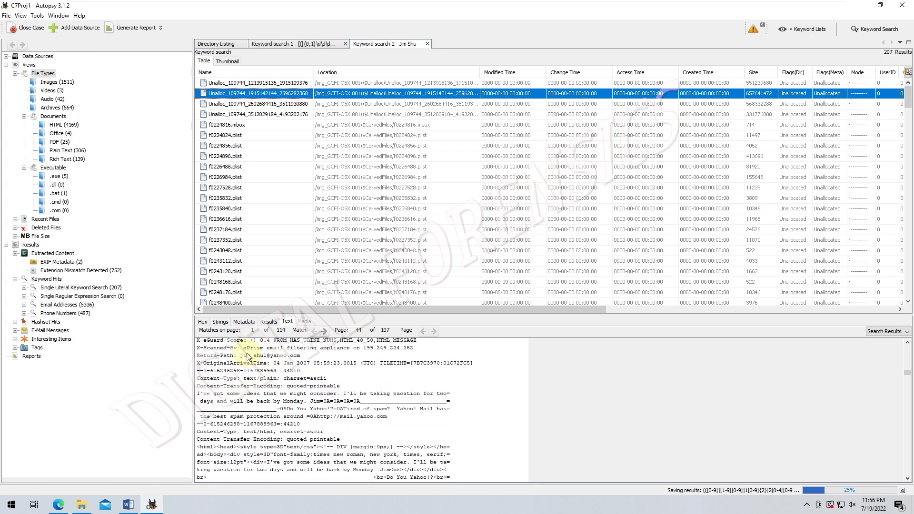
pyautogui.click(252, 332)
pyautogui.scroll(-6, 267, 369)
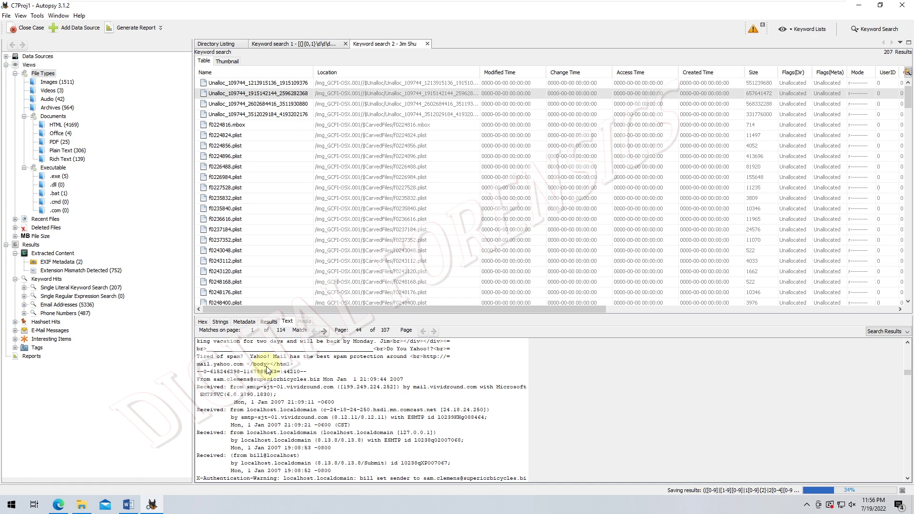
pyautogui.scroll(-8, 268, 369)
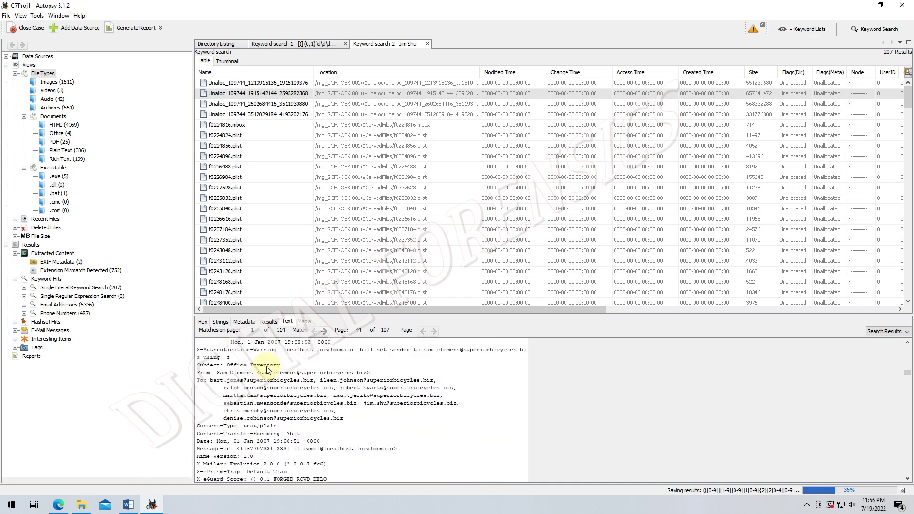
pyautogui.scroll(-10, 268, 370)
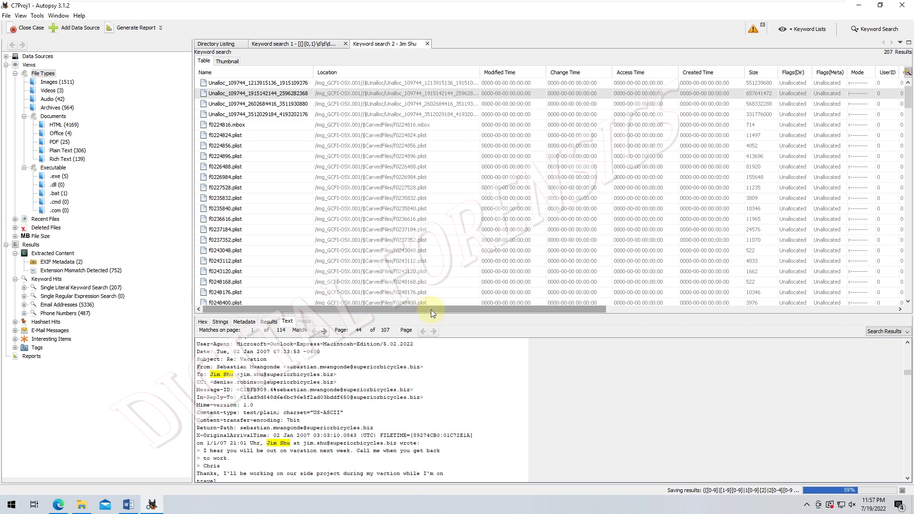
pyautogui.moveTo(430, 309); pyautogui.dragTo(672, 297)
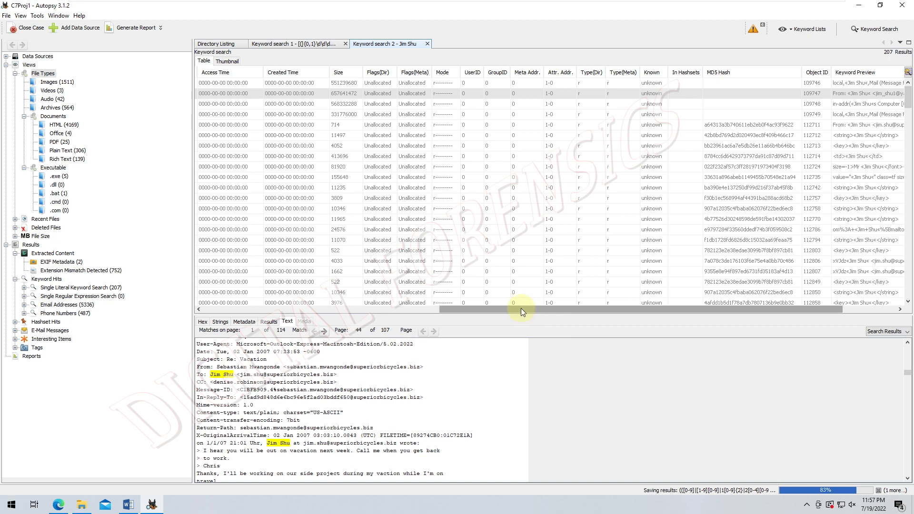
pyautogui.click(309, 309)
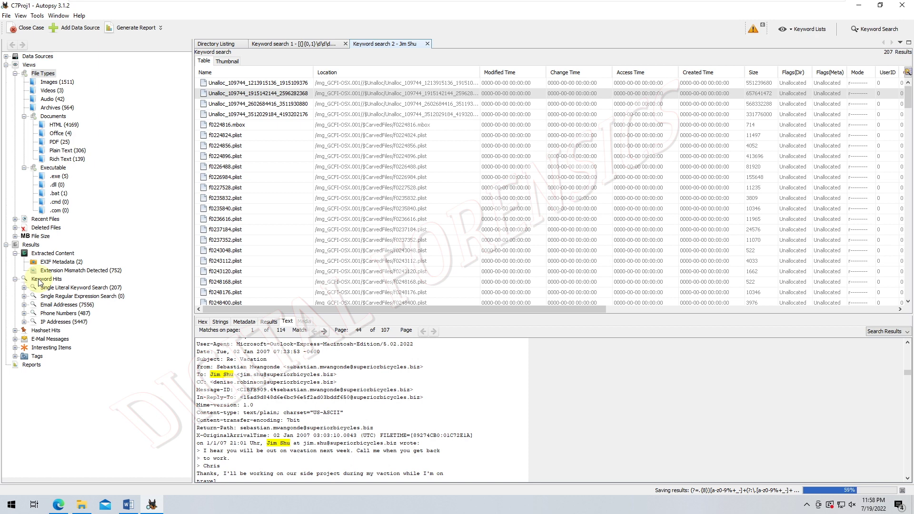
# - List the 75 Phone Numbers keyword hits and expand the Data Sources folder tree
pyautogui.click(40, 282)
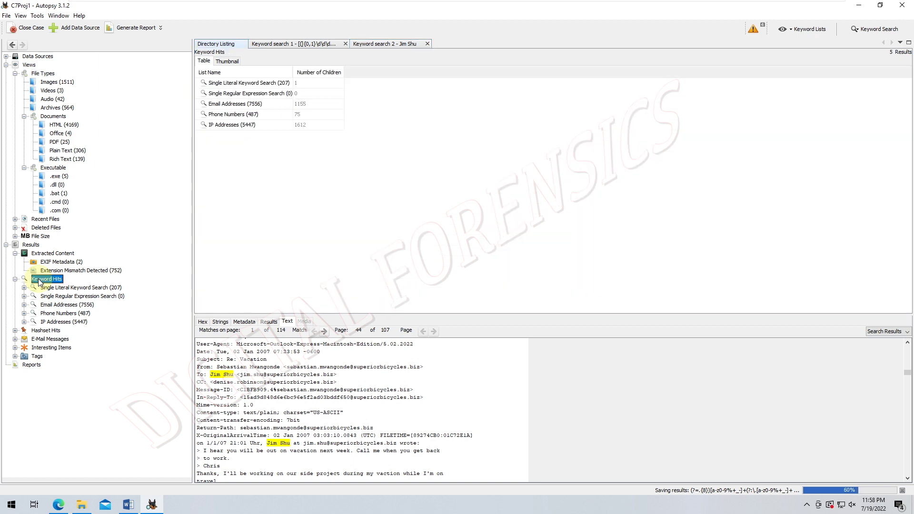
pyautogui.click(38, 316)
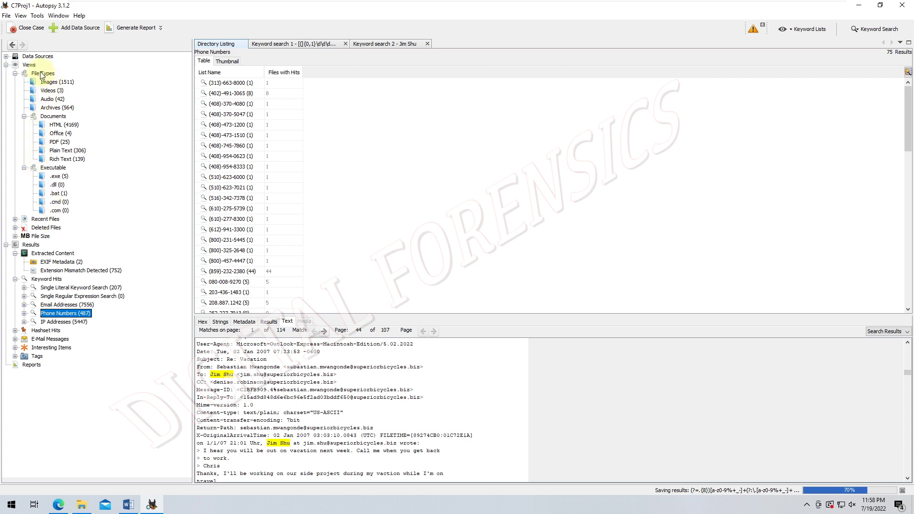
pyautogui.click(5, 55)
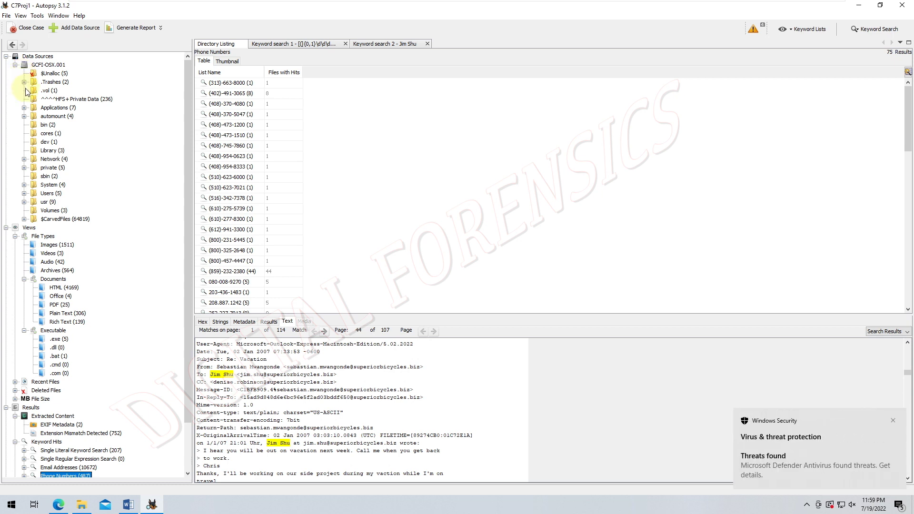
# - Go through Views > File Types > Documents, then list the 1511 image files
pyautogui.click(29, 227)
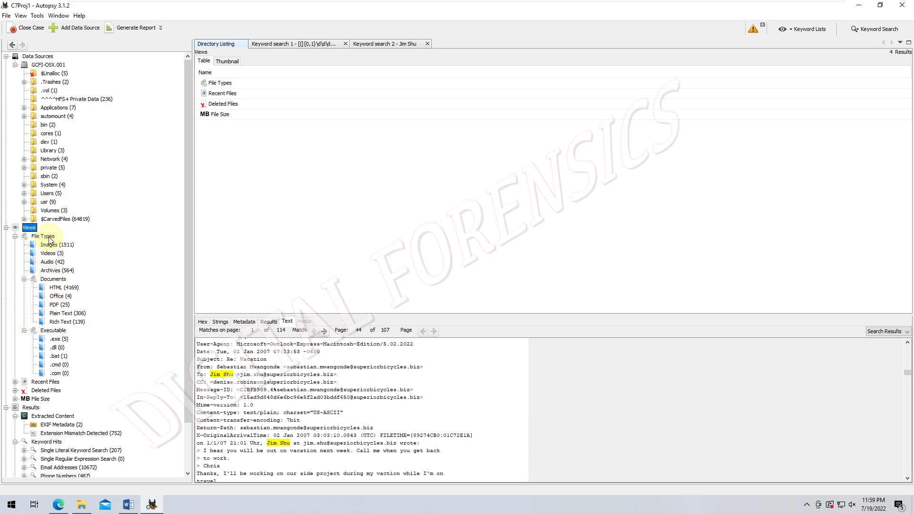
pyautogui.click(48, 237)
pyautogui.click(47, 280)
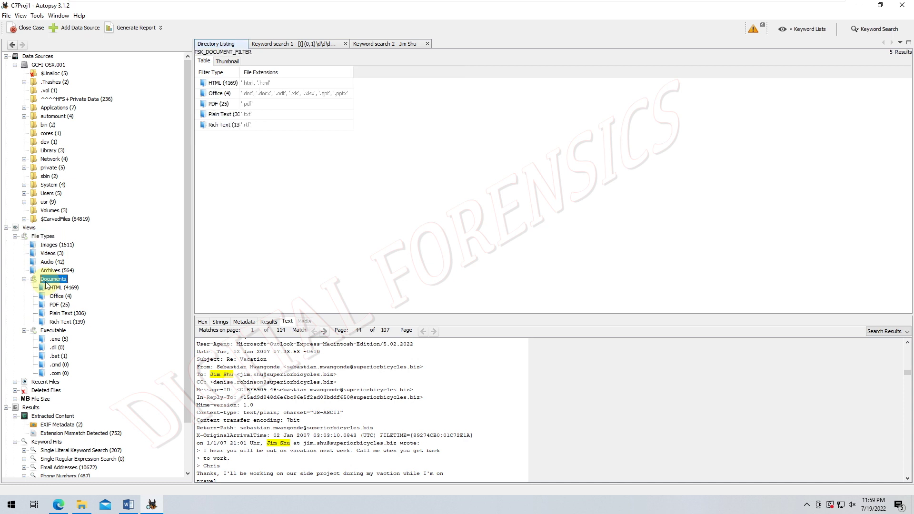
pyautogui.click(50, 246)
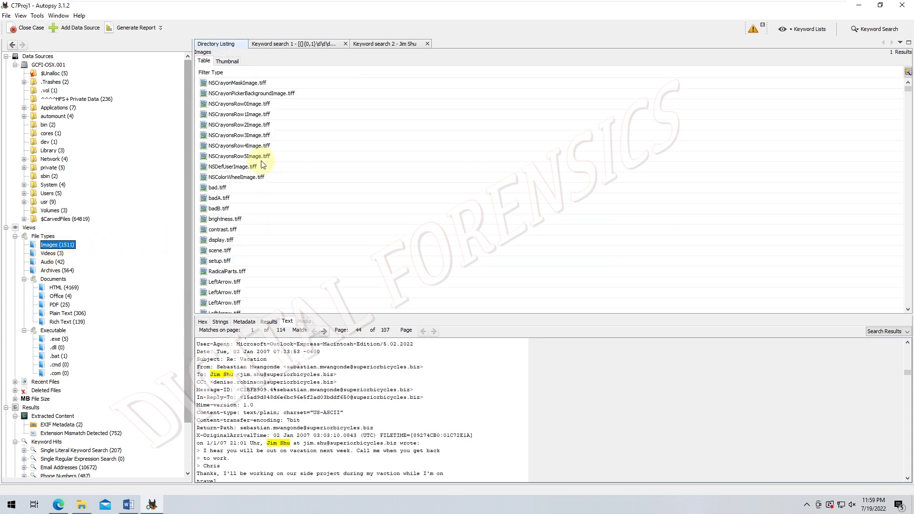
# - Inspect NSCrayonsRow4Image.tiff's extracted metadata and scroll down the Images list
pyautogui.click(270, 147)
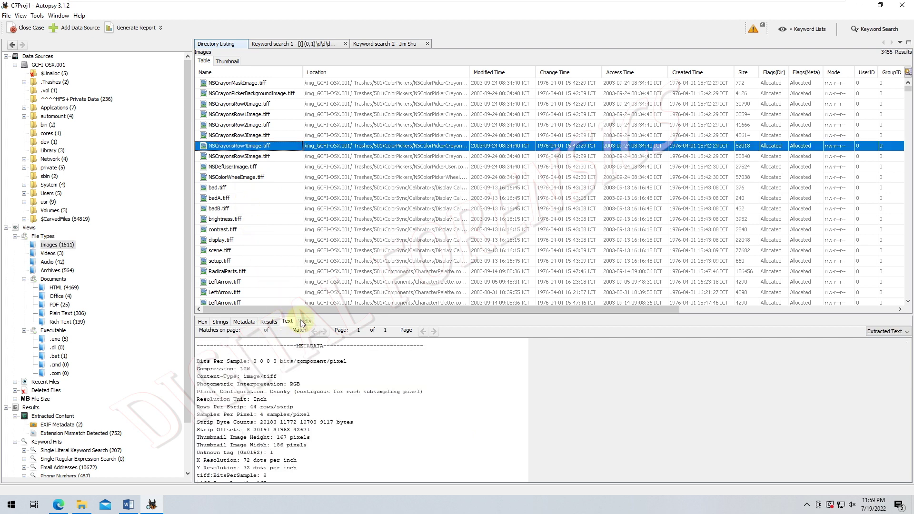
pyautogui.scroll(-3, 235, 229)
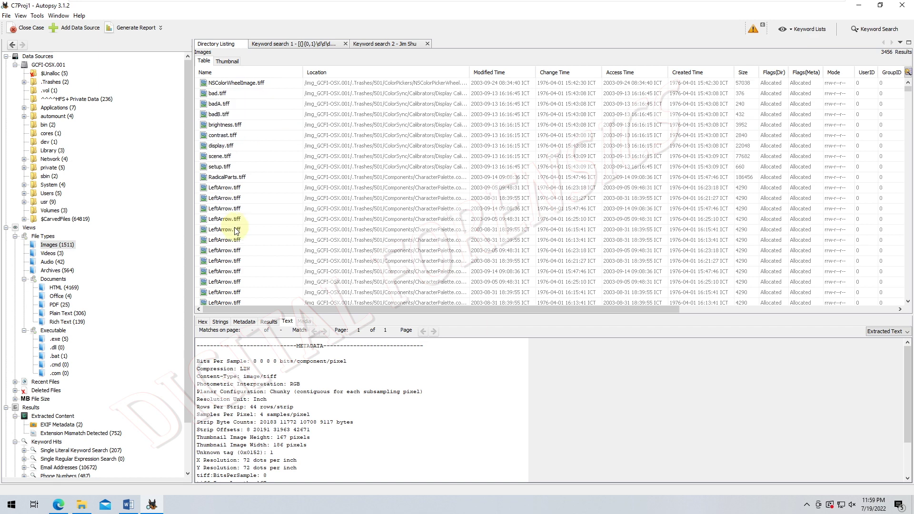
pyautogui.scroll(-6, 235, 231)
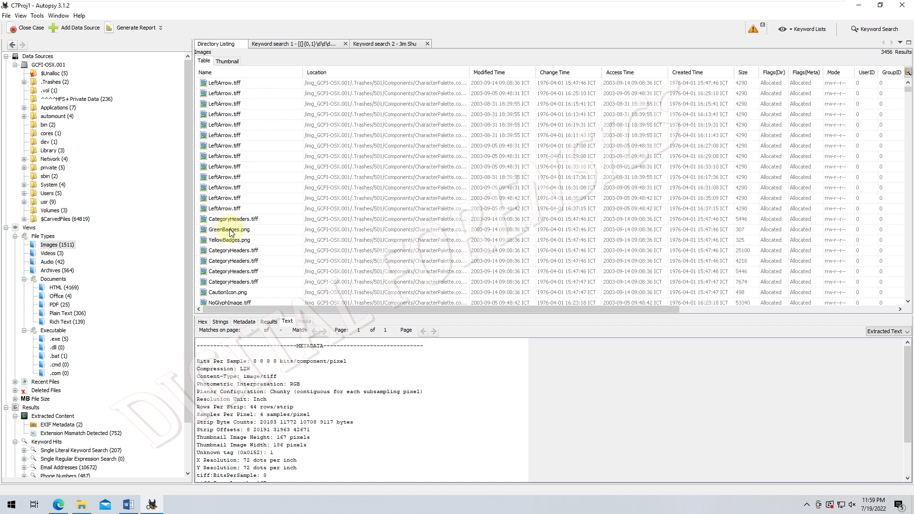
pyautogui.scroll(-2, 230, 231)
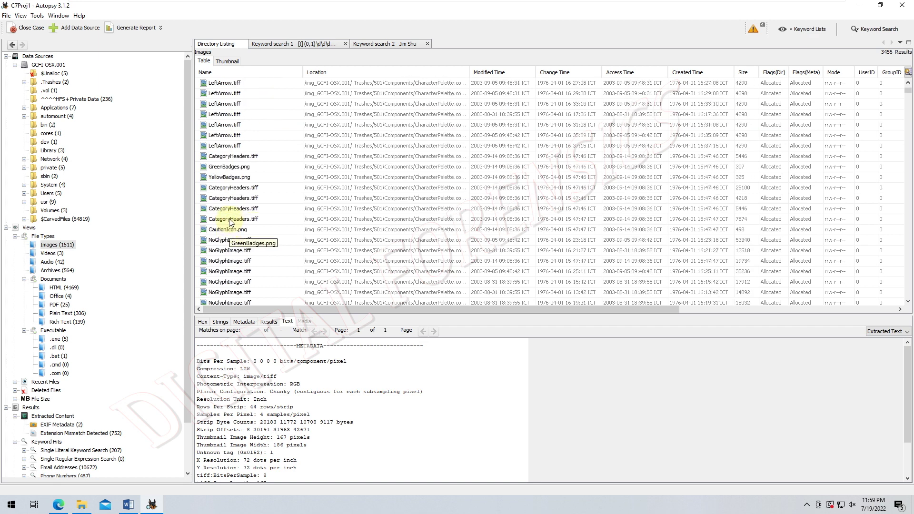
# - Preview CautionIcon.png and GreenBadges.png, then show the image list as thumbnails
pyautogui.click(231, 231)
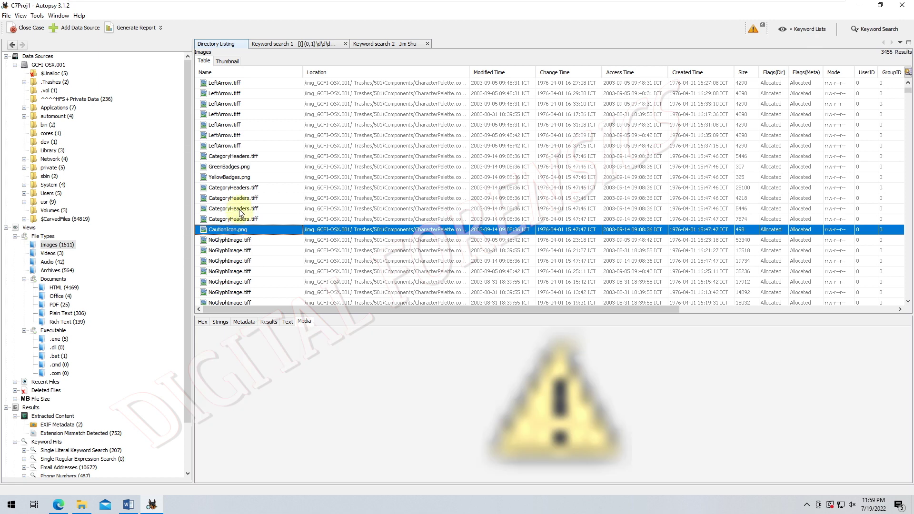
pyautogui.click(248, 168)
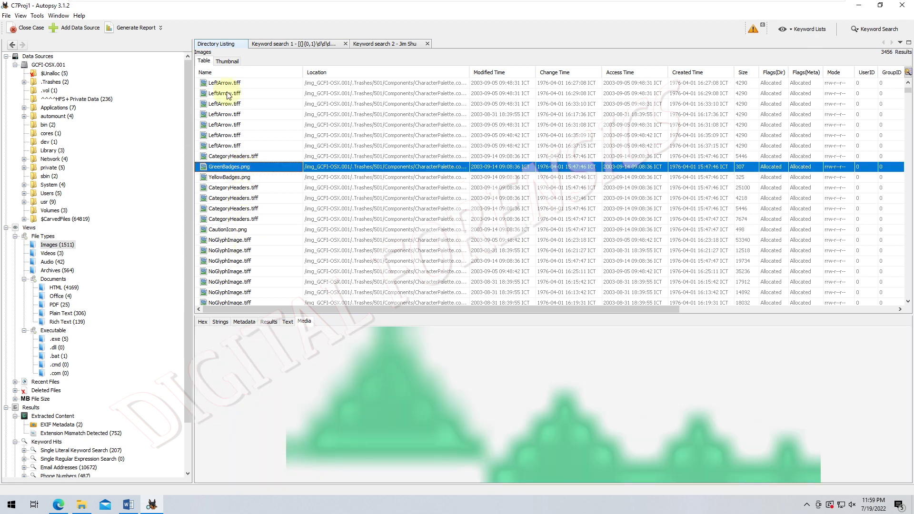
pyautogui.click(222, 62)
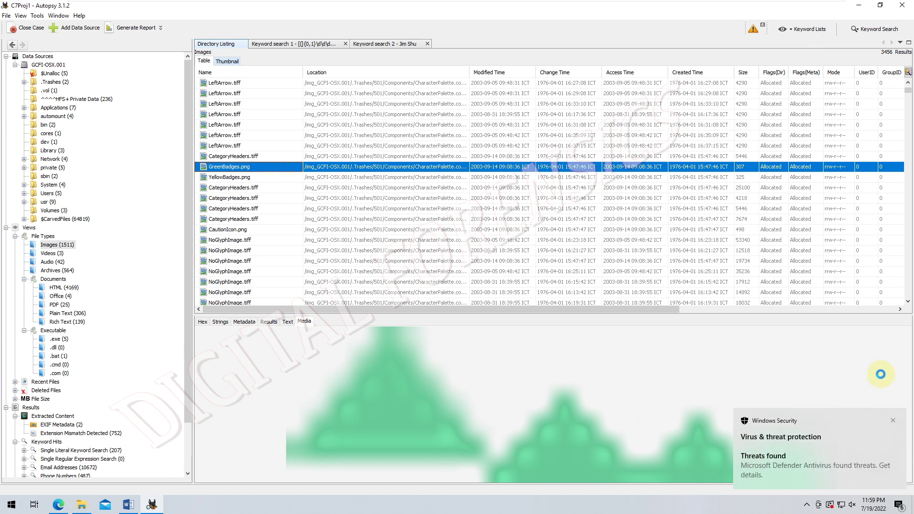
pyautogui.click(893, 420)
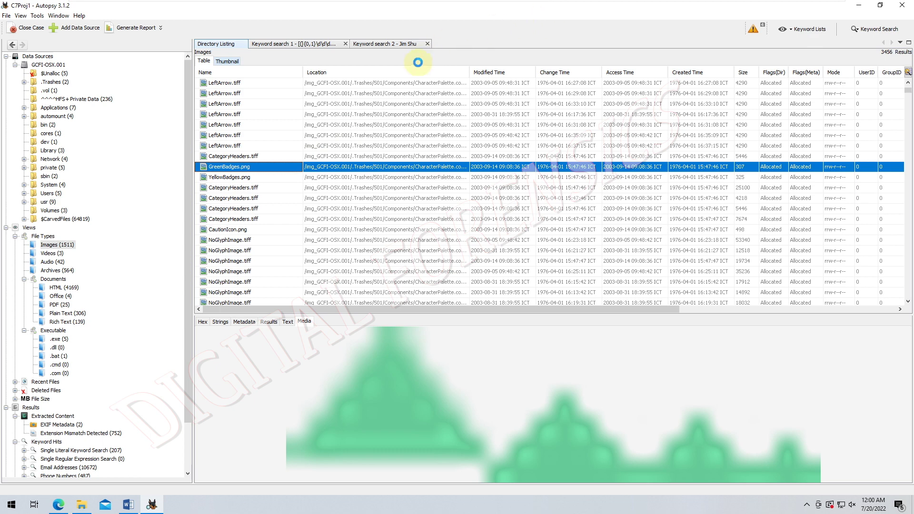
# - Restore the maximized Autopsy window, refresh the desktop and refocus the case window
pyautogui.doubleClick(478, 7)
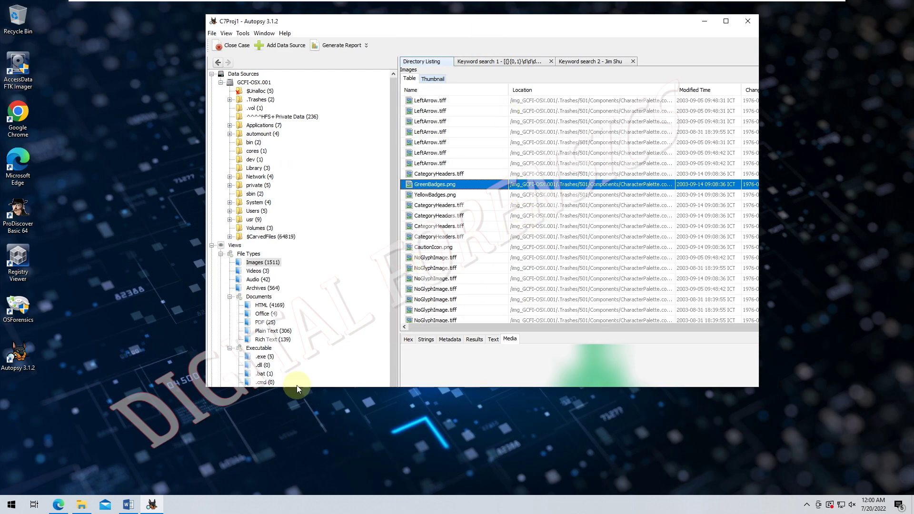
pyautogui.rightClick(121, 266)
pyautogui.click(132, 290)
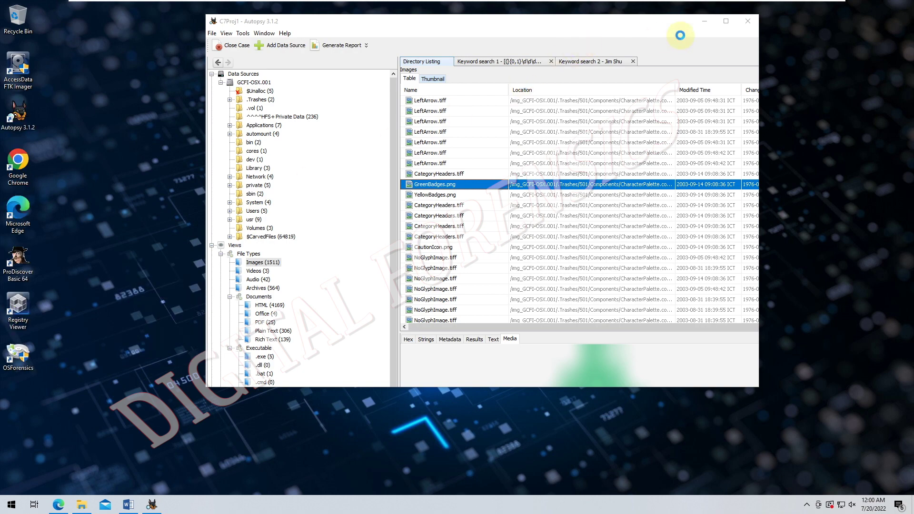
pyautogui.click(725, 20)
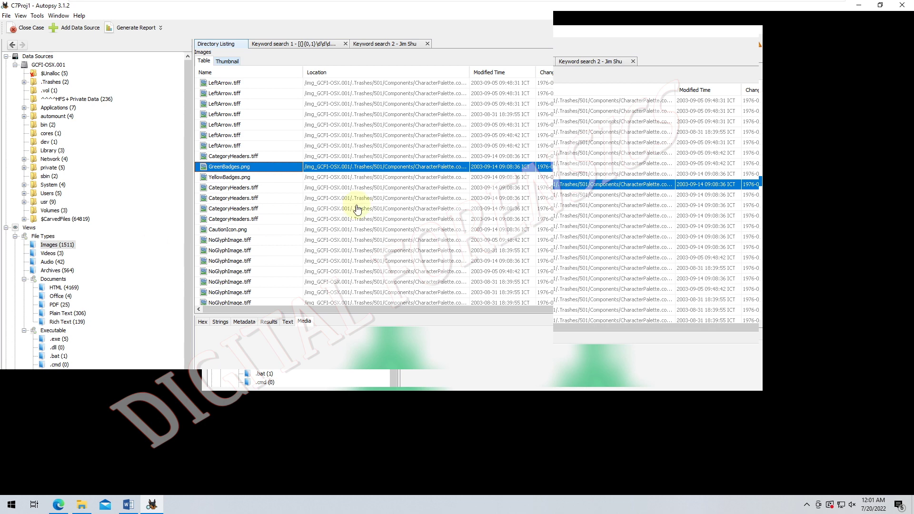
# - Check the autopsy64.exe process in Task Manager, then close Task Manager
pyautogui.rightClick(480, 505)
pyautogui.click(502, 460)
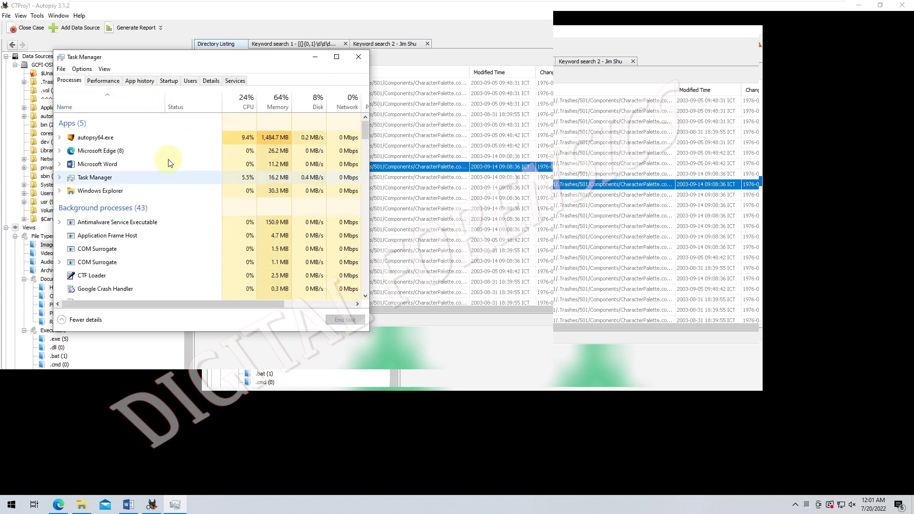
pyautogui.click(192, 142)
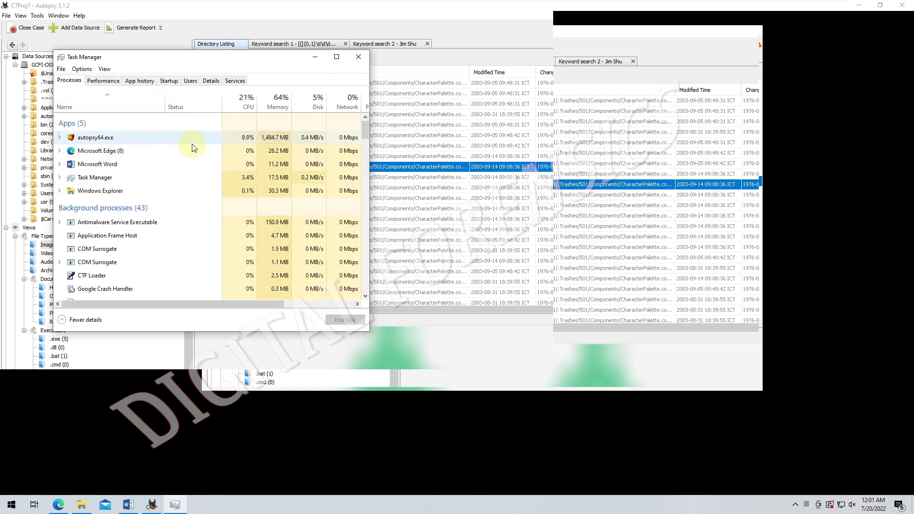
pyautogui.click(272, 136)
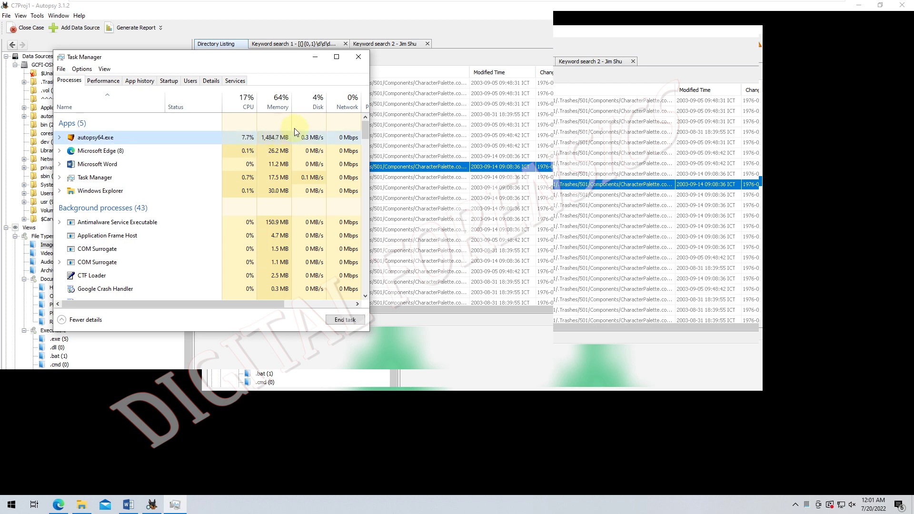
pyautogui.click(357, 58)
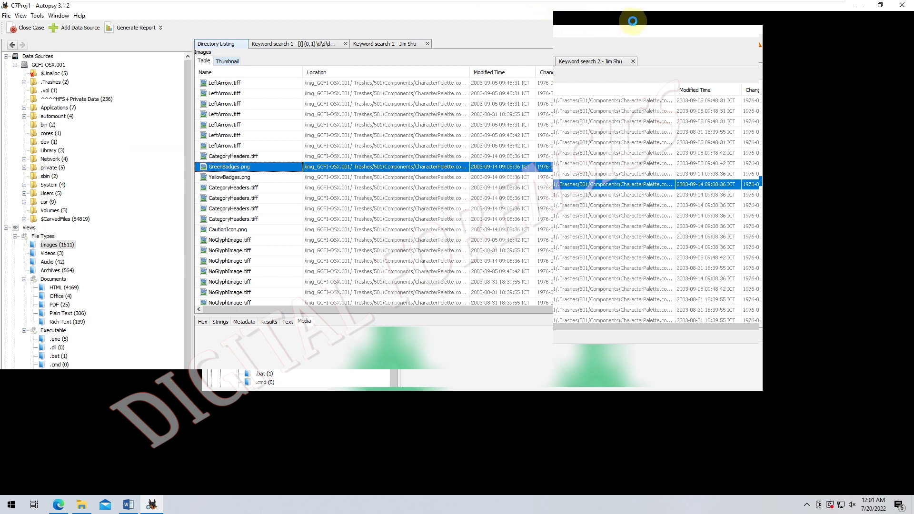
# - Move the Autopsy window left, refresh the desktop and widen the window rightward
pyautogui.moveTo(710, 10); pyautogui.dragTo(529, 61)
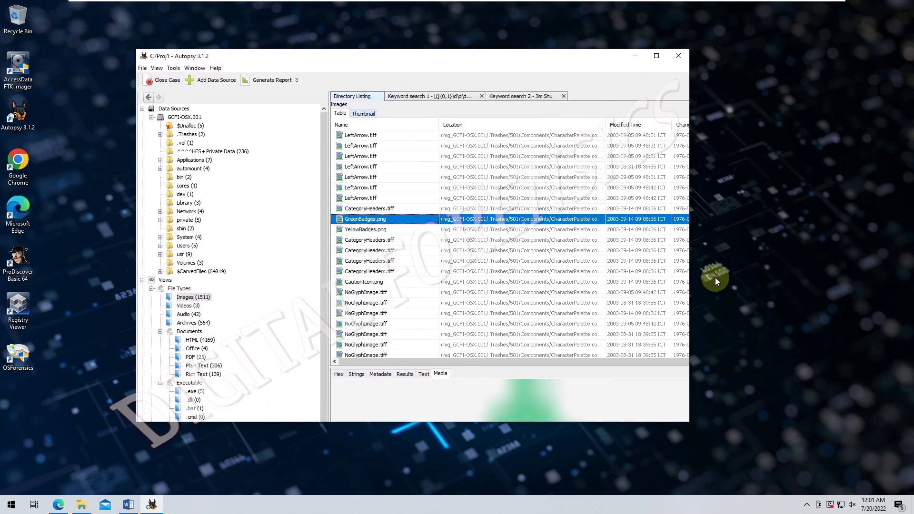
pyautogui.rightClick(717, 198)
pyautogui.click(741, 225)
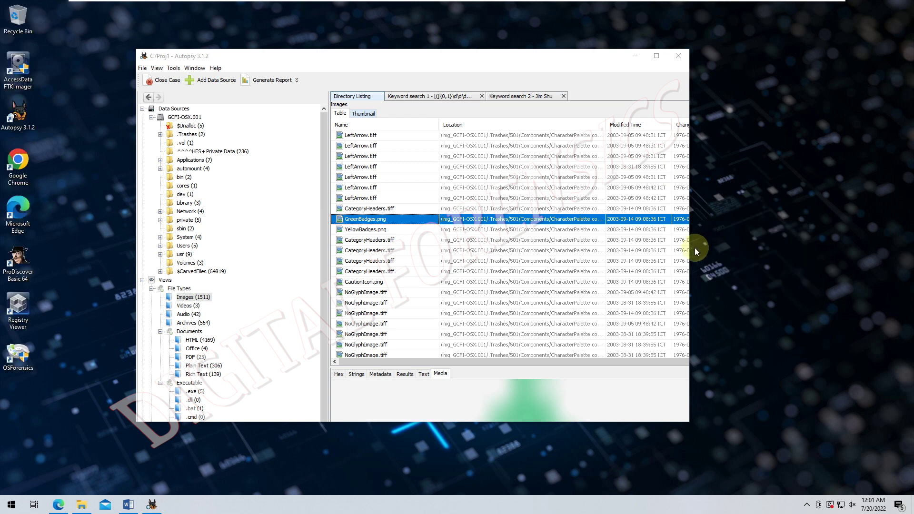
pyautogui.moveTo(690, 250); pyautogui.dragTo(752, 247)
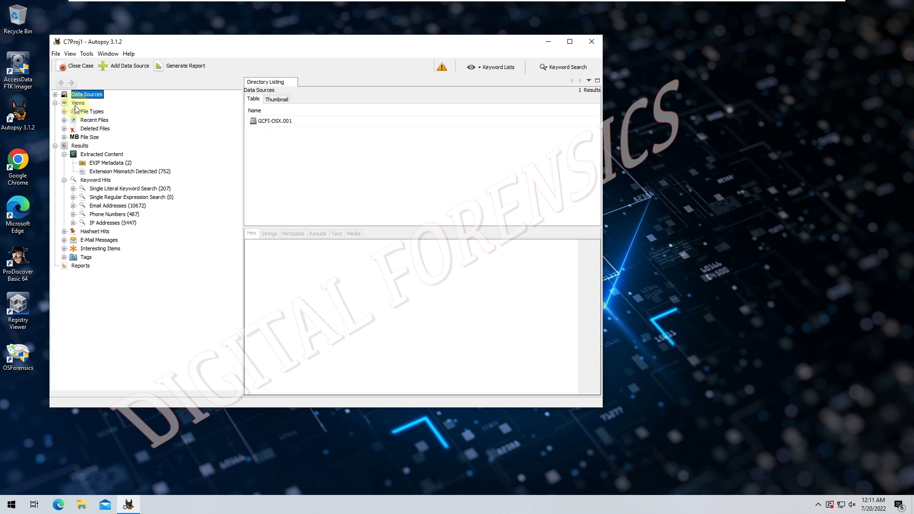
# - Expand Views > File Types, list the 3456 images and try the Thumbnail view
pyautogui.click(76, 104)
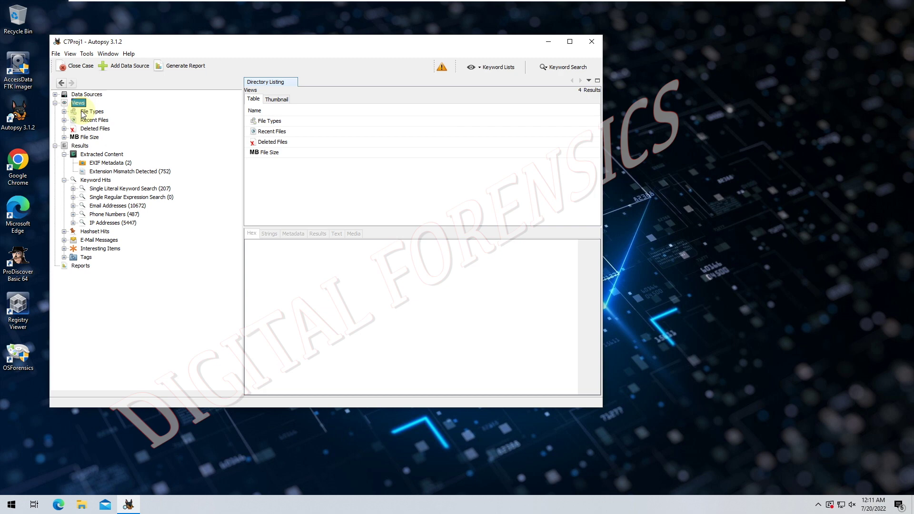
pyautogui.doubleClick(83, 114)
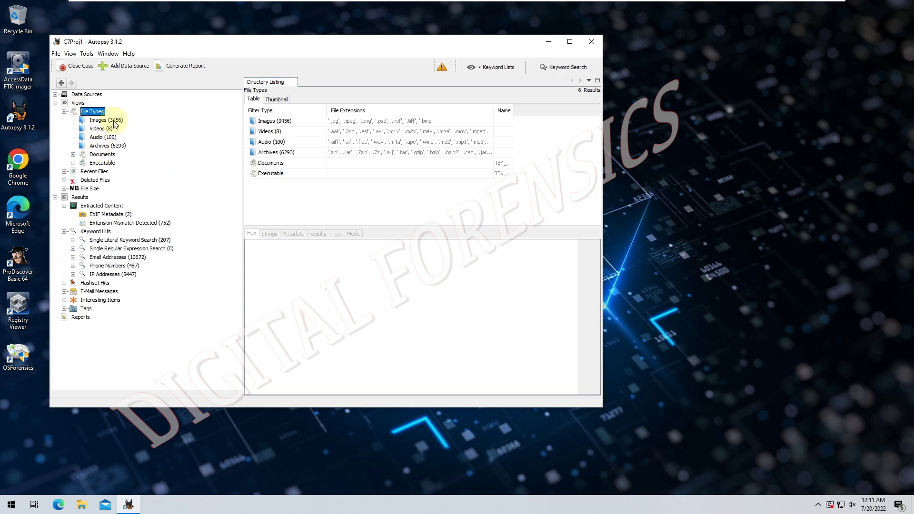
pyautogui.click(114, 122)
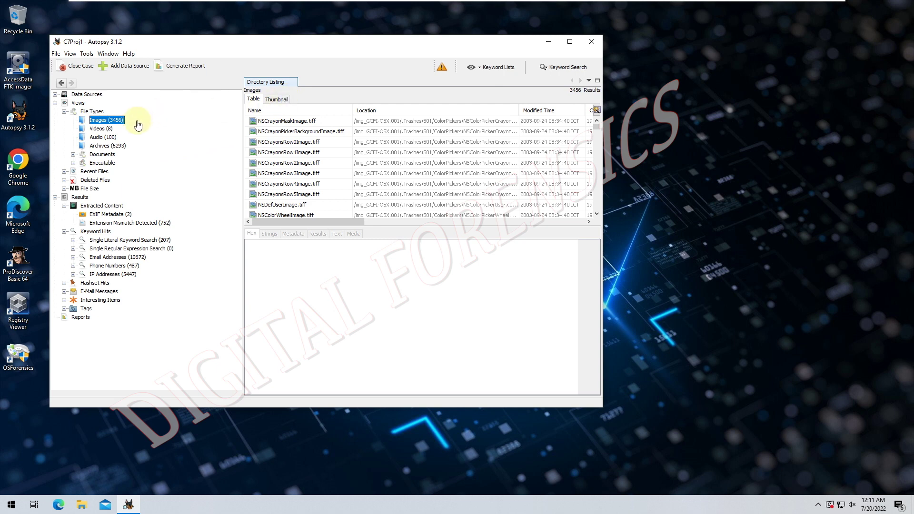
pyautogui.click(275, 99)
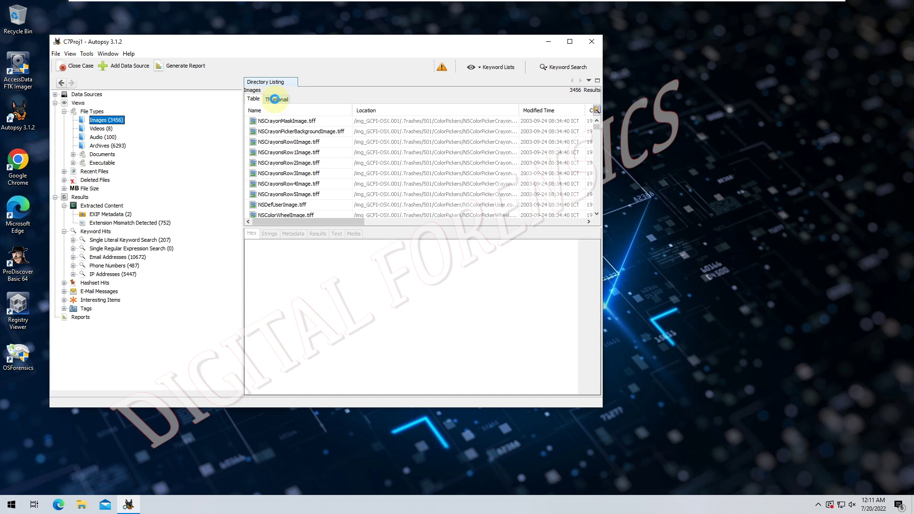
pyautogui.click(255, 99)
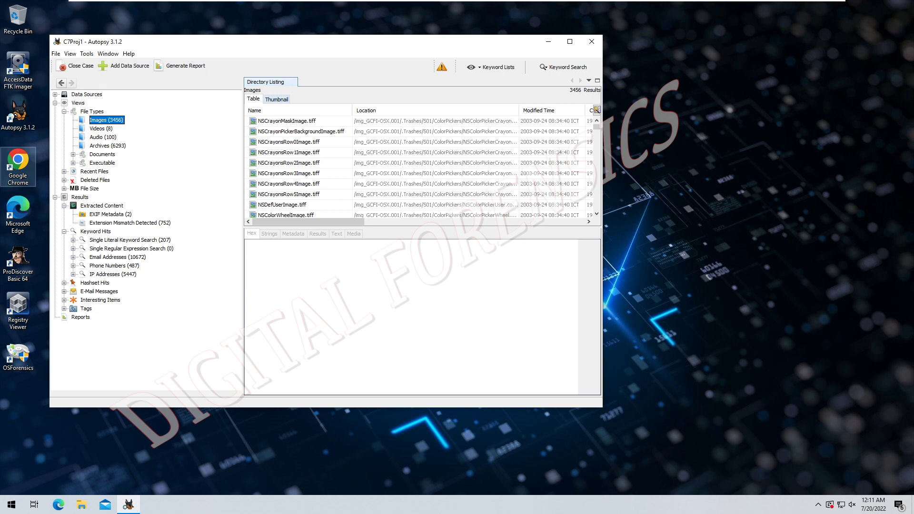
pyautogui.click(112, 145)
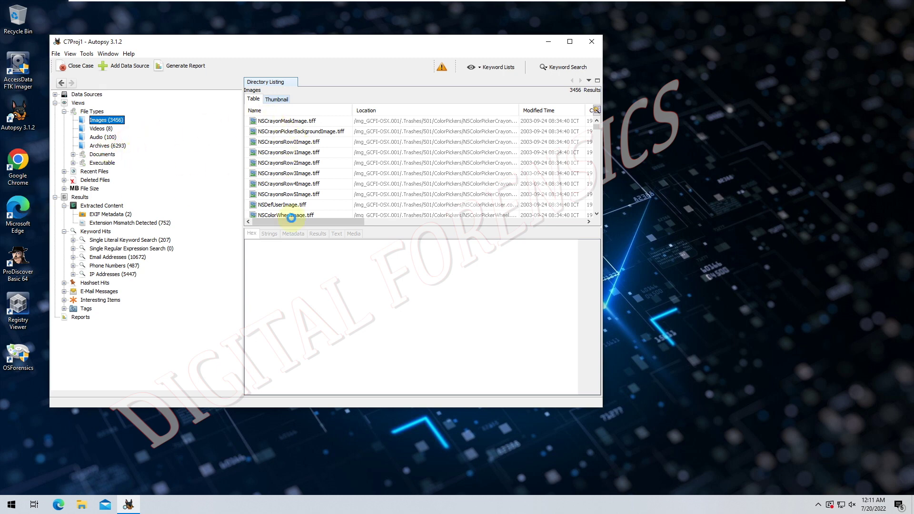
# - Refresh the desktop and widen the Autopsy window to the right
pyautogui.click(722, 221)
pyautogui.rightClick(721, 222)
pyautogui.click(733, 251)
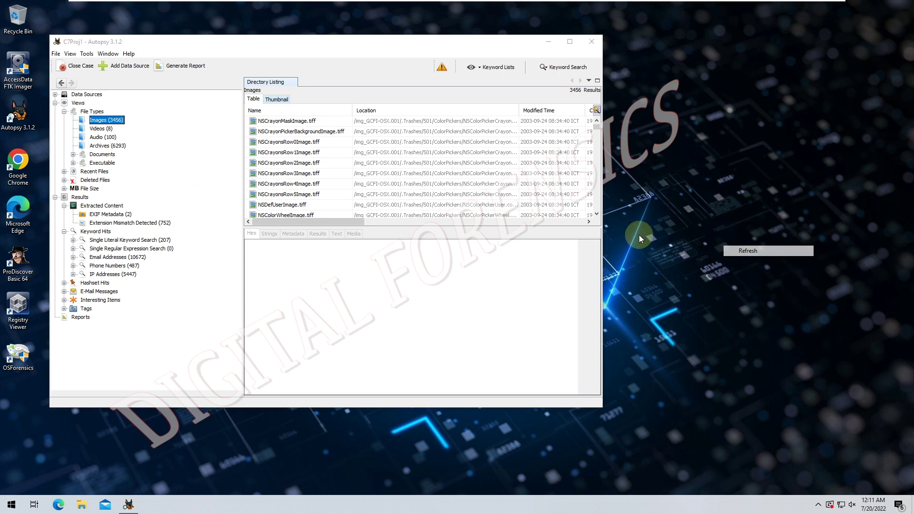
pyautogui.moveTo(601, 240); pyautogui.dragTo(694, 240)
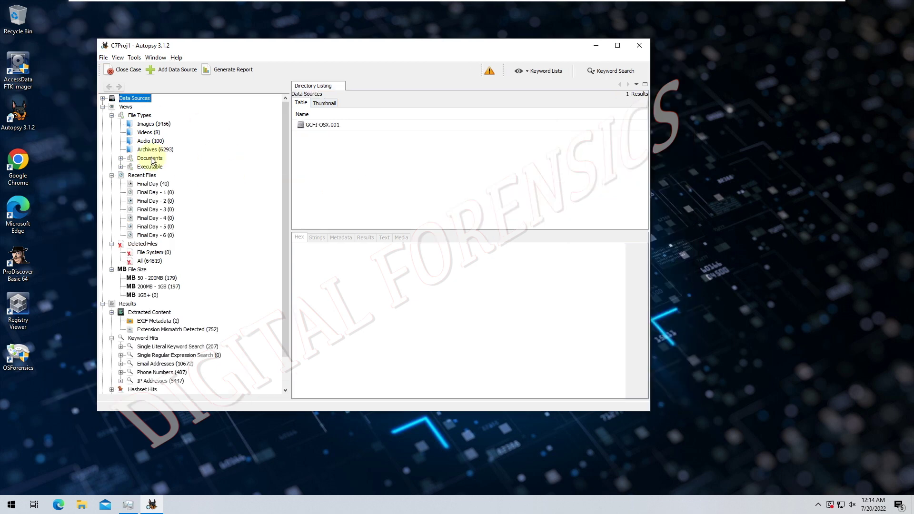
# - List the 4 Office documents under Documents and view pdb.doc's extracted text
pyautogui.click(149, 158)
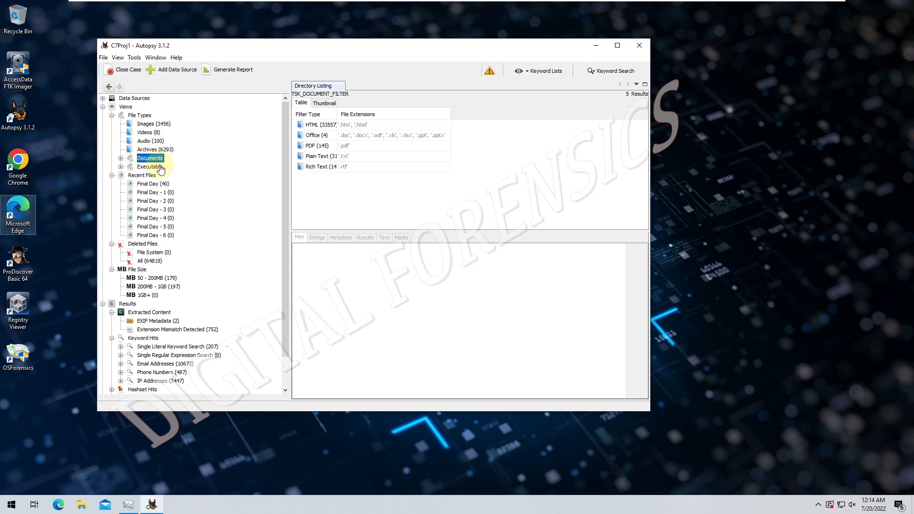
pyautogui.doubleClick(129, 159)
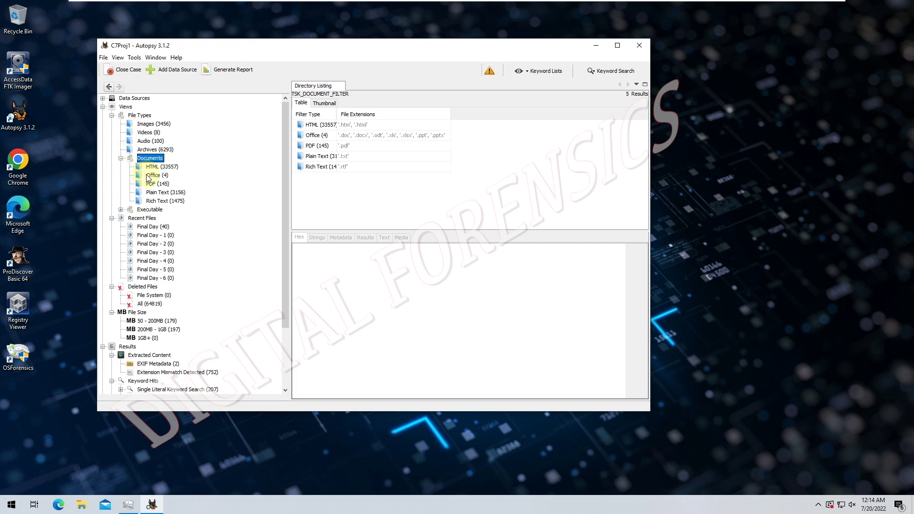
pyautogui.click(153, 175)
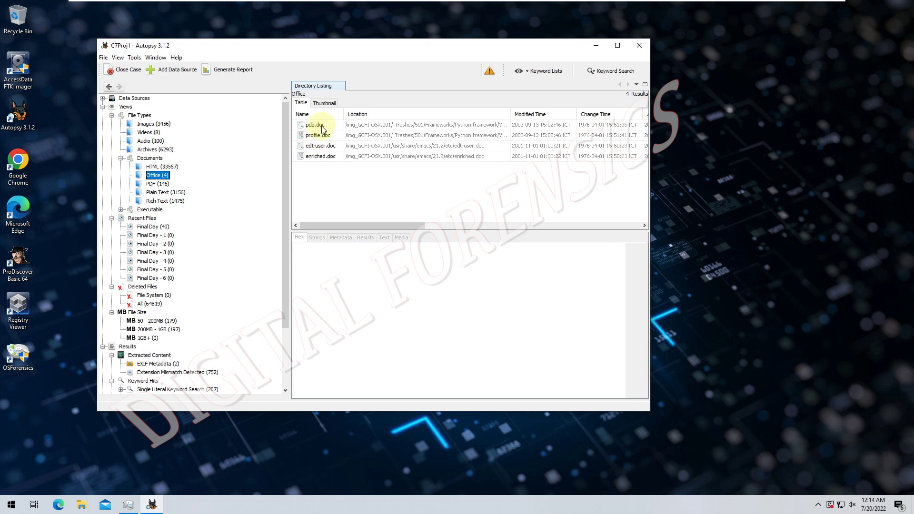
pyautogui.click(321, 126)
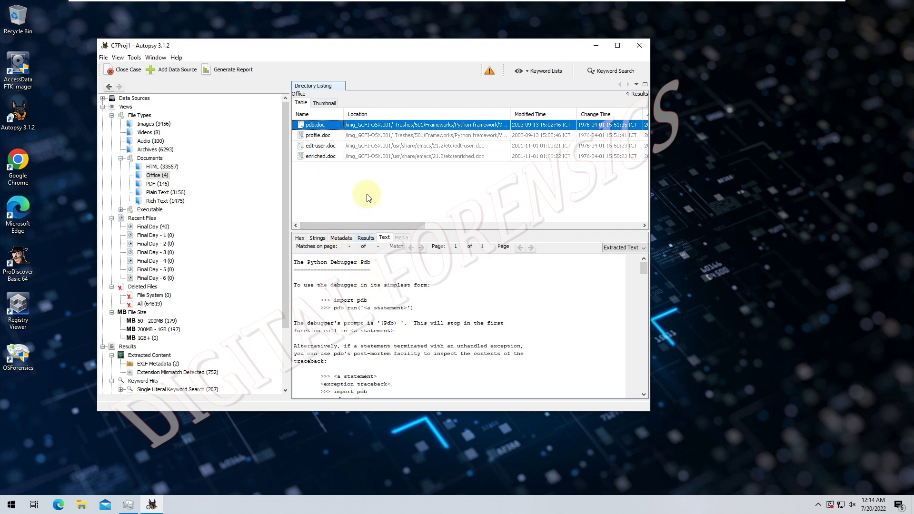
pyautogui.click(366, 238)
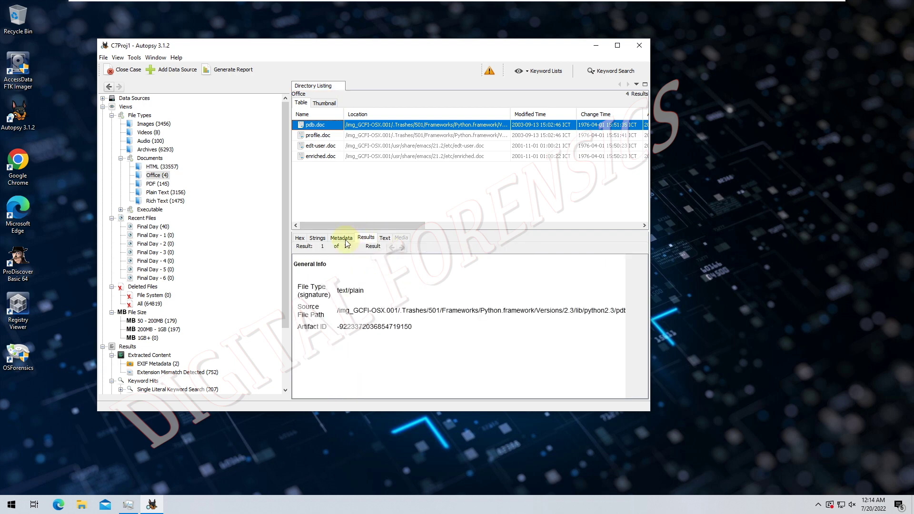
pyautogui.click(342, 238)
pyautogui.scroll(-3, 336, 328)
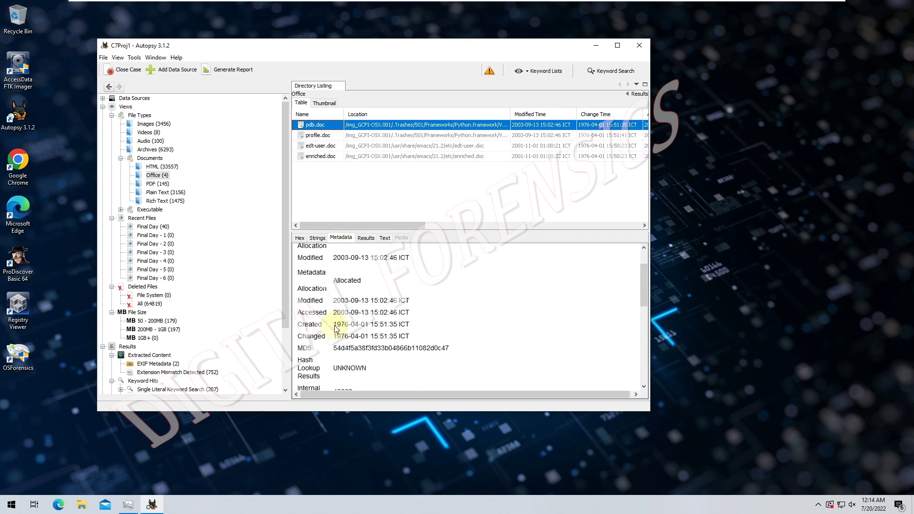
pyautogui.scroll(-3, 336, 328)
pyautogui.scroll(3, 335, 319)
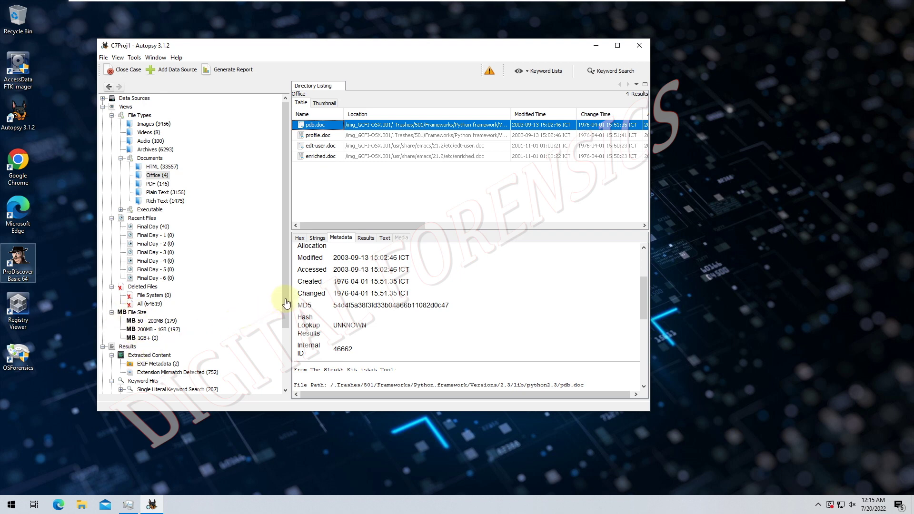
pyautogui.moveTo(285, 298); pyautogui.dragTo(289, 349)
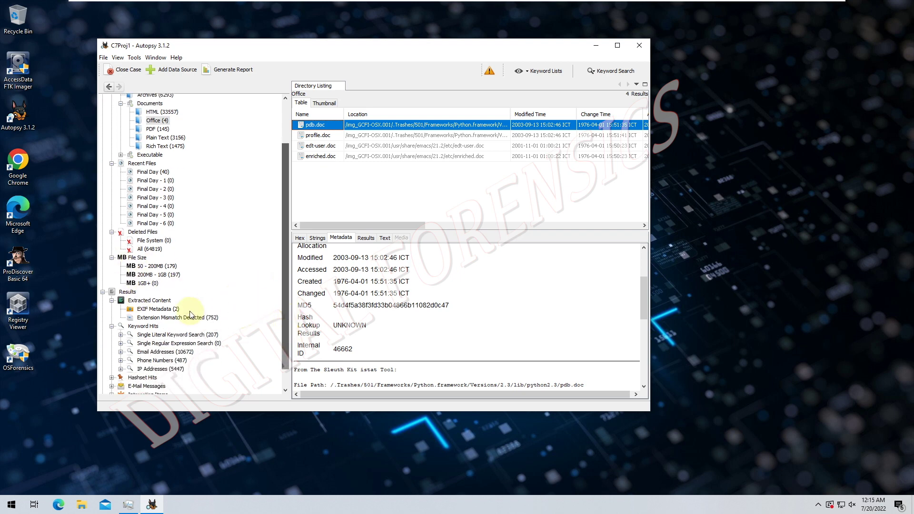
# - Review the Phone Numbers hits, then the 1155 Email Addresses hits, selecting one address row
pyautogui.click(152, 327)
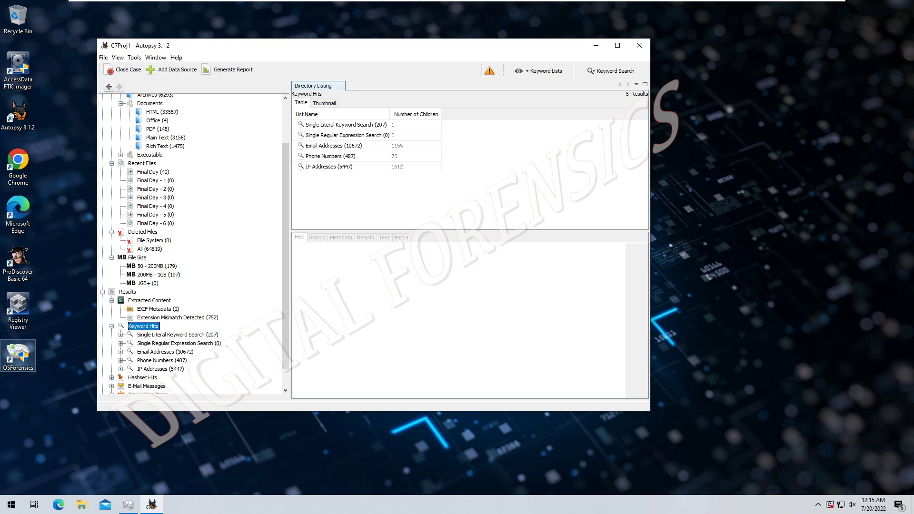
pyautogui.click(137, 362)
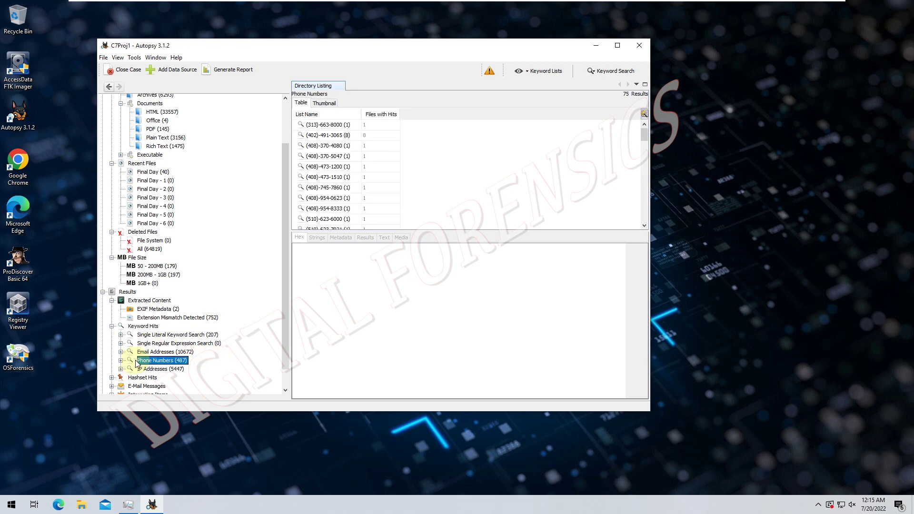
pyautogui.scroll(-1, 137, 363)
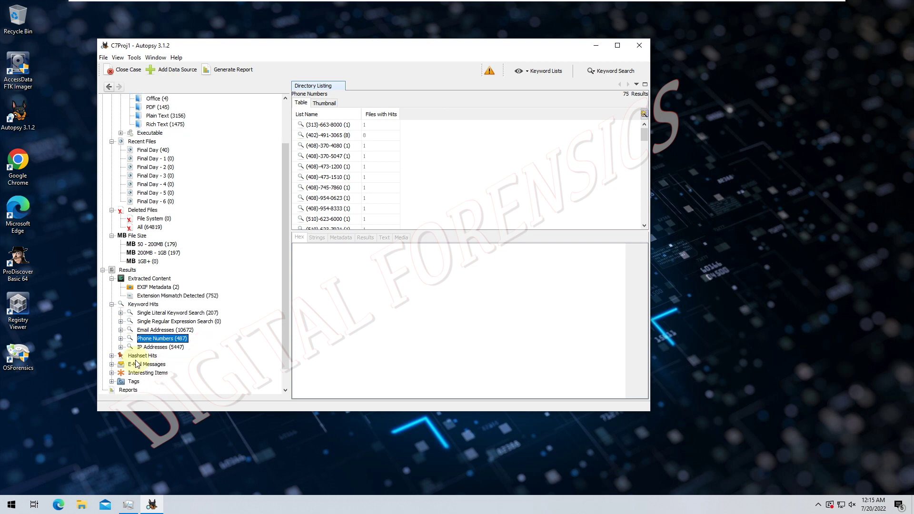
pyautogui.click(139, 330)
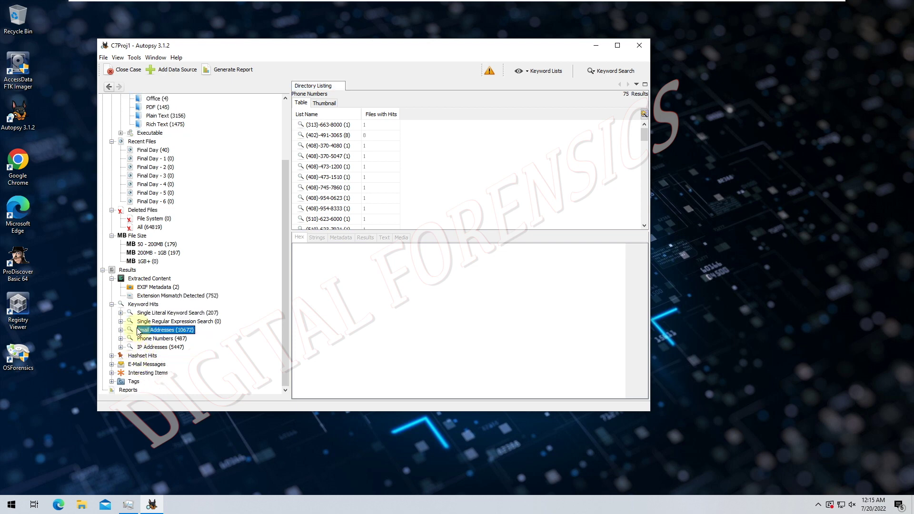
pyautogui.click(119, 329)
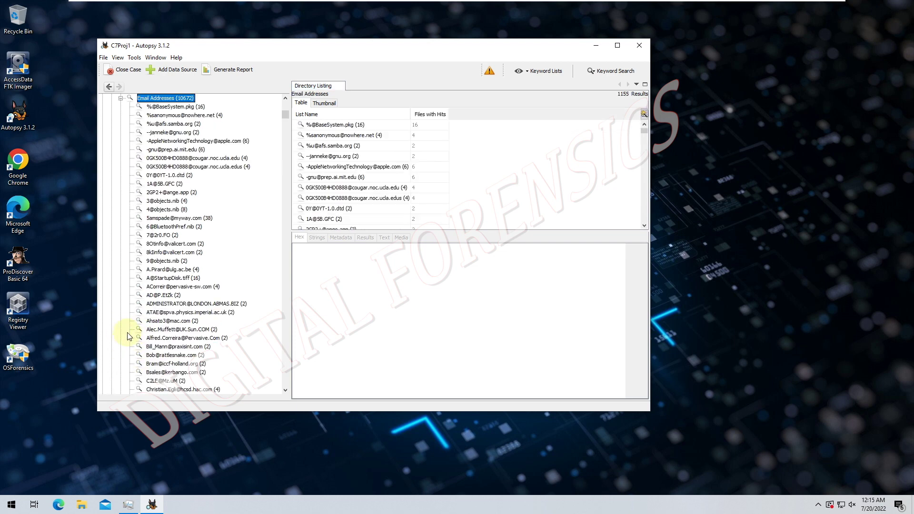
pyautogui.scroll(6, 128, 286)
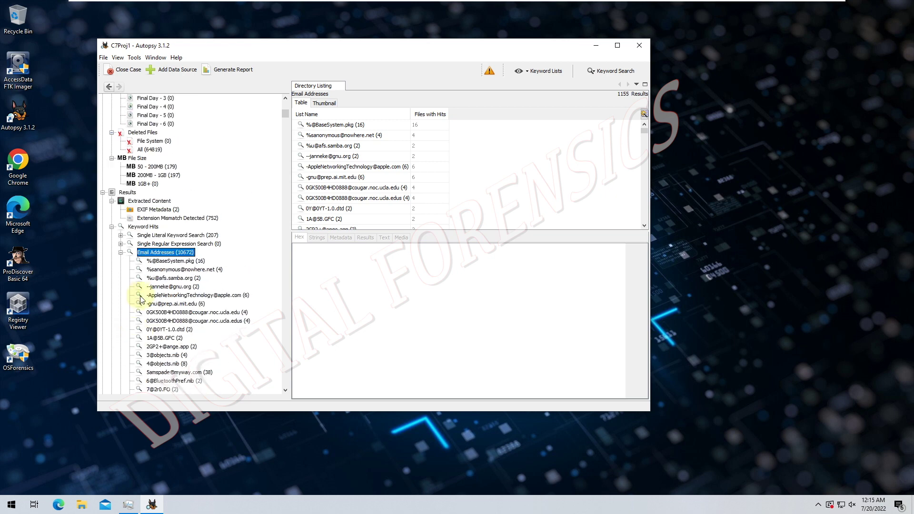
pyautogui.click(121, 253)
pyautogui.click(309, 210)
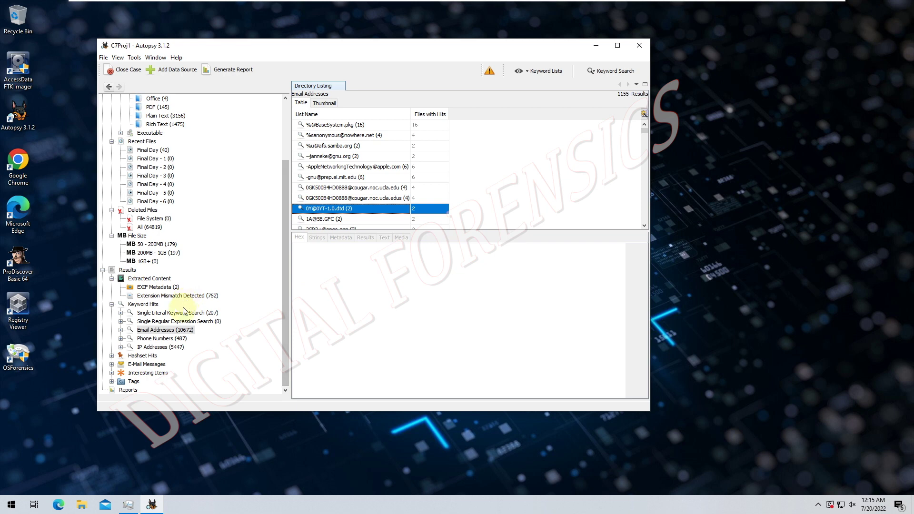
# - Open E-Mail Messages and preview the Sent Messages, INBOX and Deleted Messages mailboxes
pyautogui.doubleClick(146, 364)
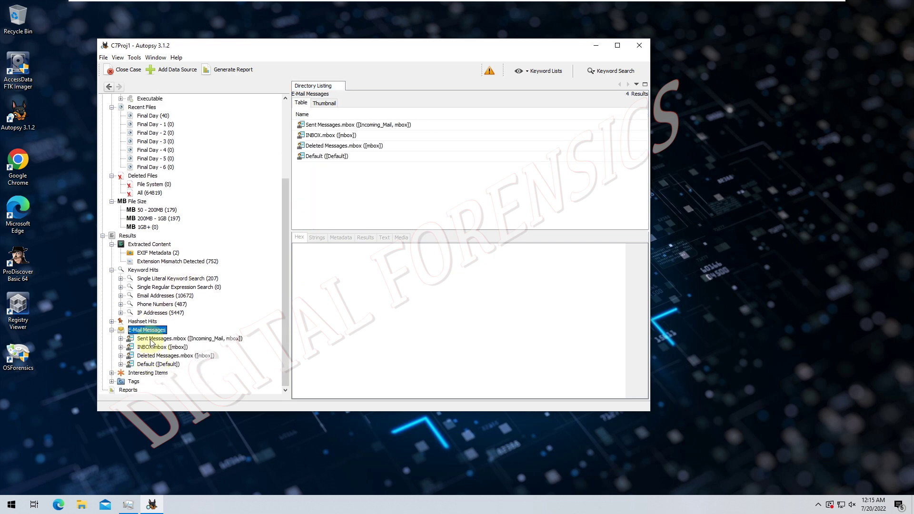
pyautogui.click(150, 340)
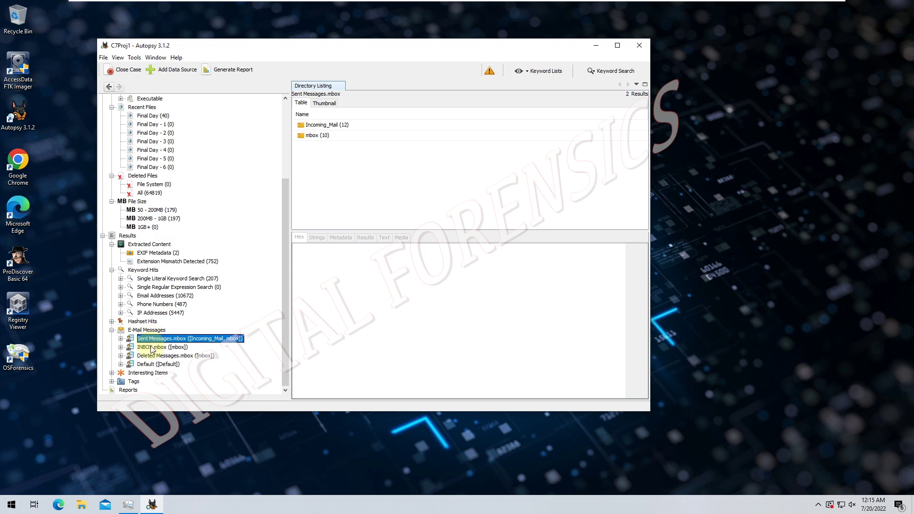
pyautogui.click(151, 348)
pyautogui.click(150, 357)
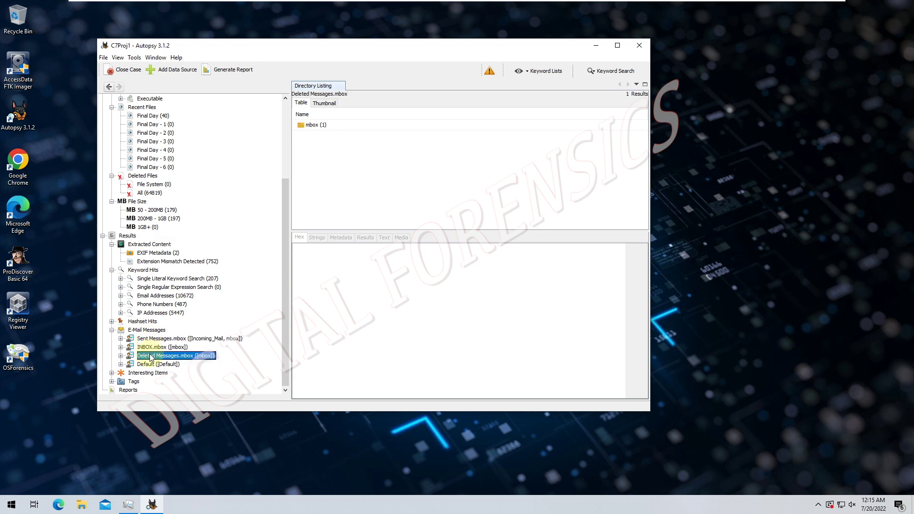
# - Expand Sent Messages.mbox and list its 12 Incoming_Mail messages, then its 10 mbox messages
pyautogui.click(120, 338)
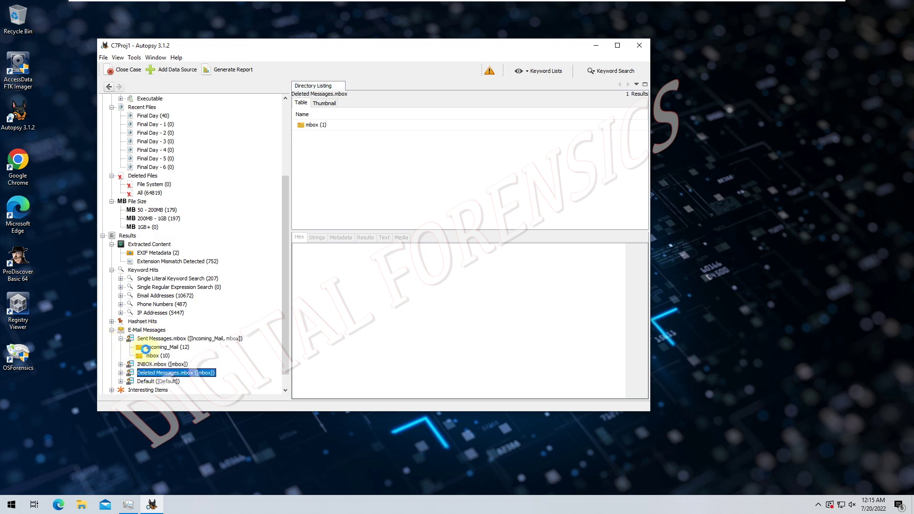
pyautogui.click(147, 348)
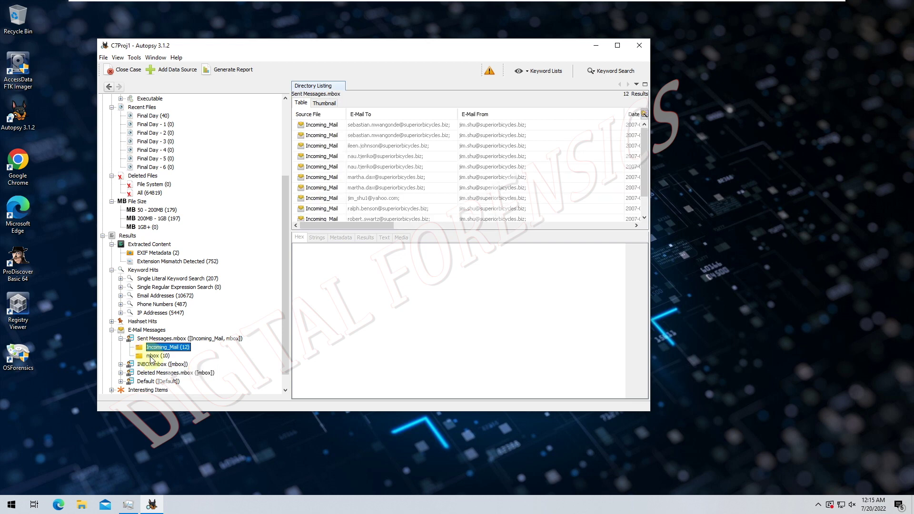
pyautogui.scroll(-1, 404, 196)
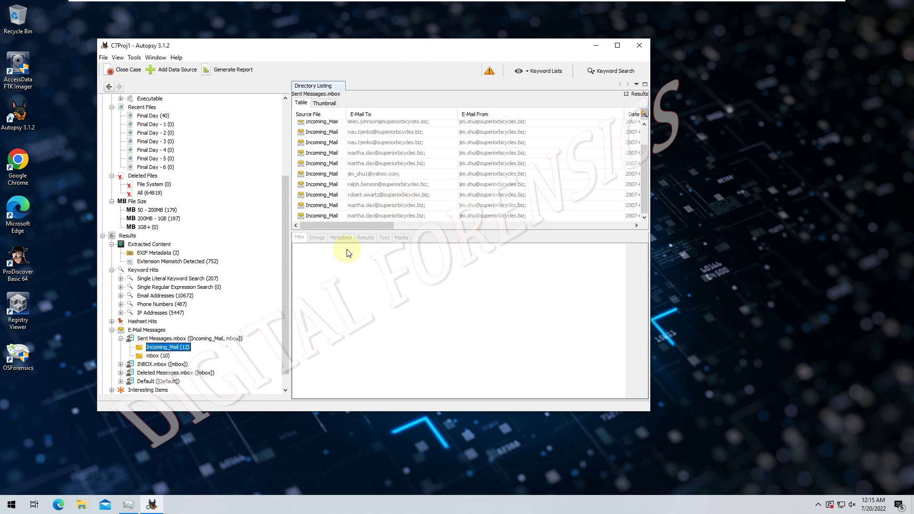
pyautogui.click(157, 356)
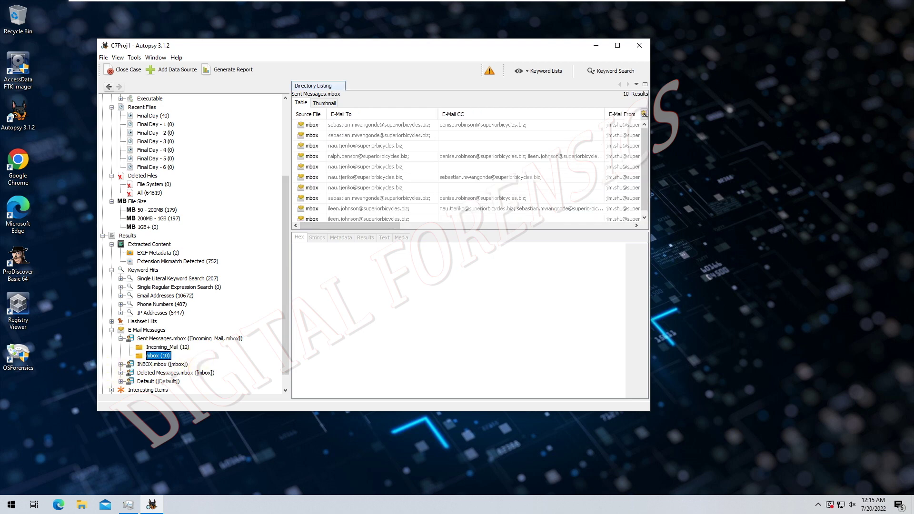
# - Expand the Phone Numbers keyword hit list, then collapse it again
pyautogui.click(121, 304)
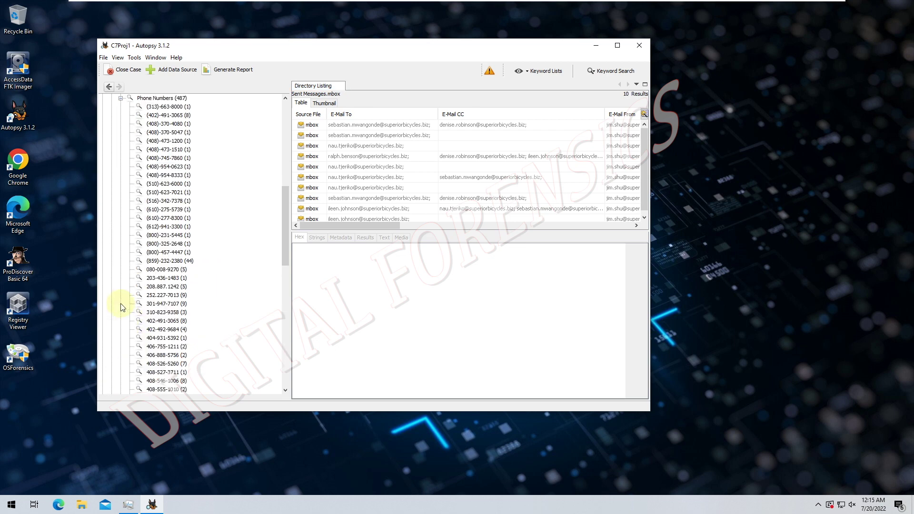
pyautogui.scroll(5, 145, 288)
pyautogui.scroll(4, 147, 287)
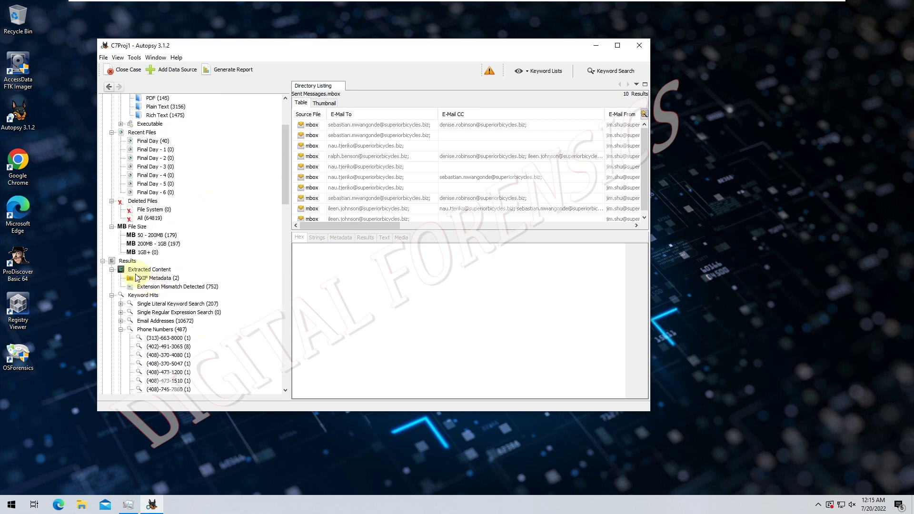
pyautogui.click(121, 329)
pyautogui.scroll(-3, 141, 333)
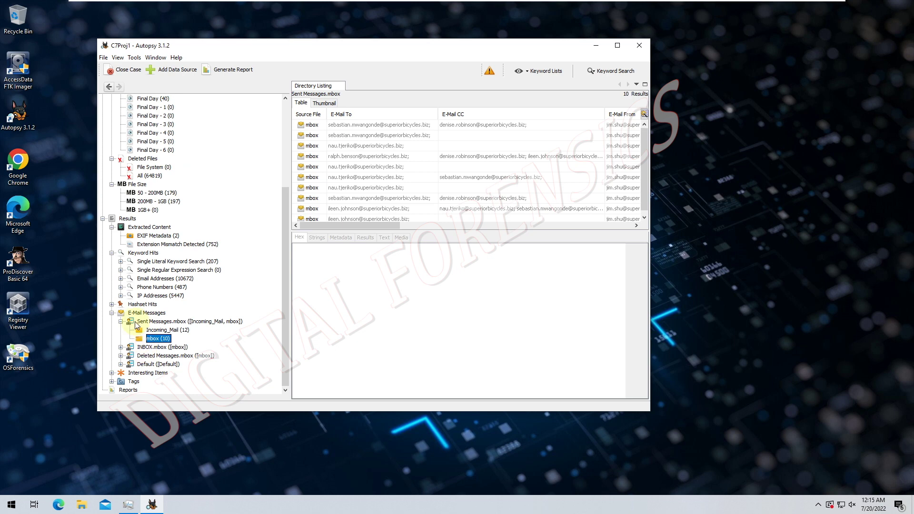
# - Rank phone number and email address hits by Files with Hits, most first, and enlarge the table
pyautogui.click(140, 288)
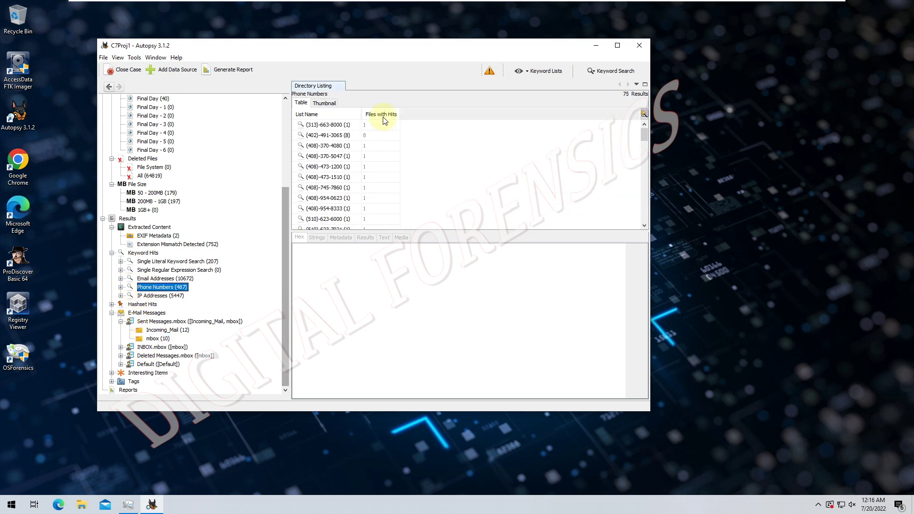
pyautogui.click(381, 114)
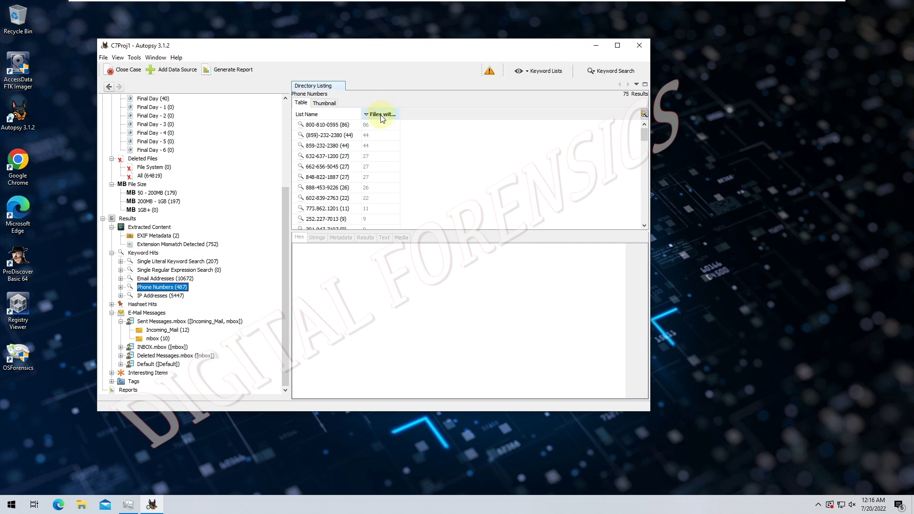
pyautogui.click(381, 114)
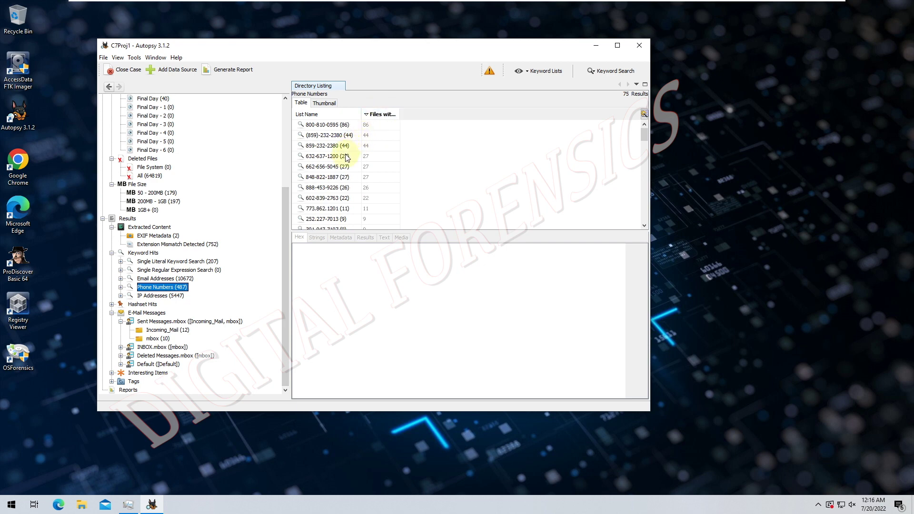
pyautogui.click(166, 278)
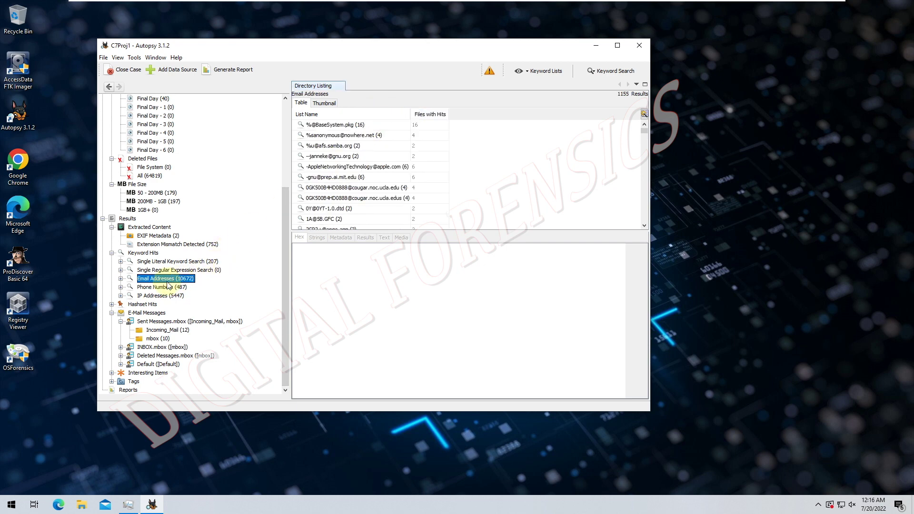
pyautogui.click(425, 115)
pyautogui.click(425, 115)
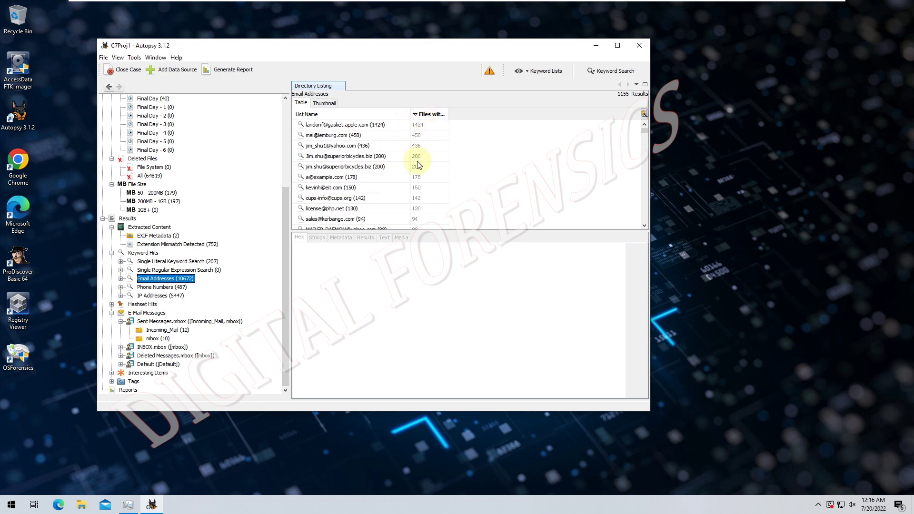
pyautogui.moveTo(450, 231); pyautogui.dragTo(447, 283)
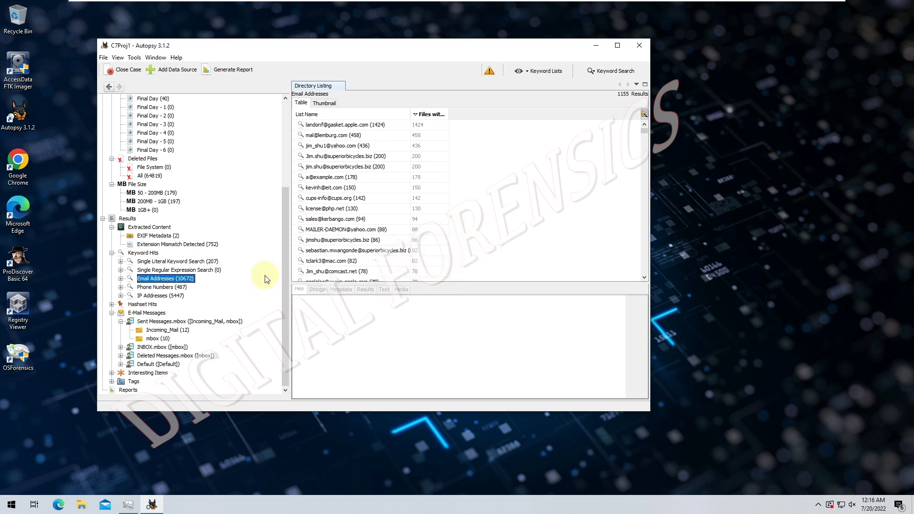
# - Rank IP address hits by Files with Hits, most first, and widen the List Name column
pyautogui.click(174, 295)
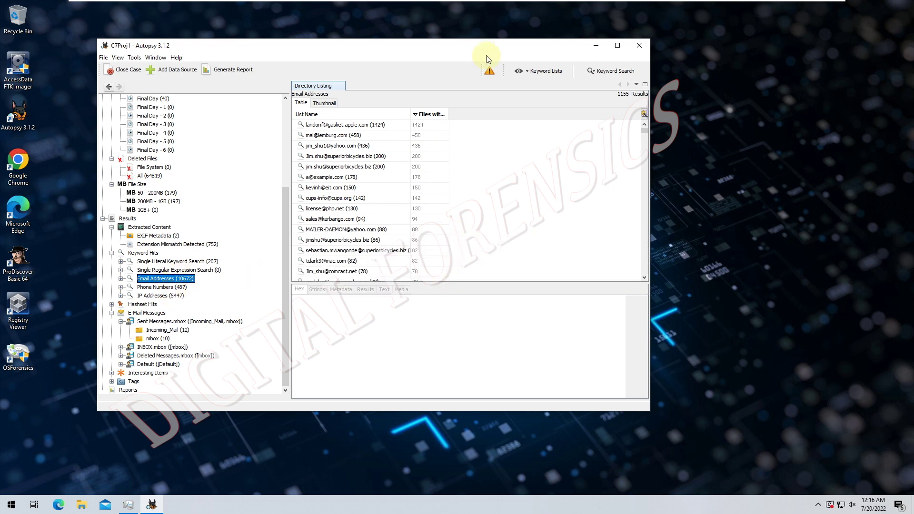
pyautogui.click(377, 116)
pyautogui.click(377, 115)
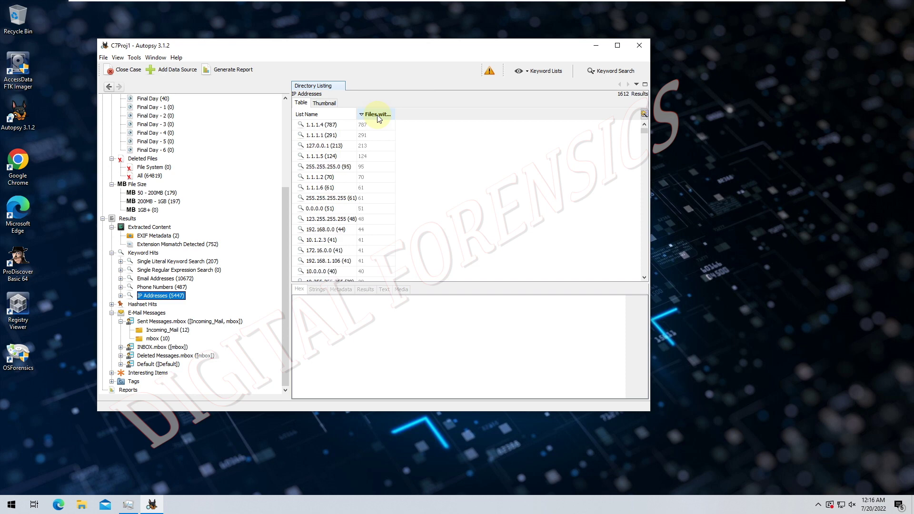
pyautogui.moveTo(357, 115); pyautogui.dragTo(369, 115)
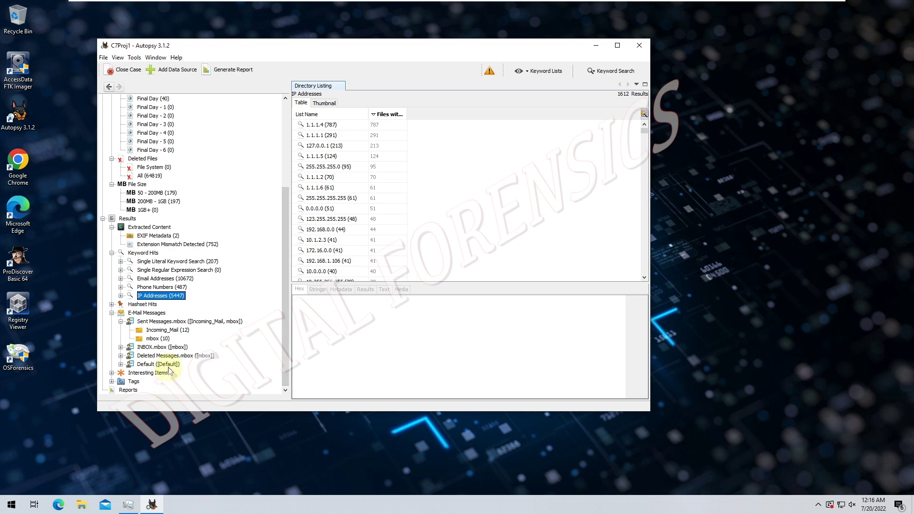
# - List the Default mailbox's 55 messages and the single message in Deleted Messages.mbox
pyautogui.doubleClick(136, 365)
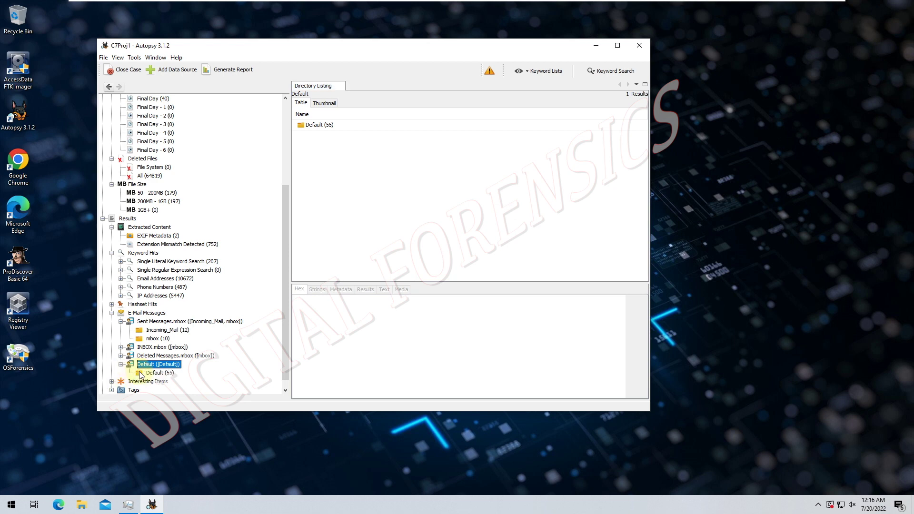
pyautogui.click(144, 374)
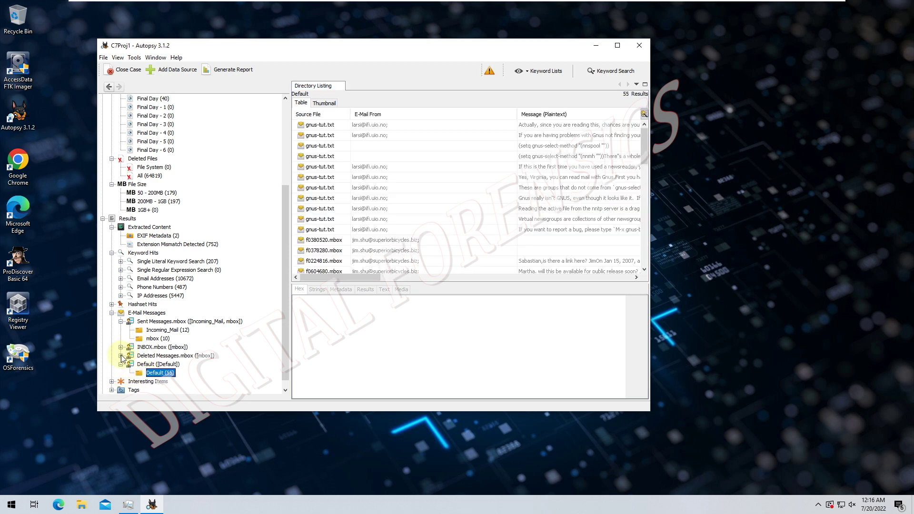
pyautogui.click(121, 356)
pyautogui.click(143, 364)
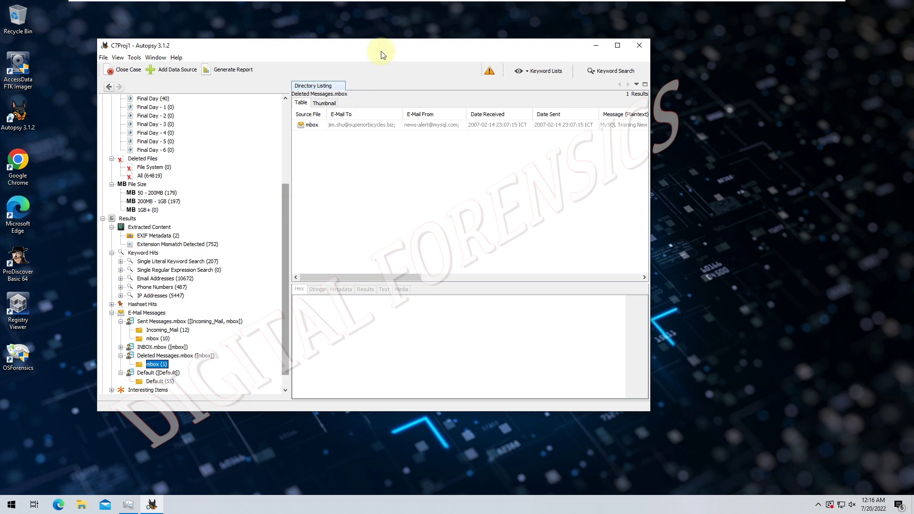
# - View the deleted MySQL newsletter e-mail's details, then expand the case's Data Sources
pyautogui.click(390, 124)
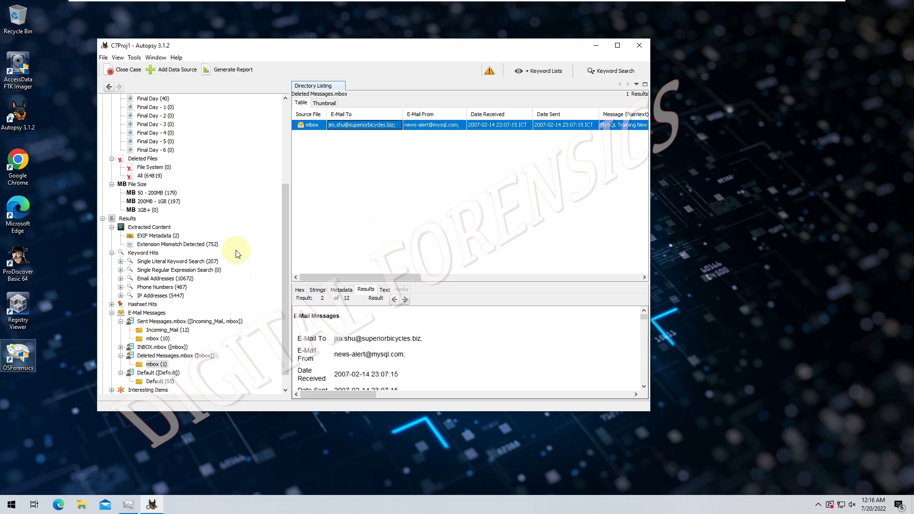
pyautogui.moveTo(286, 210)
pyautogui.mouseDown()
pyautogui.moveTo(282, 107)
pyautogui.moveTo(270, 126)
pyautogui.moveTo(105, 119)
pyautogui.moveTo(102, 104)
pyautogui.mouseUp()
pyautogui.click(102, 99)
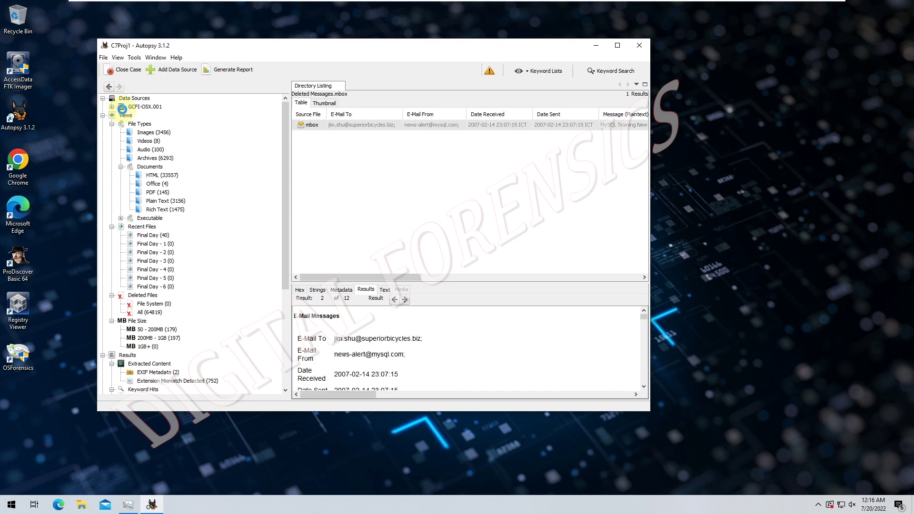
# - Show GCFI-OSX.001's 35 top-level folders in Directory Listing, then close Autopsy
pyautogui.doubleClick(122, 108)
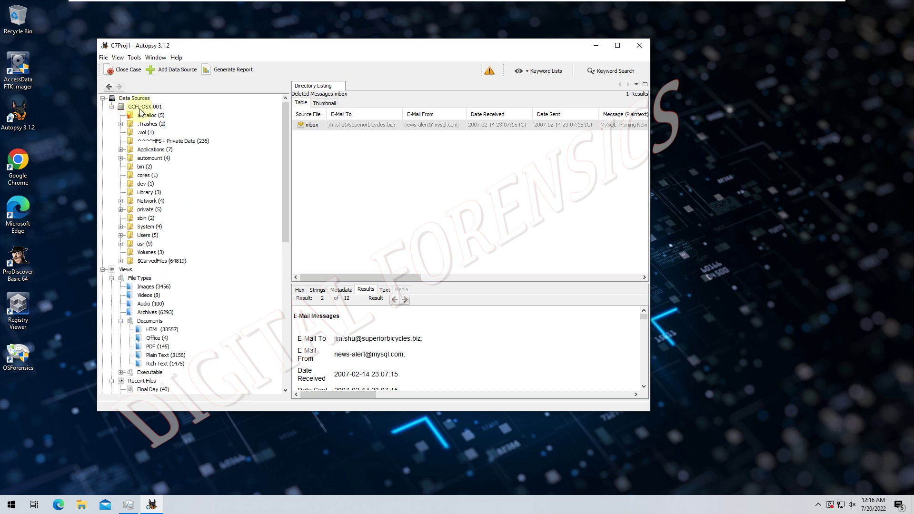
pyautogui.click(141, 109)
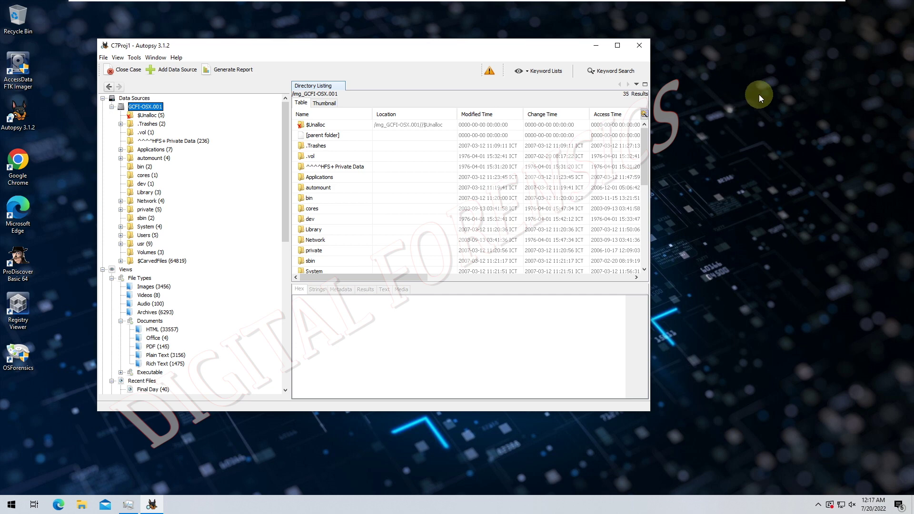
pyautogui.click(639, 45)
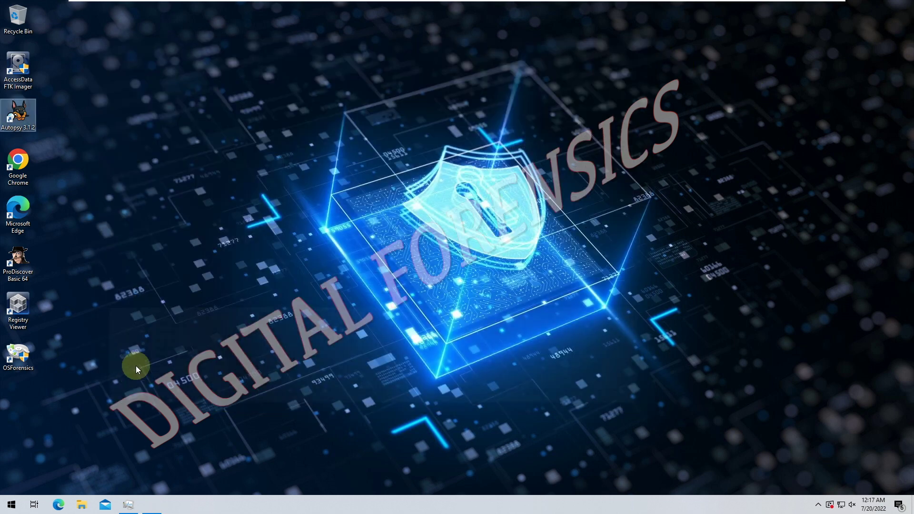
# - Read the Lab 7.2 sheet down to Materials Required and estimated time, then launch File Explorer
pyautogui.click(115, 423)
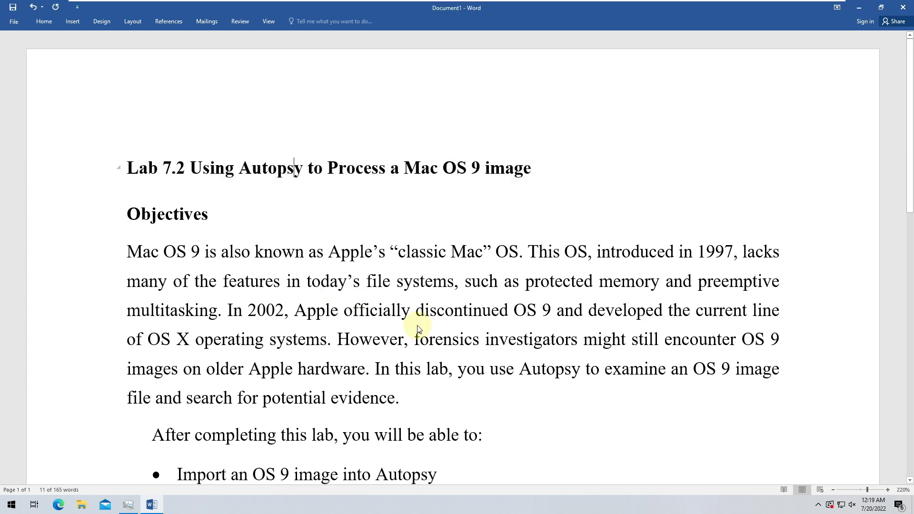
pyautogui.scroll(-2, 417, 328)
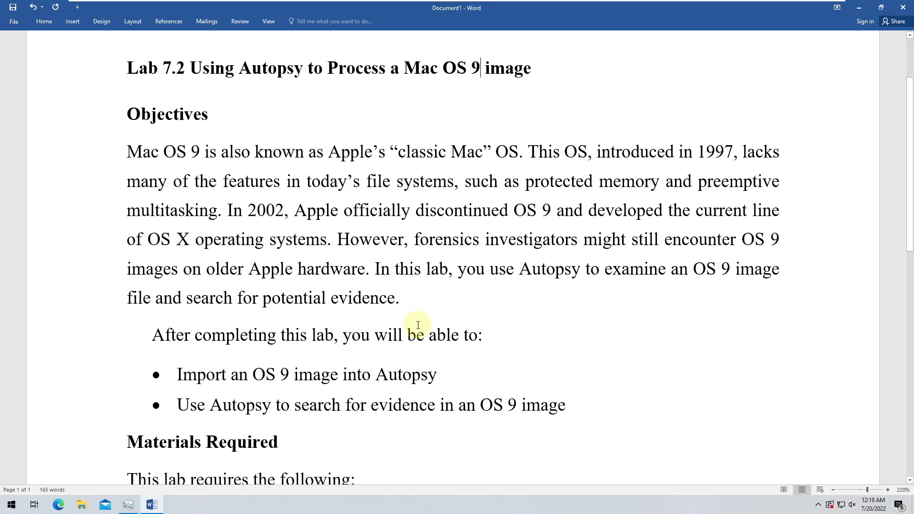
pyautogui.scroll(-5, 418, 325)
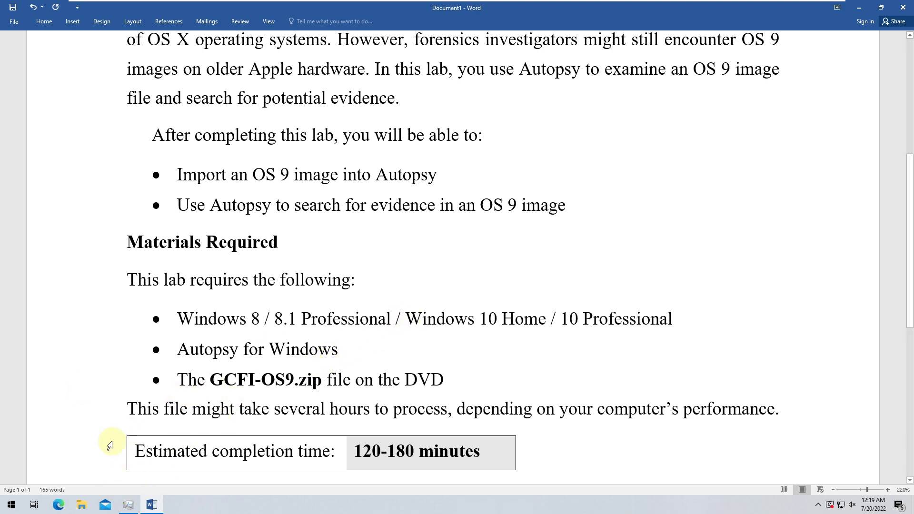
pyautogui.click(80, 505)
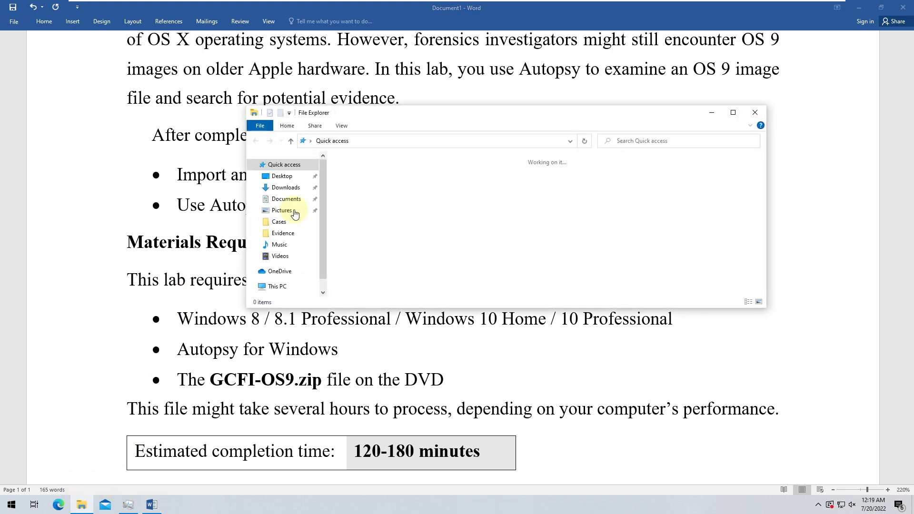
# - Navigate from This PC to the DVD Drive (D:) Data Files\Ch07 folder
pyautogui.scroll(-10, 333, 219)
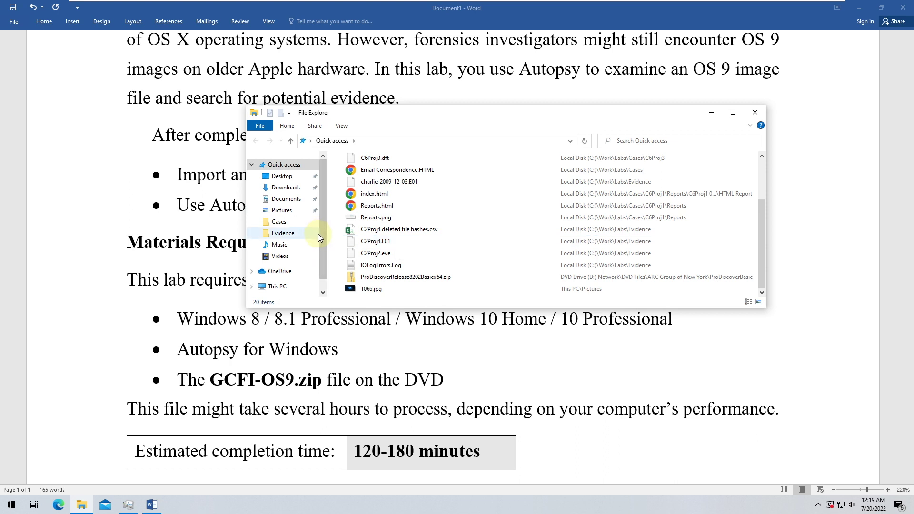
pyautogui.click(278, 287)
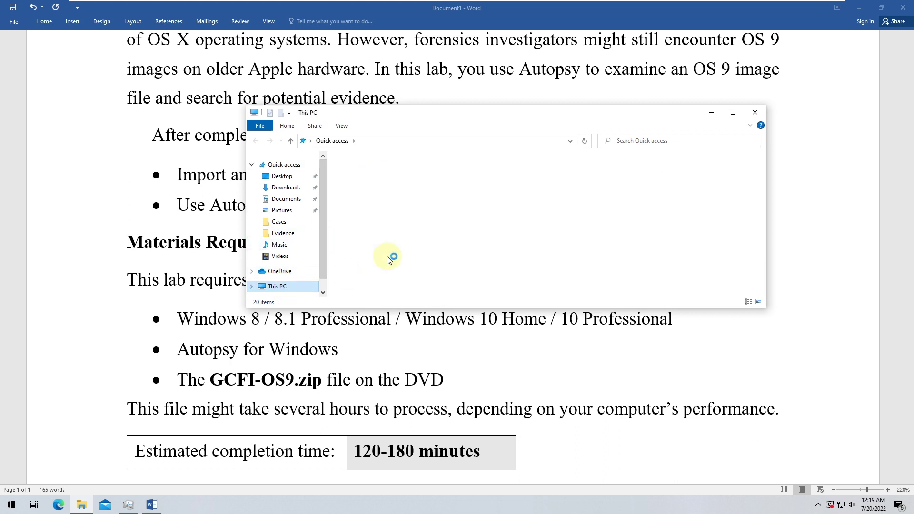
pyautogui.doubleClick(479, 269)
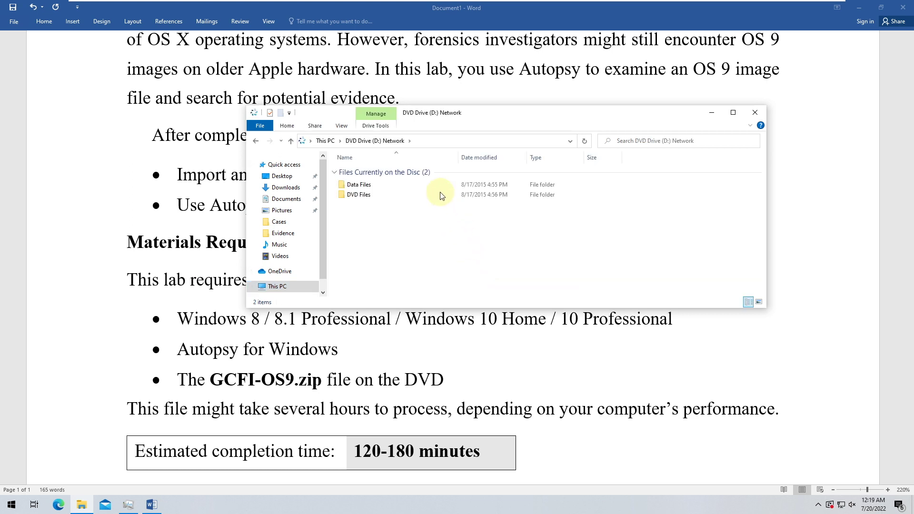
pyautogui.doubleClick(402, 186)
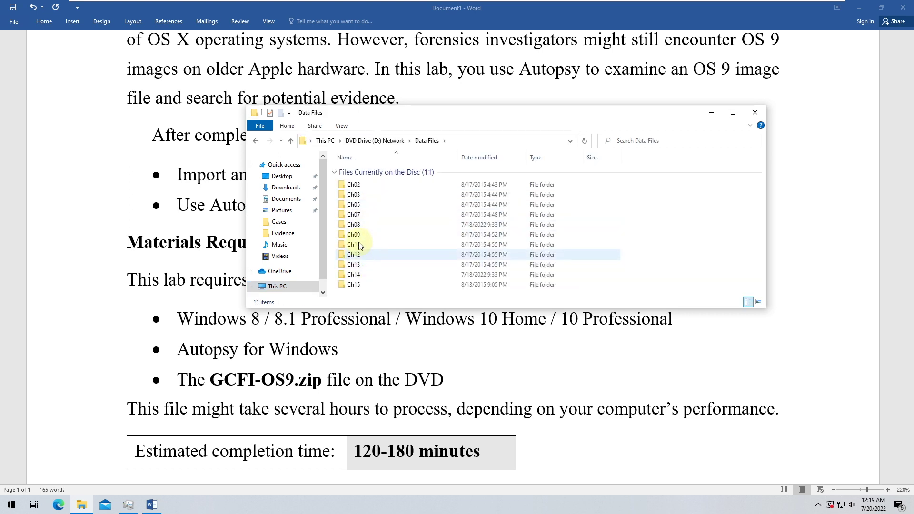
pyautogui.doubleClick(361, 234)
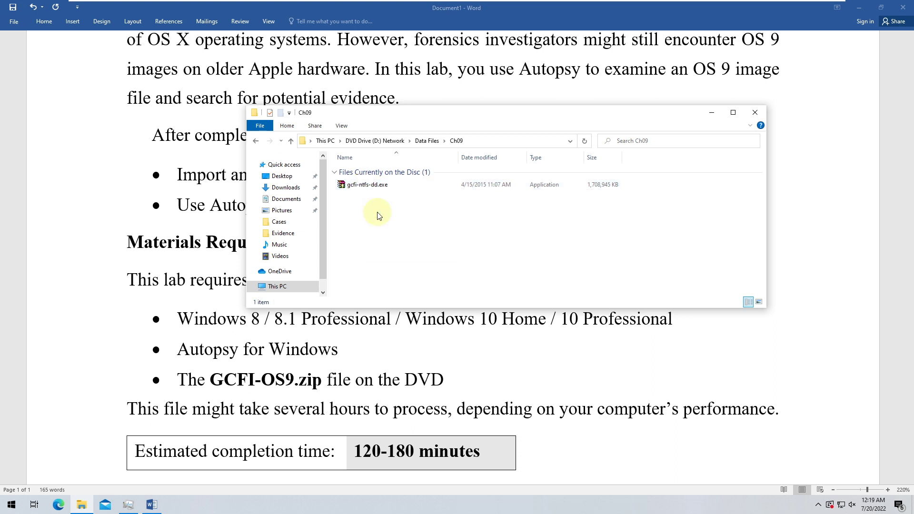
pyautogui.press('BackSpace')
pyautogui.doubleClick(360, 216)
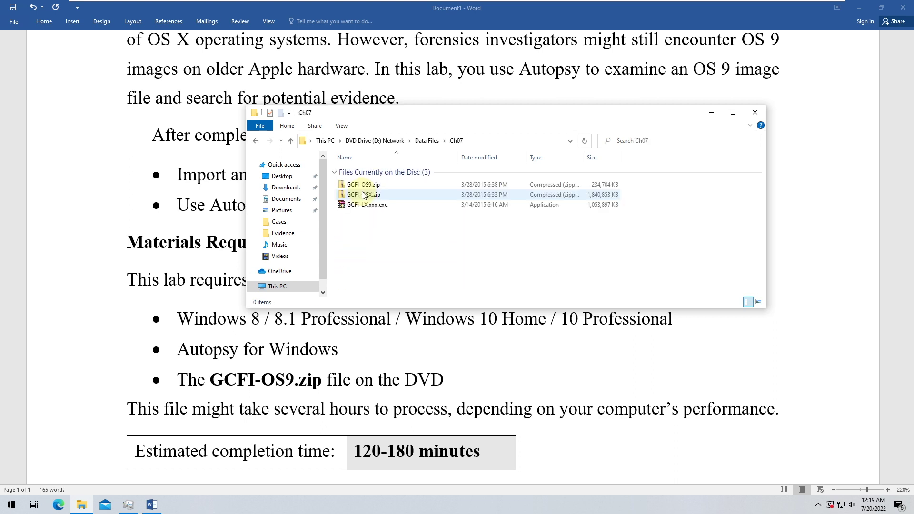
# - Choose Extract All on GCFI-OS9.zip from its context menu
pyautogui.click(370, 186)
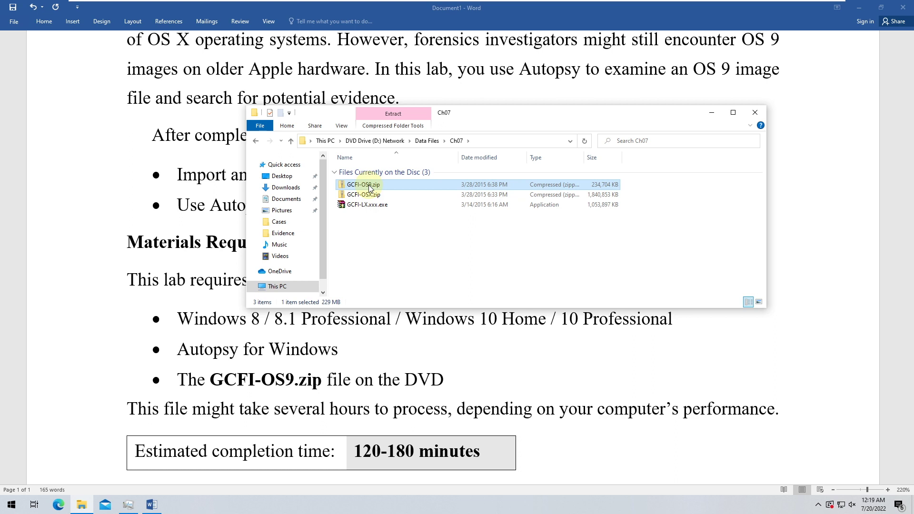
pyautogui.rightClick(370, 187)
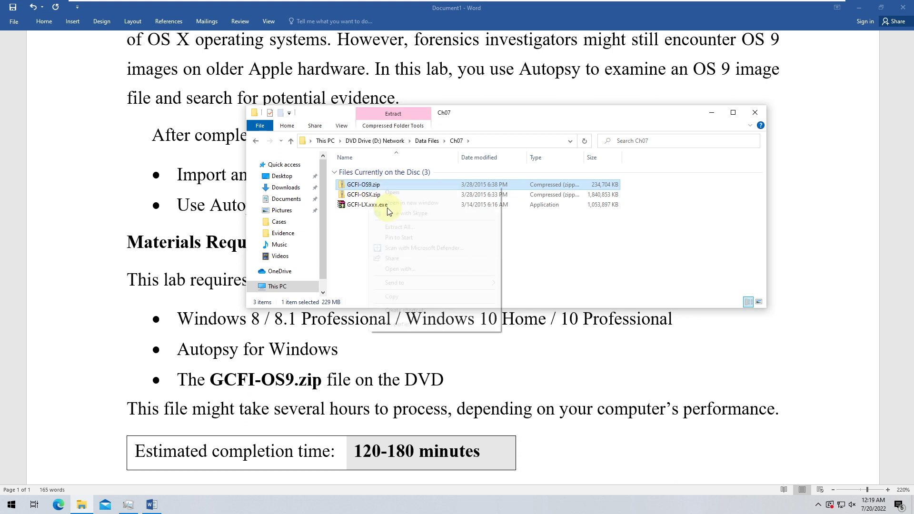
pyautogui.click(401, 228)
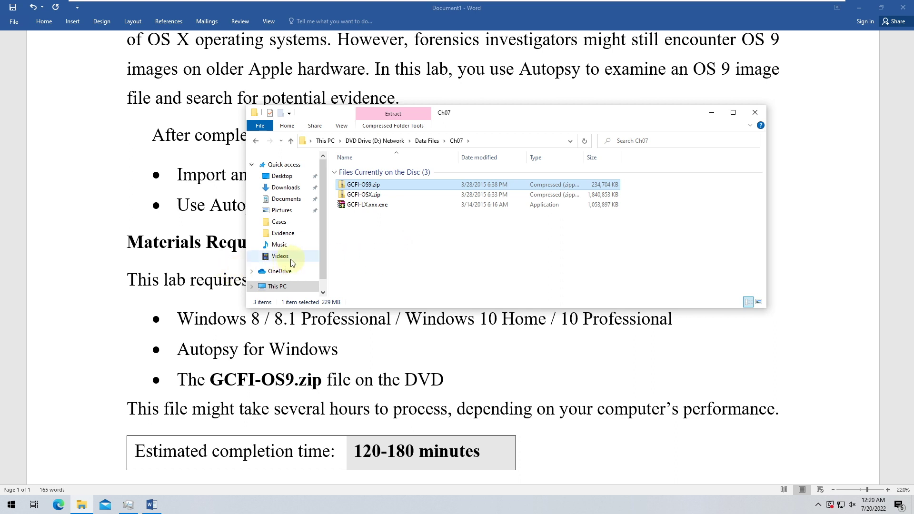
pyautogui.click(372, 236)
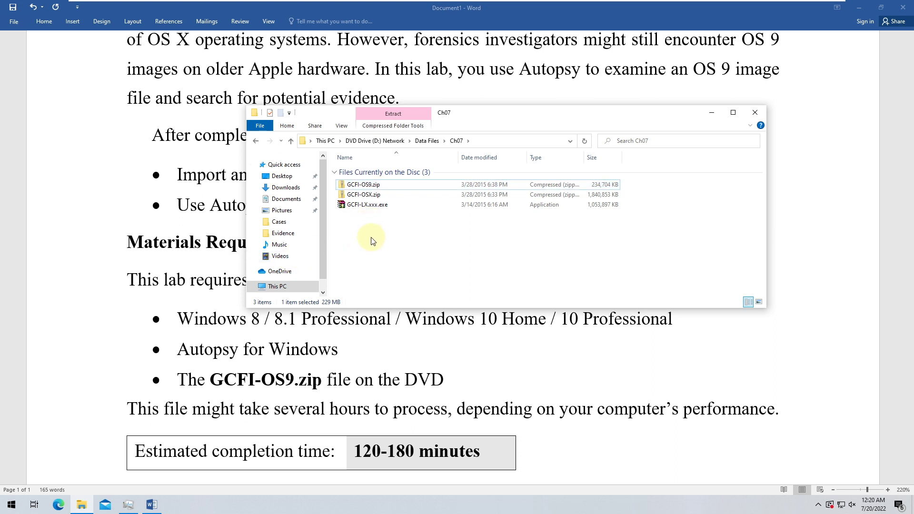
pyautogui.click(354, 187)
pyautogui.rightClick(355, 186)
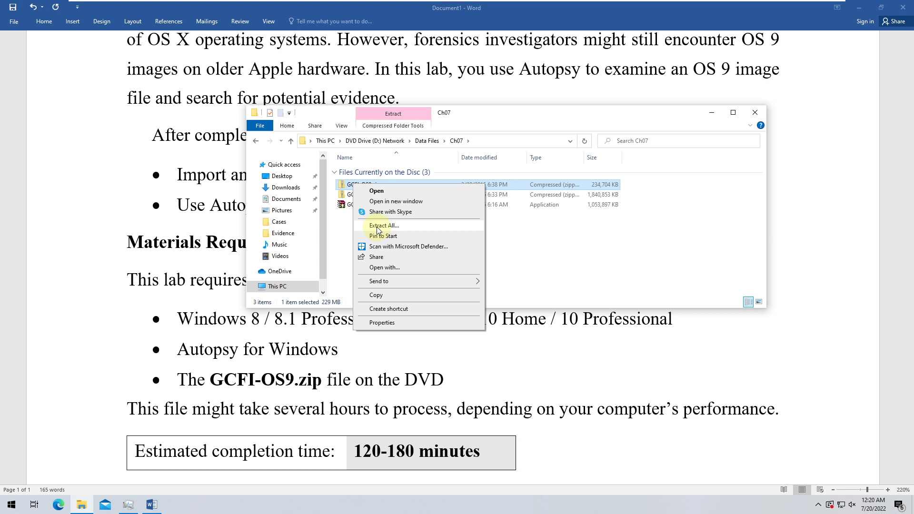
pyautogui.press('Escape')
pyautogui.click(381, 243)
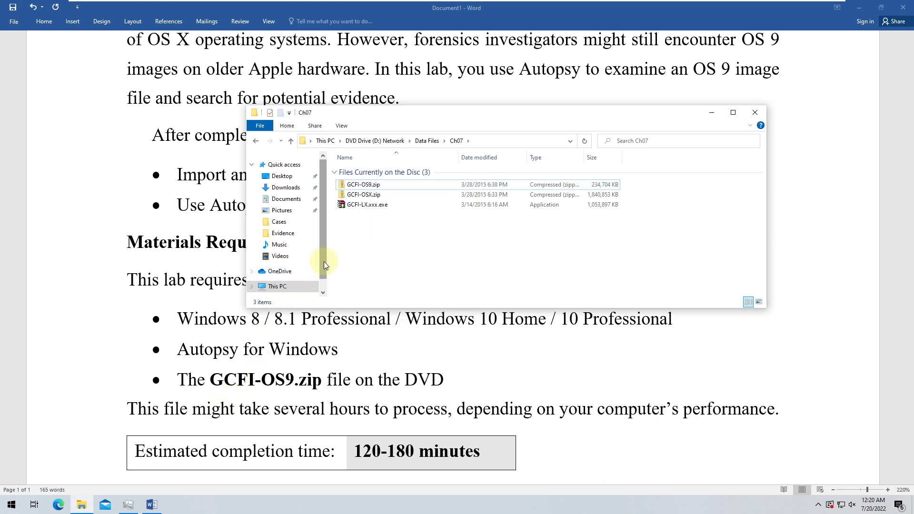
# - Bring the Word lab sheet back to the front and scroll through it
pyautogui.click(265, 380)
pyautogui.scroll(-5, 249, 388)
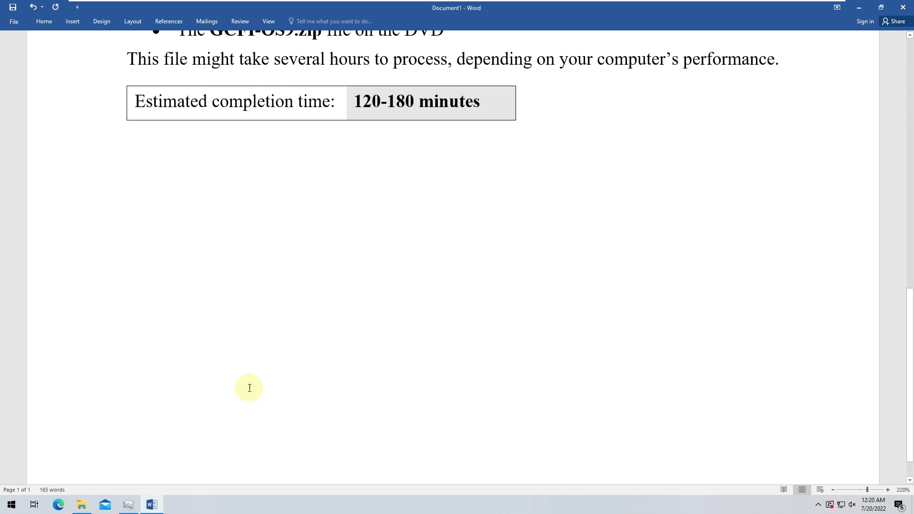
pyautogui.scroll(6, 444, 150)
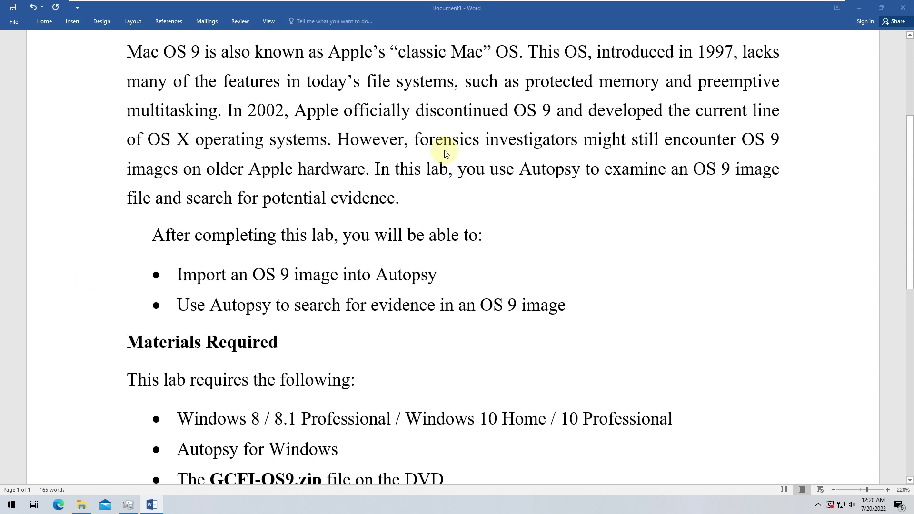
pyautogui.scroll(3, 447, 154)
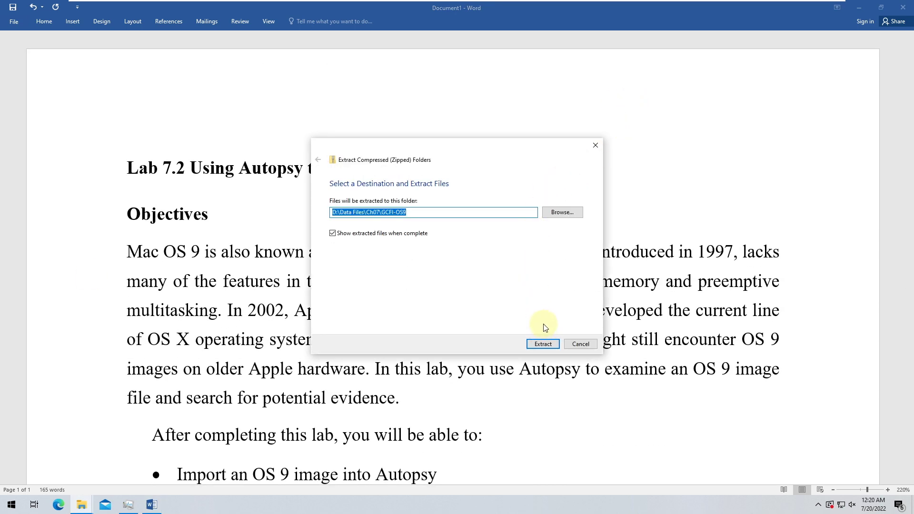
# - Set the extraction destination to C:\Work\Labs\Evidence and start extracting GCFI-OS9.zip
pyautogui.click(572, 212)
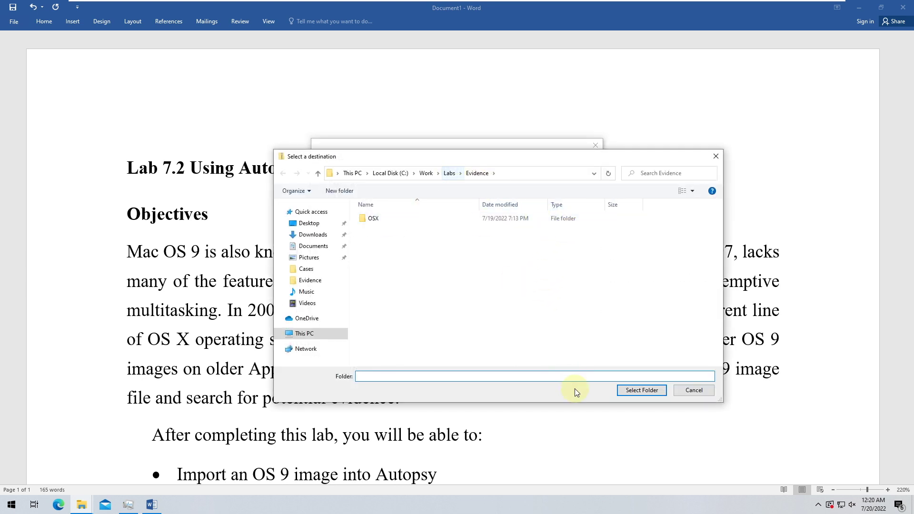
pyautogui.click(627, 388)
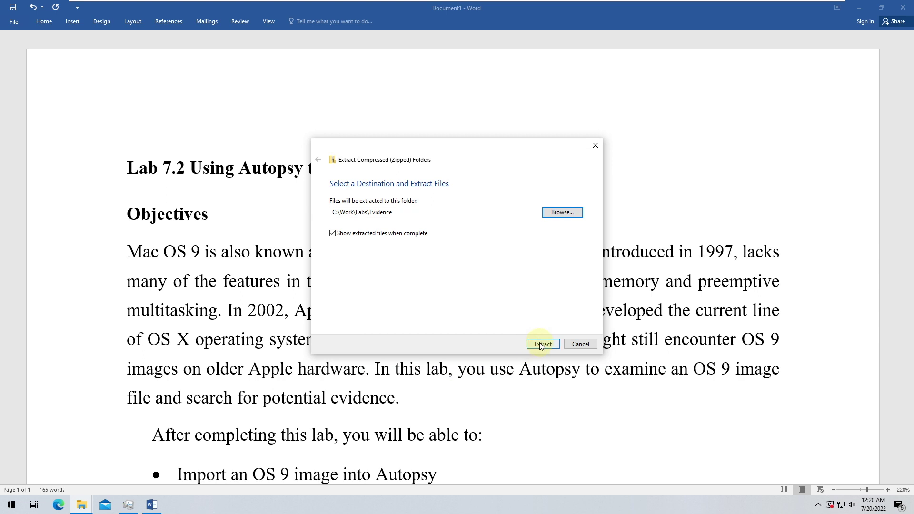
pyautogui.click(541, 346)
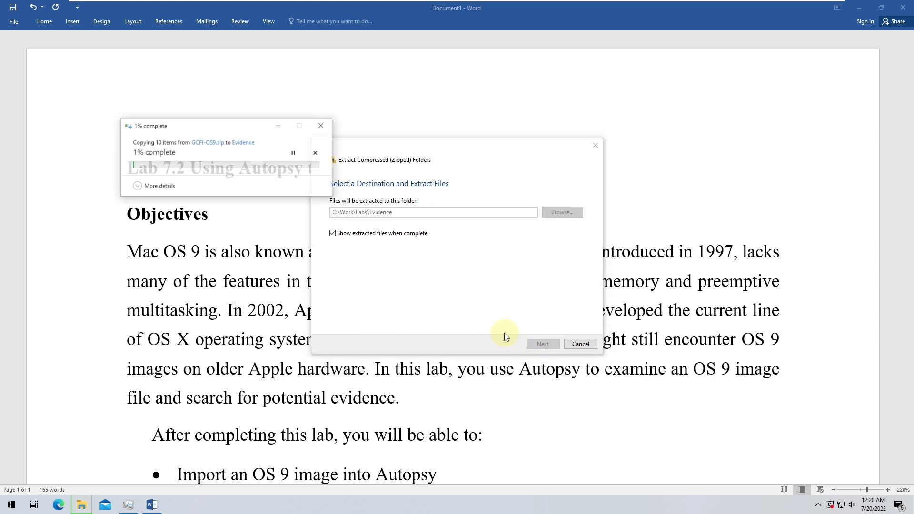
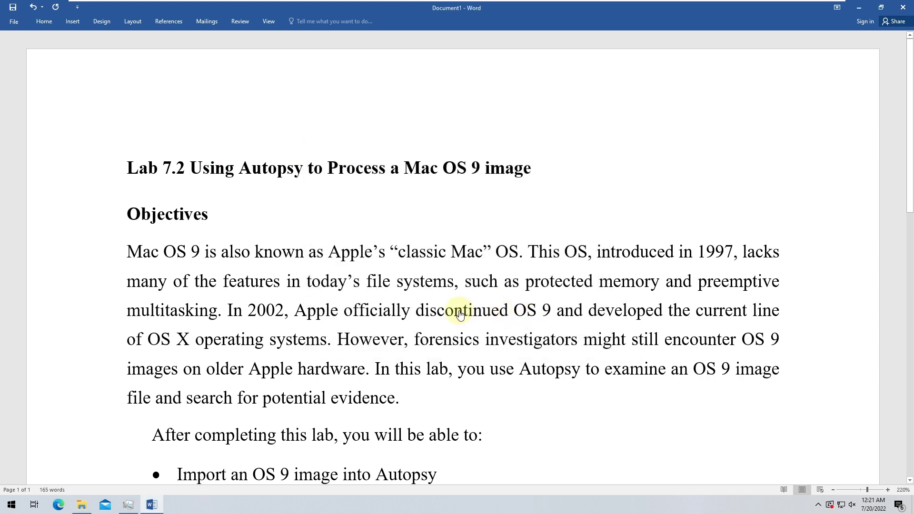
# - Confirm GCFI-OS9.001 is in the Evidence folder, then minimize the Word lab document
pyautogui.hotkey('alt', 'Tab')
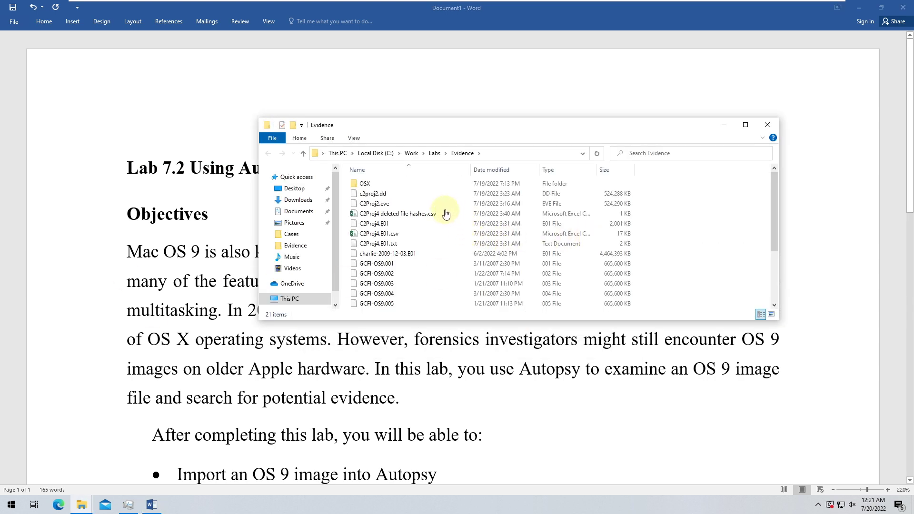
pyautogui.click(391, 264)
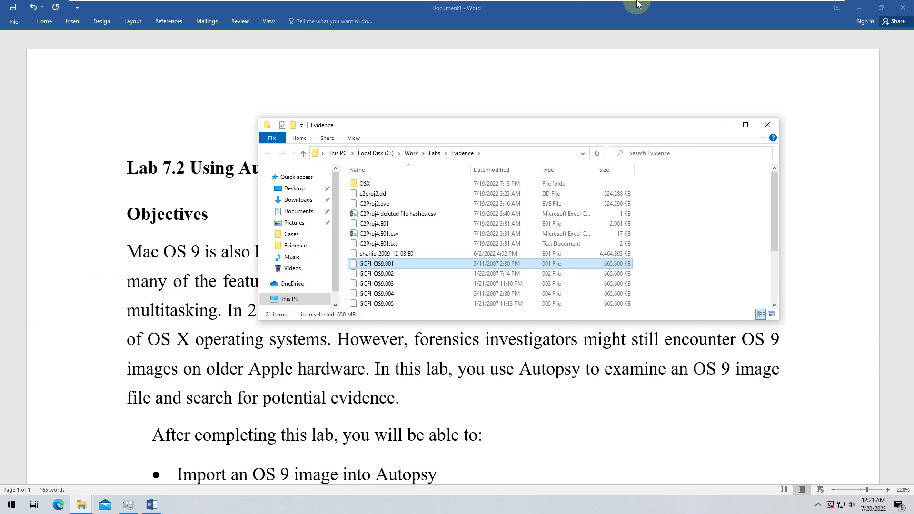
pyautogui.click(863, 7)
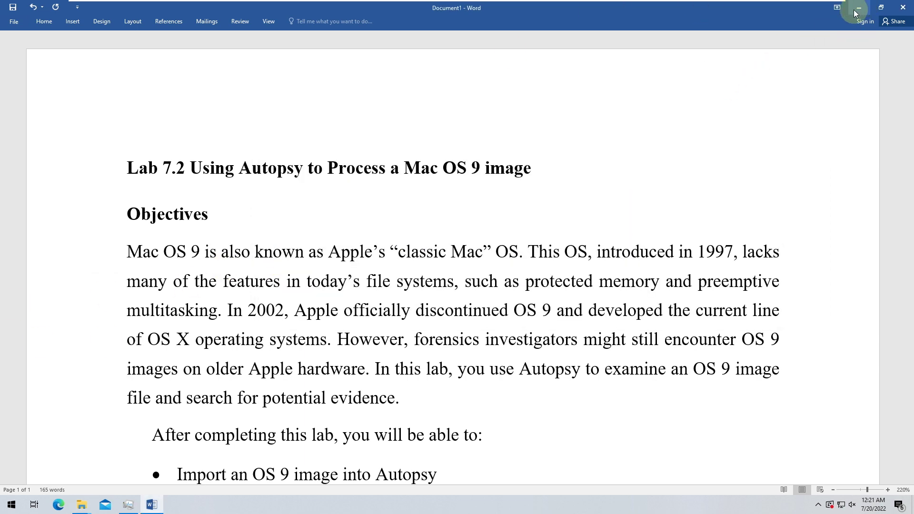
pyautogui.click(853, 10)
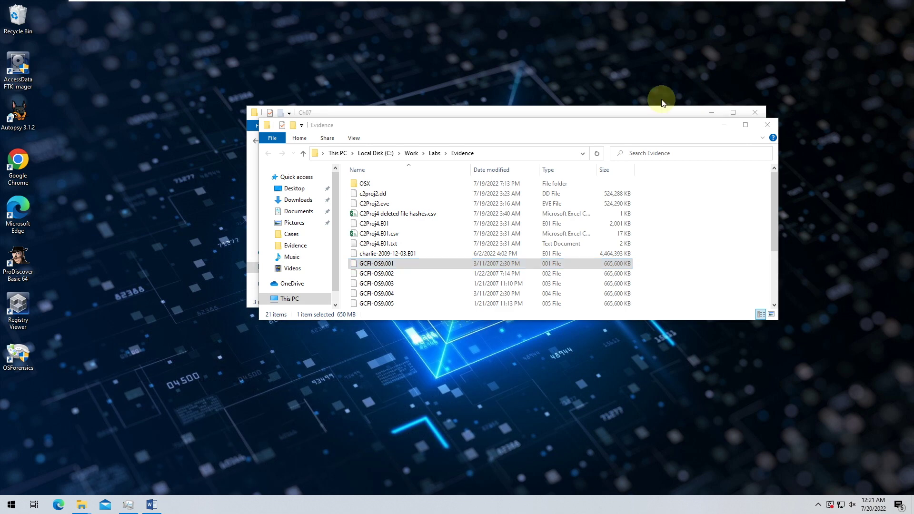
# - Launch Autopsy 3.1.2 with administrator rights
pyautogui.rightClick(15, 116)
pyautogui.press('Escape')
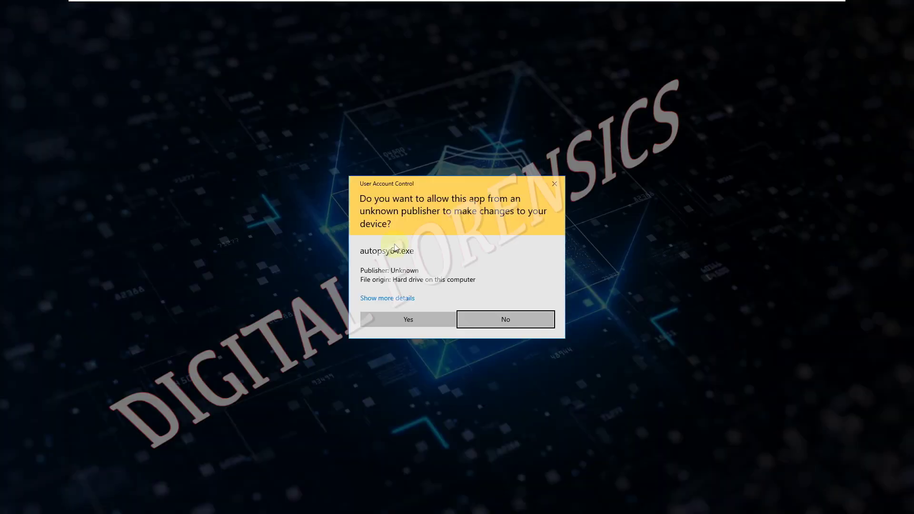
pyautogui.click(430, 328)
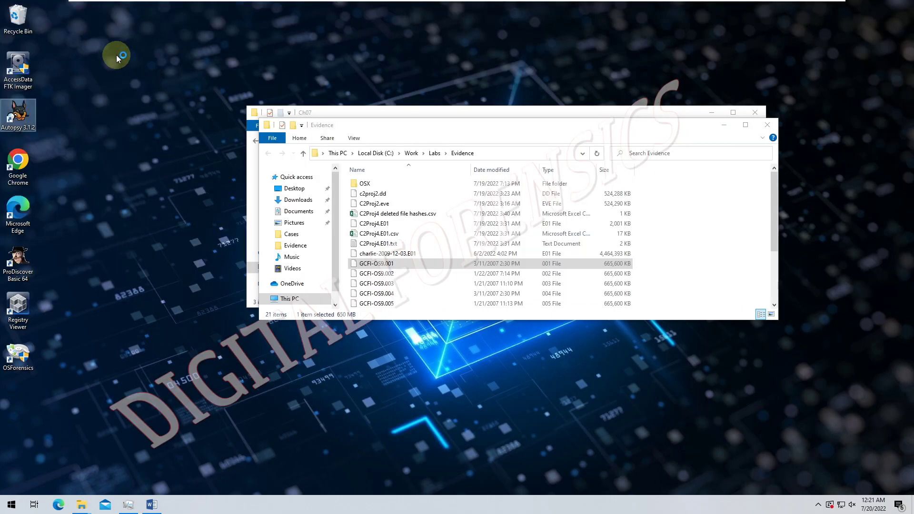
# - Empty the Recycle Bin and confirm the permanent deletion
pyautogui.rightClick(24, 20)
pyautogui.click(30, 36)
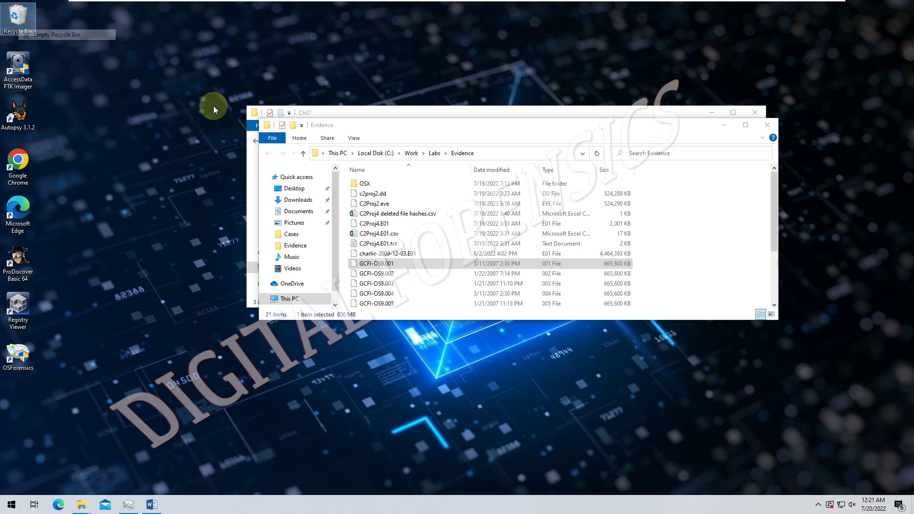
pyautogui.click(493, 290)
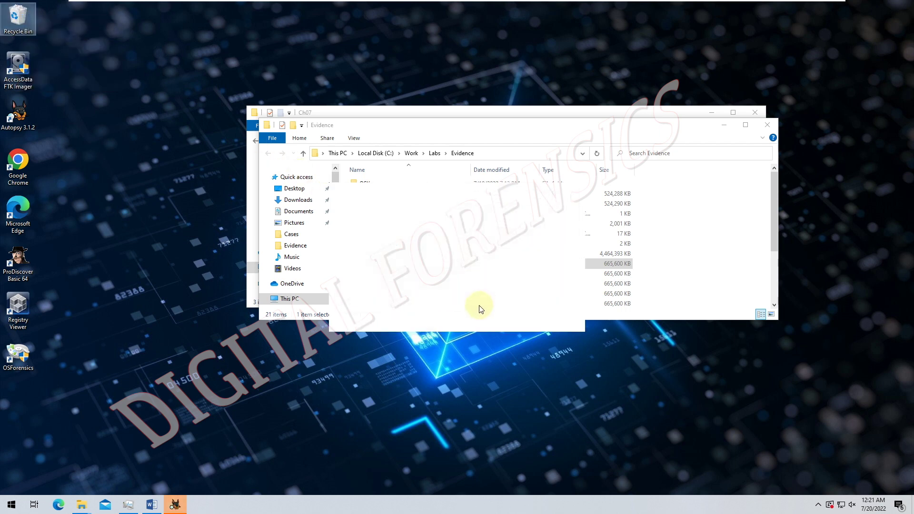
# - Minimize the Evidence and Ch07 folder windows and refresh the desktop
pyautogui.click(723, 127)
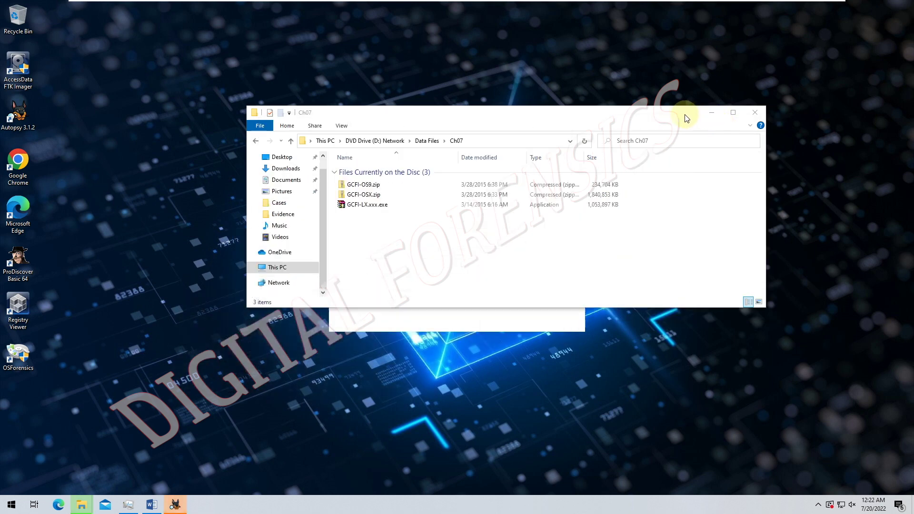
pyautogui.click(721, 119)
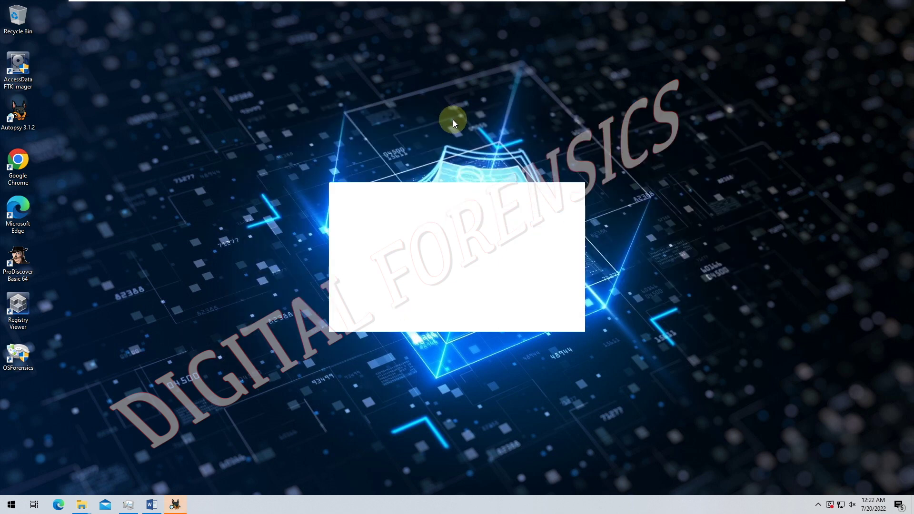
pyautogui.rightClick(455, 85)
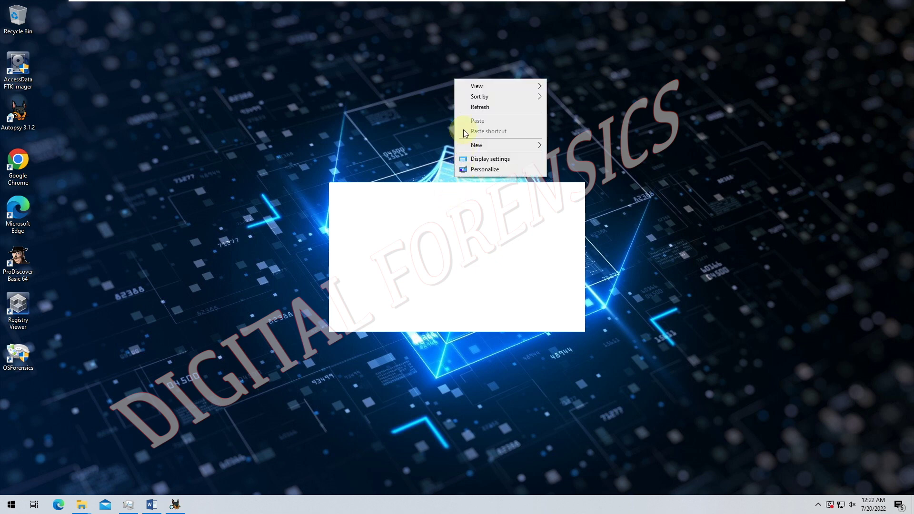
pyautogui.click(475, 107)
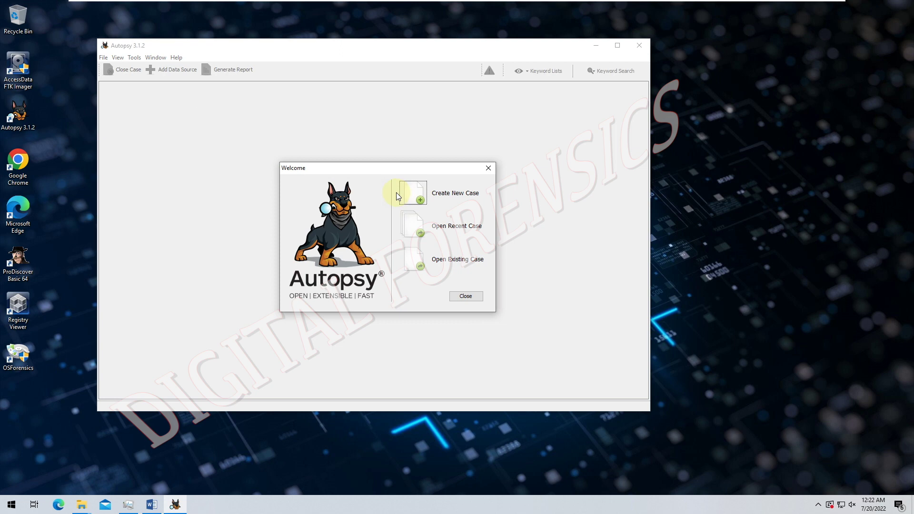
# - Start a new case named C7Proj2
pyautogui.click(396, 192)
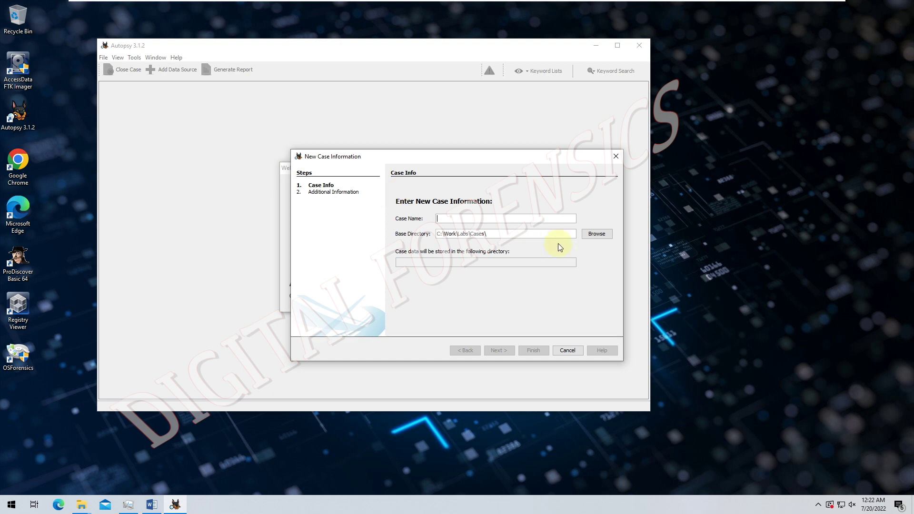
pyautogui.write('CPro')
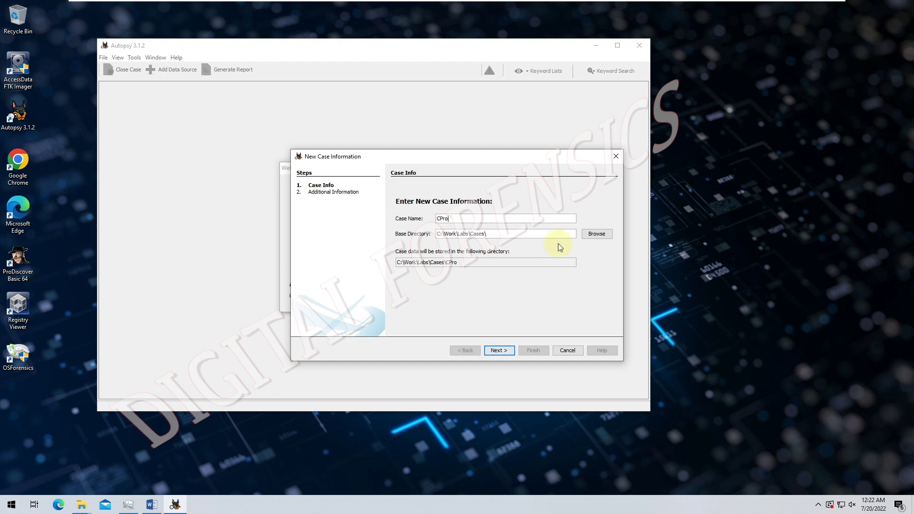
pyautogui.press('BackSpace')
pyautogui.press('BackSpace')
pyautogui.press('BackSpace')
pyautogui.write('7Proj2')
pyautogui.click(499, 350)
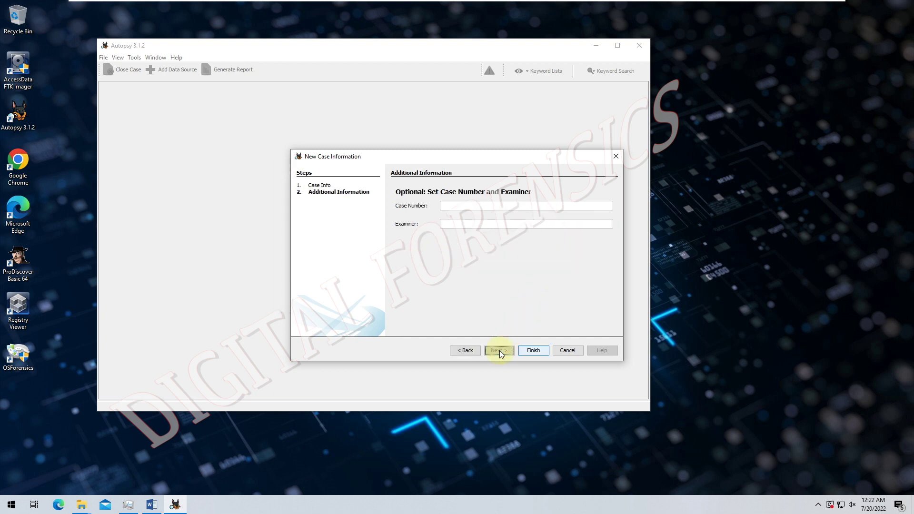
# - Enter C7Proj2 as the case number, fill in the examiner, and finish
pyautogui.write('C7Proj2')
pyautogui.click(449, 220)
pyautogui.write('SID-PTITHCM')
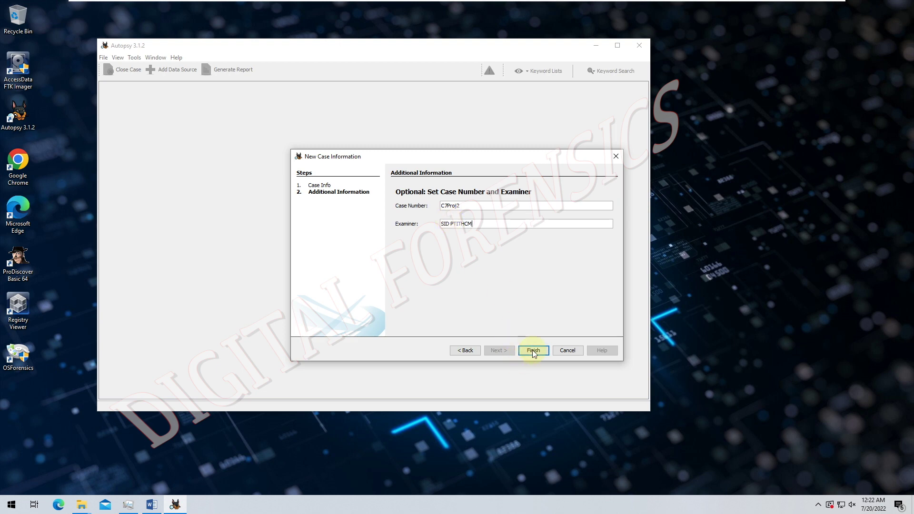
pyautogui.click(533, 351)
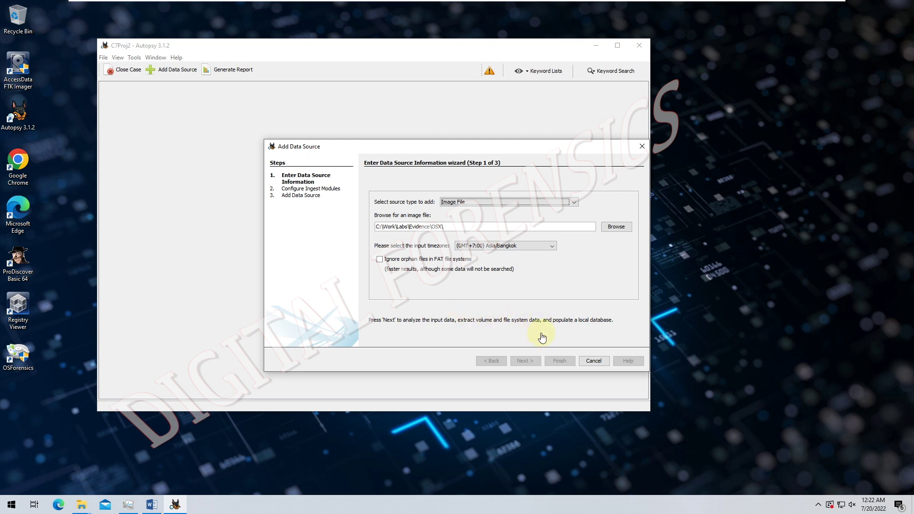
# - Set the timezone to Asia/Ho_Chi_Minh and browse for an image, first picking GCFI-OSX.001
pyautogui.click(541, 246)
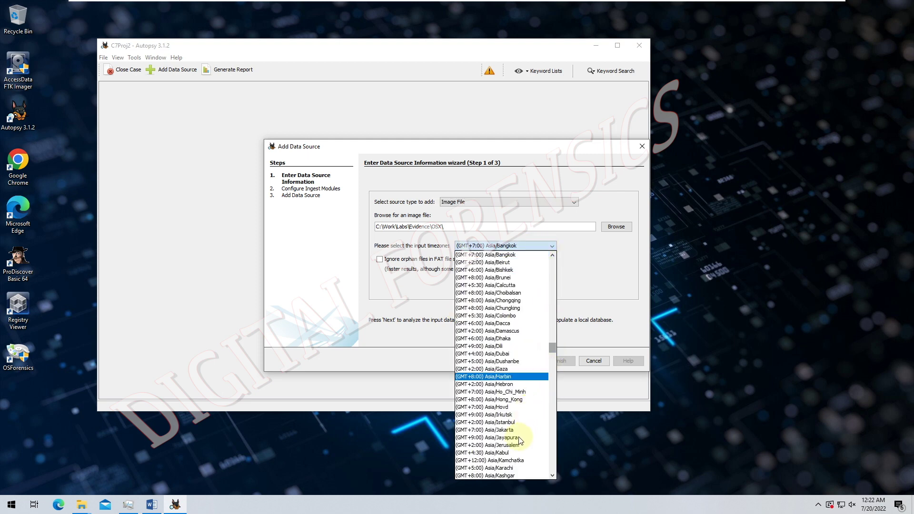
pyautogui.click(507, 391)
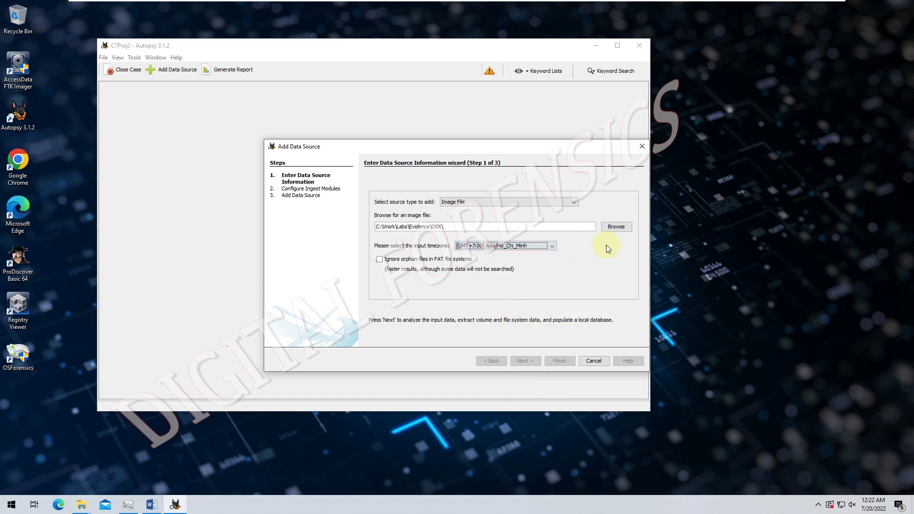
pyautogui.click(613, 229)
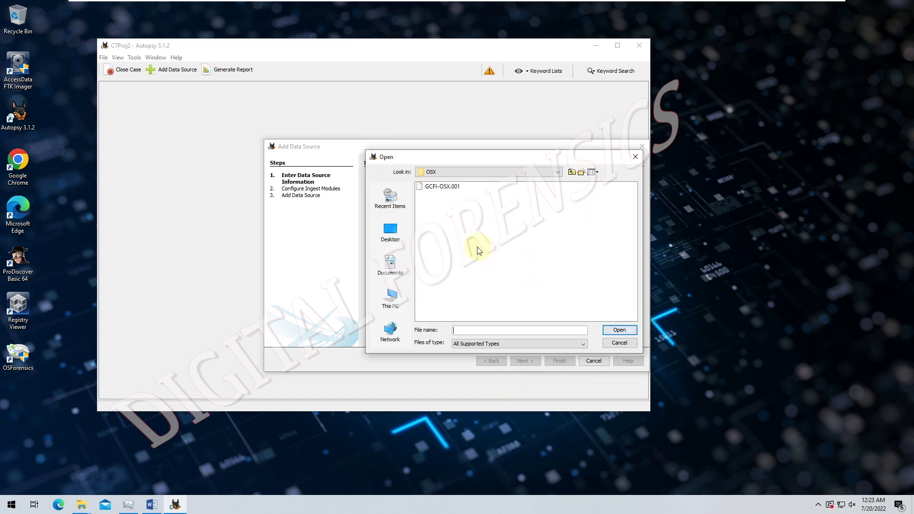
pyautogui.click(436, 188)
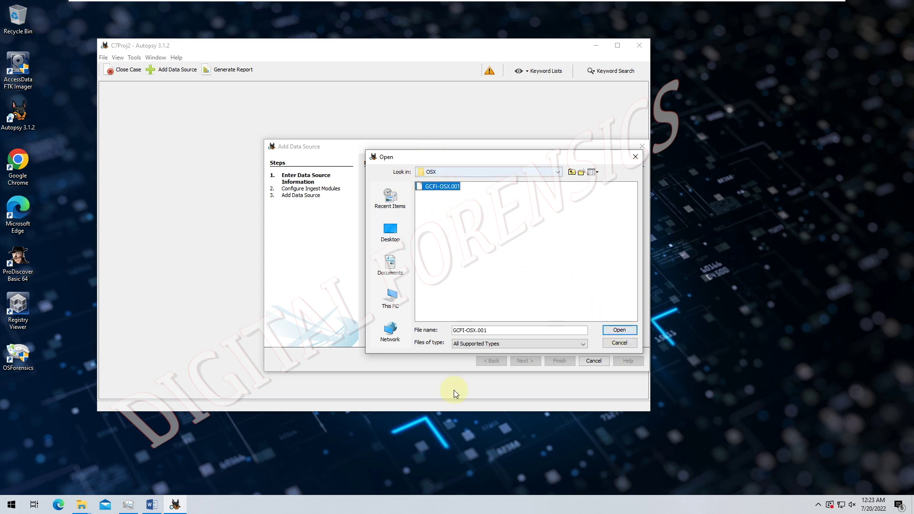
pyautogui.click(615, 343)
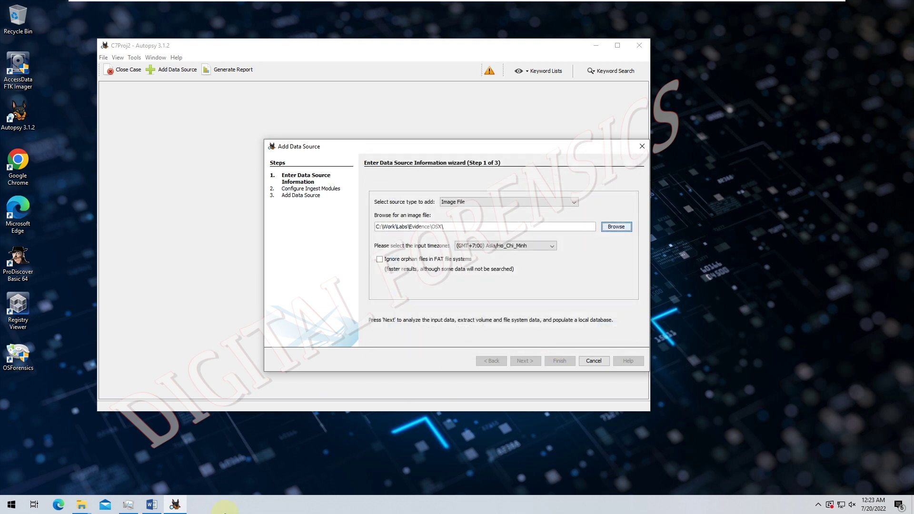
# - Check the Evidence folder in File Explorer, then close that window
pyautogui.click(97, 484)
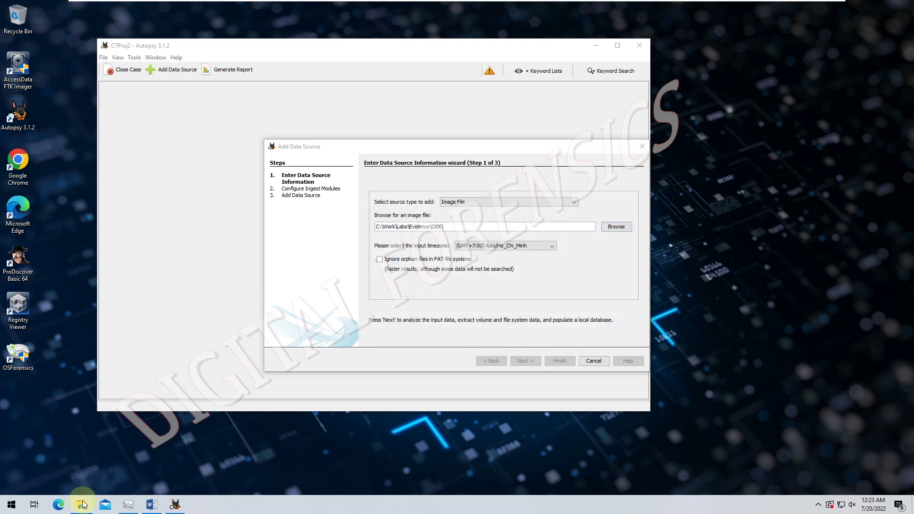
pyautogui.moveTo(83, 505)
pyautogui.click(158, 465)
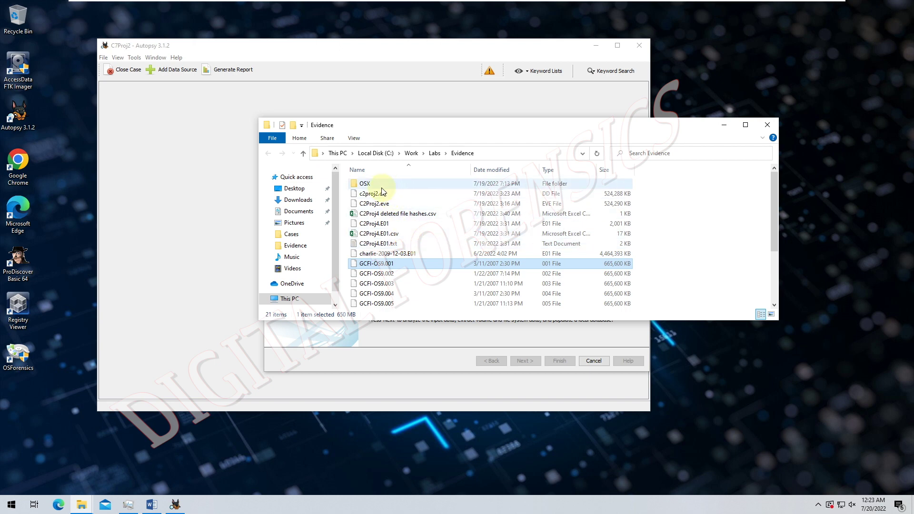
pyautogui.click(765, 126)
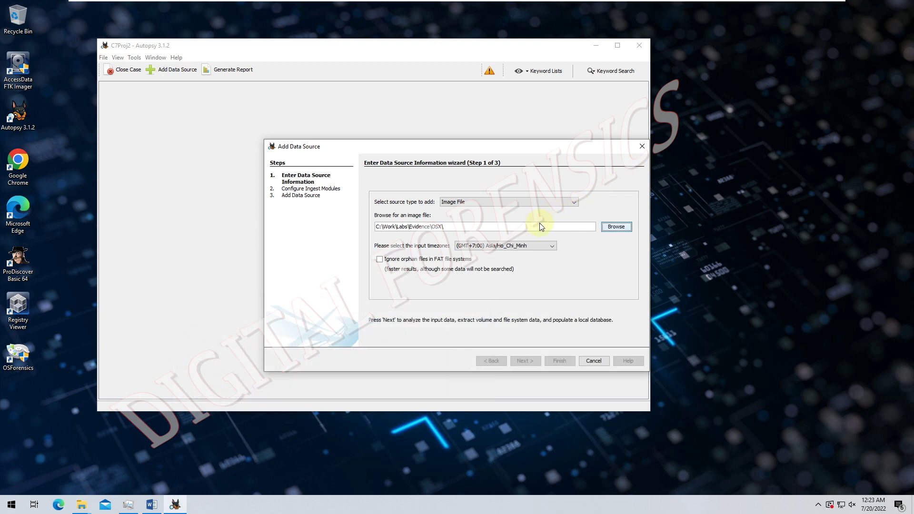
# - Select Evidence\GCFI-OS9.001 as the image and add it with the default ingest modules
pyautogui.click(606, 229)
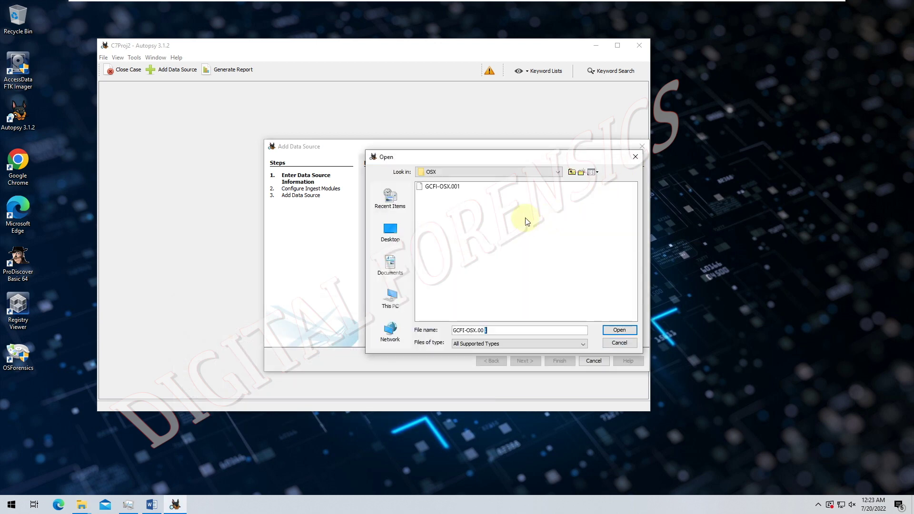
pyautogui.click(558, 172)
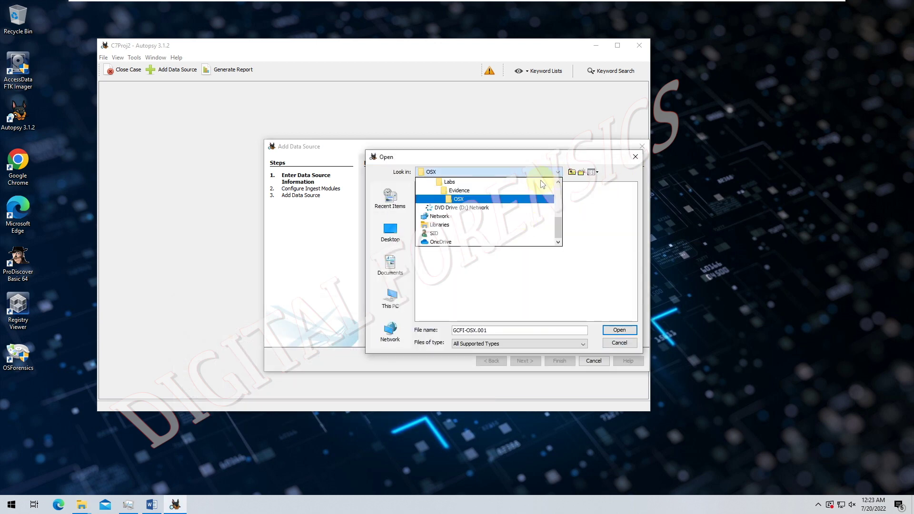
pyautogui.click(508, 189)
pyautogui.click(454, 220)
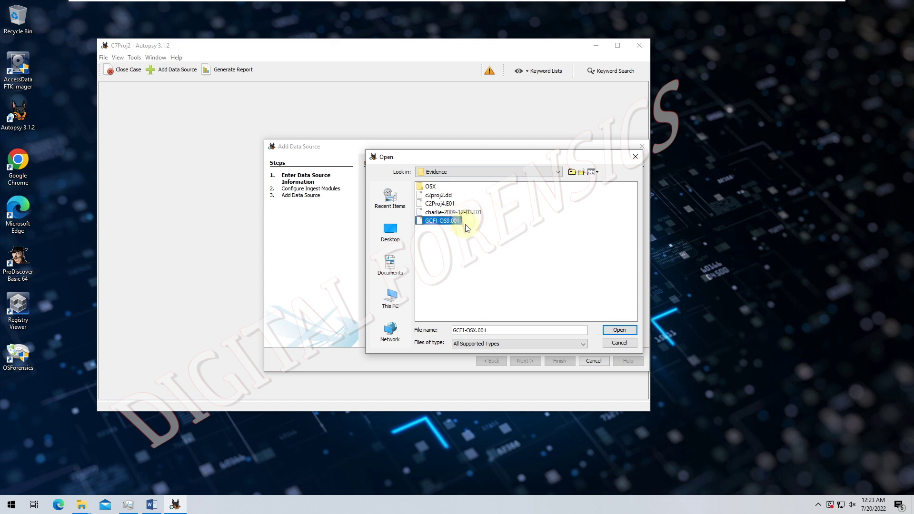
pyautogui.click(619, 330)
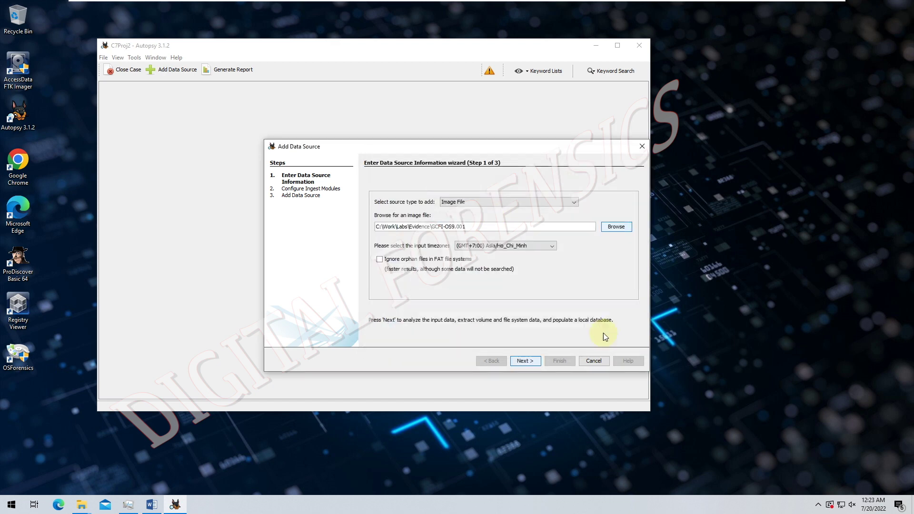
pyautogui.click(529, 362)
pyautogui.click(529, 362)
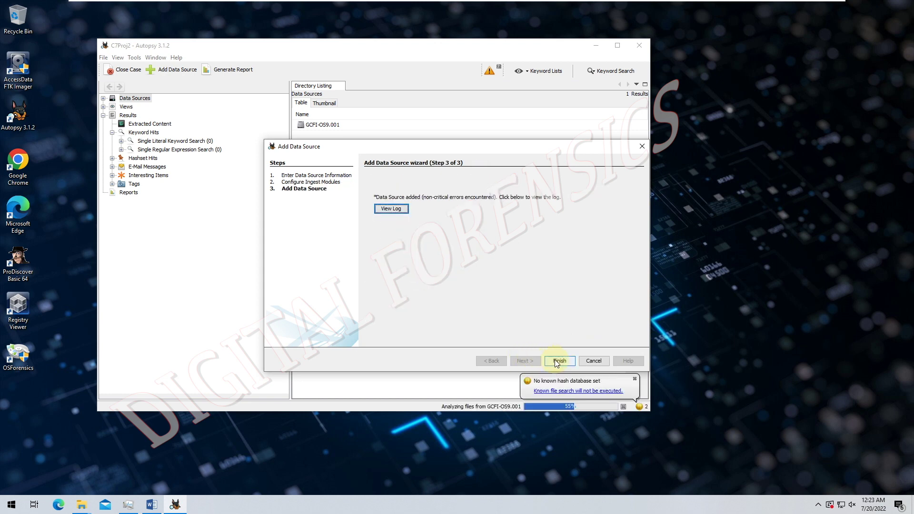
# - Close the add-data-source wizard and dismiss the missing hash database and ingest notices
pyautogui.click(556, 360)
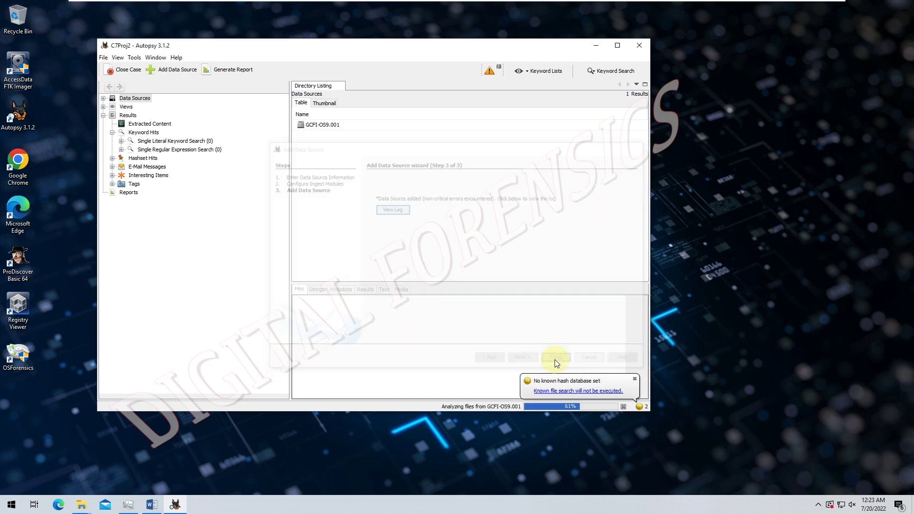
pyautogui.click(636, 379)
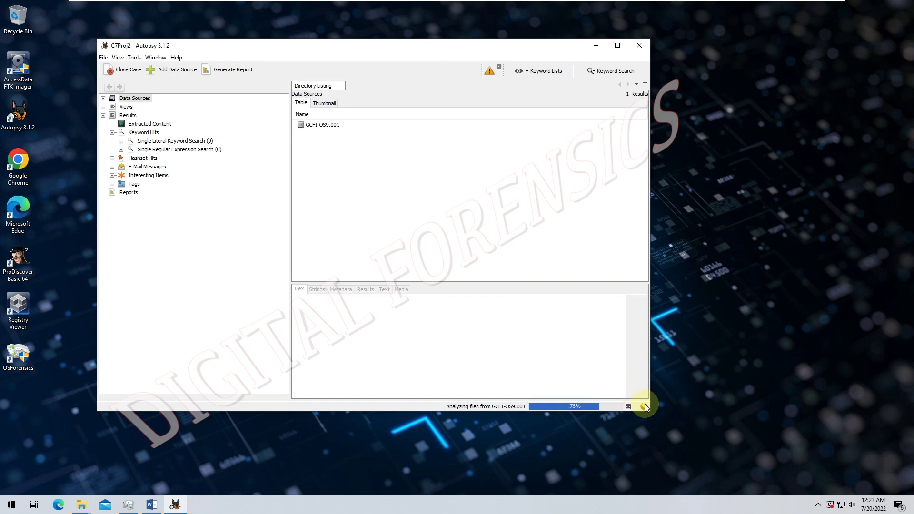
pyautogui.click(645, 385)
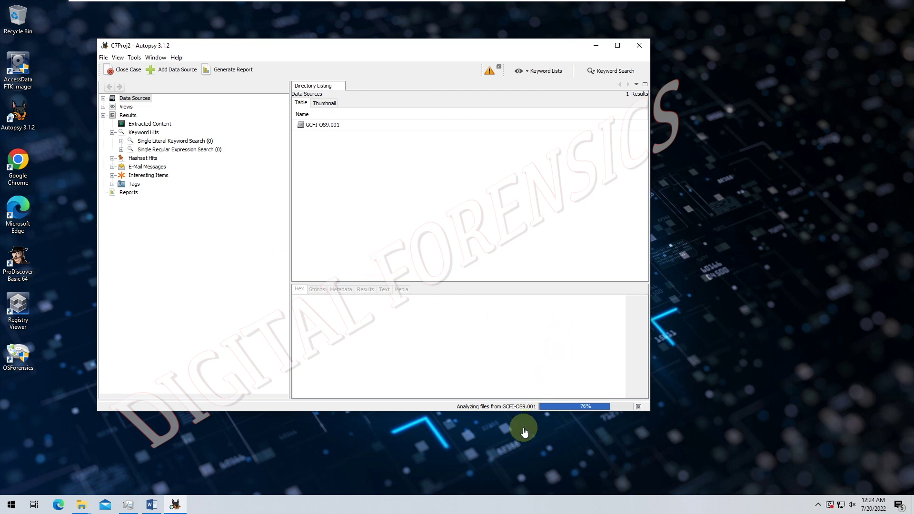
# - Maximize the C7Proj2 case window and check the ingest progress details
pyautogui.click(590, 408)
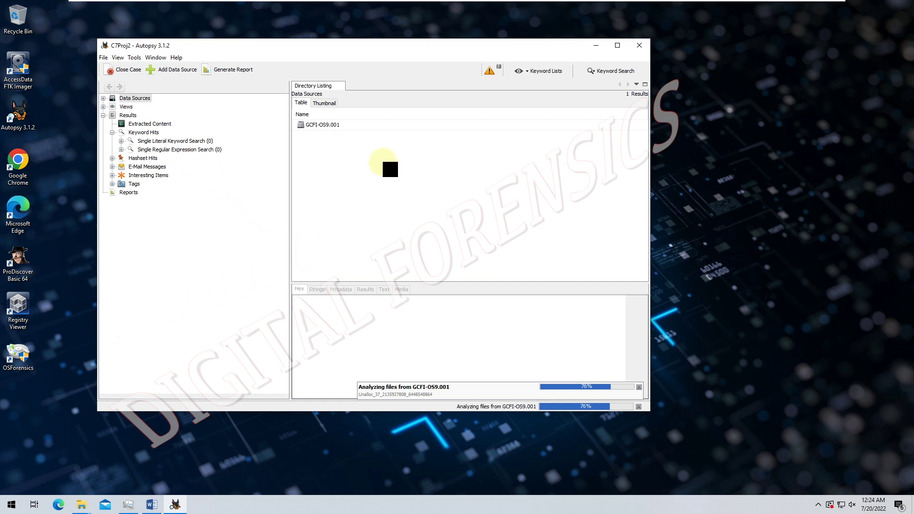
pyautogui.click(617, 46)
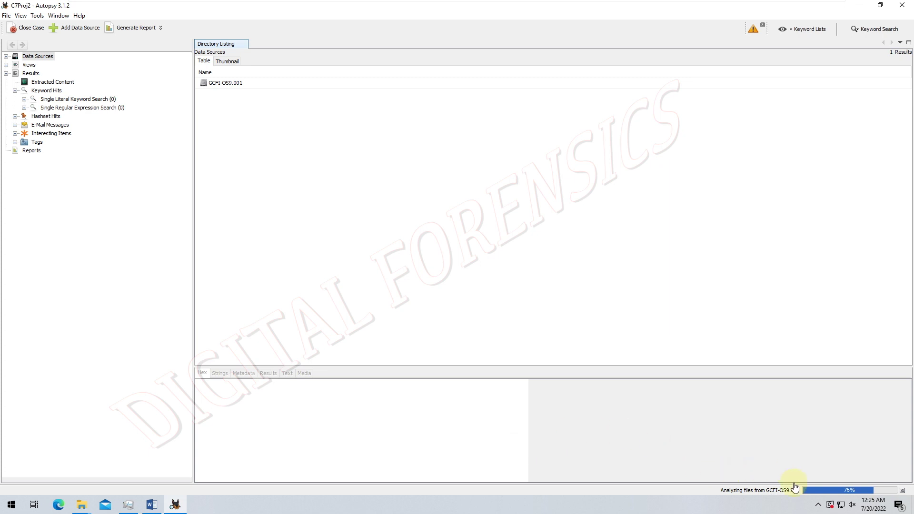
pyautogui.click(818, 494)
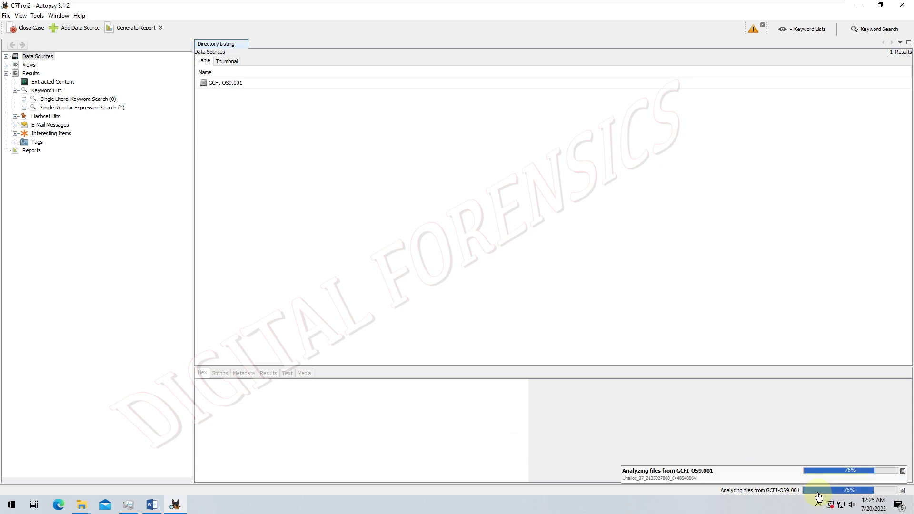
pyautogui.click(516, 420)
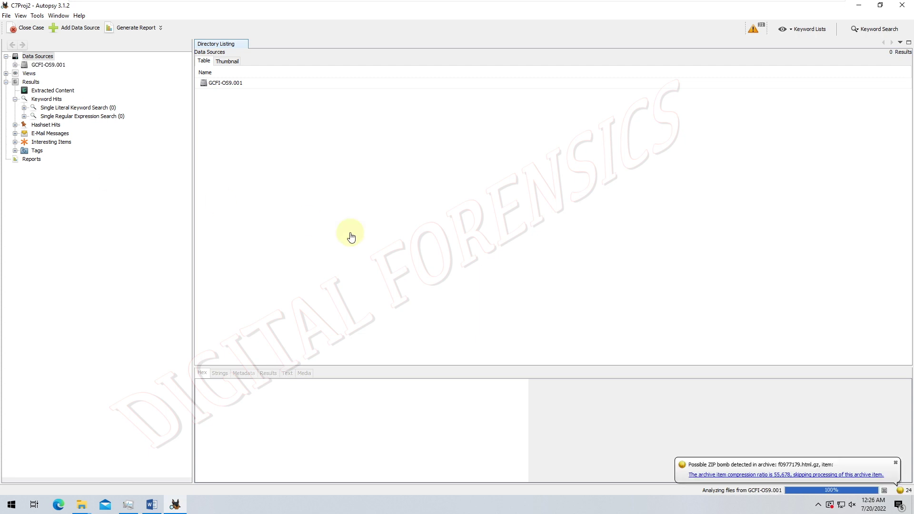
# - Dismiss the ZIP-bomb warnings, view ingest task details, and open then close Keyword Lists
pyautogui.click(878, 462)
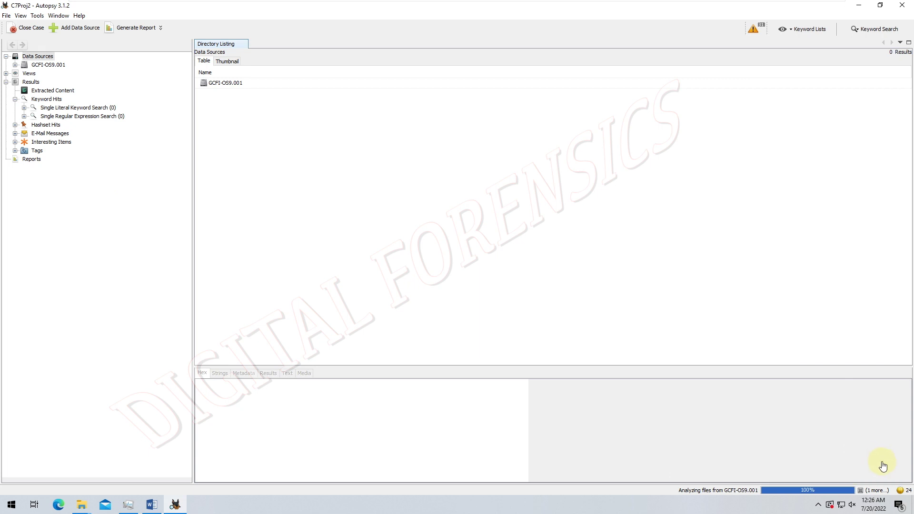
pyautogui.click(817, 491)
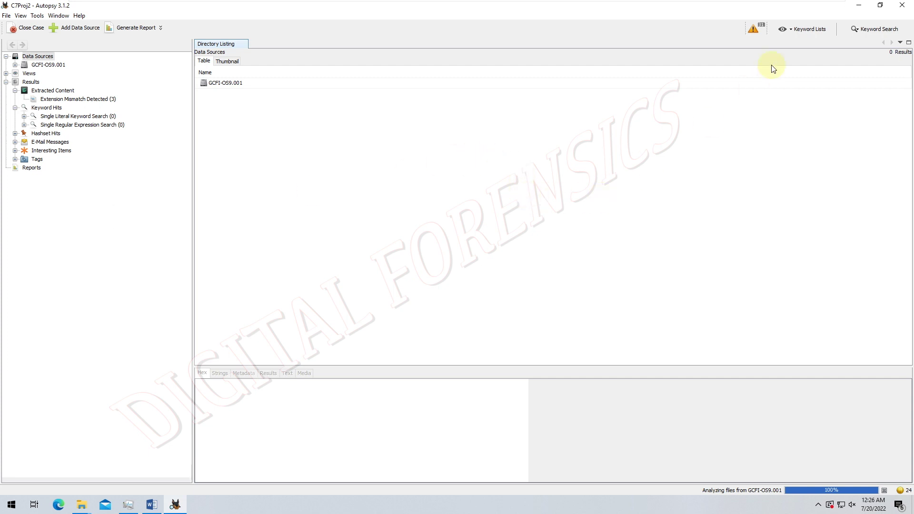
pyautogui.click(794, 30)
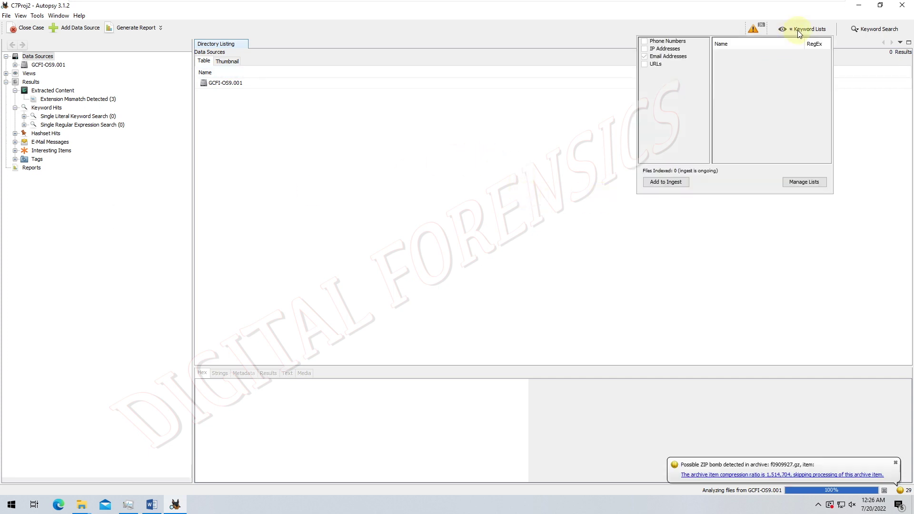
pyautogui.click(724, 309)
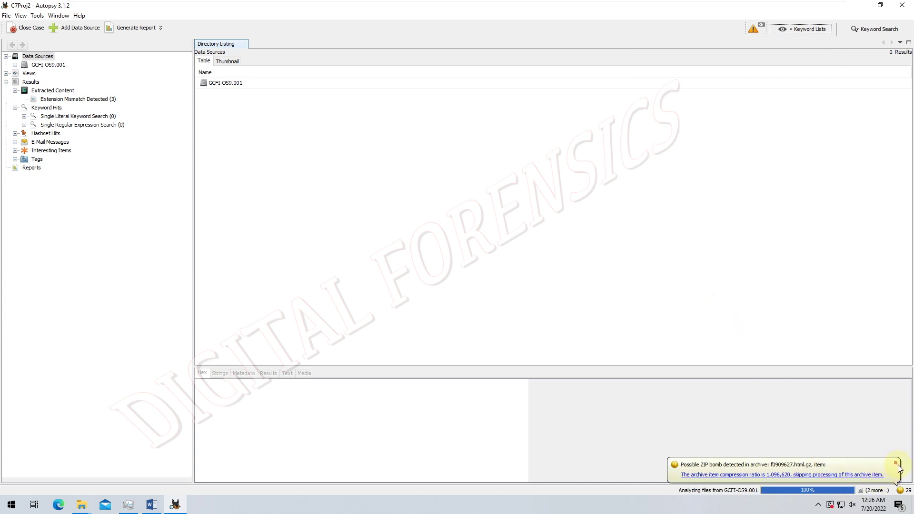
pyautogui.click(896, 463)
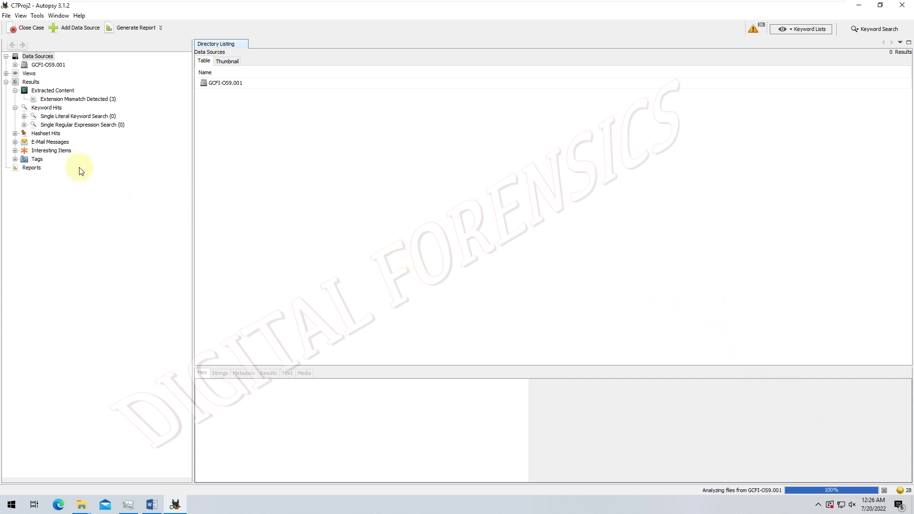
# - Expand E-Mail Messages > Default to list 'SA government documents' and 'SA doc's 1'
pyautogui.click(16, 142)
pyautogui.click(27, 151)
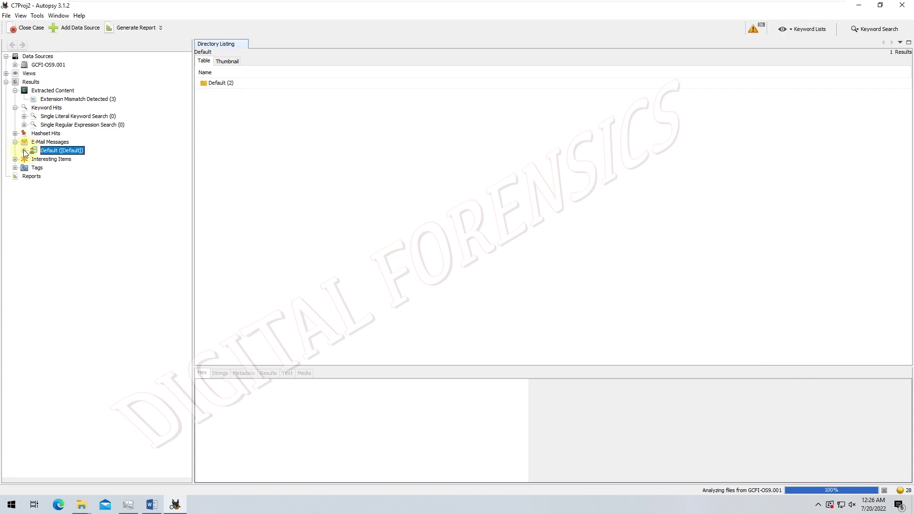
pyautogui.click(24, 150)
pyautogui.click(49, 162)
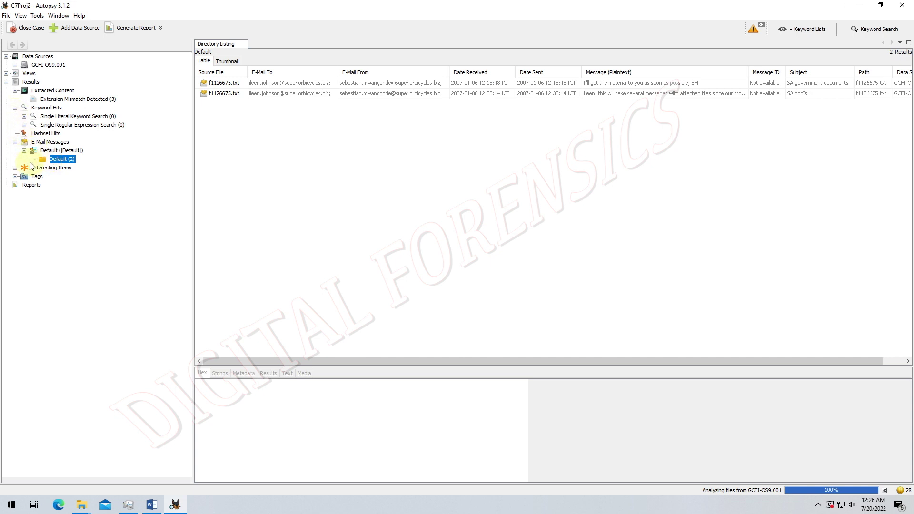
pyautogui.click(16, 168)
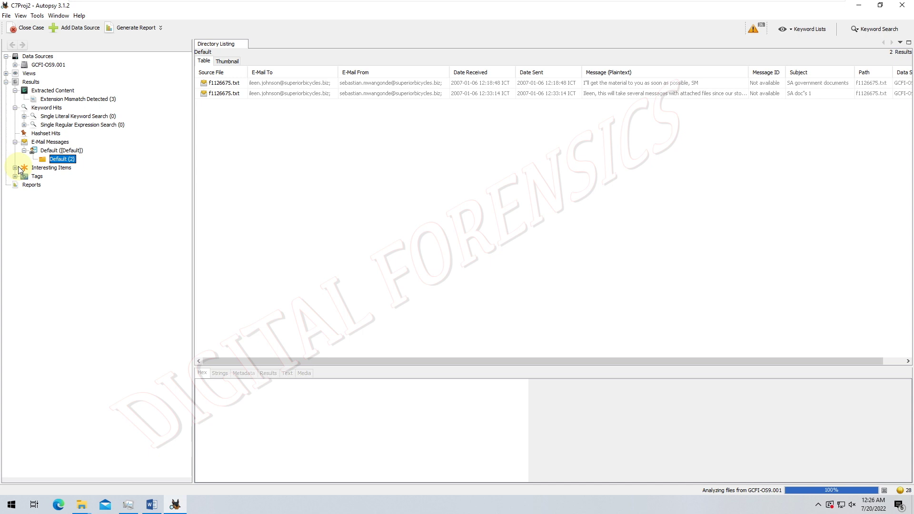
# - Browse the Views categories: File Types, Documents, Executable, Recent Files, Deleted Files and File Size
pyautogui.click(7, 73)
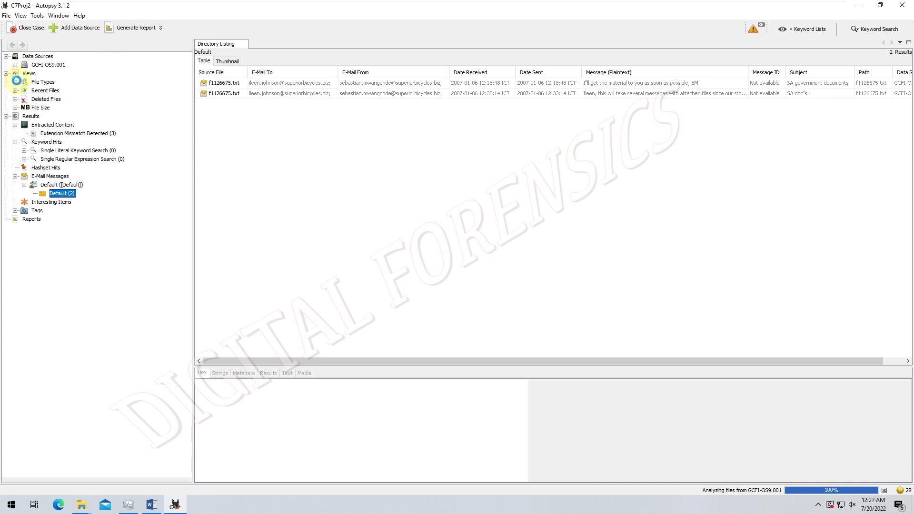
pyautogui.click(15, 82)
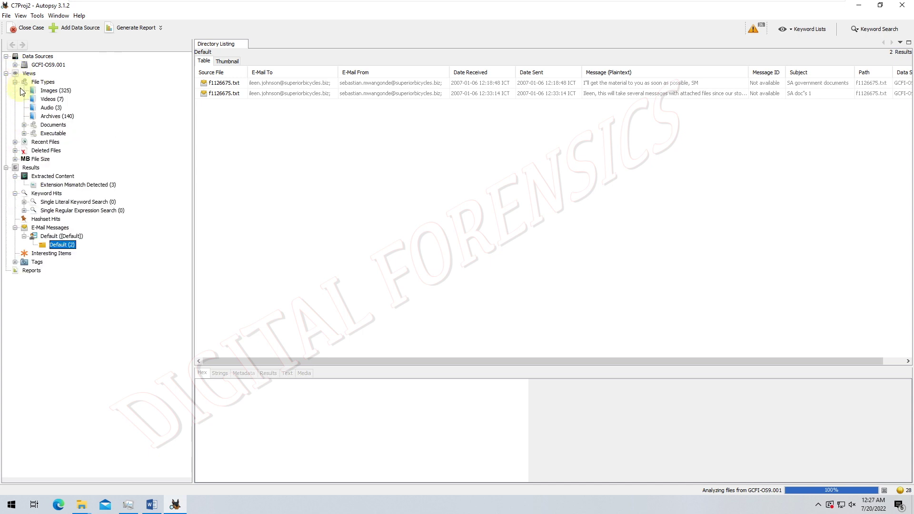
pyautogui.click(24, 125)
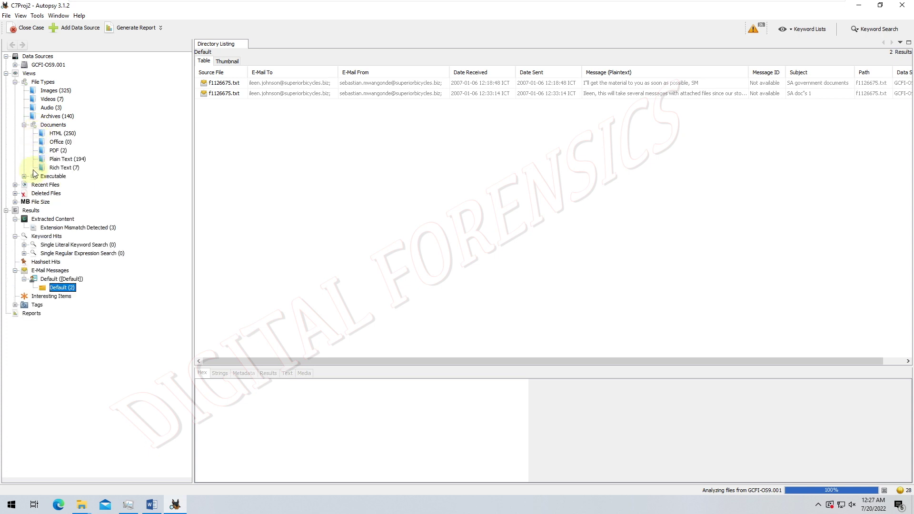
pyautogui.click(24, 176)
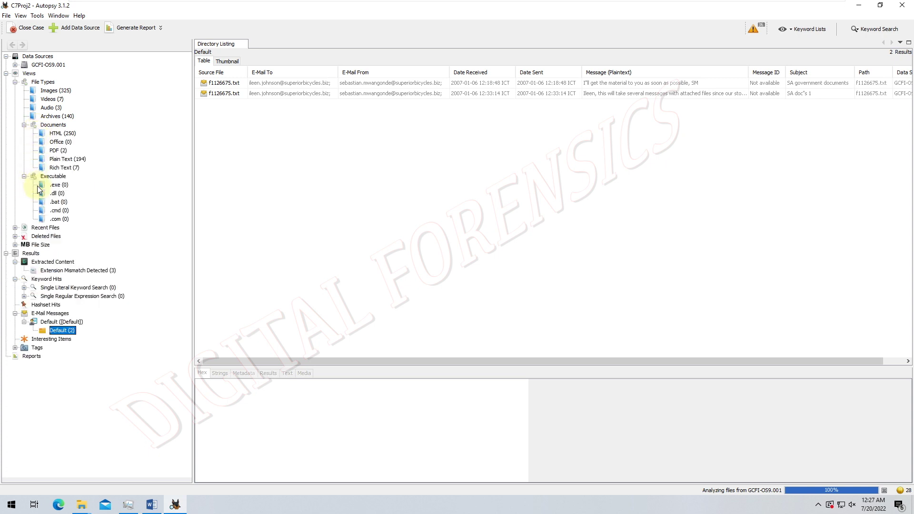
pyautogui.click(16, 228)
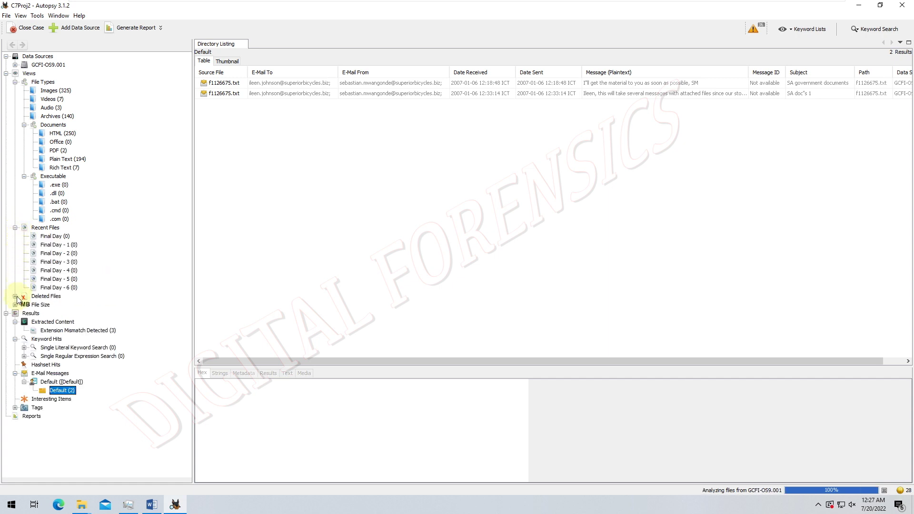
pyautogui.click(16, 296)
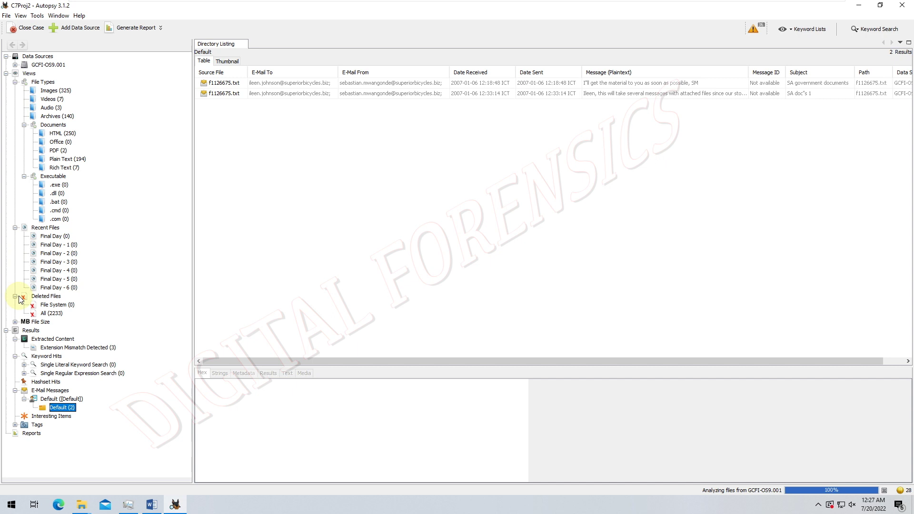
pyautogui.click(16, 323)
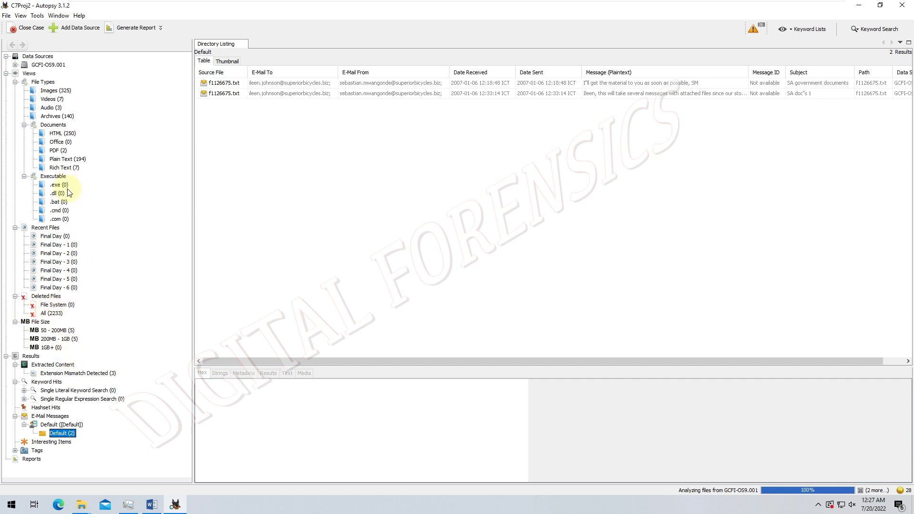
pyautogui.click(6, 73)
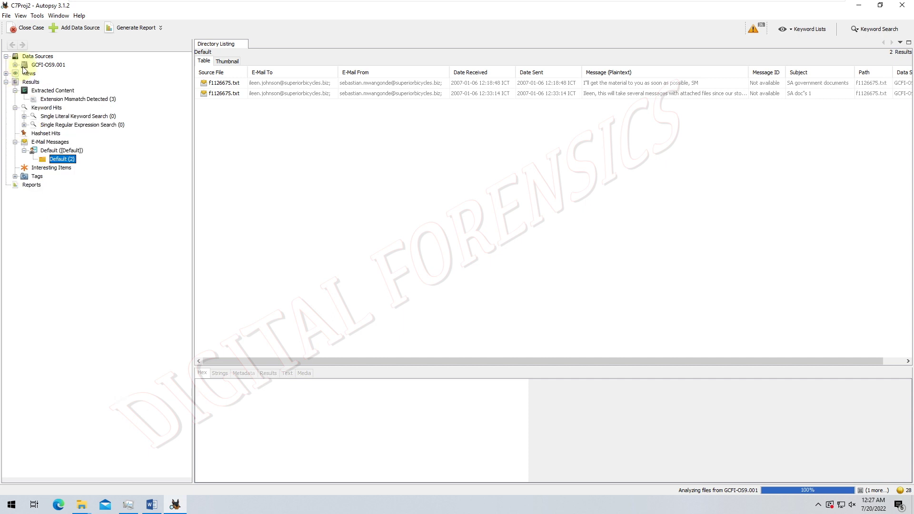
# - Expand the GCFI-OS9.001 data source to show volumes vol0 to vol9
pyautogui.click(16, 65)
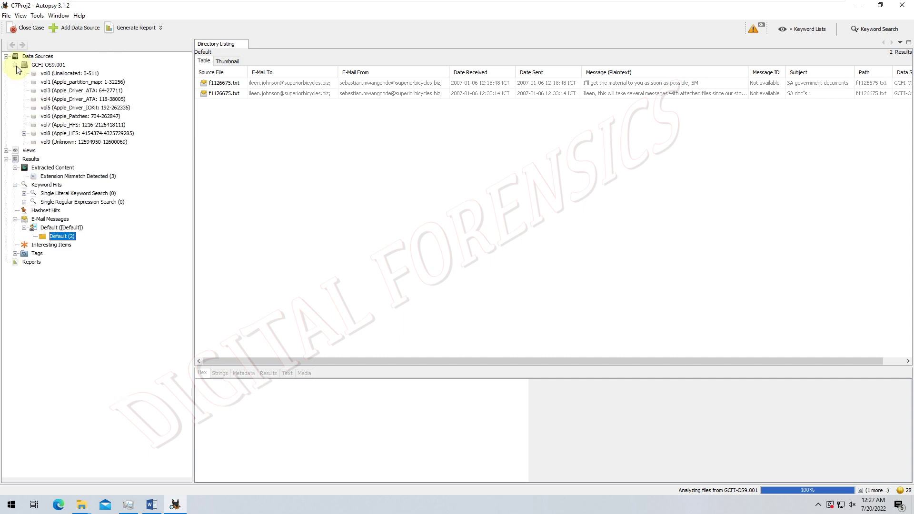
pyautogui.click(16, 65)
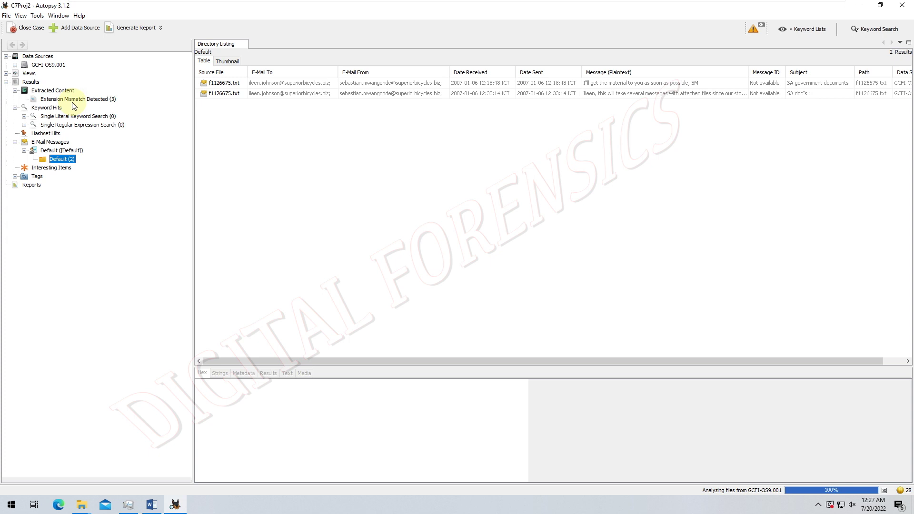
pyautogui.click(15, 66)
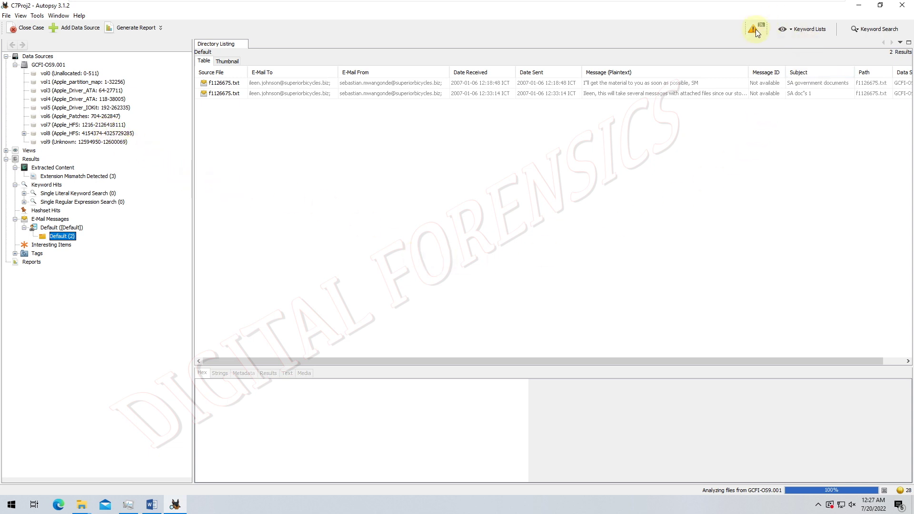
# - Open the ingest messages list and dismiss the stack of ZIP-bomb warnings
pyautogui.click(900, 492)
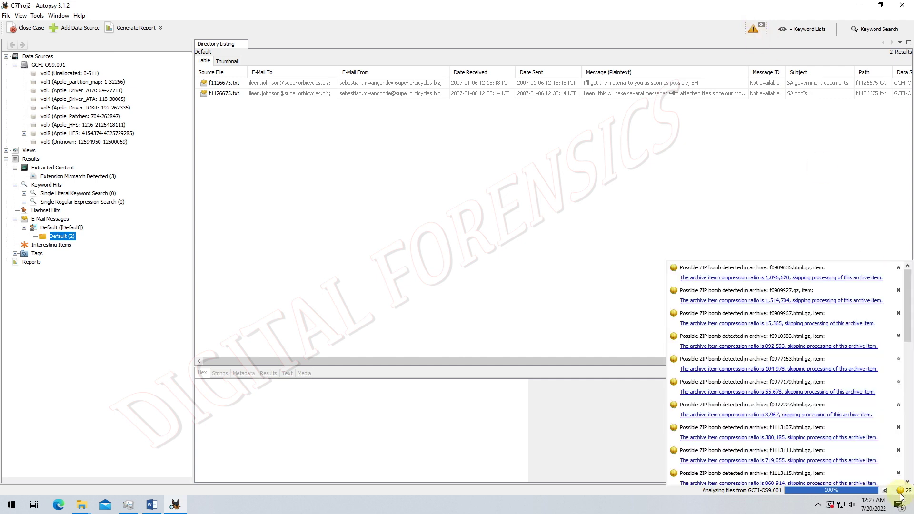
pyautogui.click(899, 268)
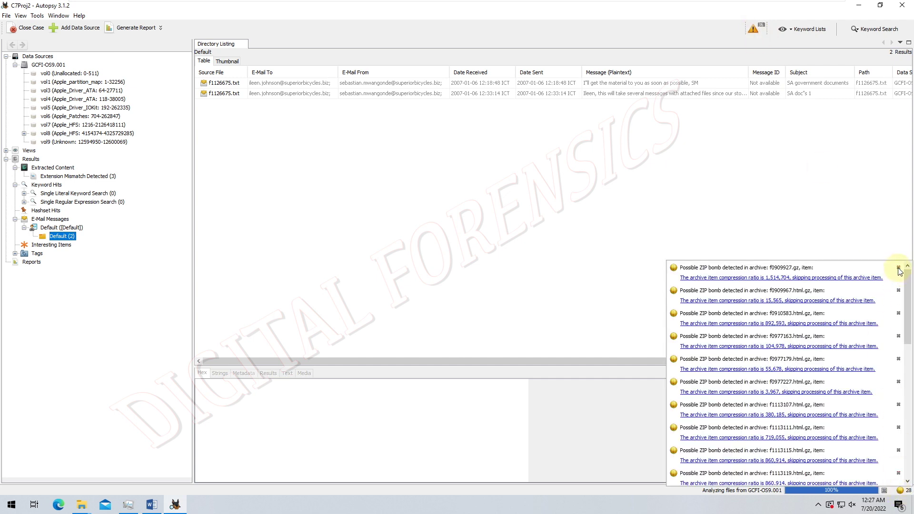
pyautogui.click(899, 268)
pyautogui.click(899, 268)
pyautogui.click(899, 268)
pyautogui.click(898, 268)
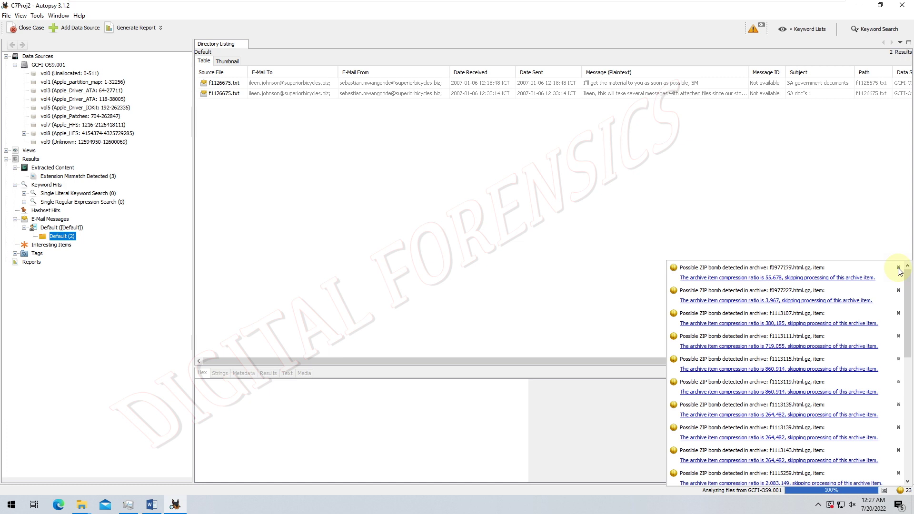
pyautogui.click(899, 268)
pyautogui.click(898, 268)
pyautogui.click(898, 268)
pyautogui.click(898, 268)
pyautogui.click(899, 268)
pyautogui.click(899, 268)
pyautogui.click(899, 268)
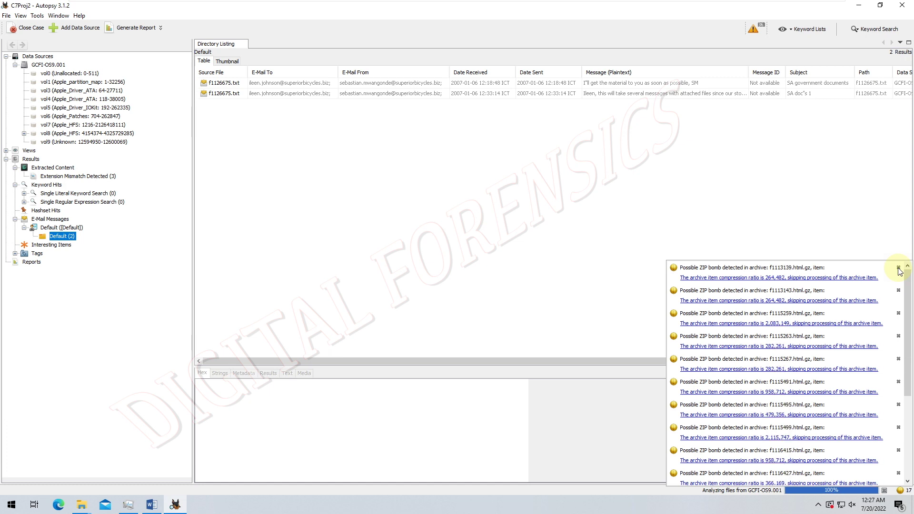
pyautogui.click(898, 268)
pyautogui.click(898, 268)
pyautogui.click(898, 268)
pyautogui.click(899, 268)
pyautogui.click(899, 268)
pyautogui.click(899, 268)
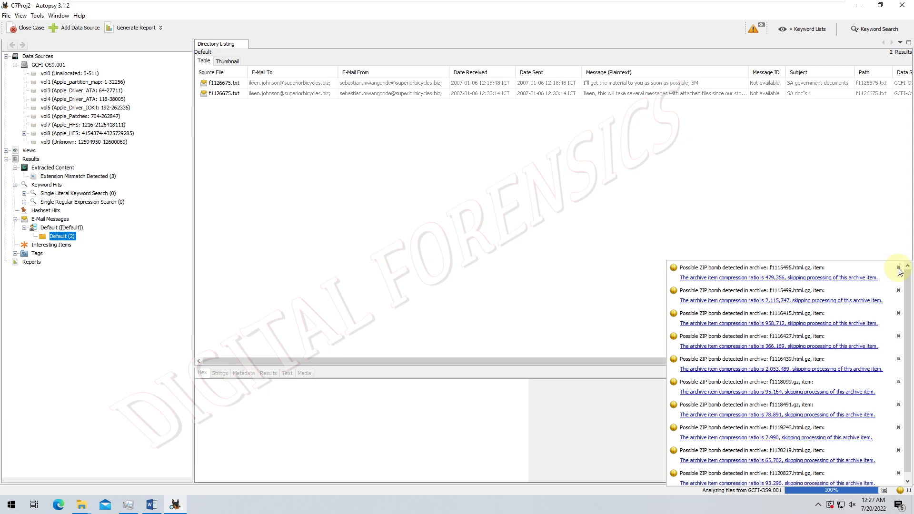
pyautogui.click(898, 267)
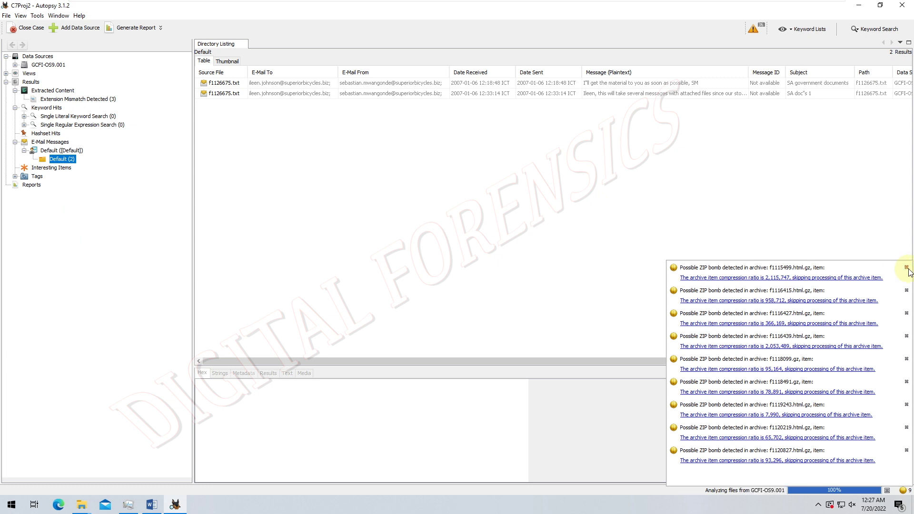
pyautogui.click(907, 268)
pyautogui.click(907, 268)
pyautogui.click(907, 268)
pyautogui.click(906, 268)
pyautogui.click(906, 268)
pyautogui.click(906, 268)
pyautogui.click(907, 268)
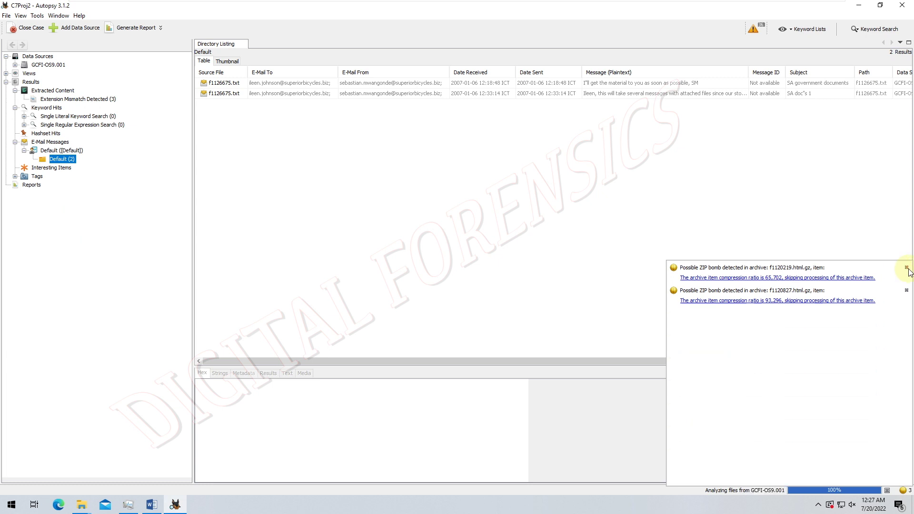
pyautogui.click(906, 268)
pyautogui.click(907, 268)
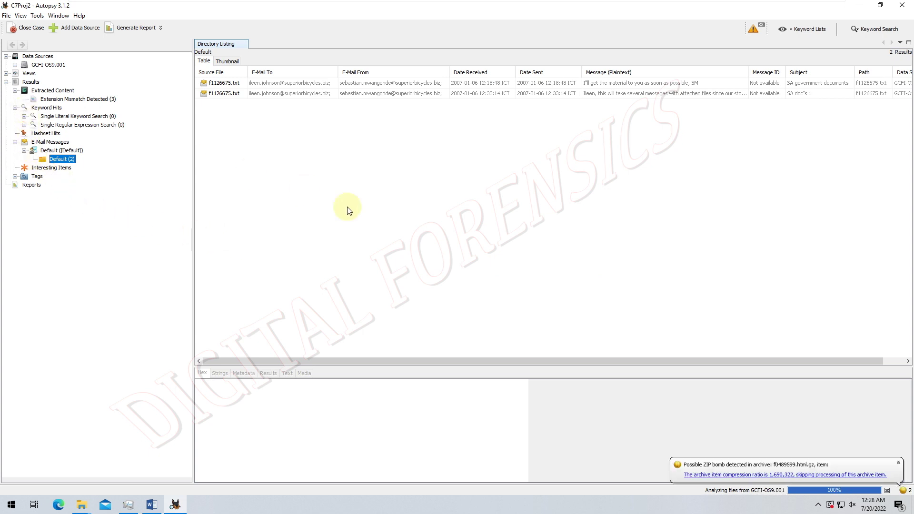
# - Dismiss the newly raised ZIP-bomb warning and clear the remaining ones from the notification list
pyautogui.click(899, 463)
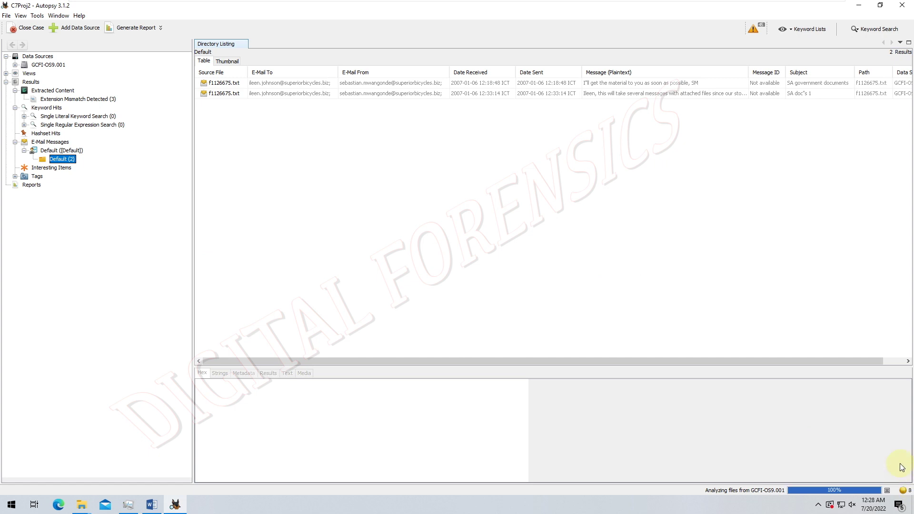
pyautogui.click(904, 490)
pyautogui.click(907, 308)
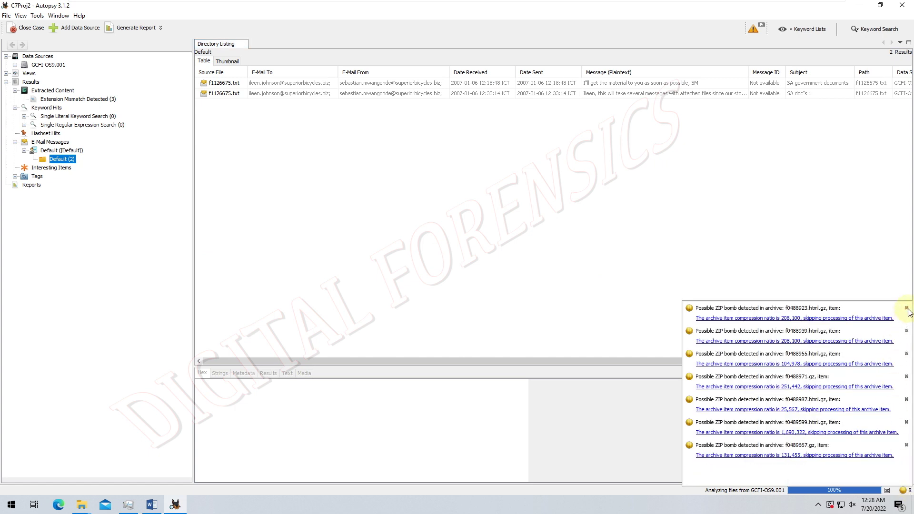
pyautogui.click(906, 308)
pyautogui.click(907, 308)
pyautogui.click(907, 308)
pyautogui.click(907, 309)
pyautogui.click(907, 308)
pyautogui.click(907, 309)
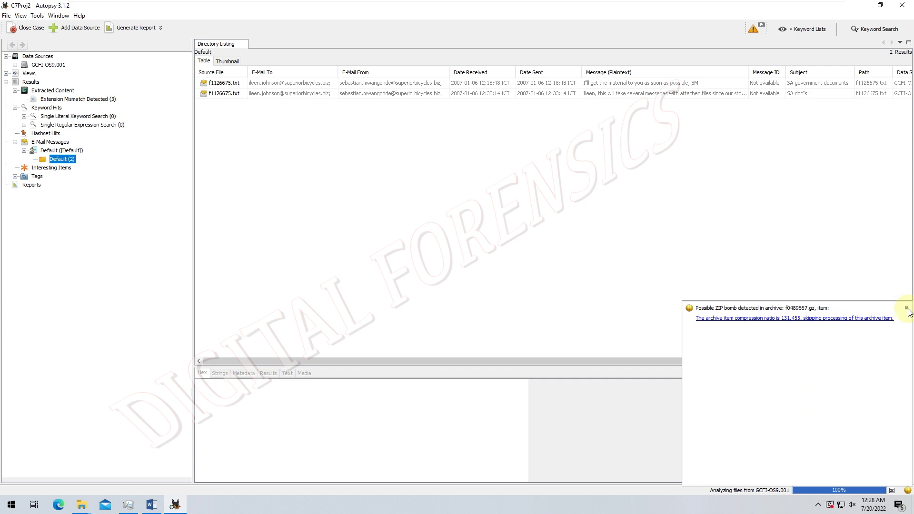
pyautogui.click(907, 309)
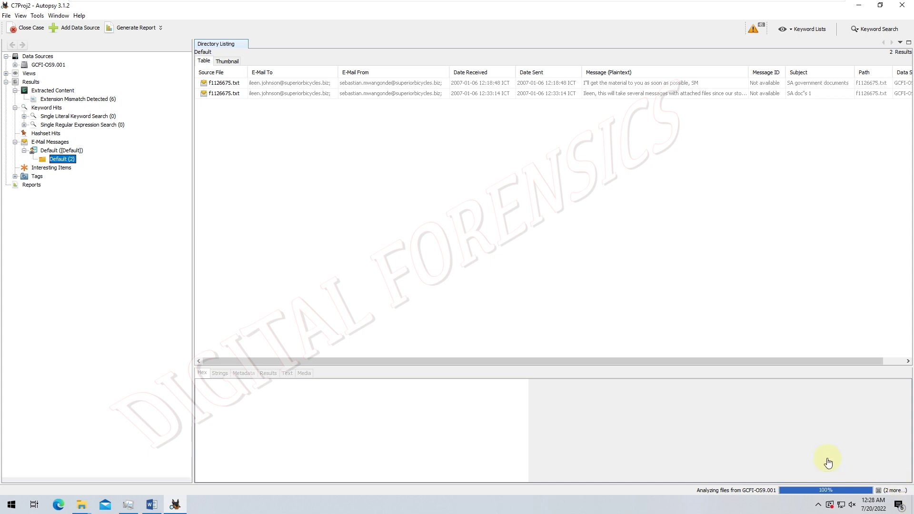
# - Show the ingest progress details: file analysis at 100%, archive extraction still running
pyautogui.click(791, 489)
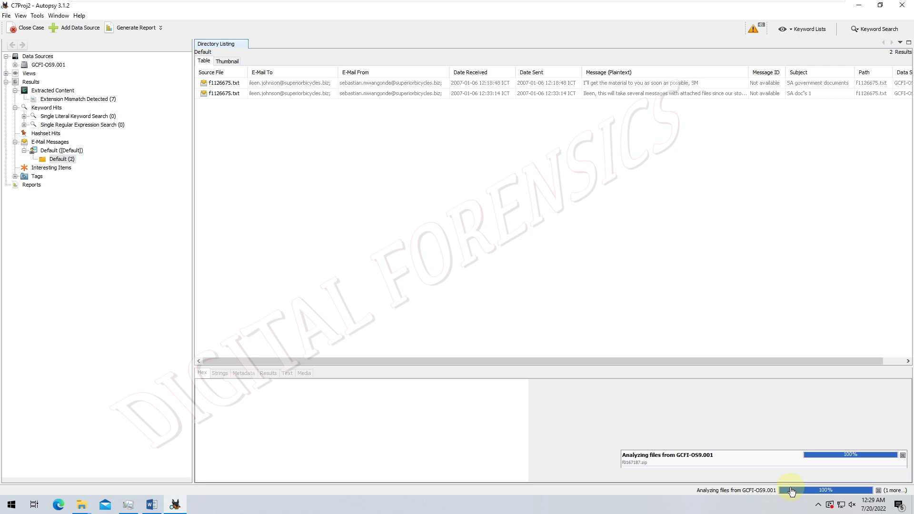
# - Glance at the Keyword Lists dropdown, then open the running ingest task details from the progress bar
pyautogui.click(810, 30)
pyautogui.click(810, 32)
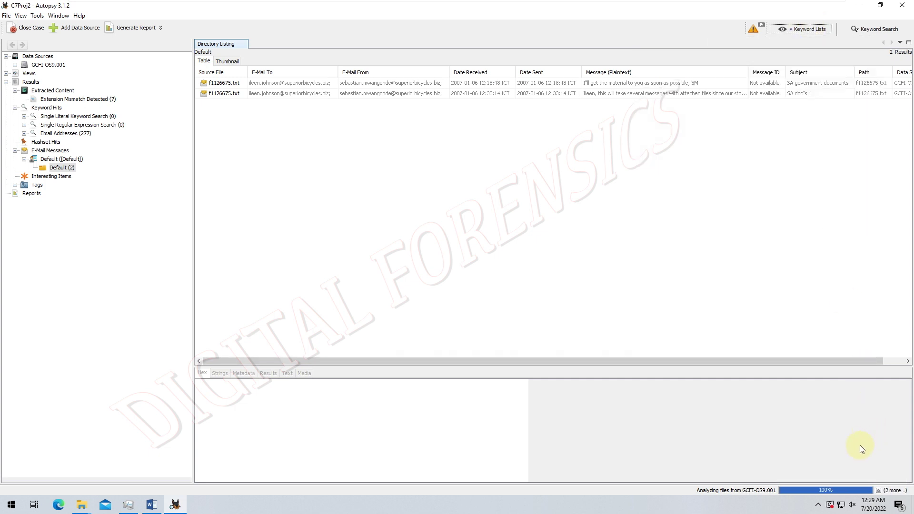
pyautogui.click(809, 494)
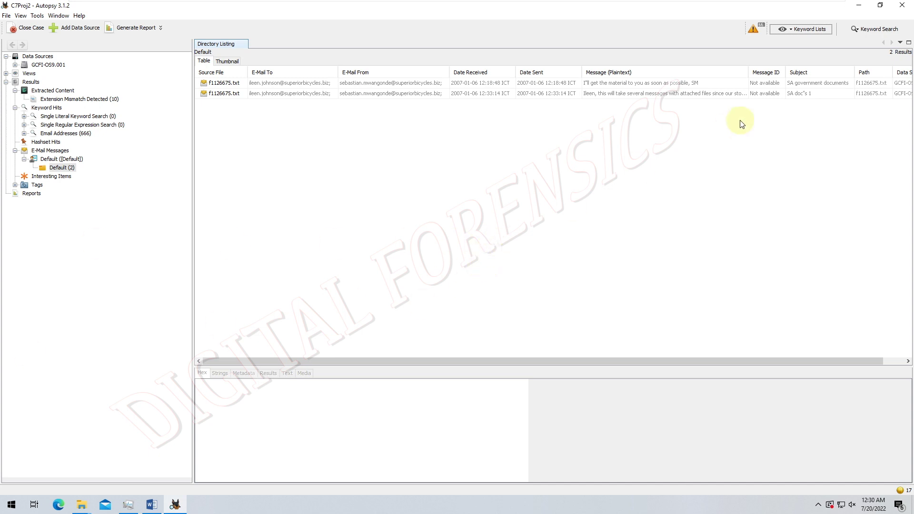
# - Tick the Phone Numbers, IP Addresses, Email Addresses and URLs keyword lists and start the search
pyautogui.click(804, 28)
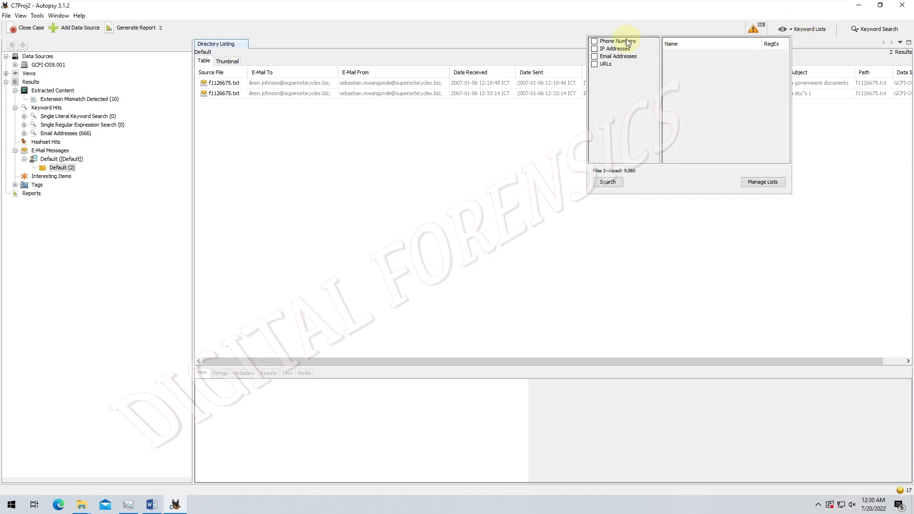
pyautogui.click(594, 41)
pyautogui.click(594, 49)
pyautogui.click(594, 56)
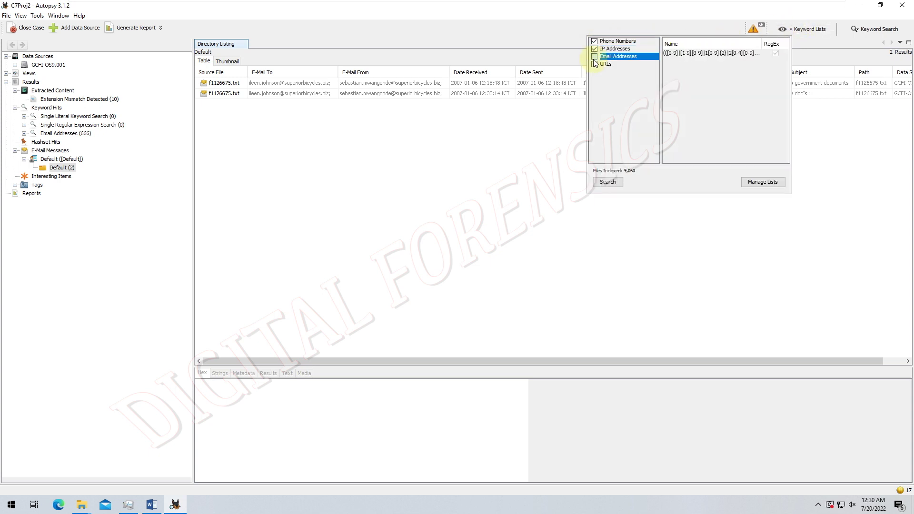
pyautogui.click(605, 63)
pyautogui.press('space')
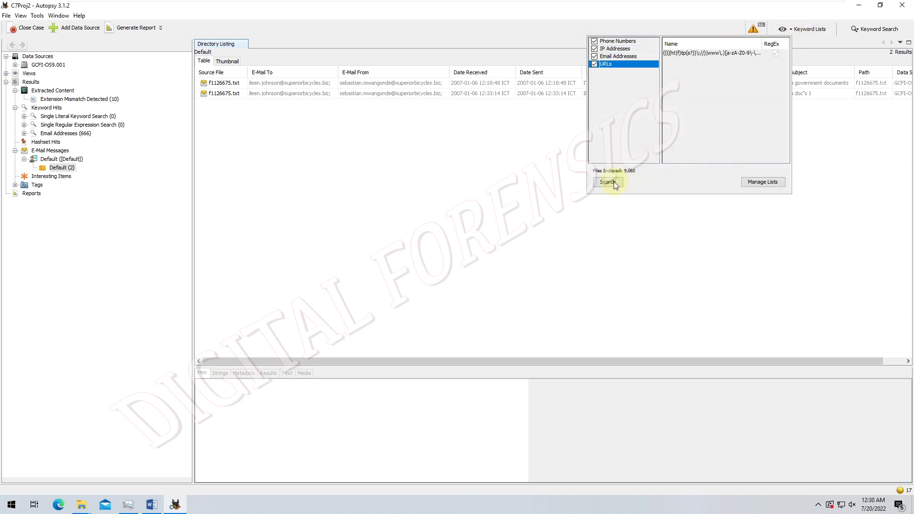
pyautogui.click(607, 182)
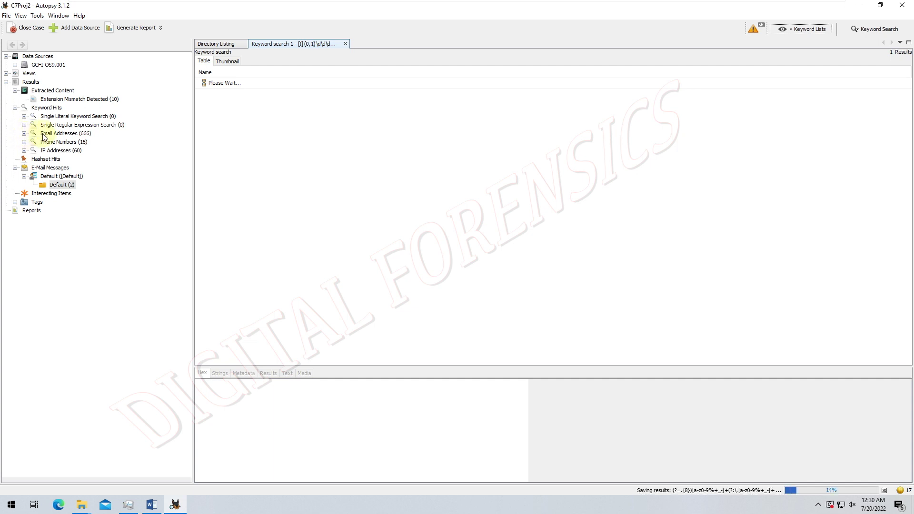
# - Sort the Email Addresses keyword hits by Files with Hits, most files first
pyautogui.click(44, 136)
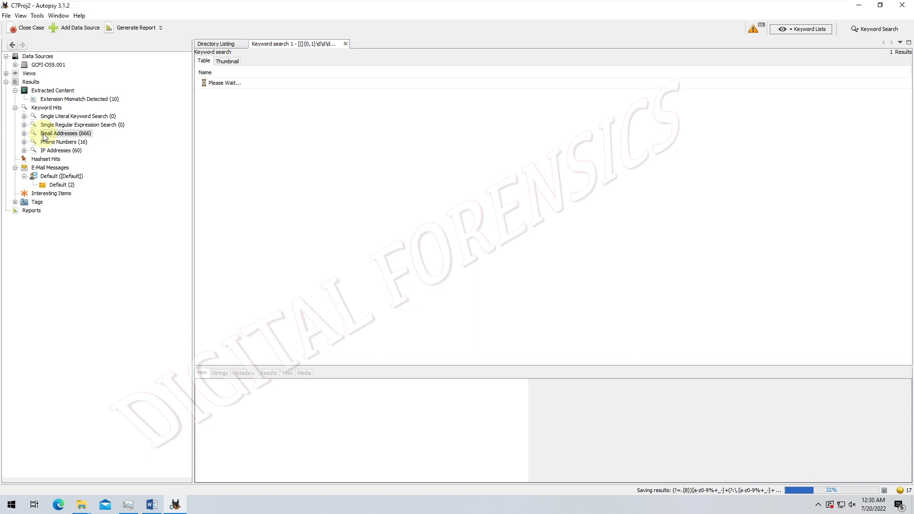
pyautogui.click(48, 137)
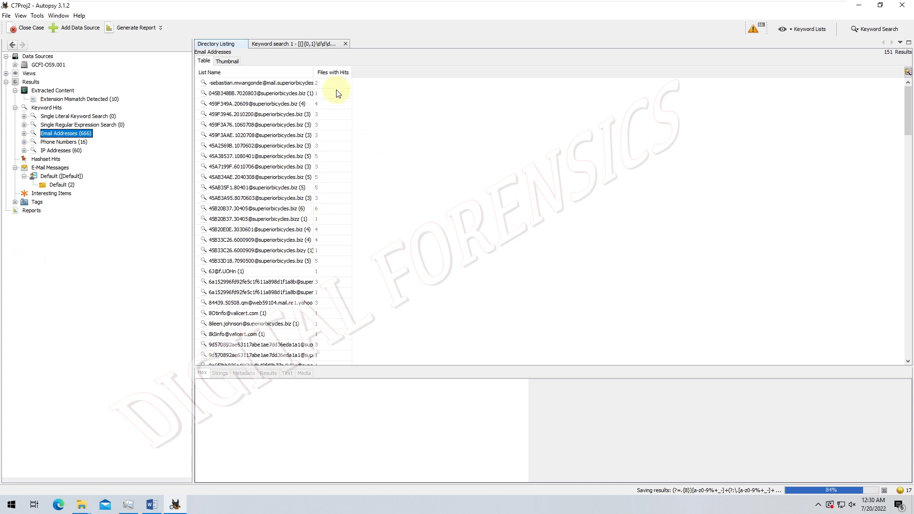
pyautogui.click(333, 73)
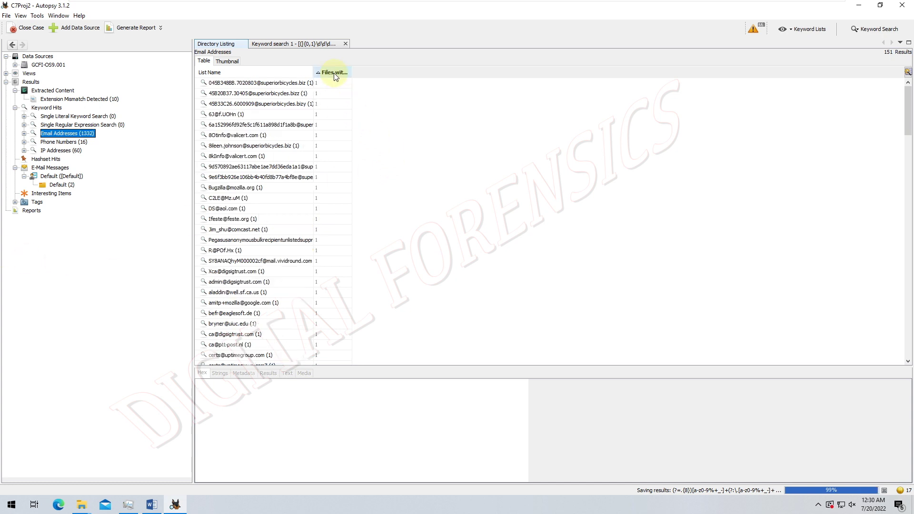
pyautogui.click(335, 77)
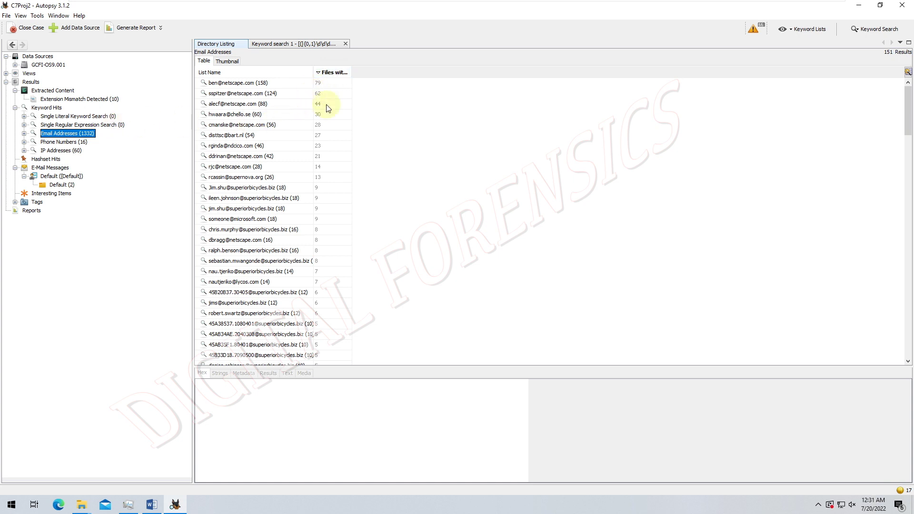
pyautogui.click(339, 72)
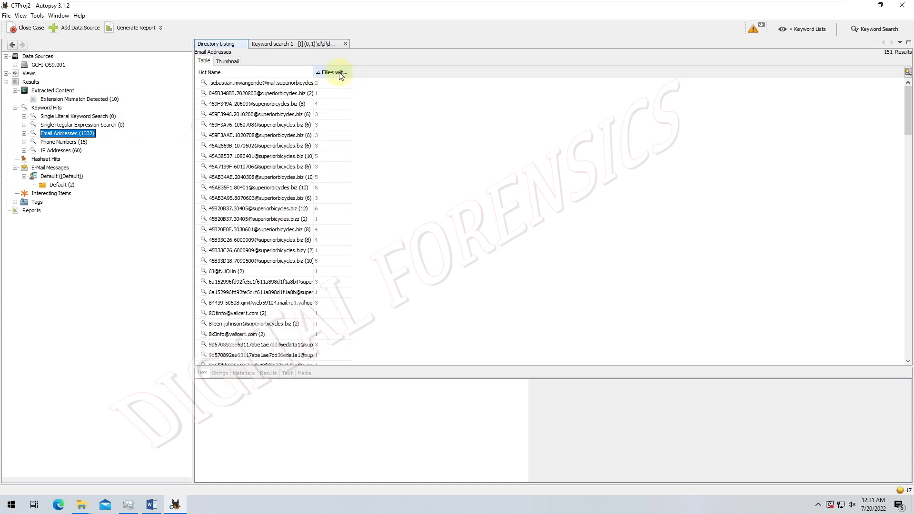
pyautogui.click(339, 72)
pyautogui.click(339, 74)
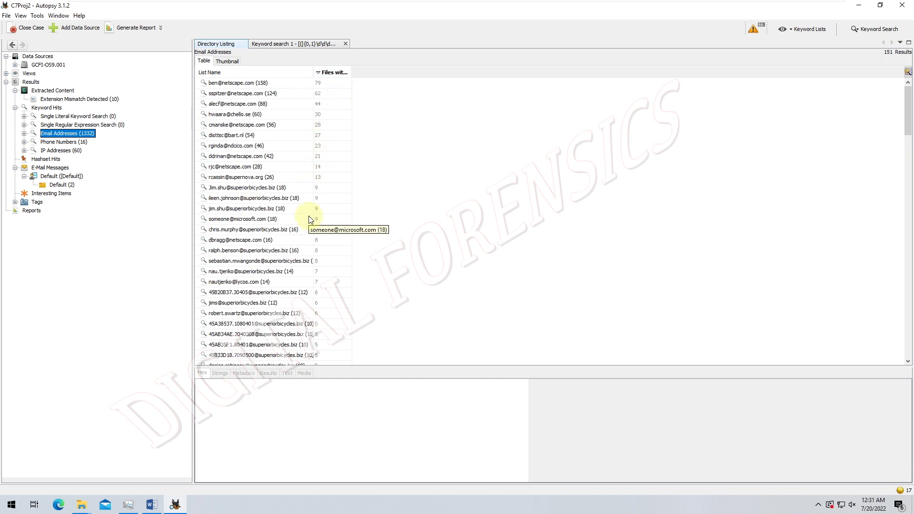
# - Sort the Phone Numbers and IP Addresses hits by Files with Hits, descending
pyautogui.click(64, 142)
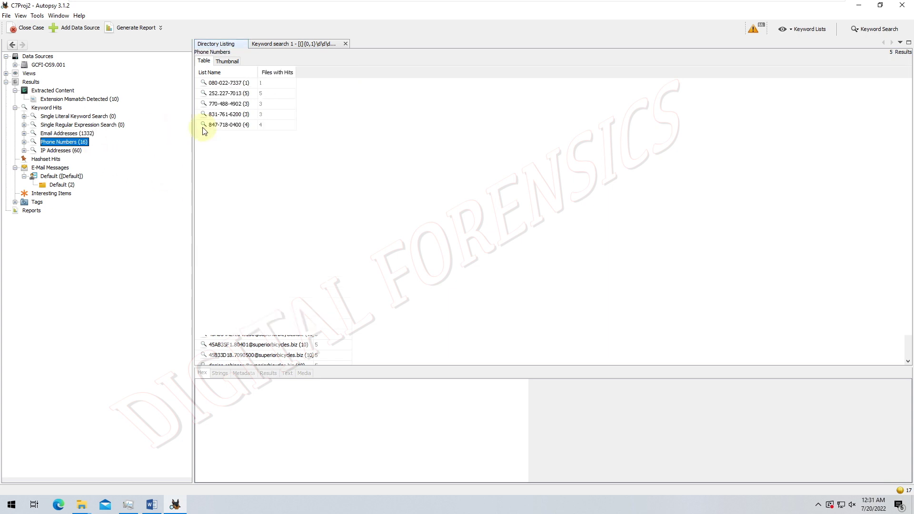
pyautogui.click(279, 73)
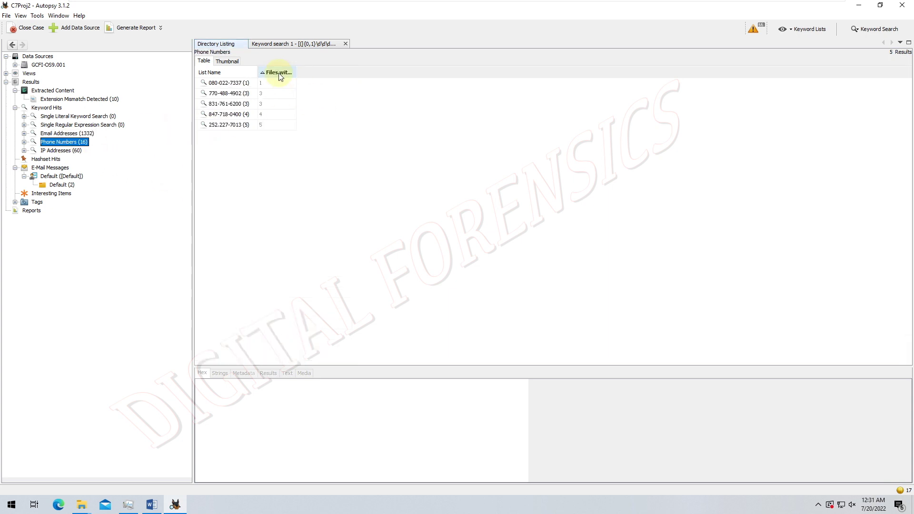
pyautogui.click(279, 73)
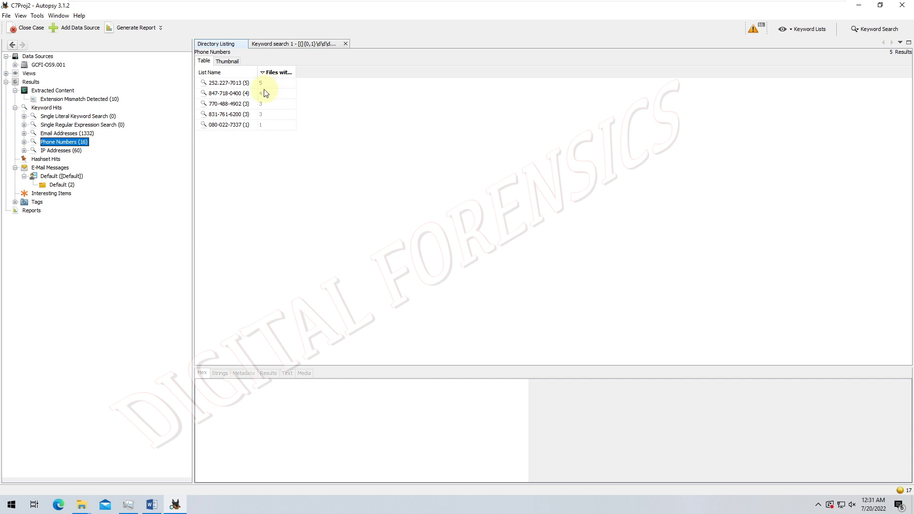
pyautogui.click(62, 151)
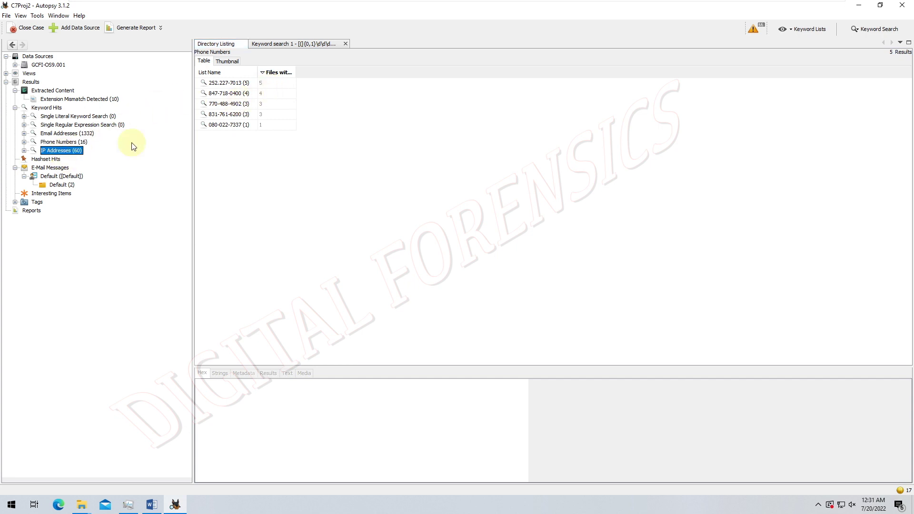
pyautogui.click(289, 76)
pyautogui.click(288, 75)
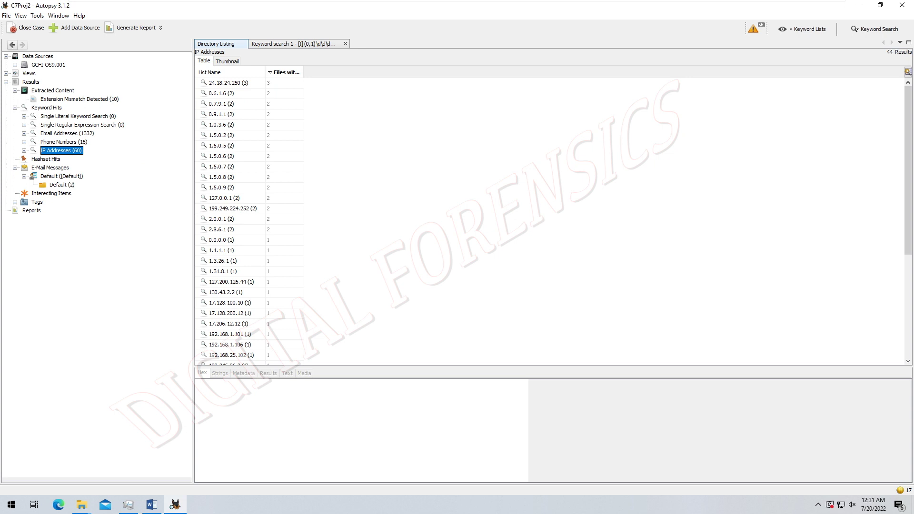
# - List the 406 files under Views > File Types > Images
pyautogui.click(6, 73)
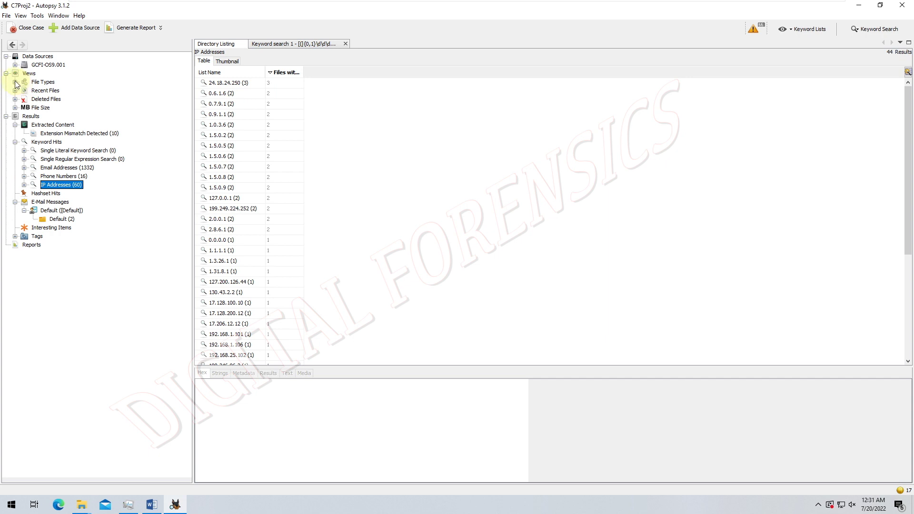
pyautogui.click(16, 82)
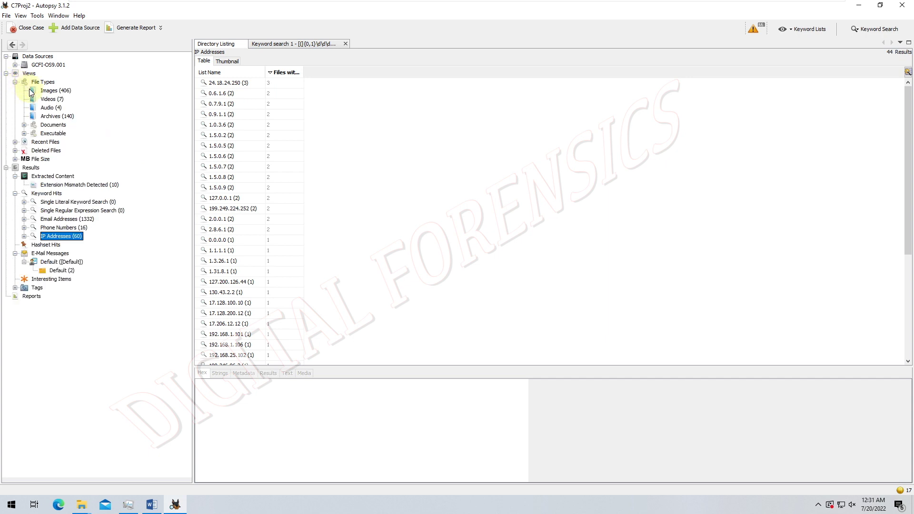
pyautogui.click(56, 90)
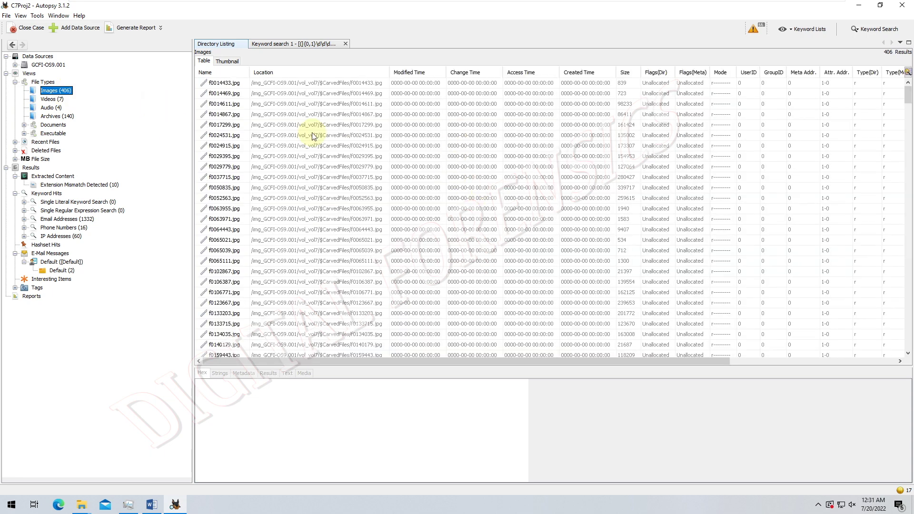
# - Preview the carved image f0946227.png, a green envelope picture
pyautogui.click(236, 127)
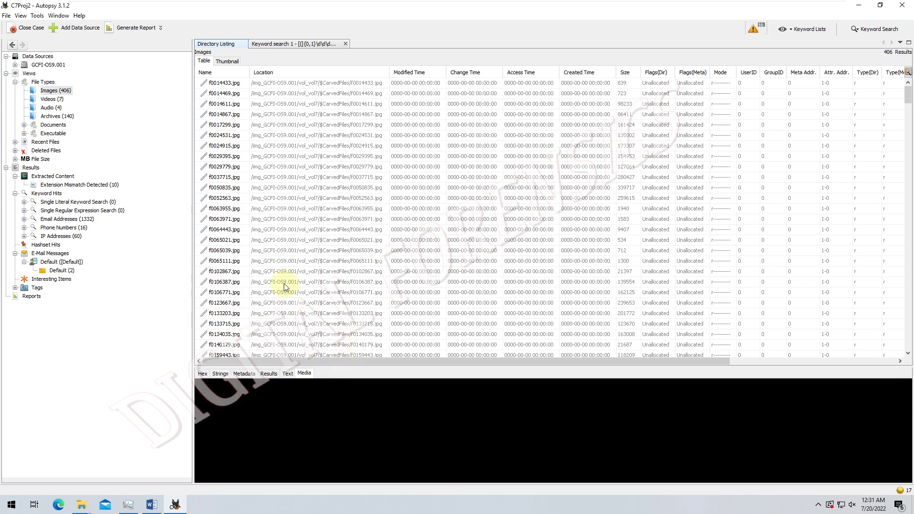
pyautogui.scroll(-3, 271, 263)
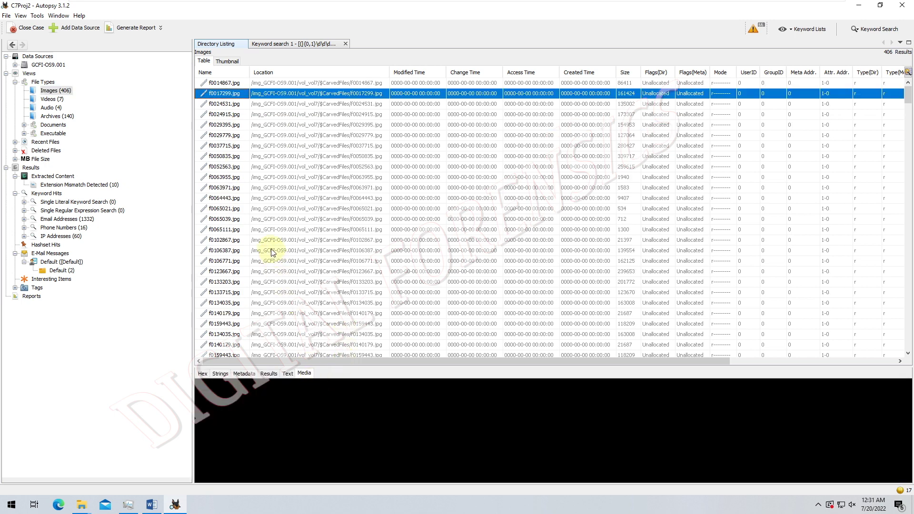
pyautogui.scroll(-3, 248, 254)
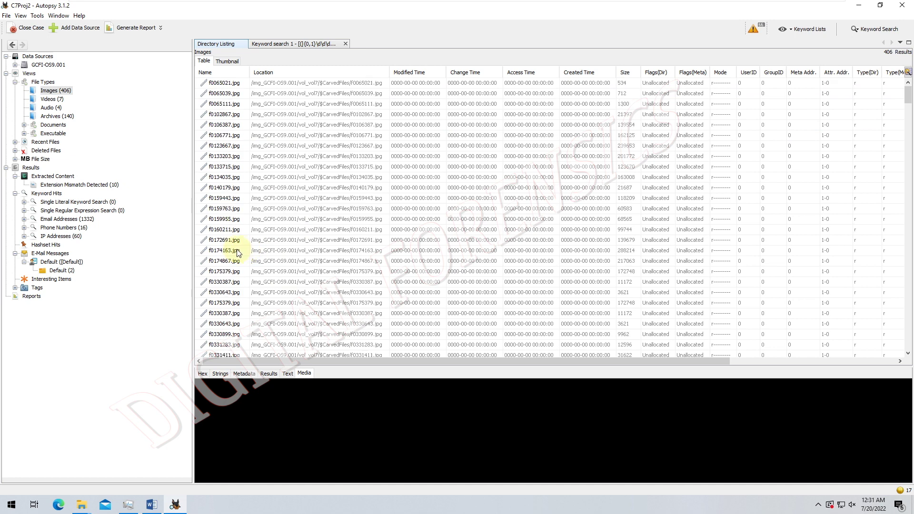
pyautogui.scroll(-9, 238, 253)
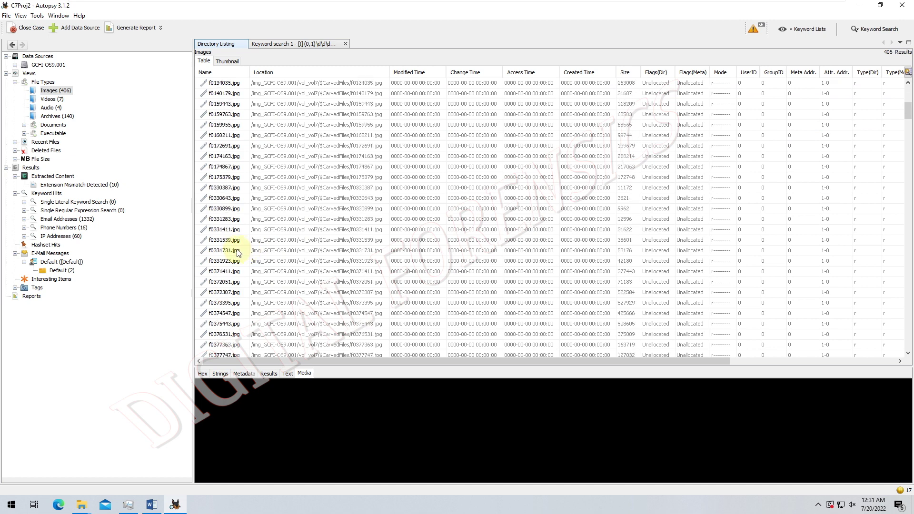
pyautogui.scroll(-9, 238, 253)
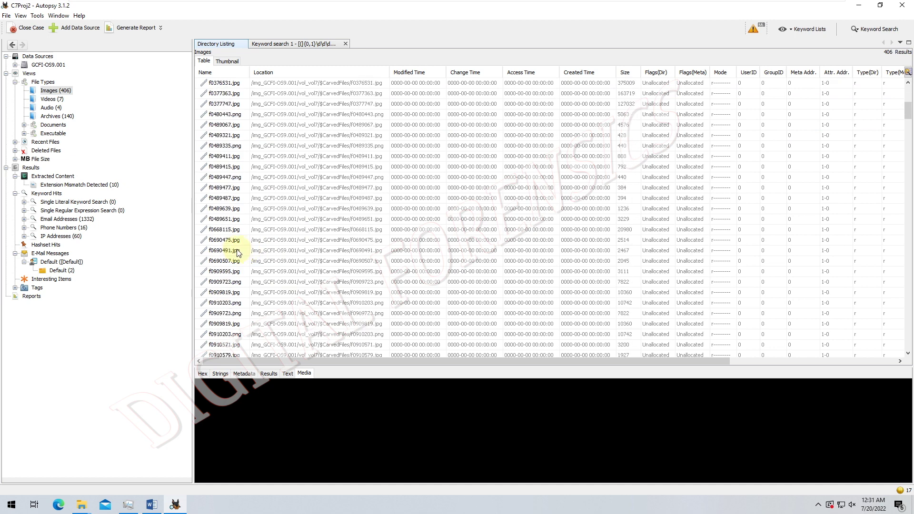
pyautogui.scroll(-4, 237, 253)
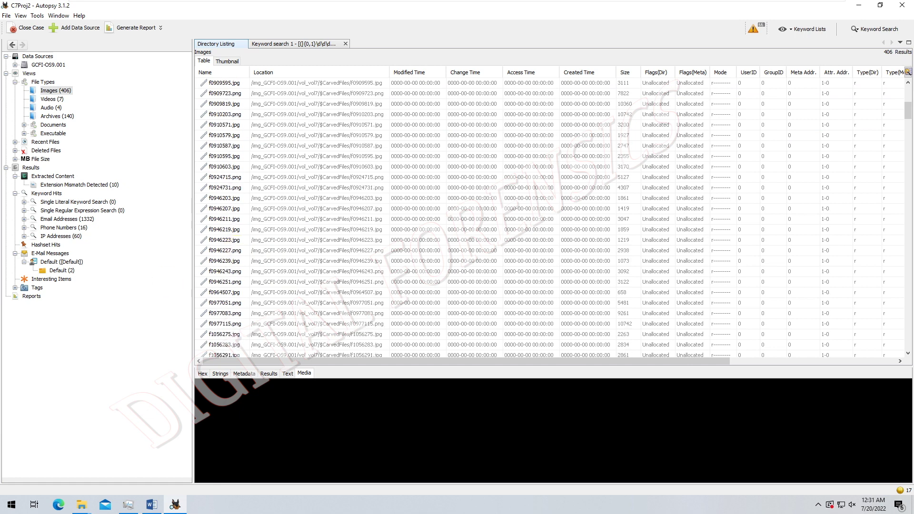
pyautogui.click(237, 251)
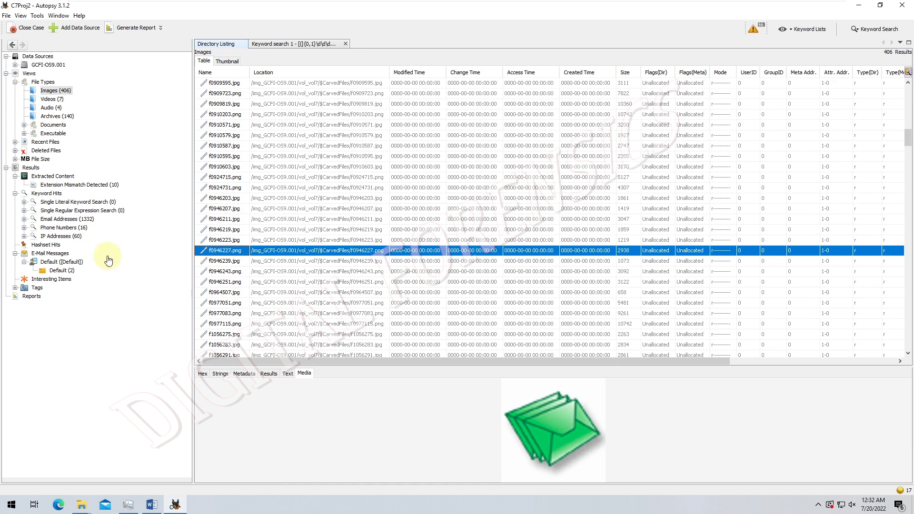
# - List the 7 Videos and inspect carved video f0262419.mov and its actions
pyautogui.click(60, 100)
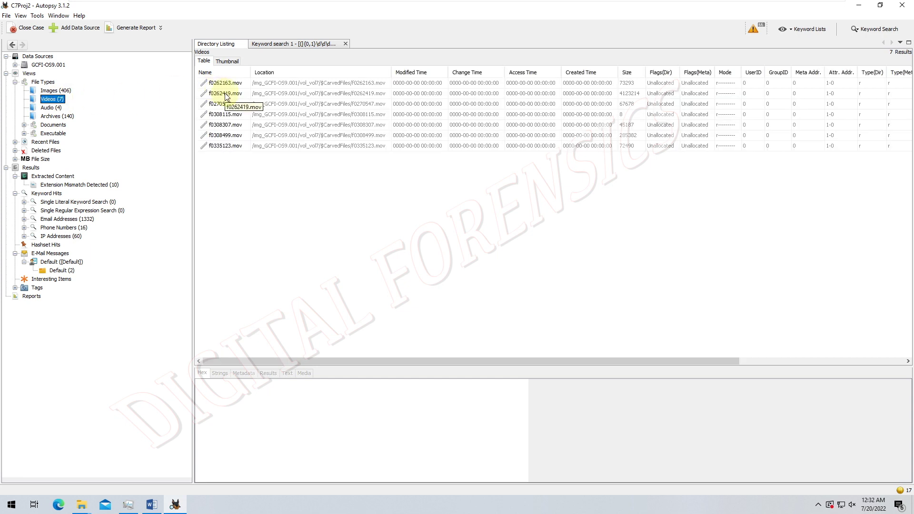
pyautogui.click(227, 96)
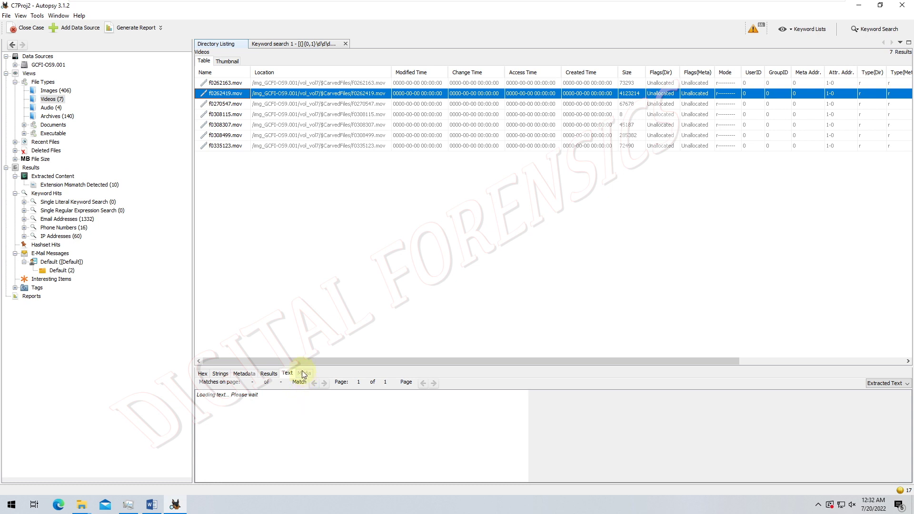
pyautogui.rightClick(218, 95)
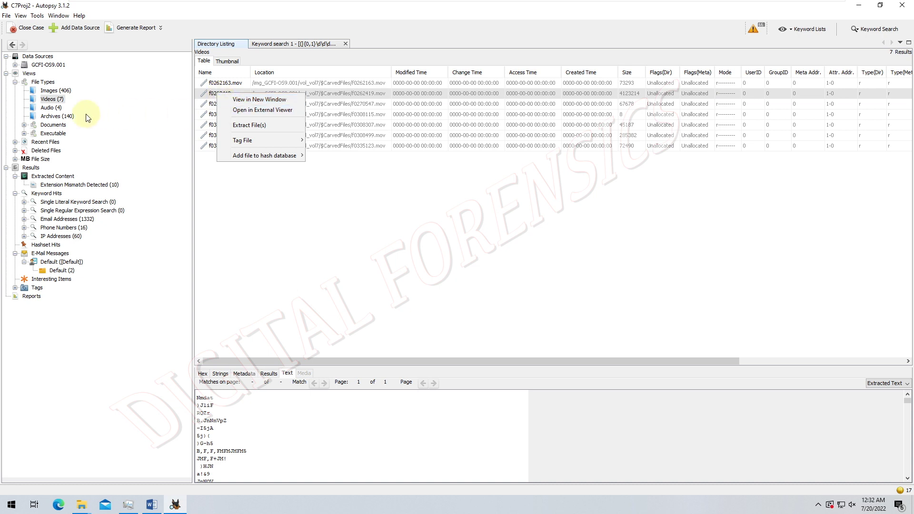
pyautogui.click(53, 114)
# - Check the 4 Audio .wav files, then list the 140 carved Archives files
pyautogui.click(52, 108)
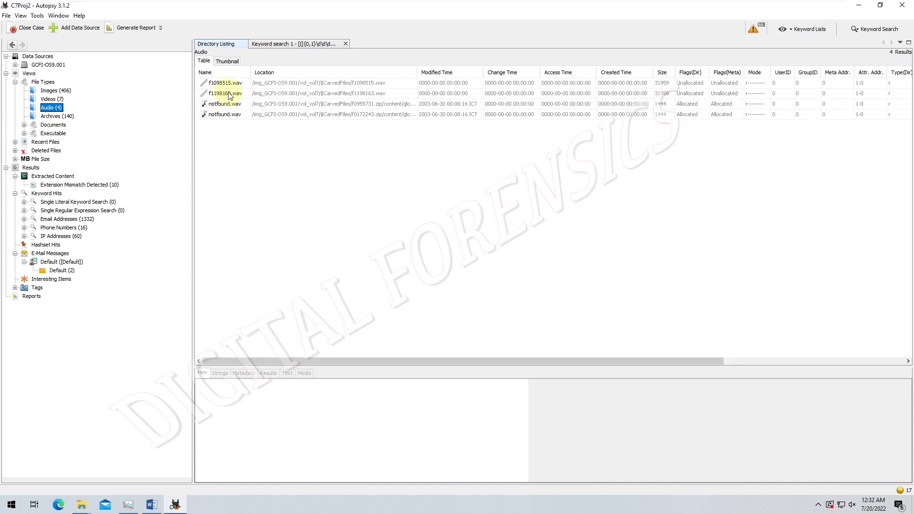
pyautogui.rightClick(228, 94)
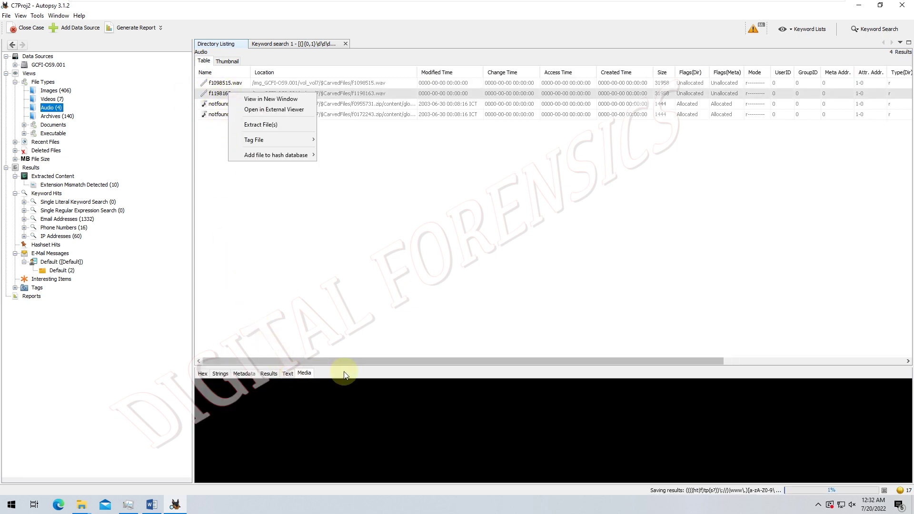
pyautogui.click(376, 395)
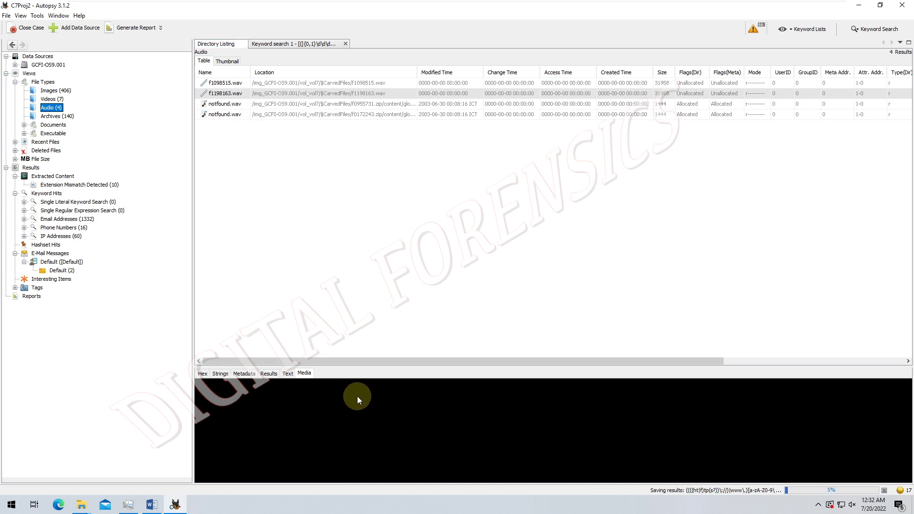
pyautogui.click(58, 117)
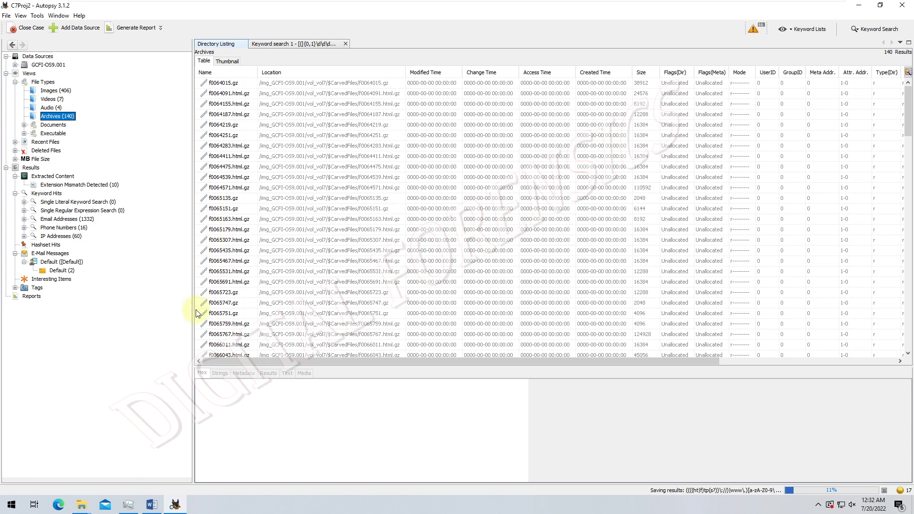
# - Expand GCFI-OS9.001 under Data Sources and open its vol8 Apple_HFS volume
pyautogui.scroll(-3, 197, 312)
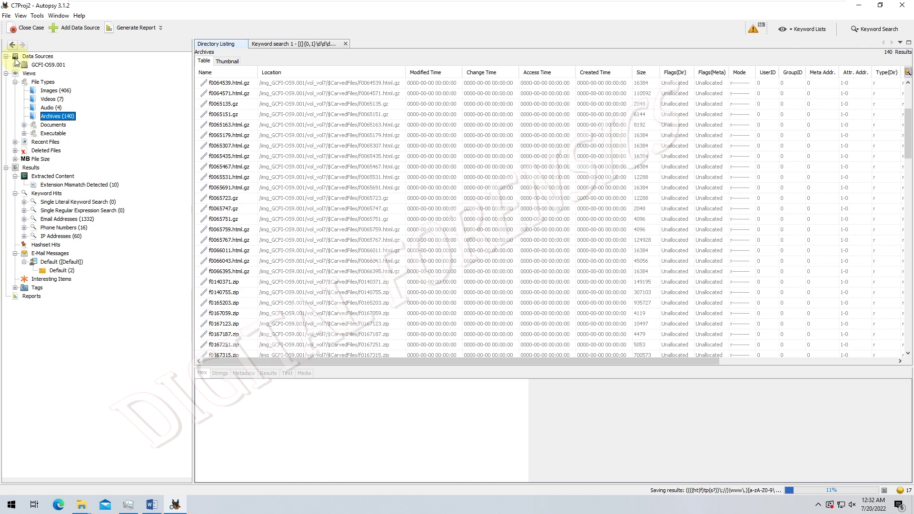
pyautogui.click(14, 64)
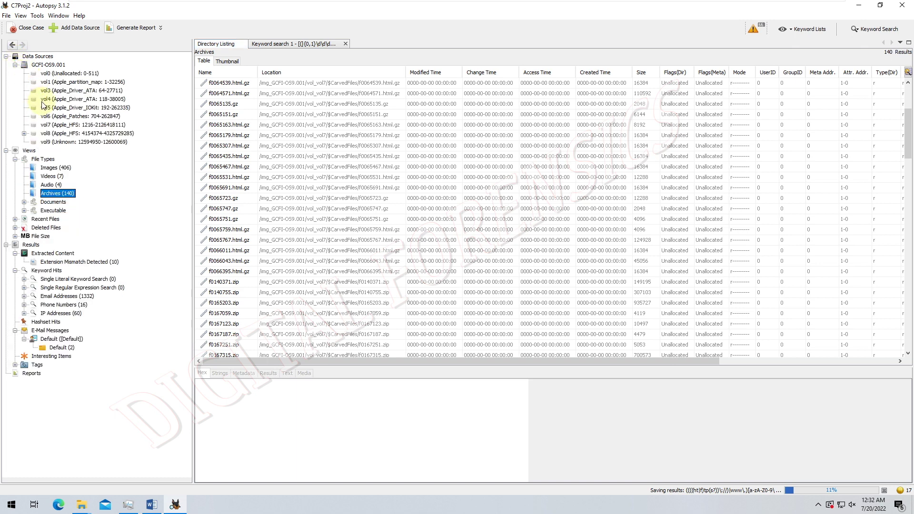
pyautogui.click(56, 135)
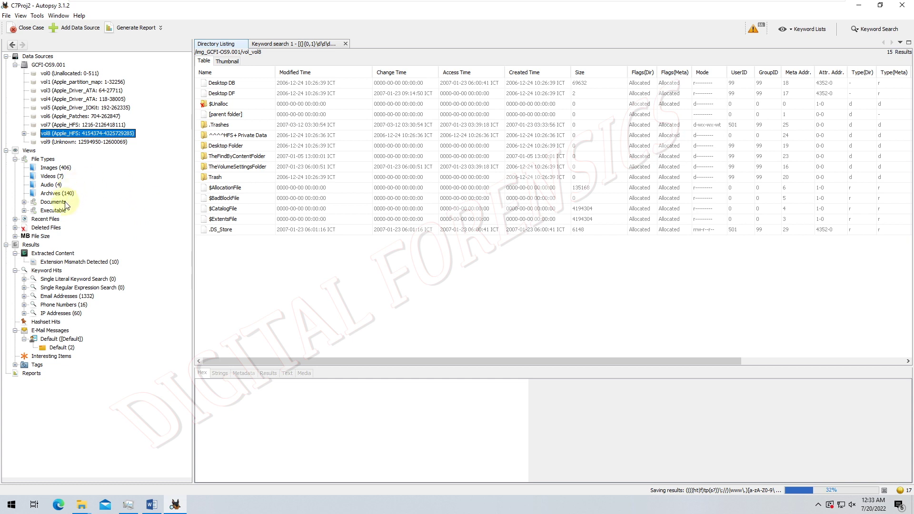
# - Show Documents types (HTML 300, PDF 2, Plain Text 195, Rich Text 7) with a wider Filter Type column
pyautogui.click(42, 211)
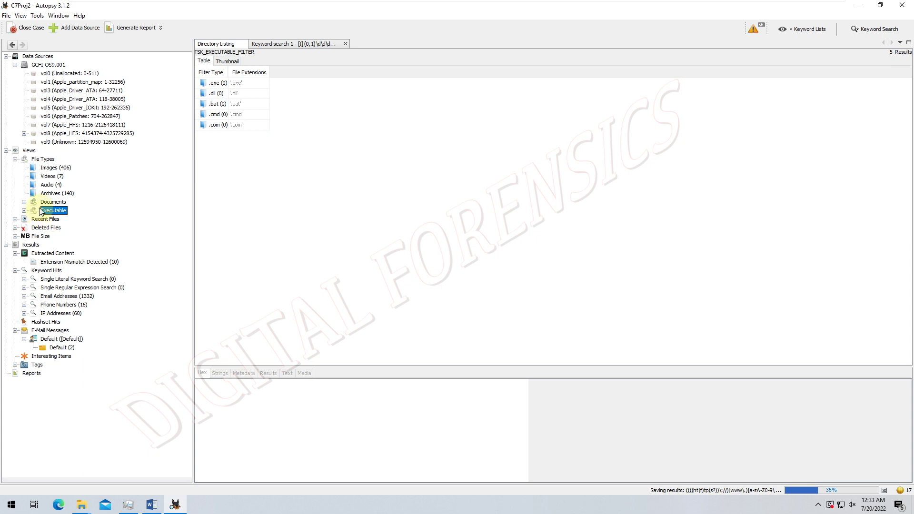
pyautogui.click(41, 201)
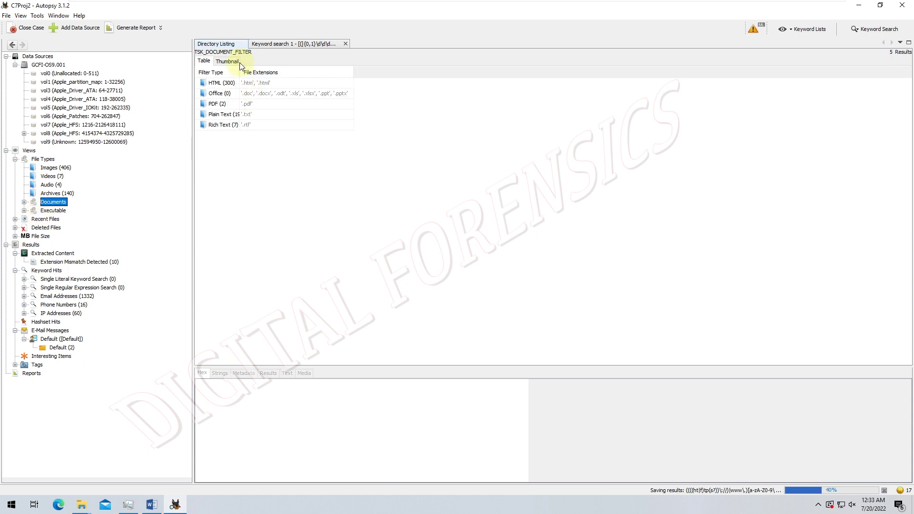
pyautogui.moveTo(240, 73); pyautogui.dragTo(248, 73)
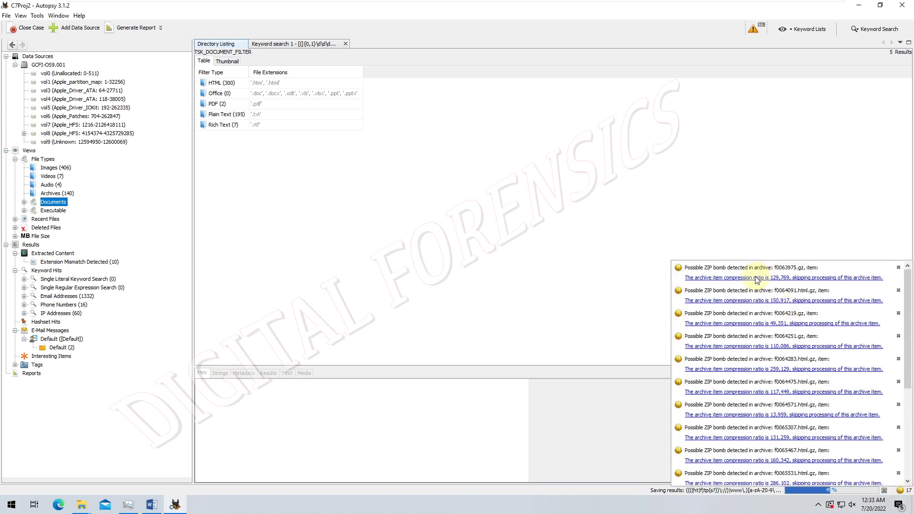
# - Review the ingest messages, then bring up the pending notifications list
pyautogui.click(757, 280)
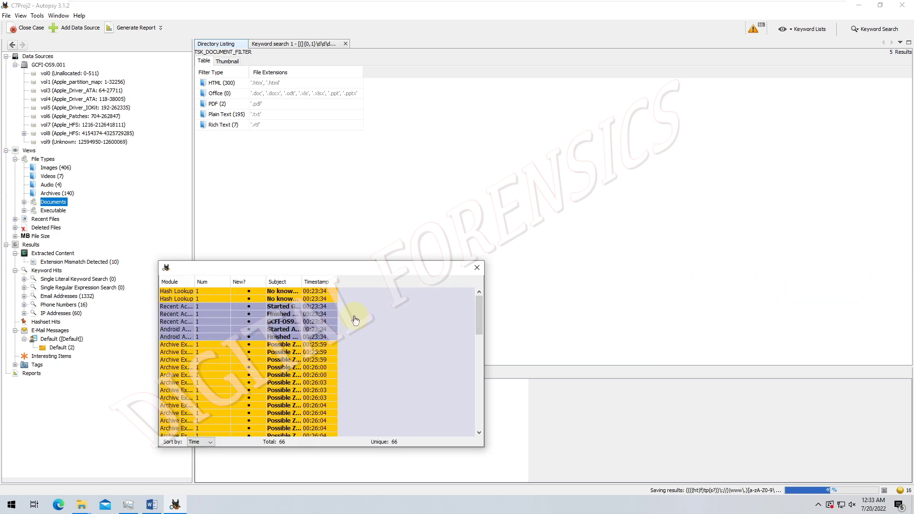
pyautogui.click(477, 268)
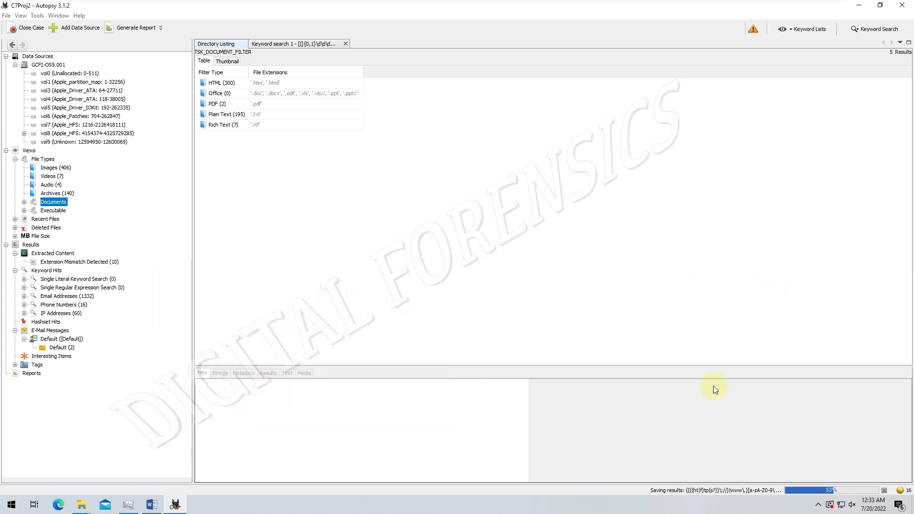
pyautogui.click(899, 490)
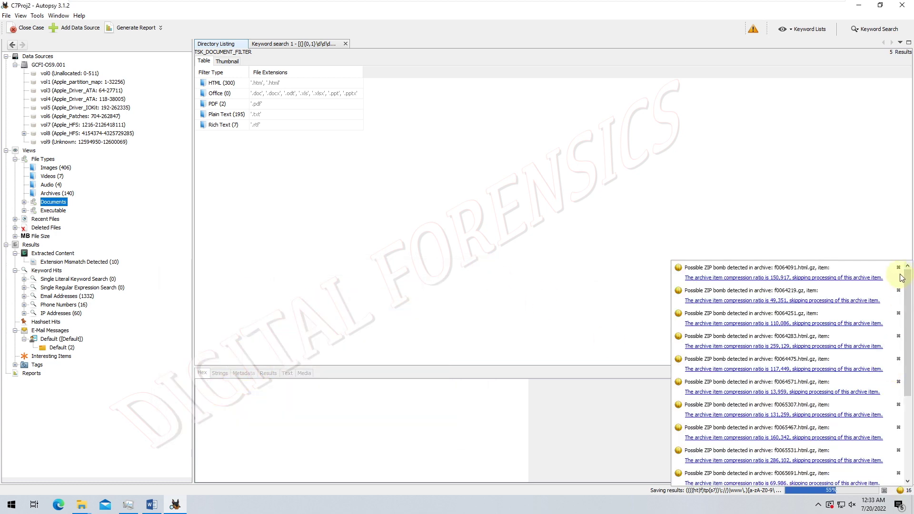
# - Dismiss every Possible ZIP bomb notification until none remain
pyautogui.click(898, 268)
pyautogui.click(898, 268)
pyautogui.click(898, 268)
pyautogui.click(898, 268)
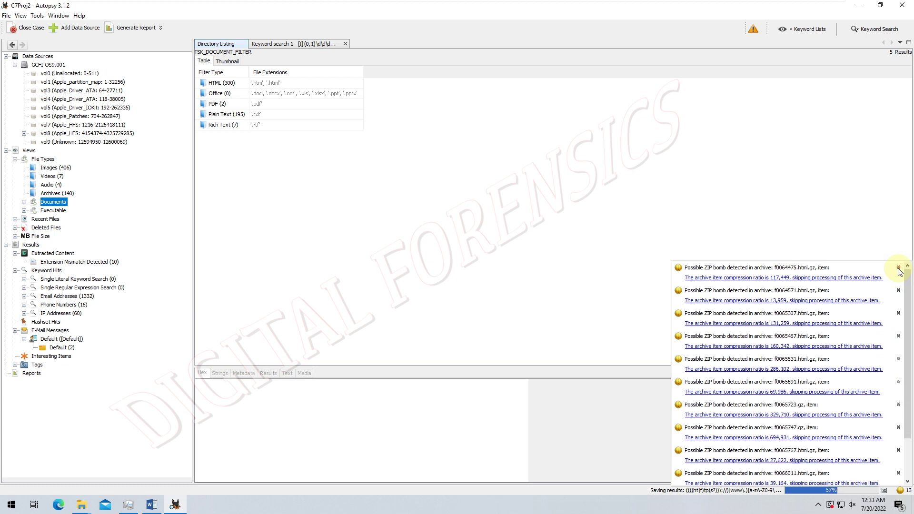
pyautogui.click(898, 268)
pyautogui.click(898, 268)
pyautogui.click(898, 268)
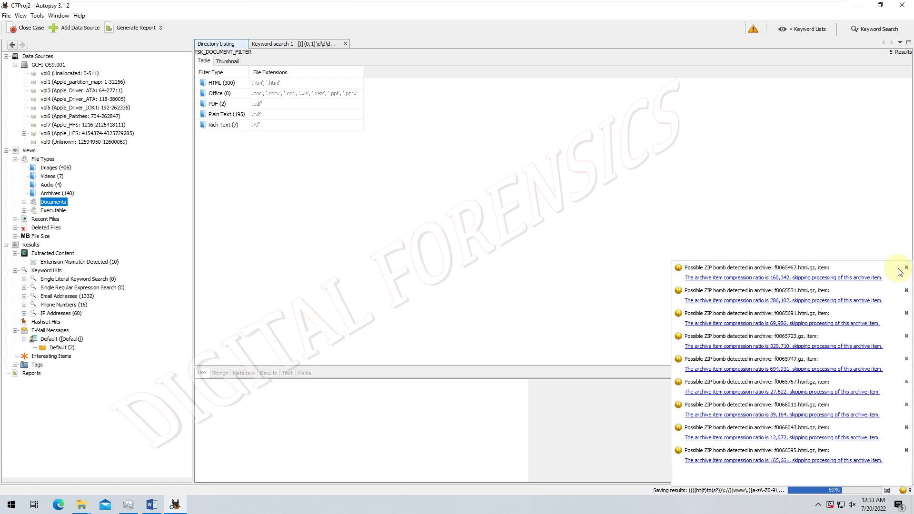
pyautogui.click(906, 267)
pyautogui.click(906, 268)
pyautogui.click(906, 268)
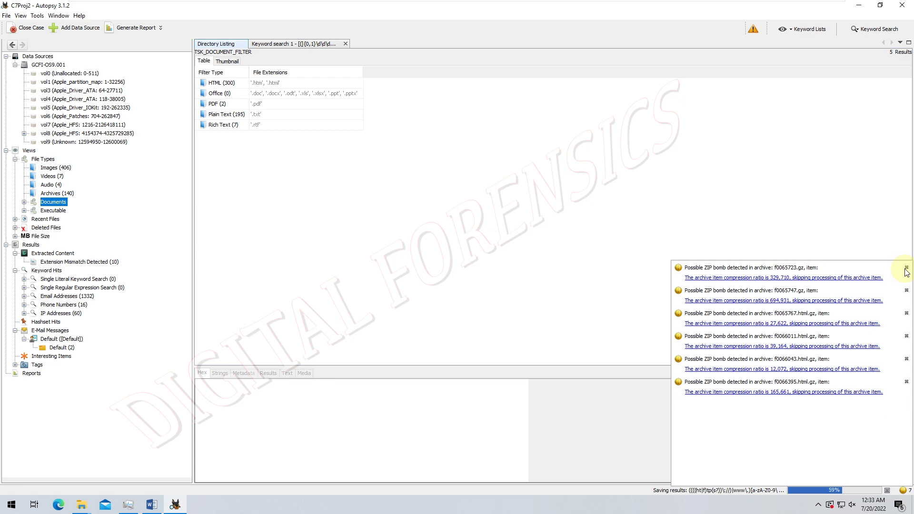
pyautogui.click(905, 267)
pyautogui.click(906, 268)
pyautogui.click(906, 267)
pyautogui.click(905, 267)
pyautogui.click(906, 268)
pyautogui.click(906, 268)
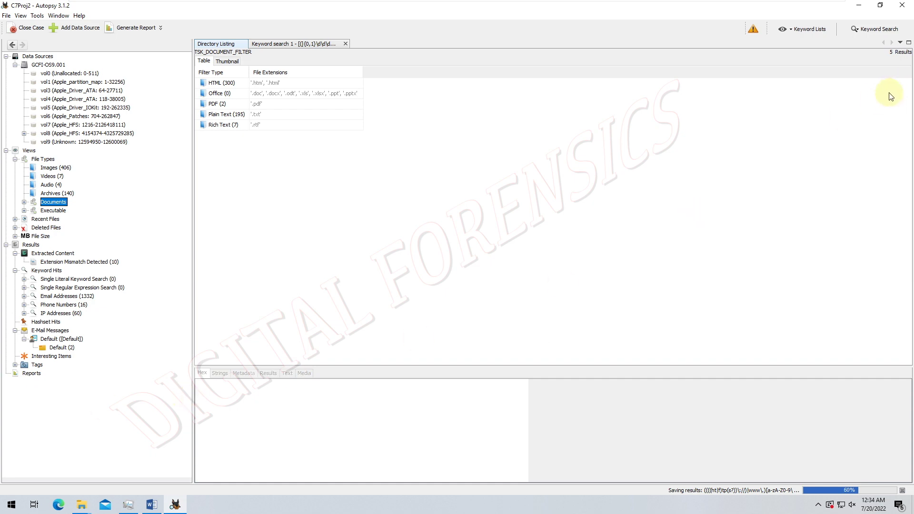
# - Restore the Autopsy window, check the saving-results task details, then close Autopsy
pyautogui.click(880, 5)
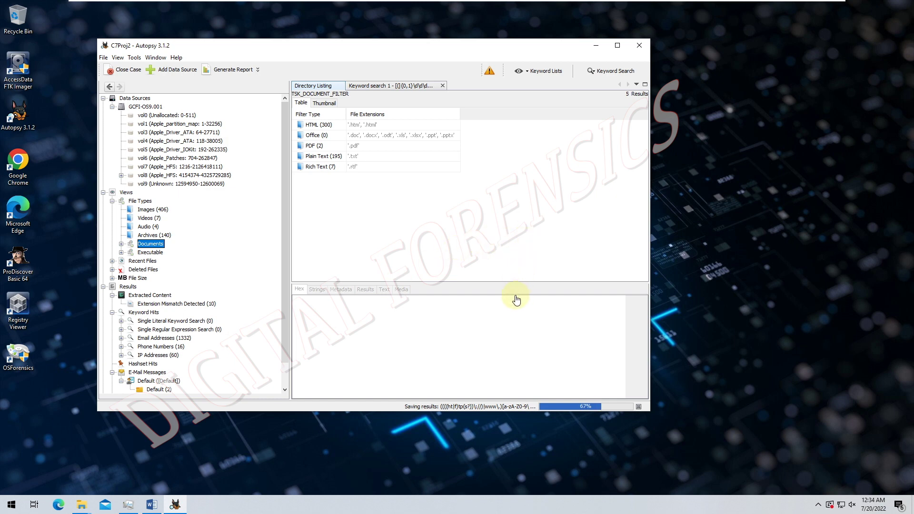
pyautogui.click(564, 407)
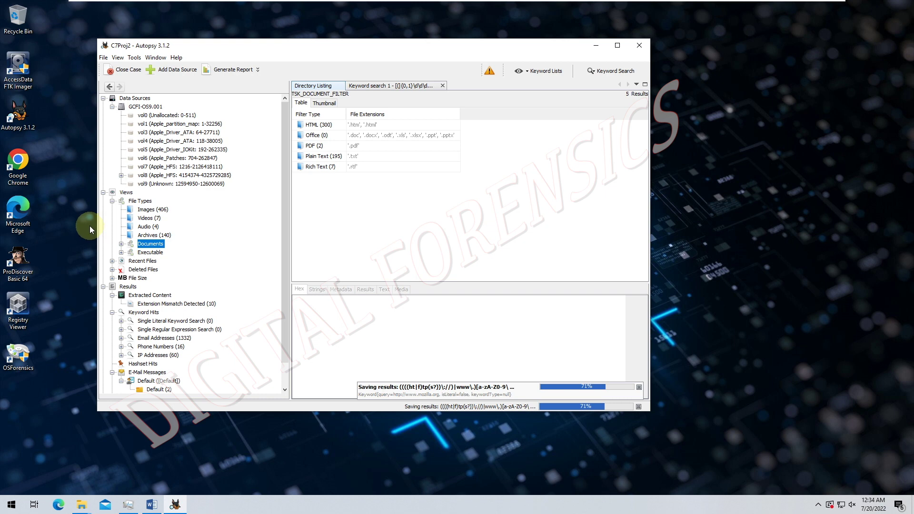
pyautogui.click(437, 352)
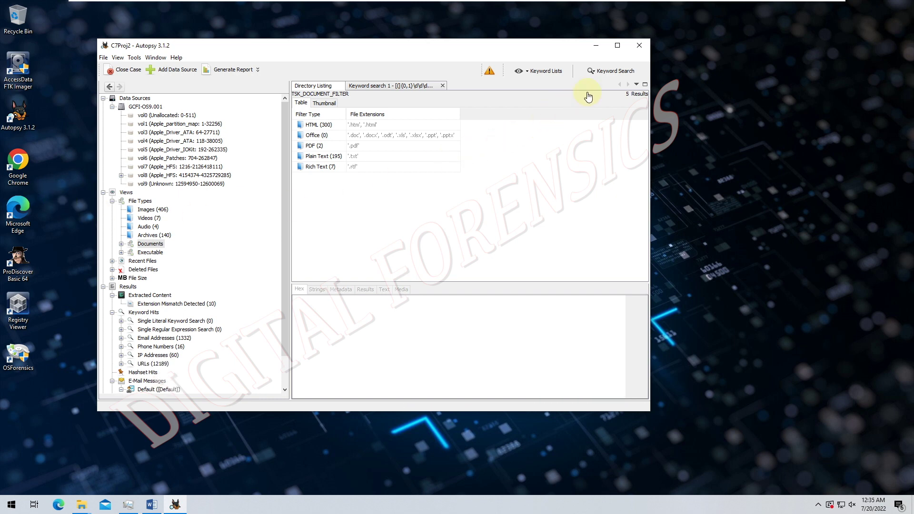
pyautogui.click(639, 46)
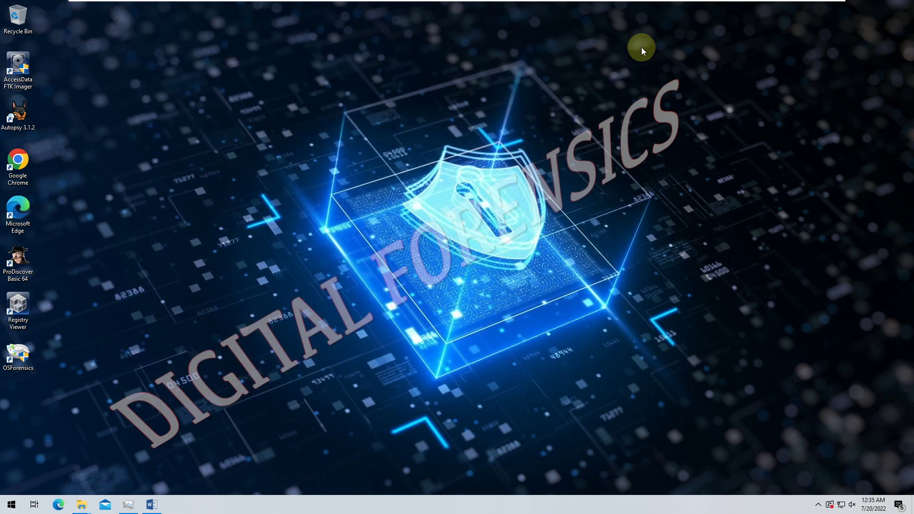
# - Refresh the desktop and highlight the Lab 7.3 title in the Word handout
pyautogui.rightClick(268, 141)
pyautogui.click(286, 169)
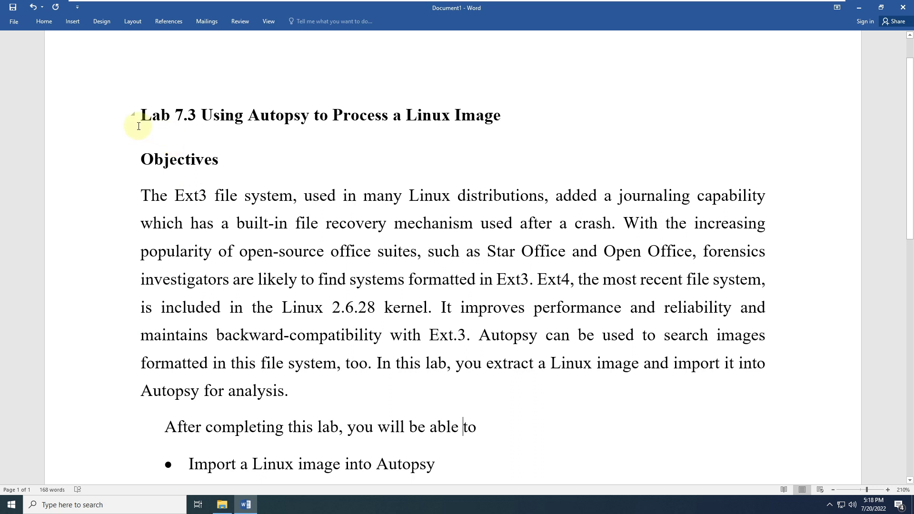
pyautogui.moveTo(138, 122); pyautogui.dragTo(542, 118)
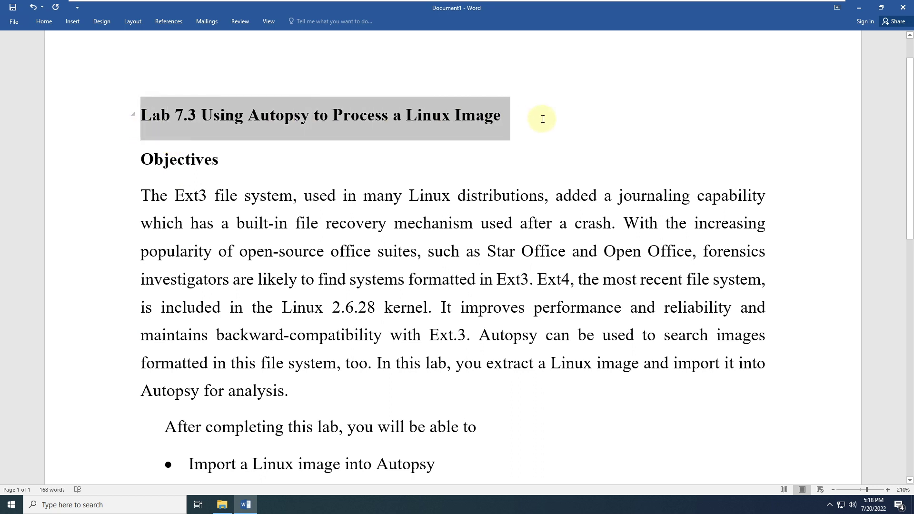
pyautogui.click(366, 171)
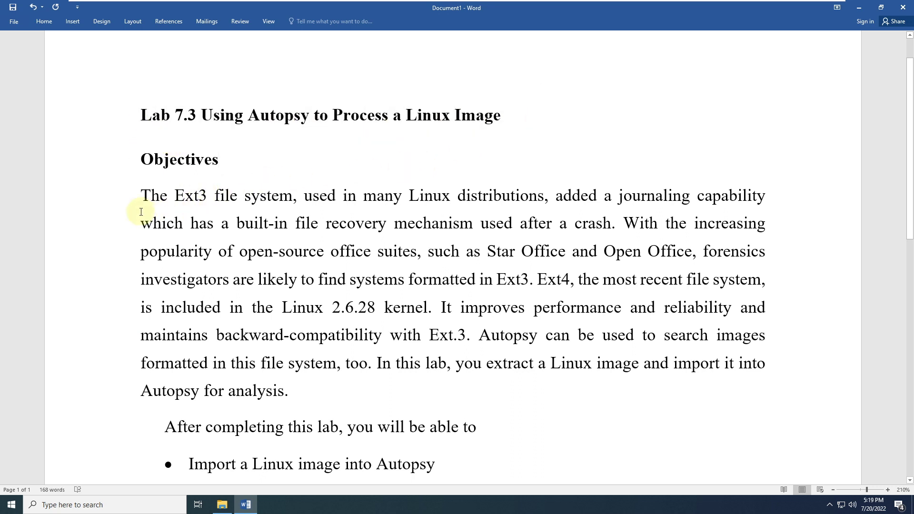
# - Read through the Ext3 and Autopsy paragraphs down to Materials Required, selecting GCPI-LX.xxx
pyautogui.moveTo(142, 198); pyautogui.dragTo(400, 222)
pyautogui.click(352, 240)
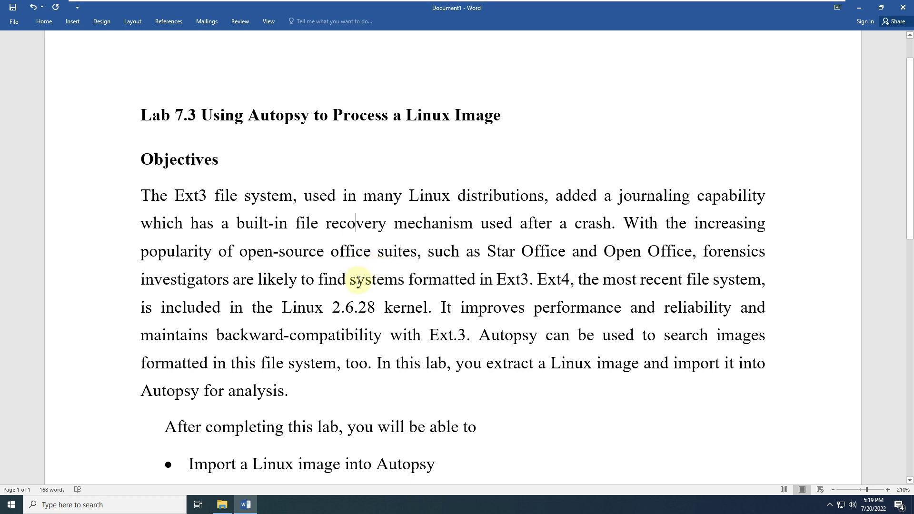
pyautogui.moveTo(477, 343); pyautogui.dragTo(364, 371)
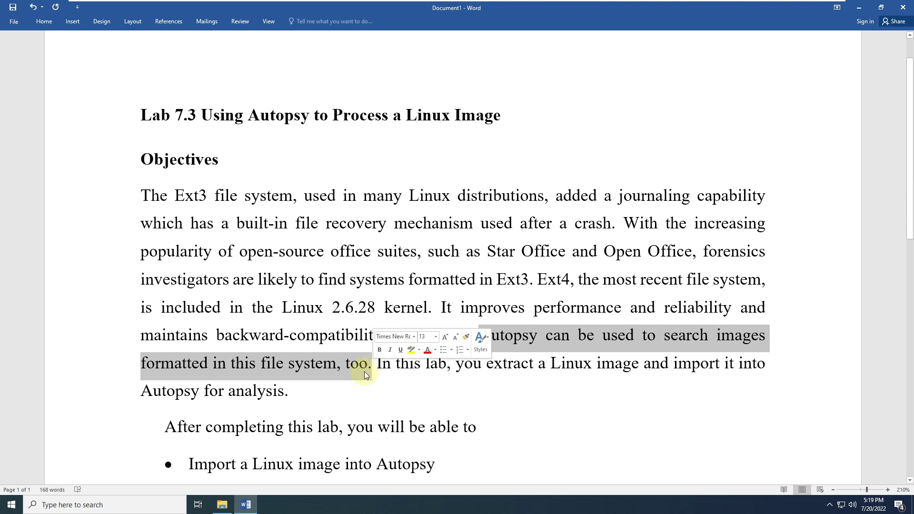
pyautogui.scroll(-5, 364, 371)
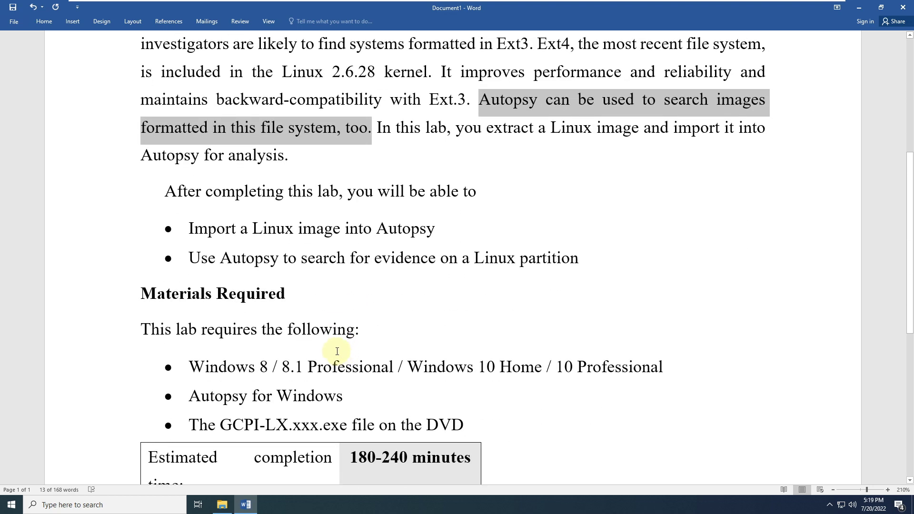
pyautogui.scroll(-3, 331, 346)
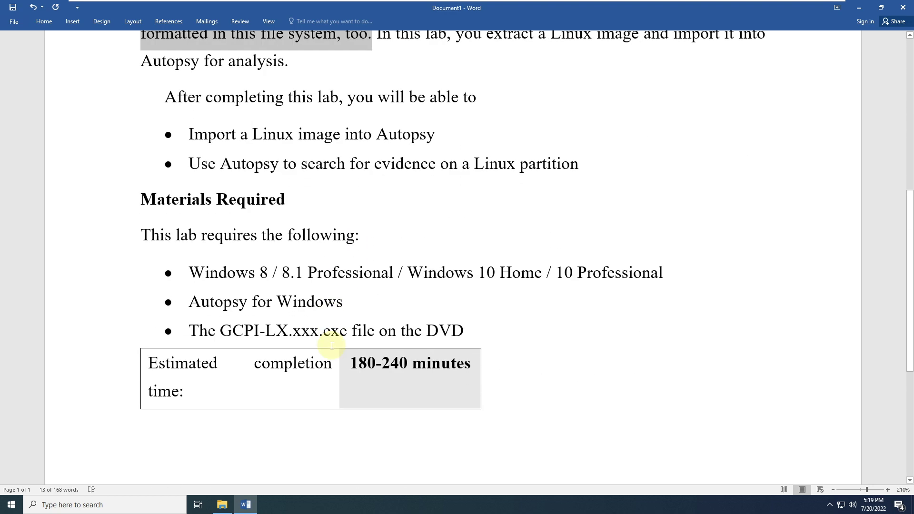
pyautogui.moveTo(227, 332); pyautogui.dragTo(339, 341)
# - Open the disc's Ch07 folder and run the GCFI-LX.xxx self-extracting archive
pyautogui.click(222, 505)
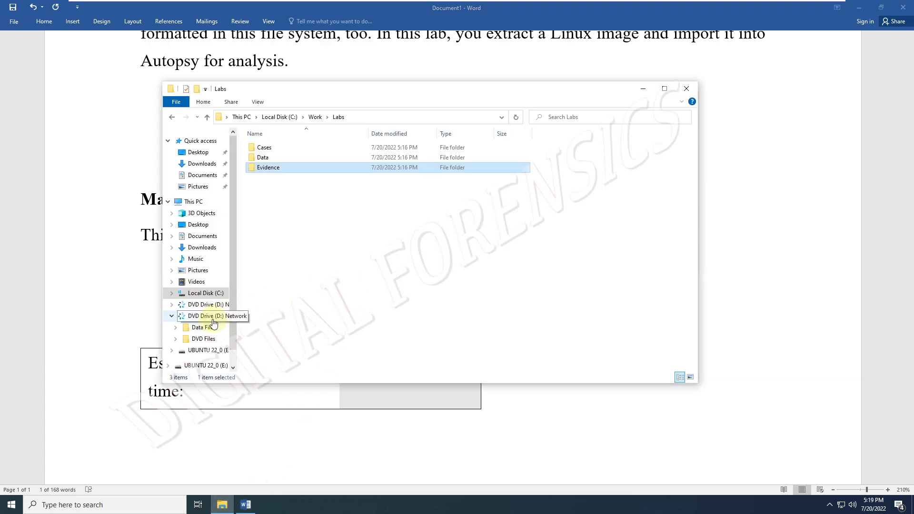
pyautogui.click(205, 328)
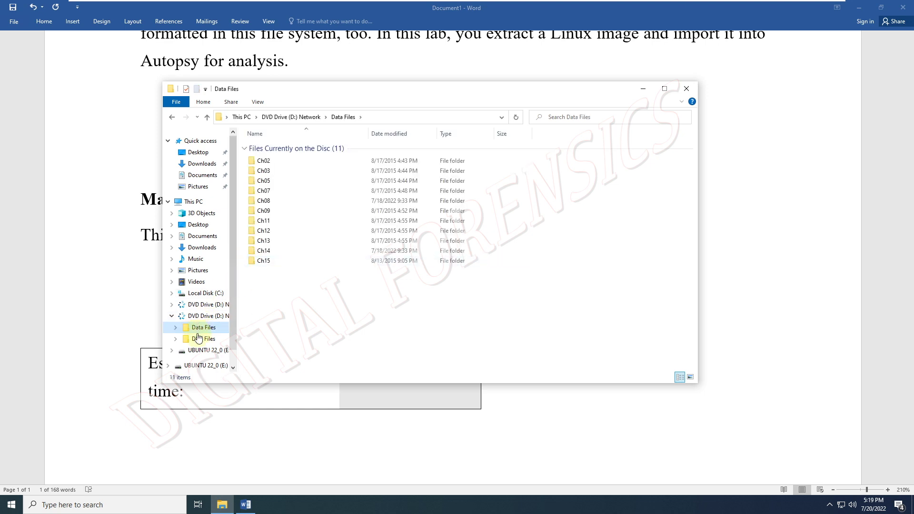
pyautogui.doubleClick(265, 191)
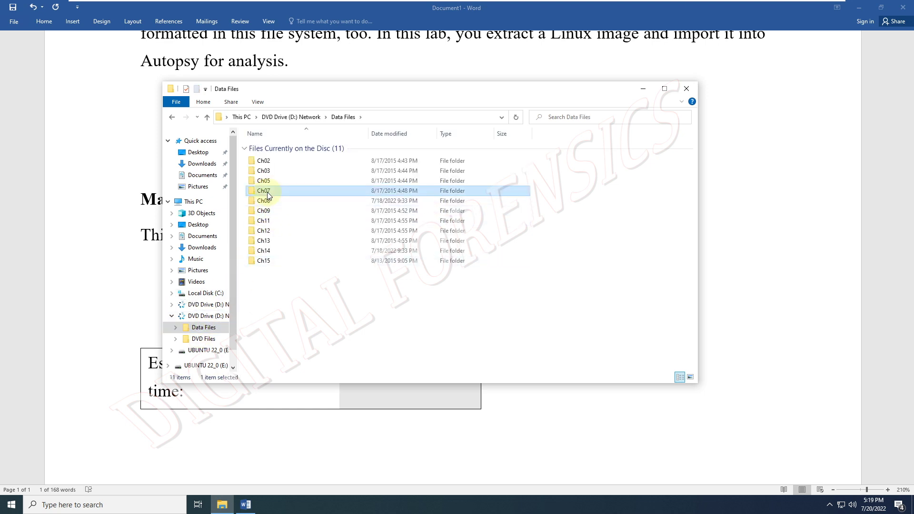
pyautogui.click(267, 181)
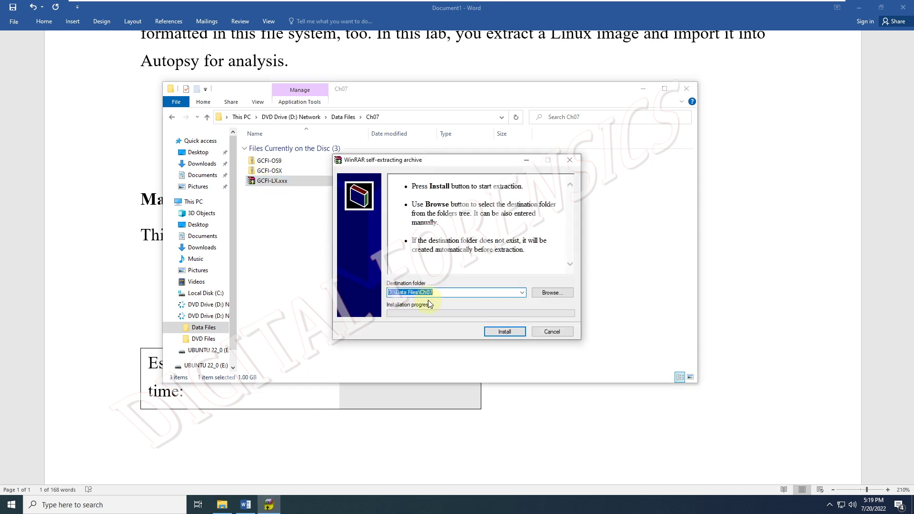
# - Set the extraction destination to C:\Work\Labs\Evidence and start extracting
pyautogui.click(547, 292)
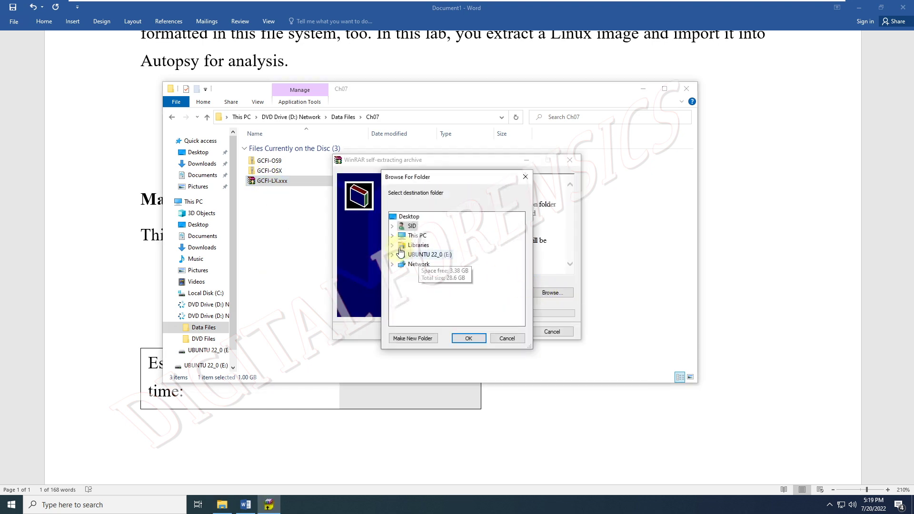
pyautogui.doubleClick(415, 237)
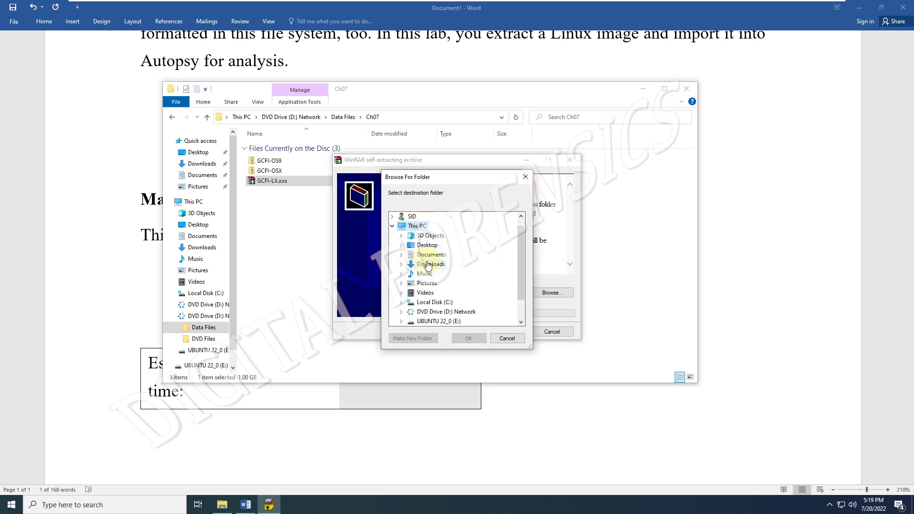
pyautogui.scroll(-2, 430, 271)
pyautogui.doubleClick(434, 274)
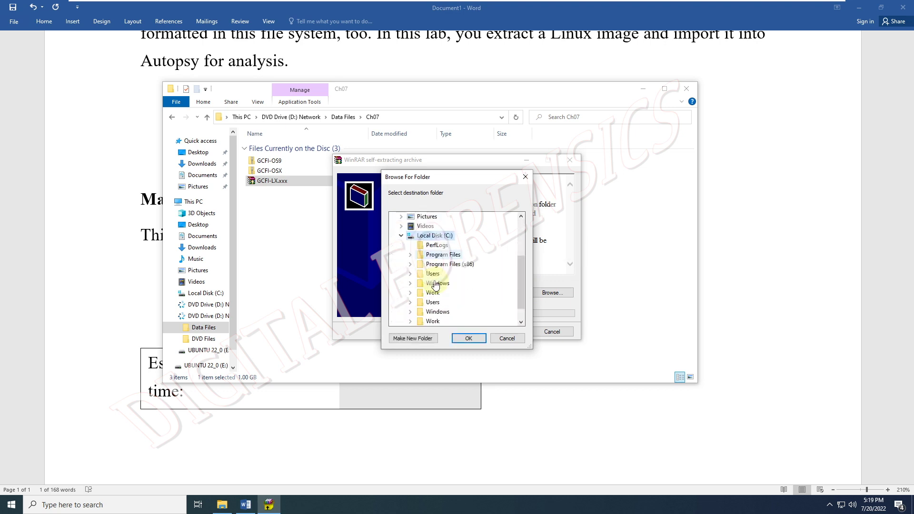
pyautogui.scroll(-1, 436, 275)
pyautogui.doubleClick(438, 273)
pyautogui.click(449, 273)
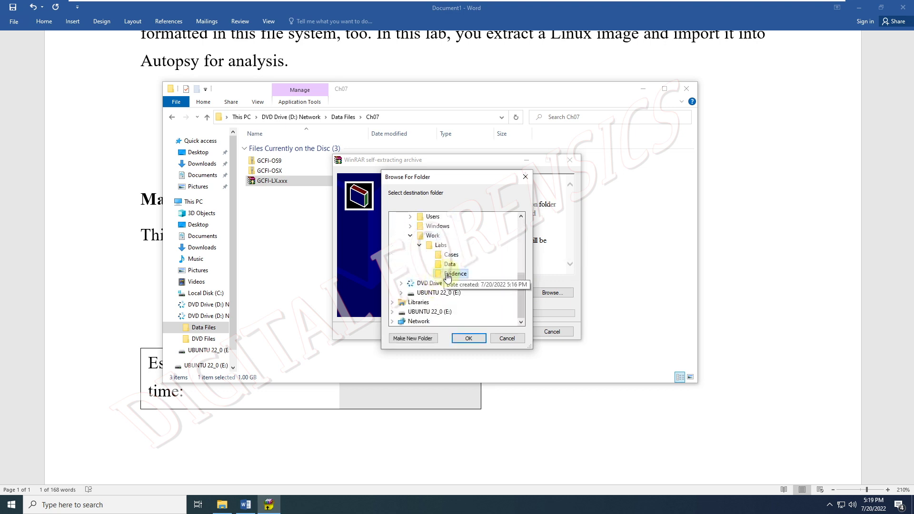
pyautogui.click(469, 338)
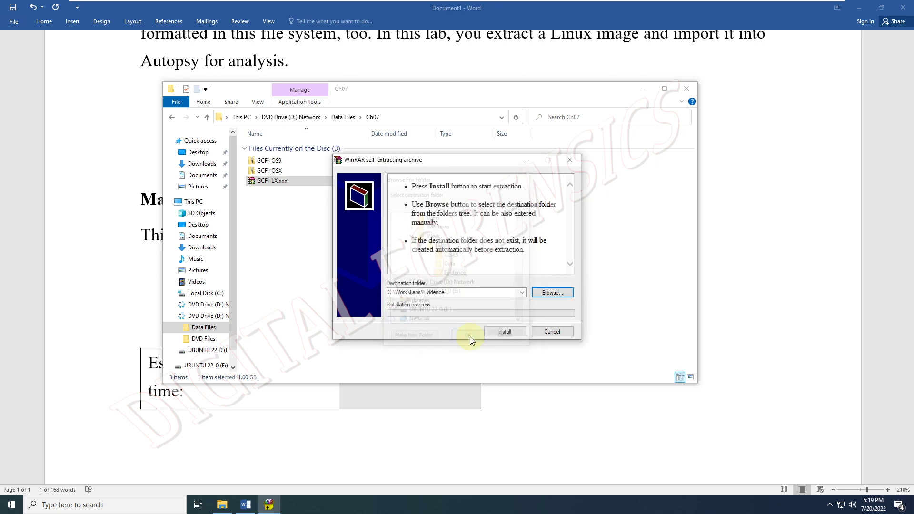
pyautogui.click(505, 332)
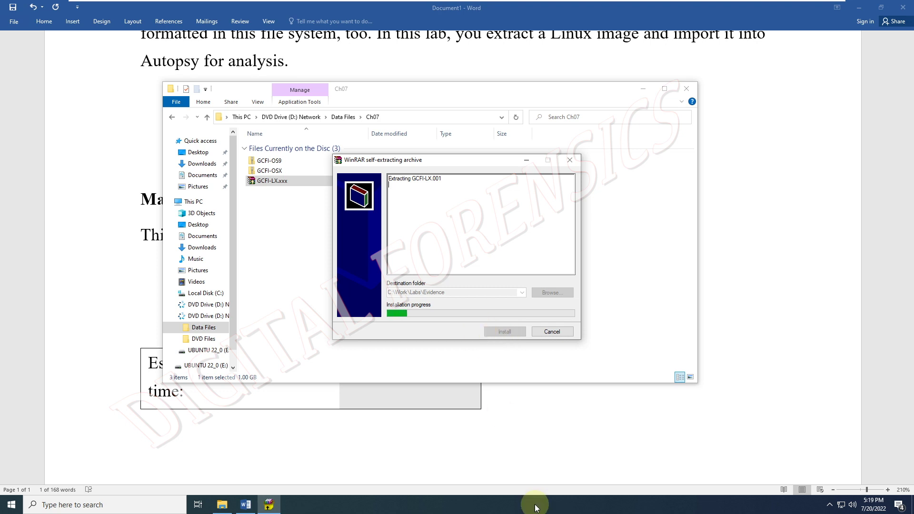
# - Check CPU and memory usage in Task Manager during extraction, then close it
pyautogui.rightClick(666, 503)
pyautogui.click(709, 455)
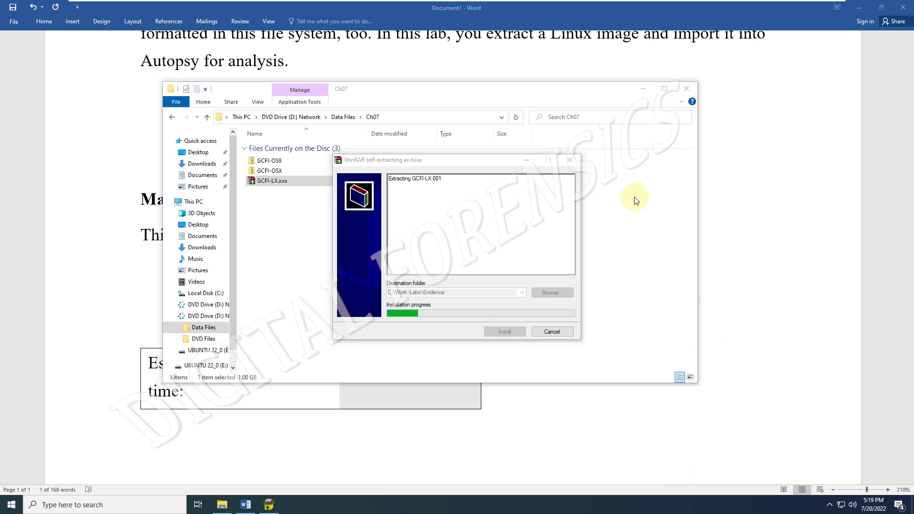
pyautogui.click(143, 106)
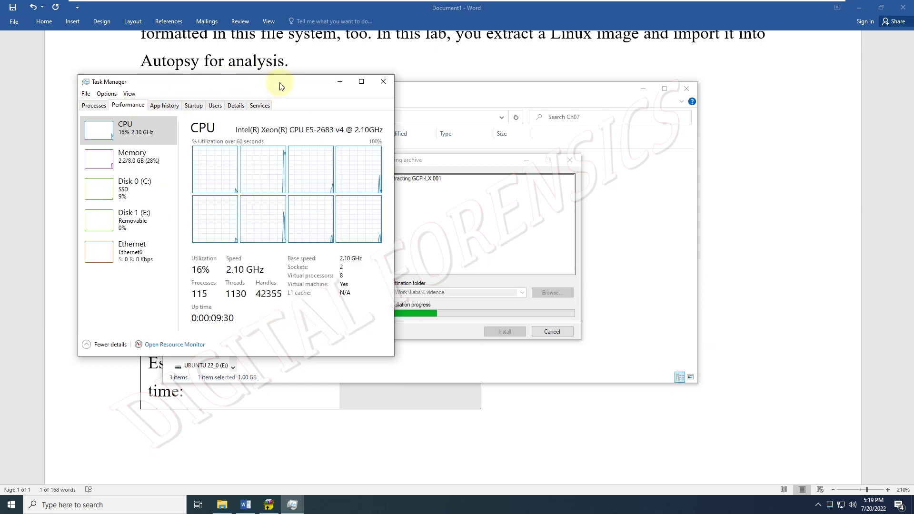
pyautogui.moveTo(278, 85); pyautogui.dragTo(753, 121)
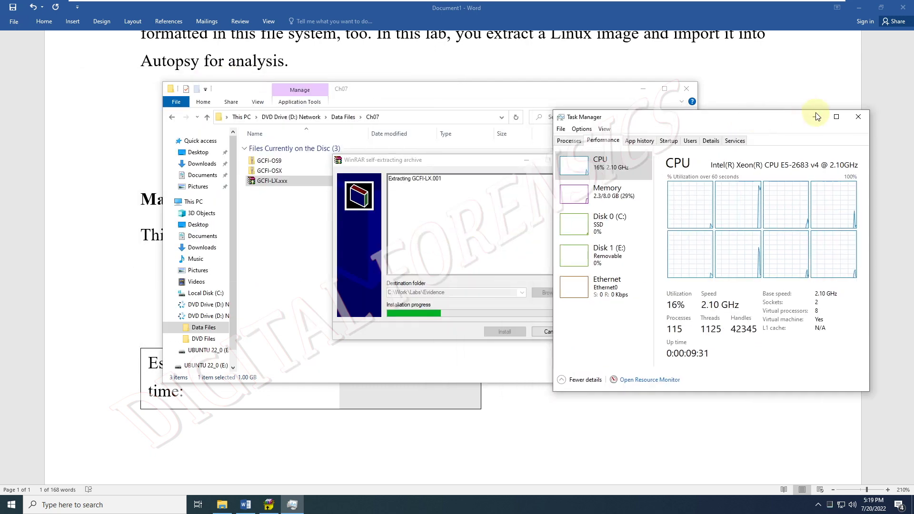
pyautogui.click(858, 116)
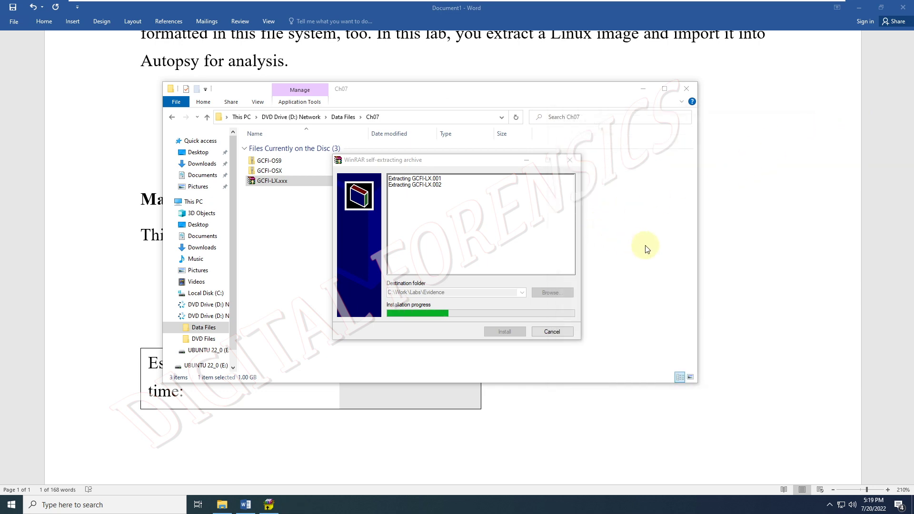
pyautogui.click(363, 194)
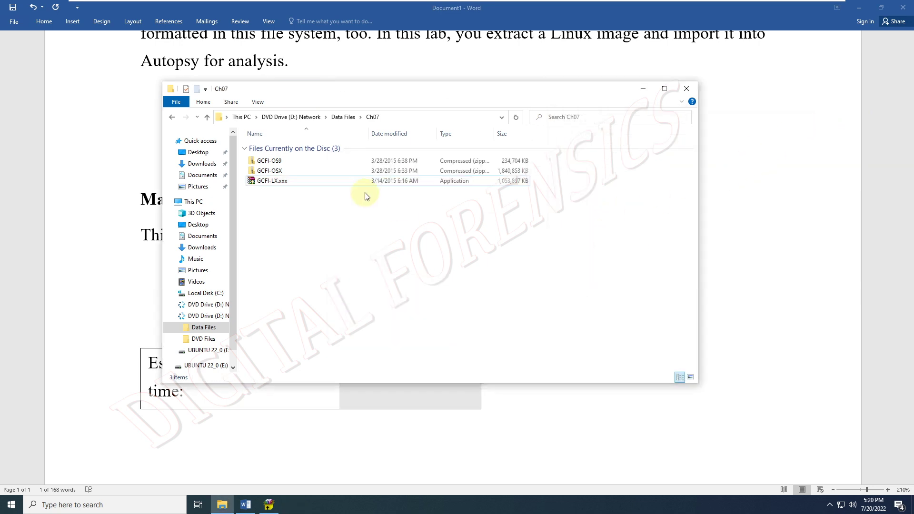
# - Navigate from Local Disk (C:) through Work and Labs into the Evidence folder
pyautogui.scroll(-1, 234, 305)
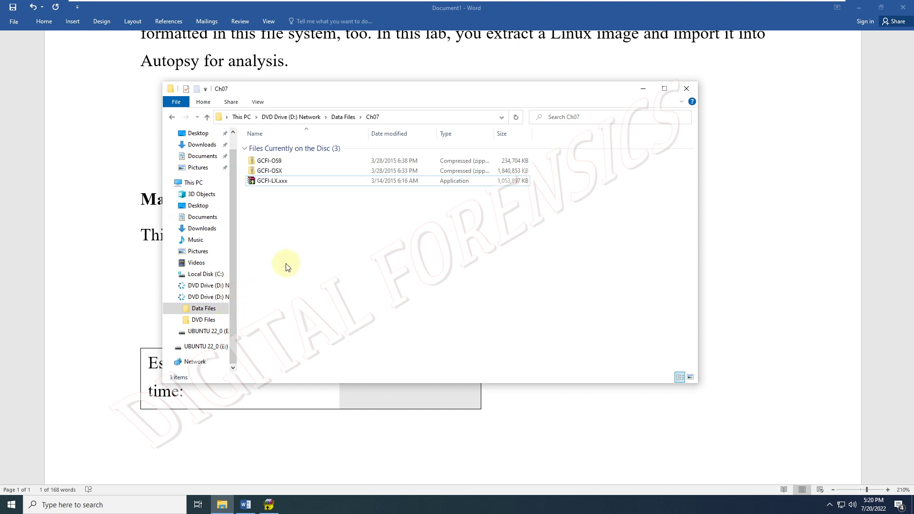
pyautogui.scroll(1, 235, 261)
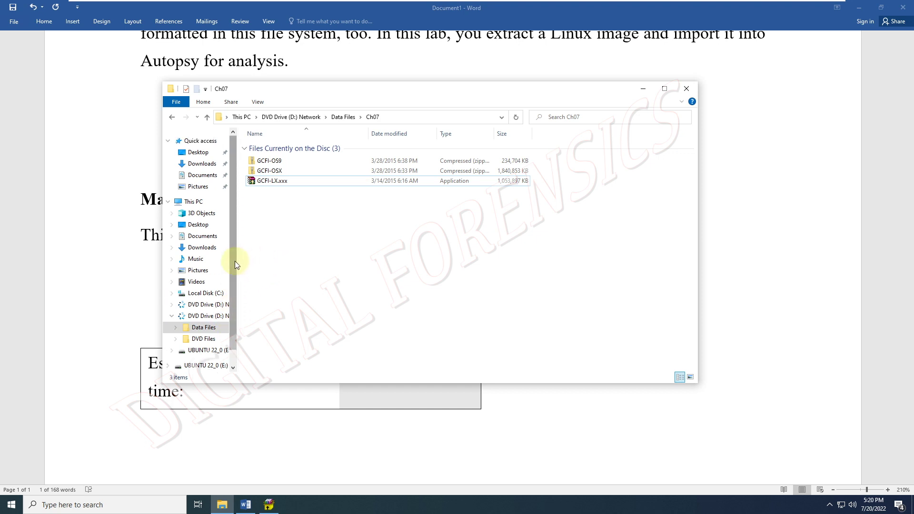
pyautogui.click(270, 504)
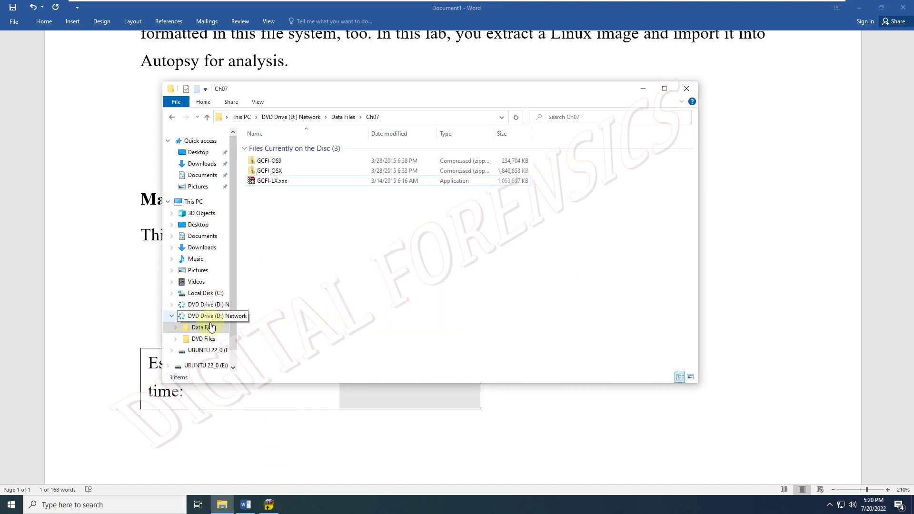
pyautogui.click(204, 293)
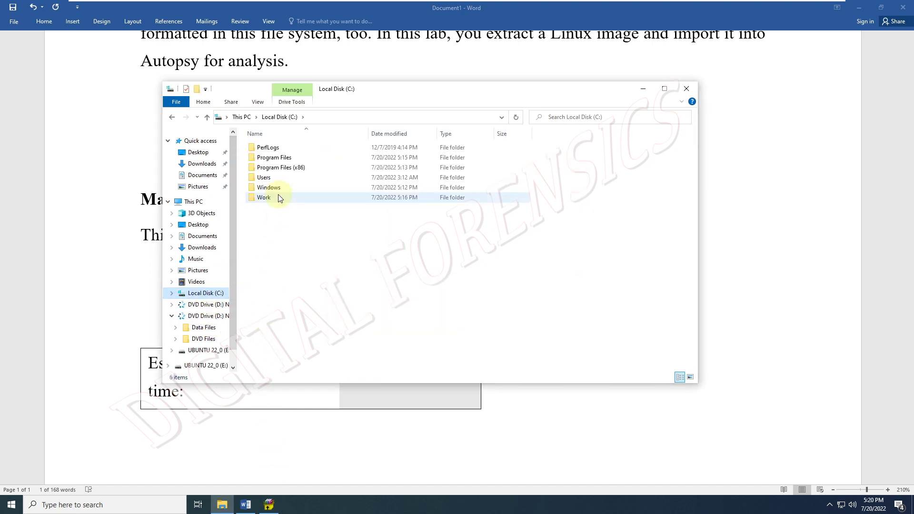
pyautogui.doubleClick(279, 198)
pyautogui.doubleClick(269, 147)
pyautogui.click(267, 167)
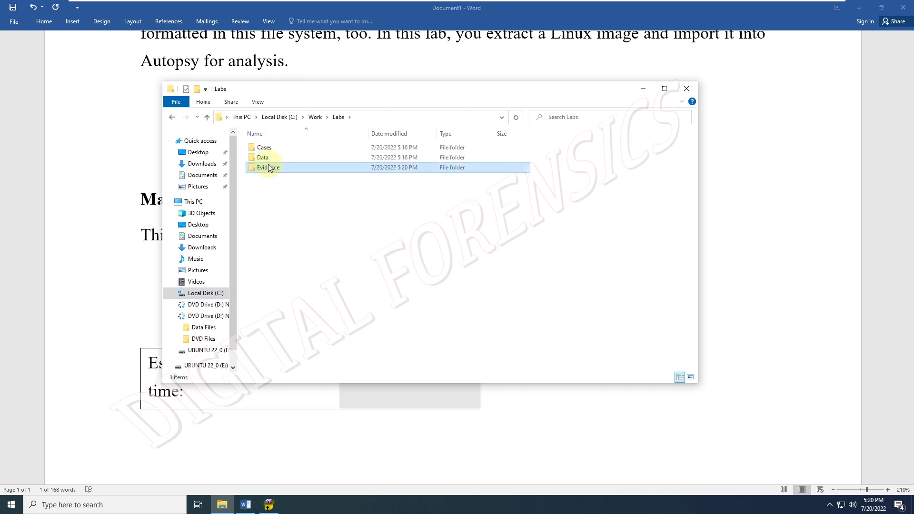
pyautogui.doubleClick(268, 167)
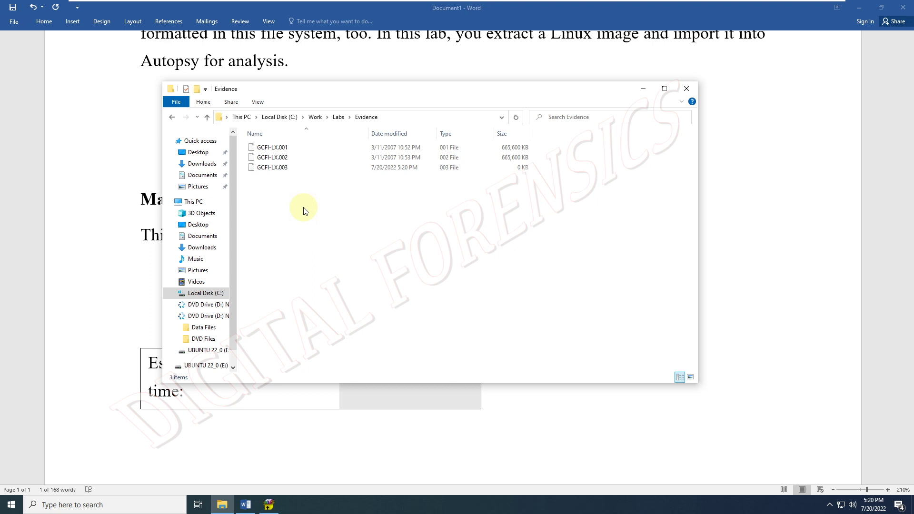
# - Create a new folder named Lab7.3 inside Evidence
pyautogui.rightClick(268, 211)
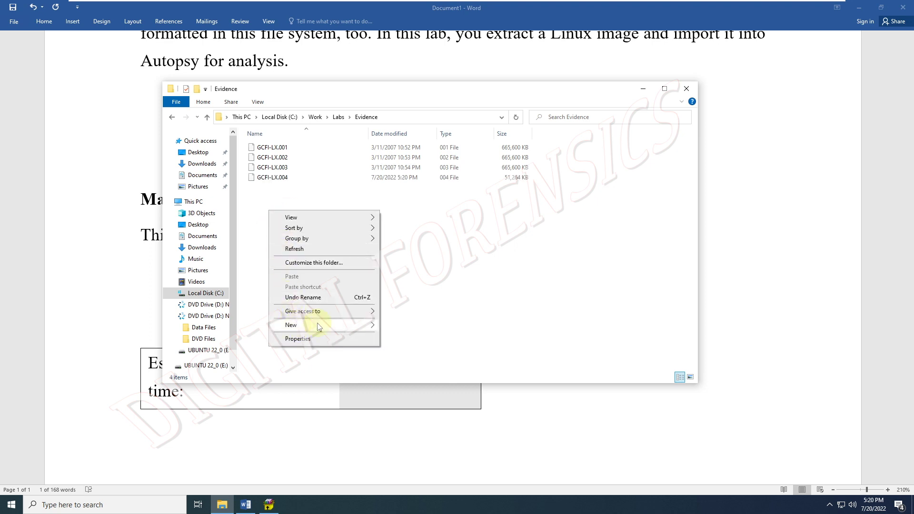
pyautogui.moveTo(317, 324)
pyautogui.click(403, 326)
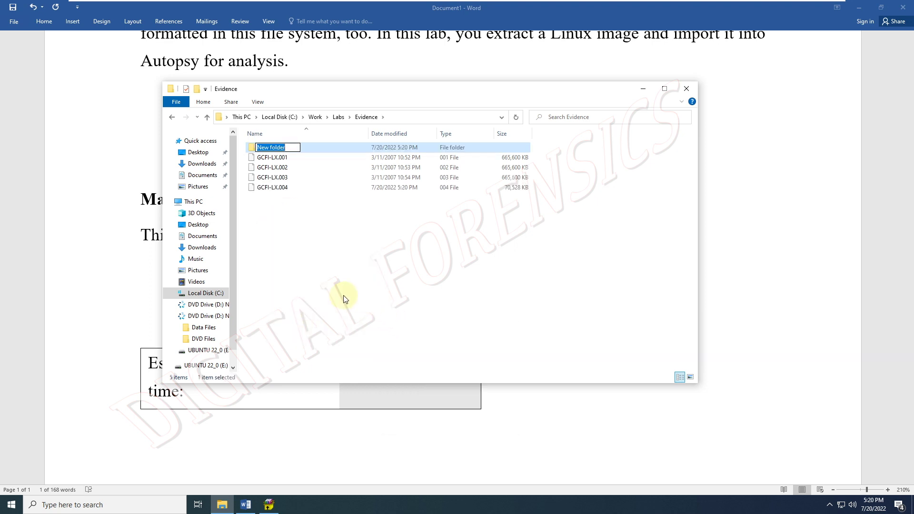
pyautogui.write('Lab7.3')
pyautogui.press('Return')
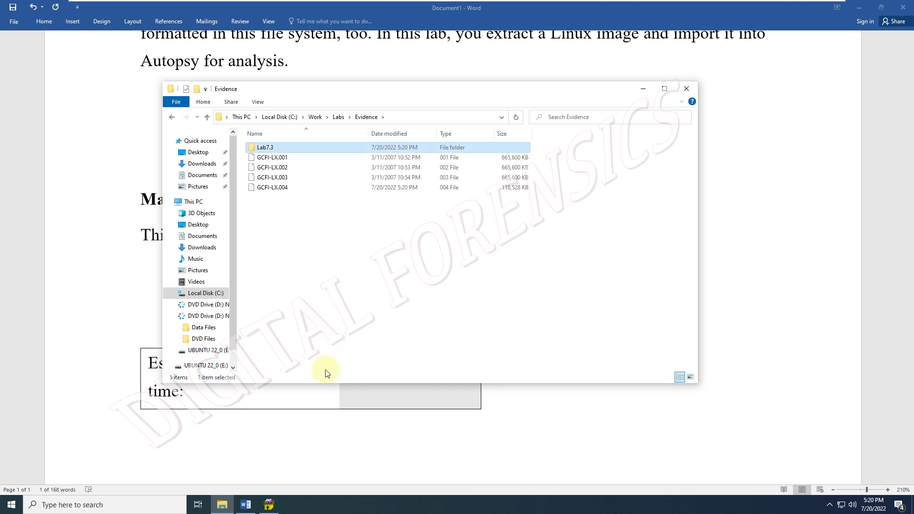
# - Once extraction finishes, move GCFI-LX.001 through .005 into Lab7.3
pyautogui.click(326, 368)
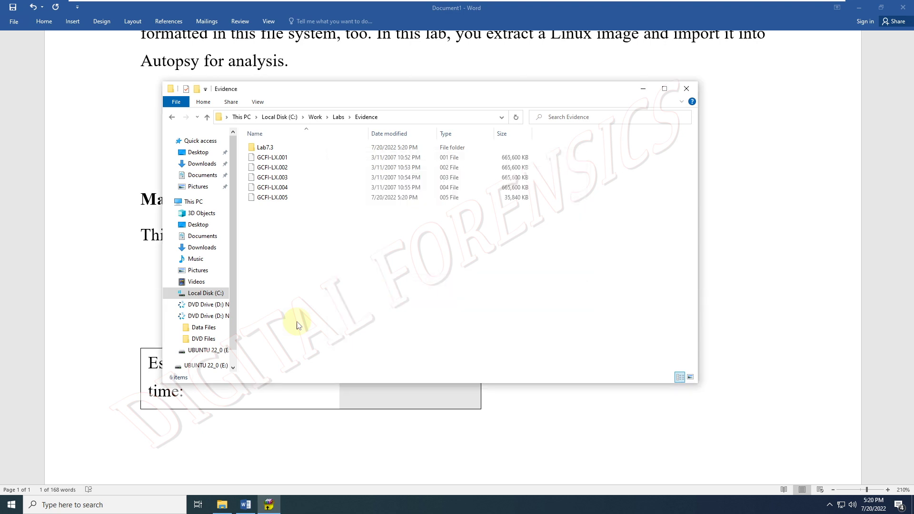
pyautogui.click(275, 510)
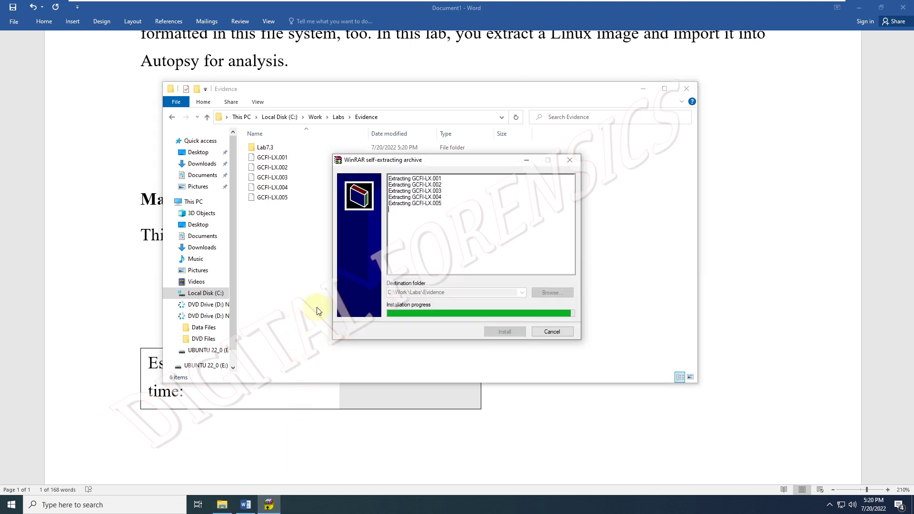
pyautogui.moveTo(315, 256); pyautogui.dragTo(266, 155)
pyautogui.doubleClick(265, 148)
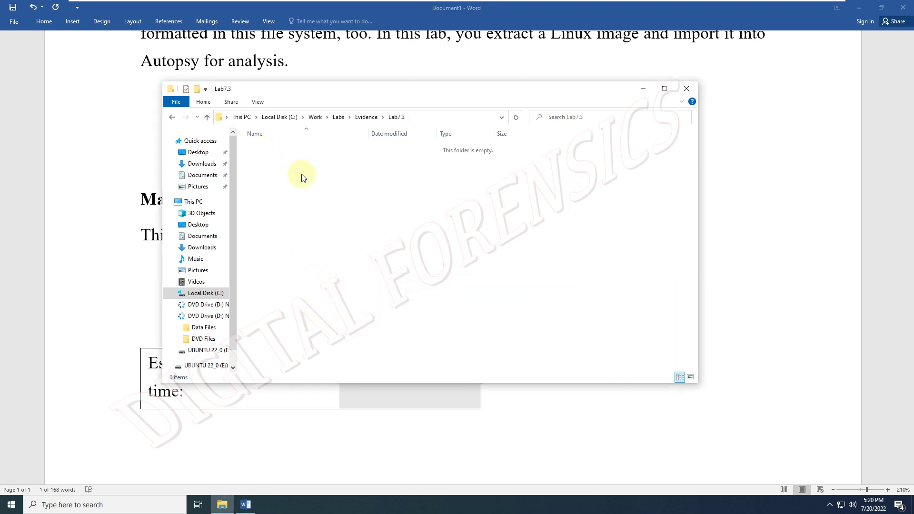
pyautogui.hotkey('ctrl', 'v')
pyautogui.click(364, 238)
pyautogui.click(871, 51)
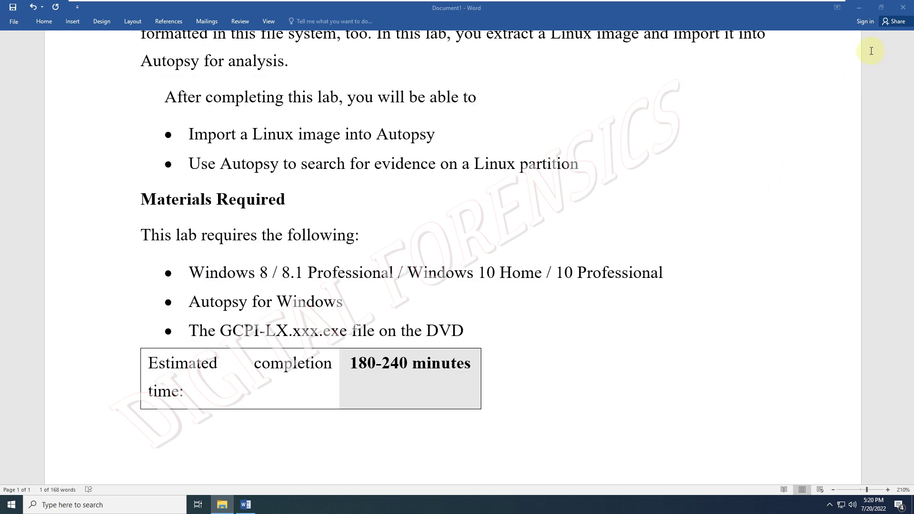
pyautogui.click(859, 8)
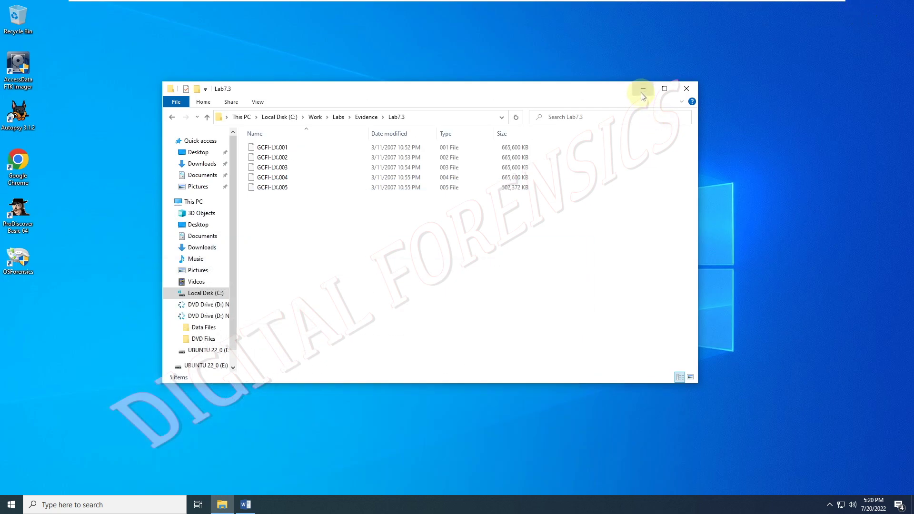
# - Refresh the desktop and launch Autopsy as administrator, accepting the UAC prompt
pyautogui.click(642, 89)
pyautogui.rightClick(303, 126)
pyautogui.click(309, 157)
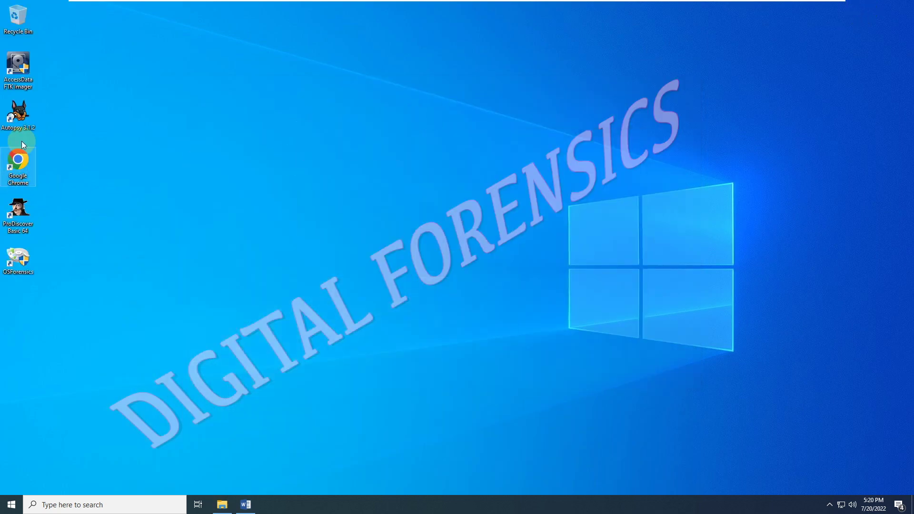
pyautogui.rightClick(18, 114)
pyautogui.click(52, 142)
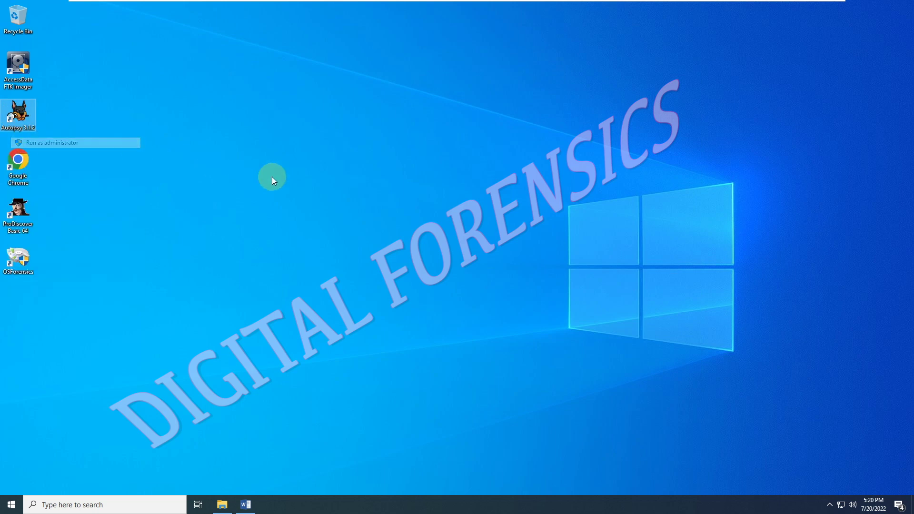
pyautogui.click(424, 314)
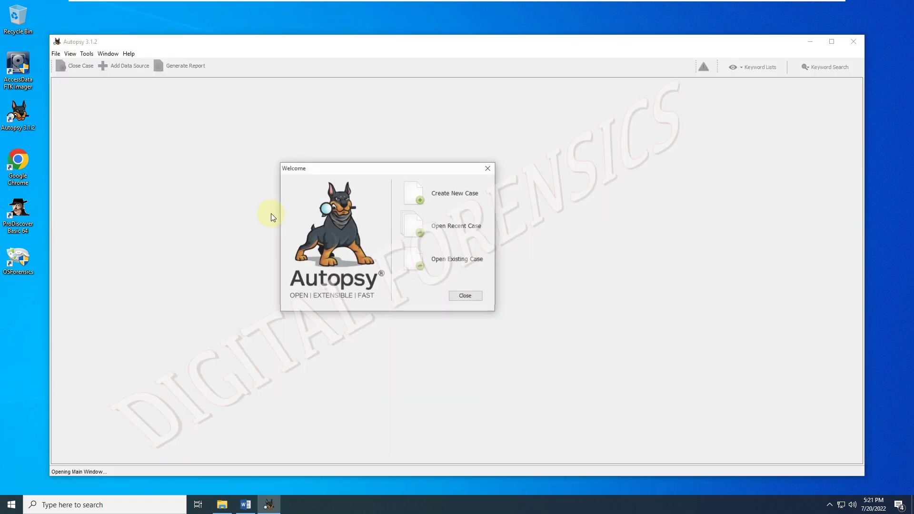
# - Start a new case named C7Proj3 with base directory C:\Work\Labs\Cases
pyautogui.click(415, 195)
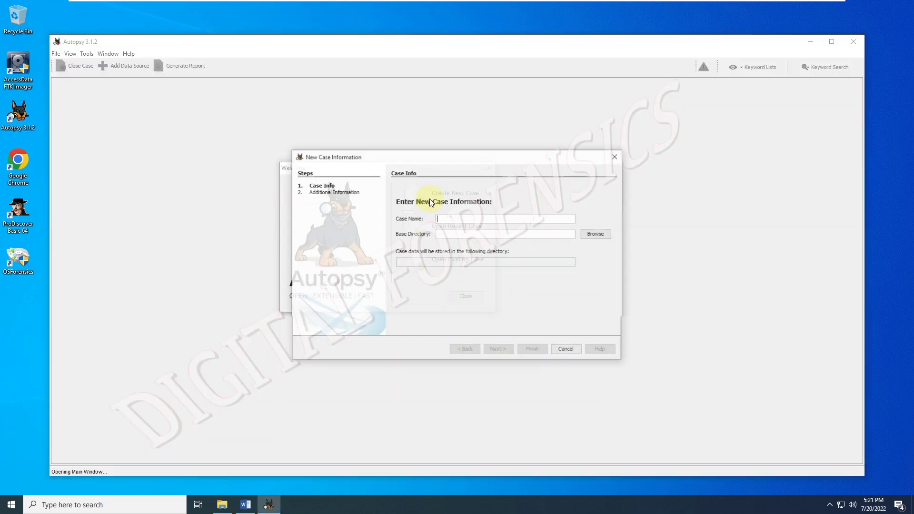
pyautogui.write('C')
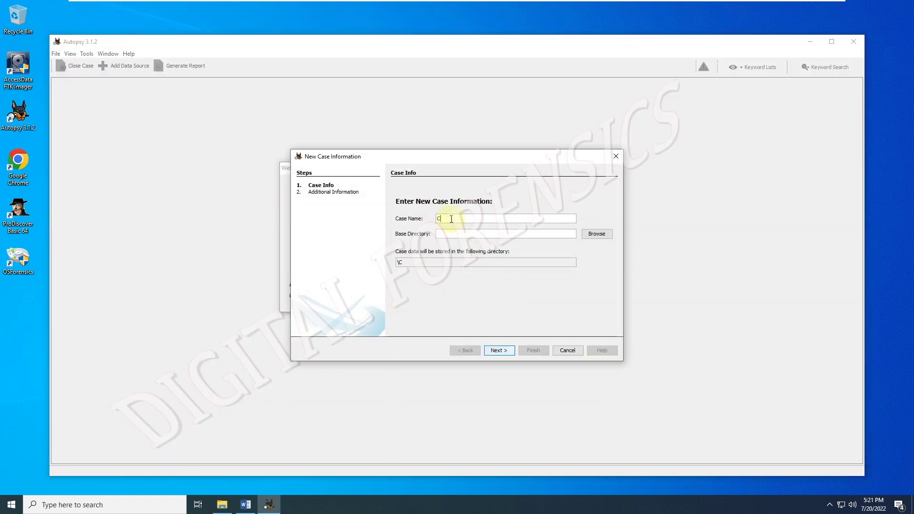
pyautogui.write('7Proj3')
pyautogui.press('Tab')
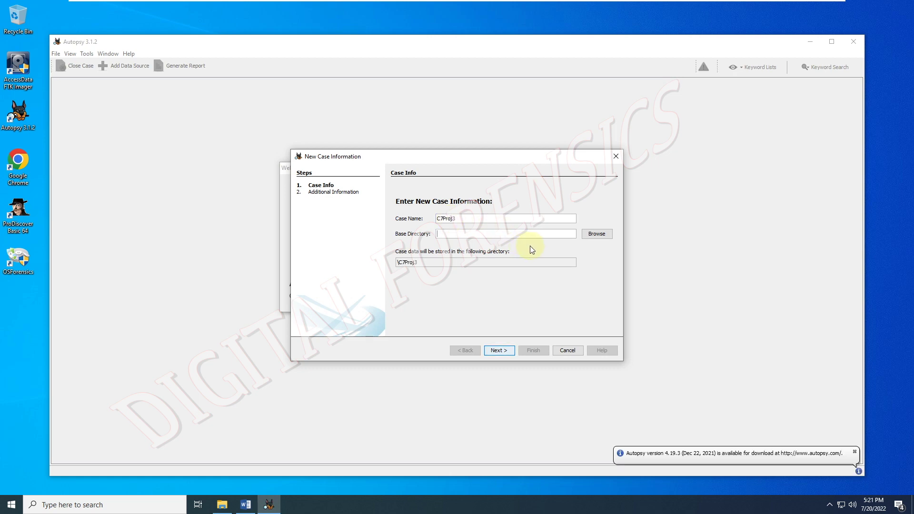
pyautogui.click(597, 235)
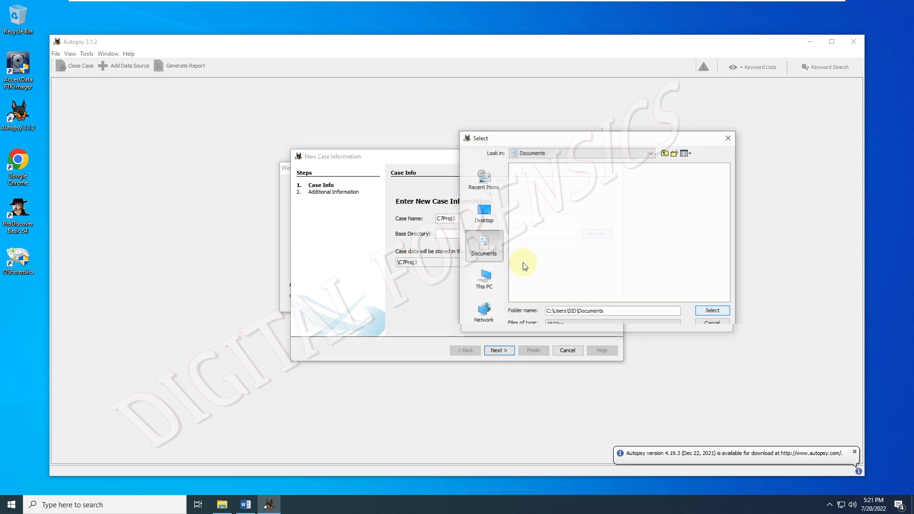
pyautogui.click(485, 281)
pyautogui.click(543, 228)
pyautogui.doubleClick(544, 229)
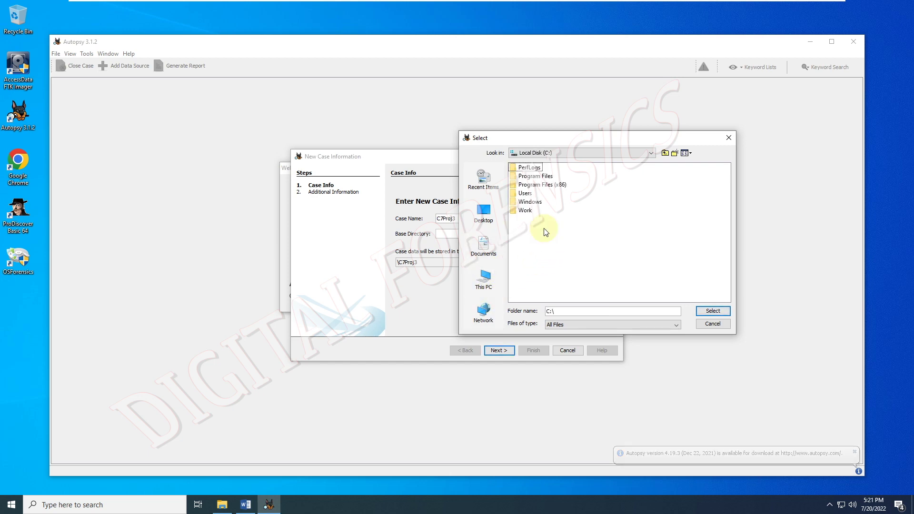
pyautogui.doubleClick(528, 211)
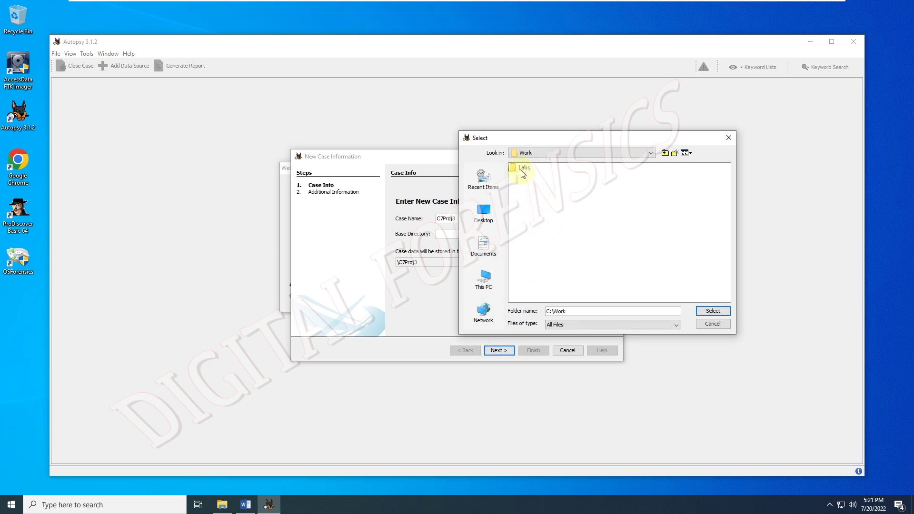
pyautogui.doubleClick(523, 168)
pyautogui.doubleClick(524, 167)
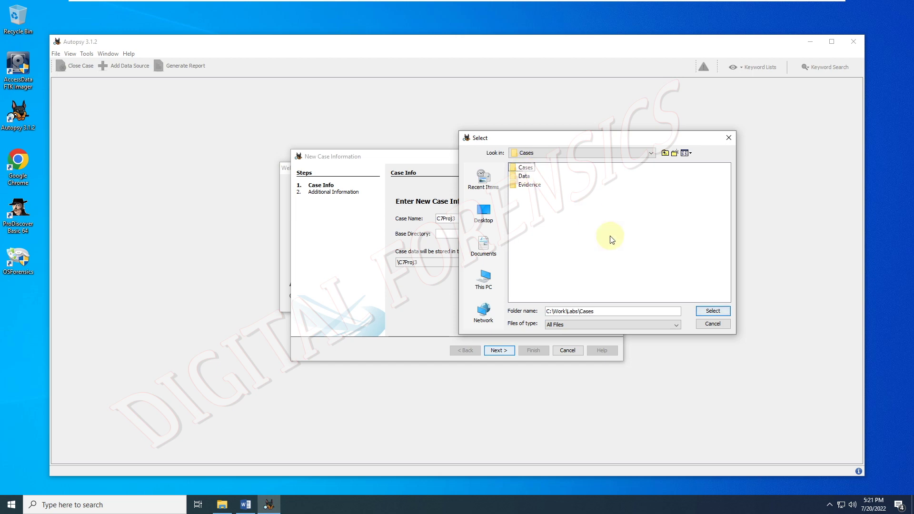
pyautogui.click(705, 310)
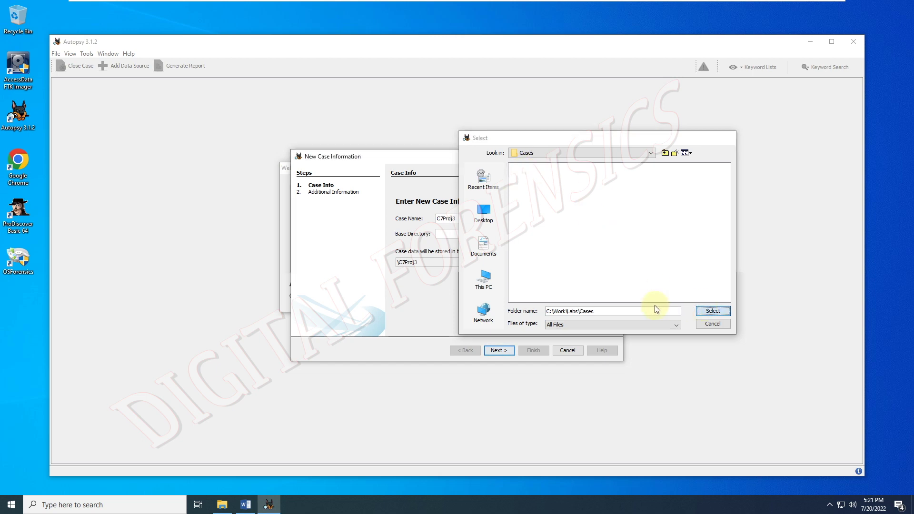
# - Enter case number C7Proj3 and the examiner's name, then finish the wizard
pyautogui.click(499, 351)
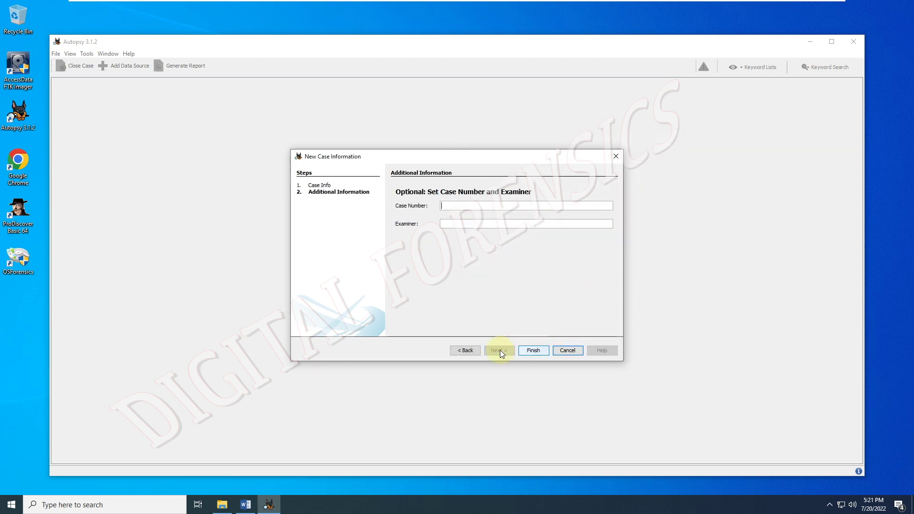
pyautogui.write('C7Proj3')
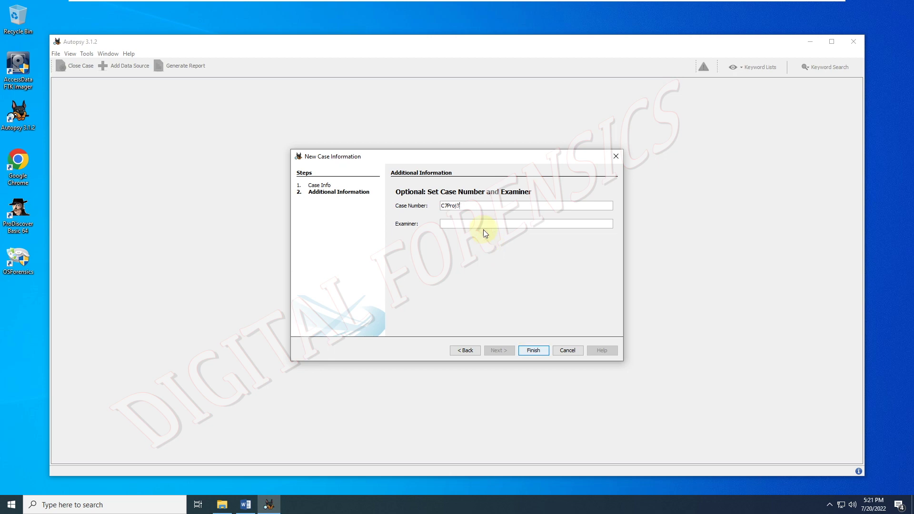
pyautogui.click(482, 225)
pyautogui.write('SID PTITHCM')
pyautogui.click(524, 354)
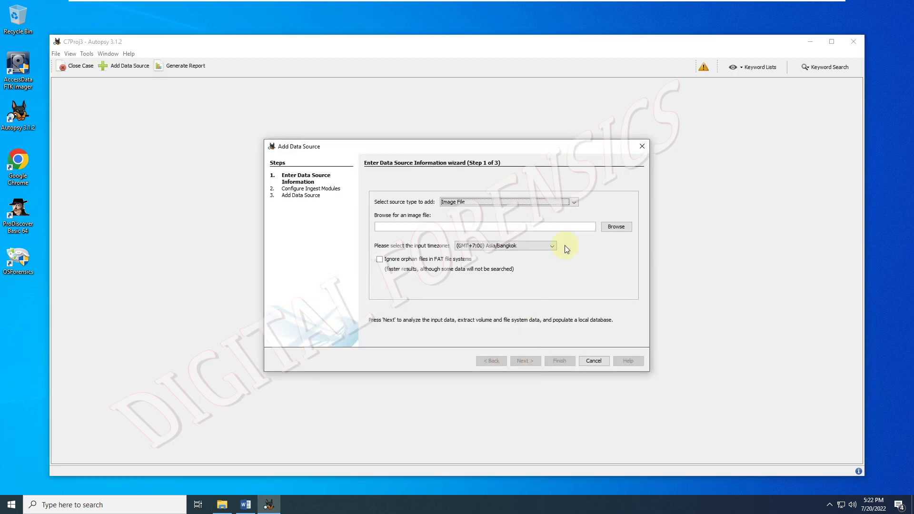
# - Select C:\Work\Labs\Evidence\Lab7.3\GCFI-LX.001 as the disk image data source
pyautogui.click(613, 227)
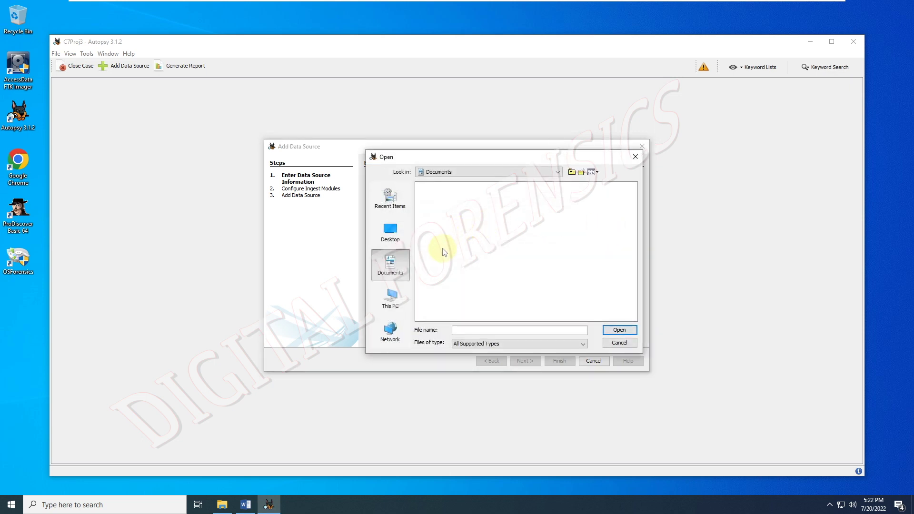
pyautogui.click(395, 312)
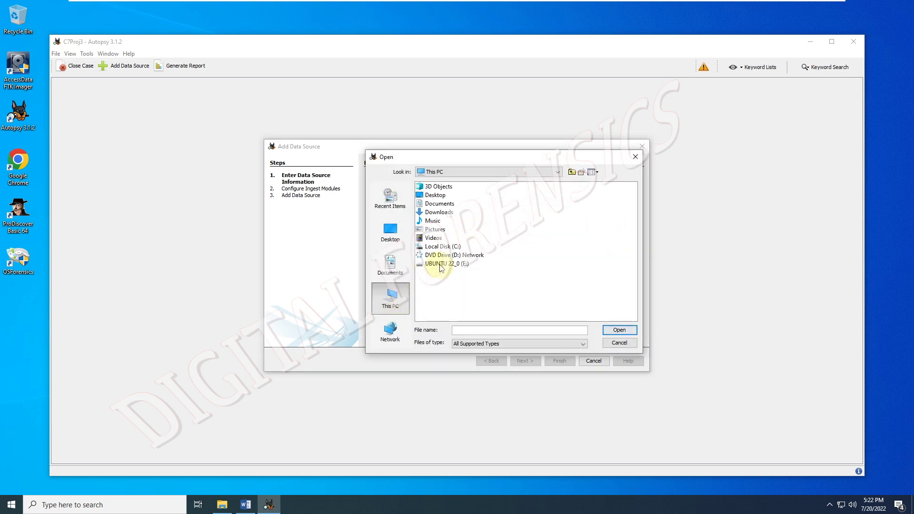
pyautogui.doubleClick(442, 247)
pyautogui.doubleClick(433, 228)
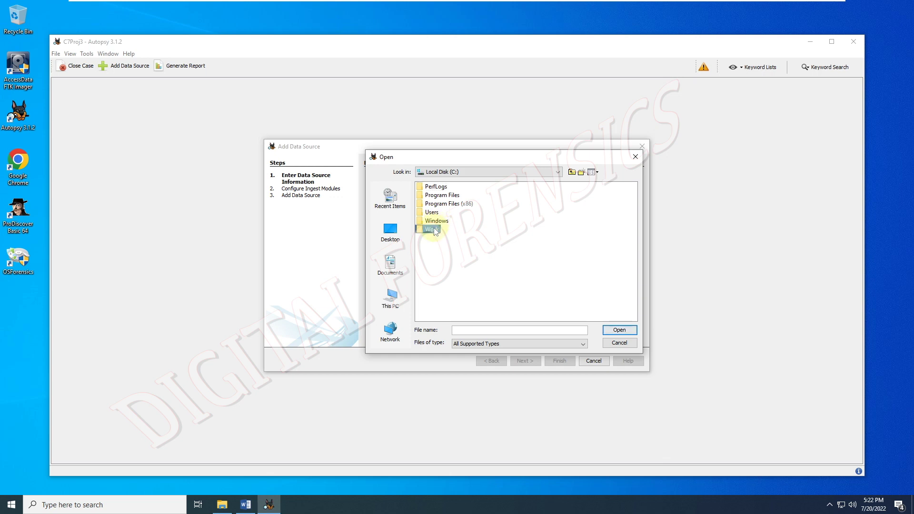
pyautogui.doubleClick(429, 187)
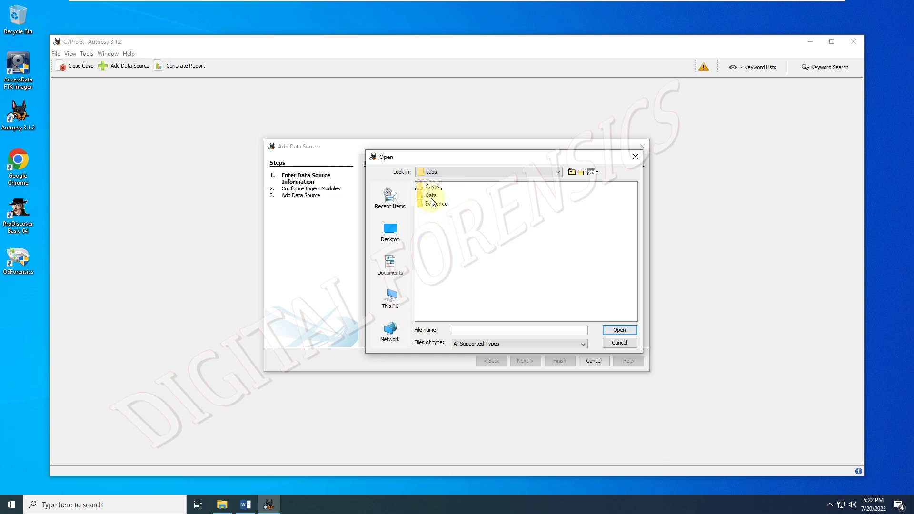
pyautogui.click(431, 196)
pyautogui.doubleClick(433, 187)
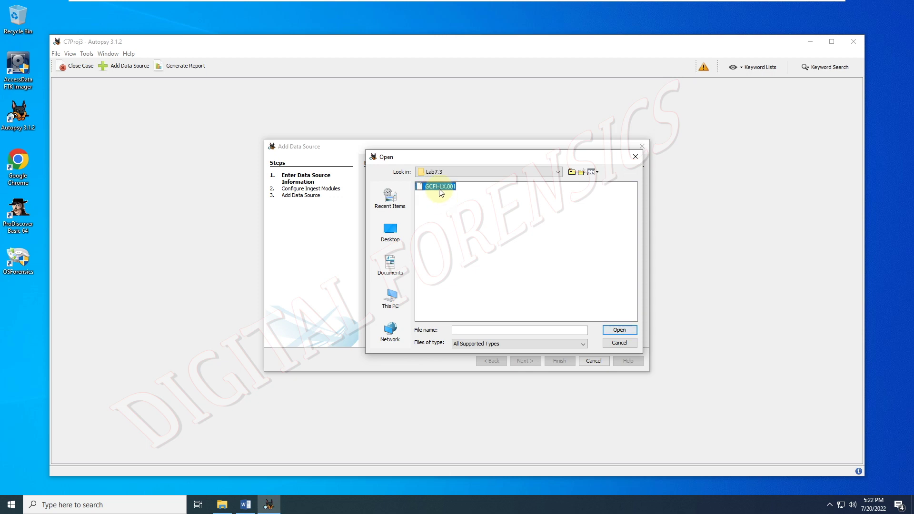
pyautogui.click(439, 186)
pyautogui.click(618, 329)
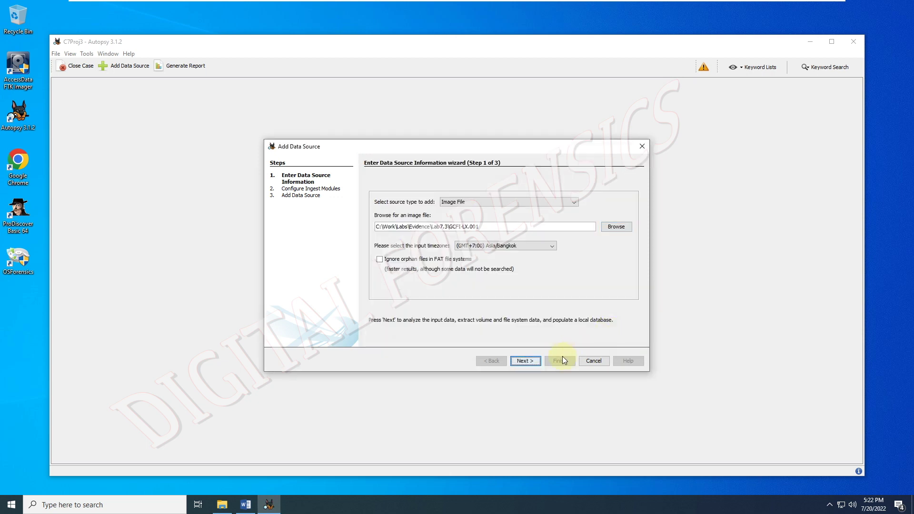
# - Keep all ingest modules enabled, add the image, and finish the wizard
pyautogui.click(529, 361)
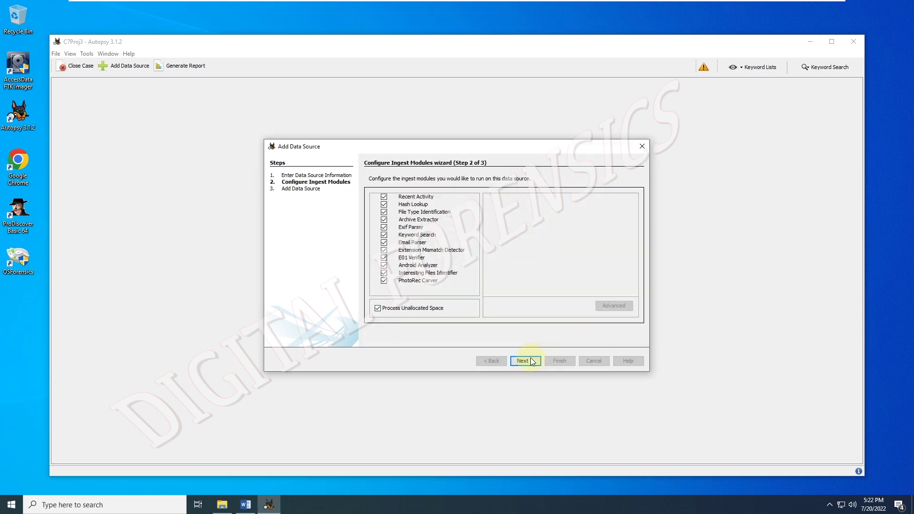
pyautogui.click(531, 361)
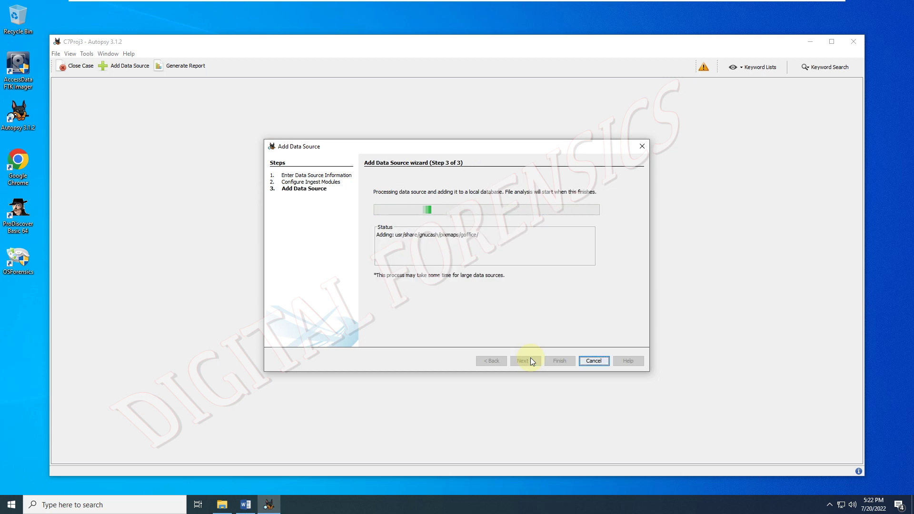
pyautogui.rightClick(722, 509)
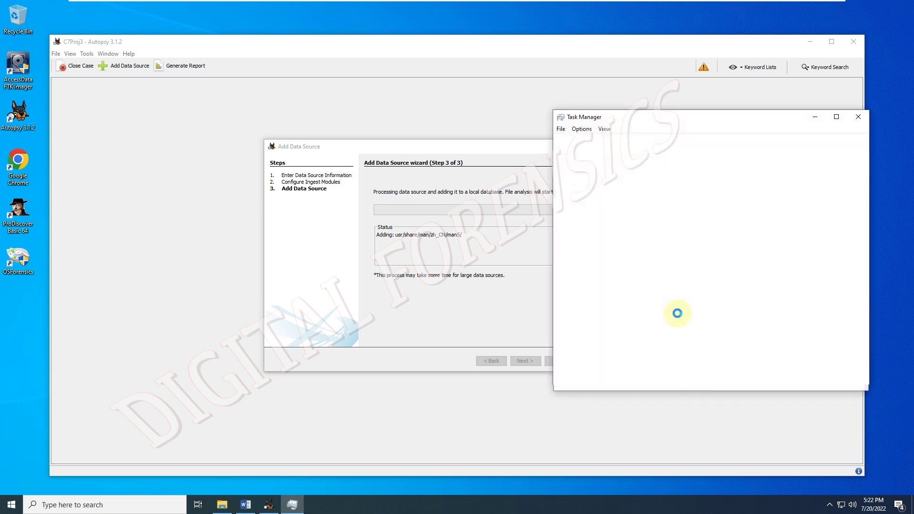
pyautogui.click(602, 140)
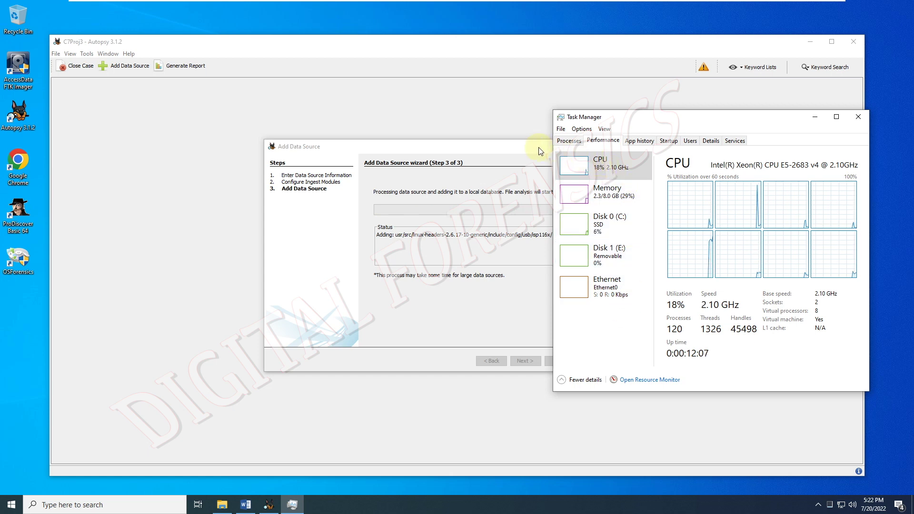
pyautogui.click(816, 117)
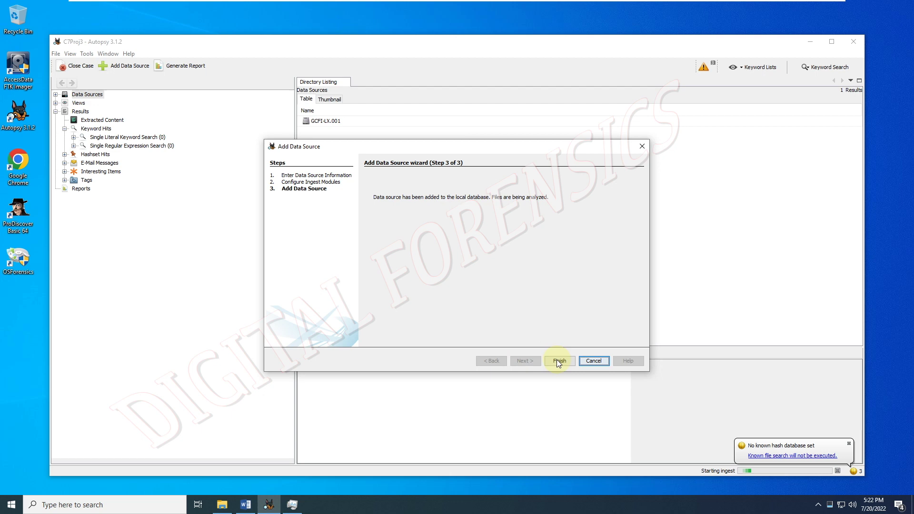
pyautogui.click(557, 361)
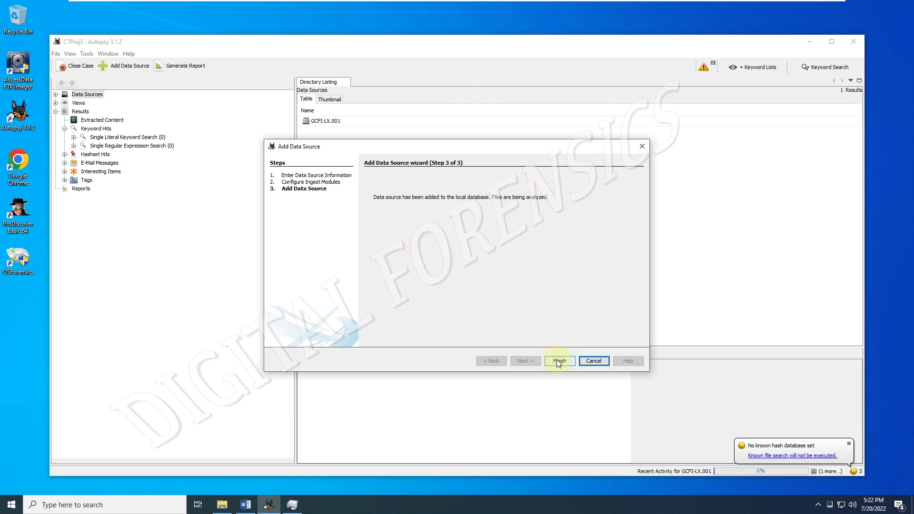
# - Dismiss the missing hash database and ingest error notices, then bring Task Manager forward
pyautogui.click(849, 443)
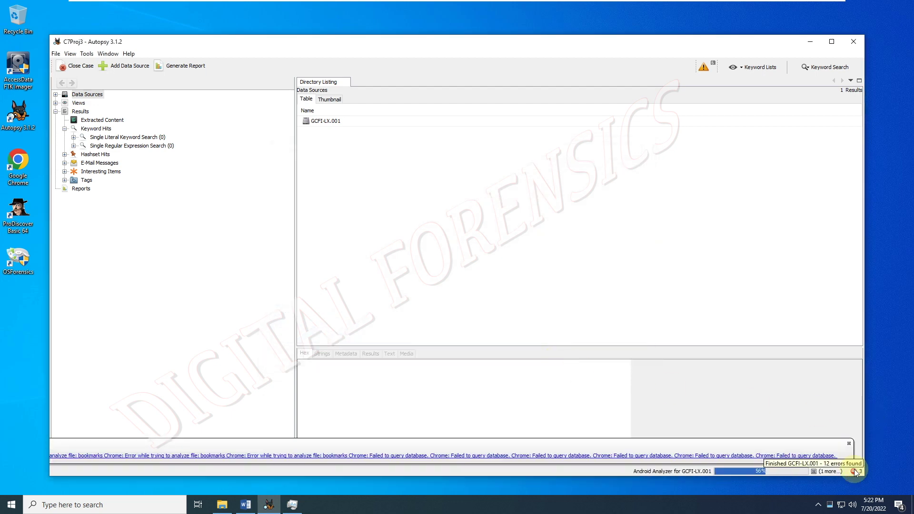
pyautogui.click(849, 444)
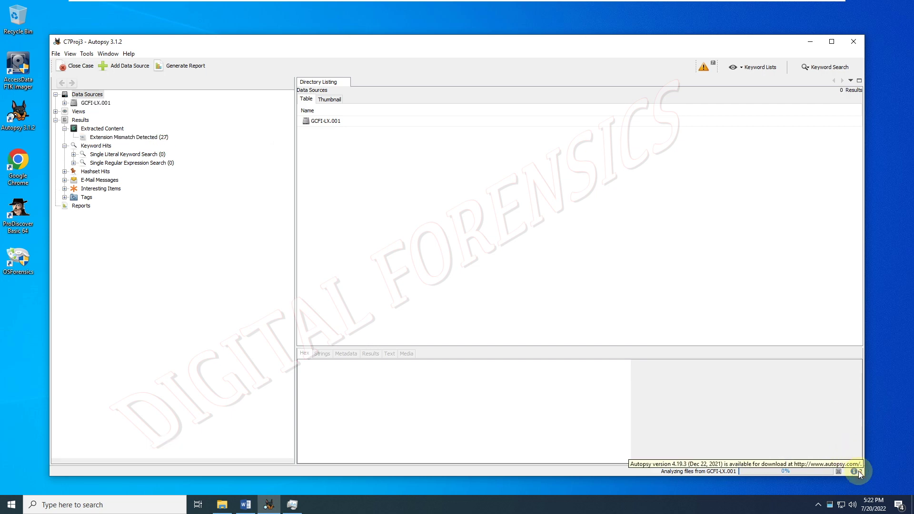
pyautogui.click(300, 505)
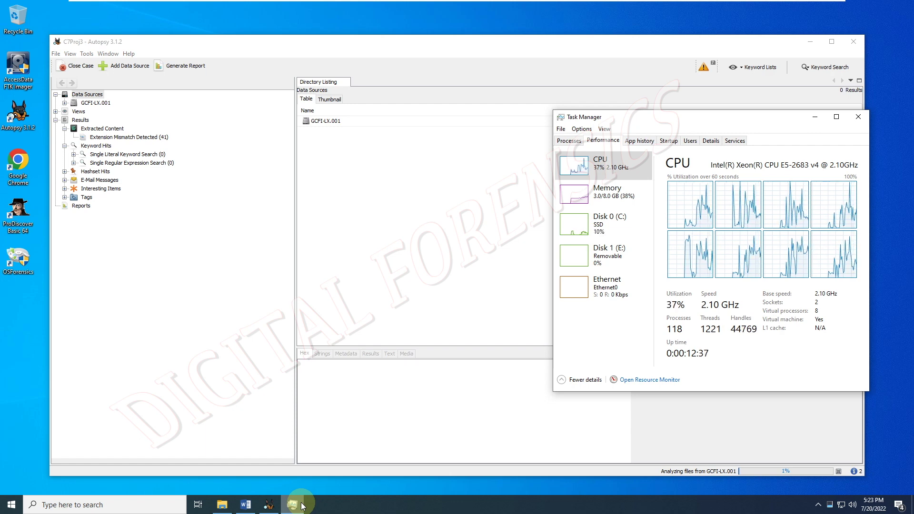
# - Inspect autopsy64's subprocesses, including the Java Platform SE binary, then show the Performance view
pyautogui.click(578, 145)
pyautogui.rightClick(589, 202)
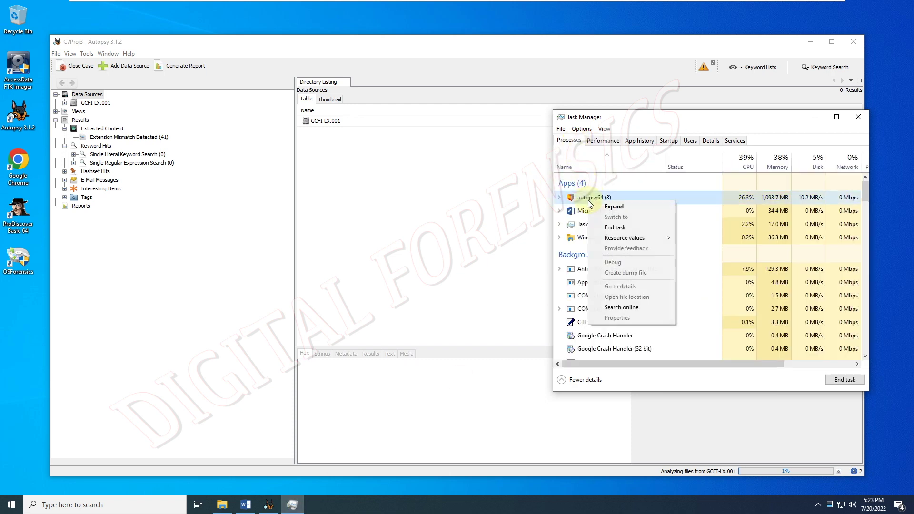
pyautogui.moveTo(619, 238)
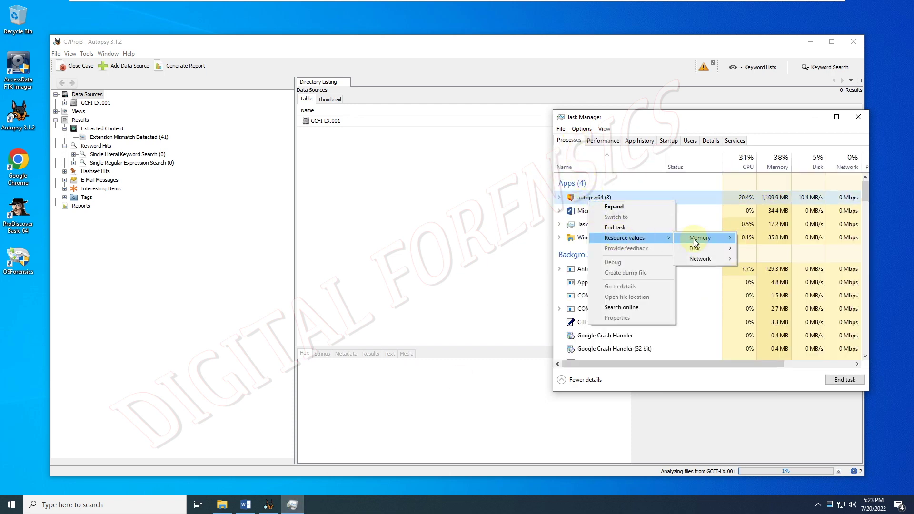
pyautogui.moveTo(723, 251)
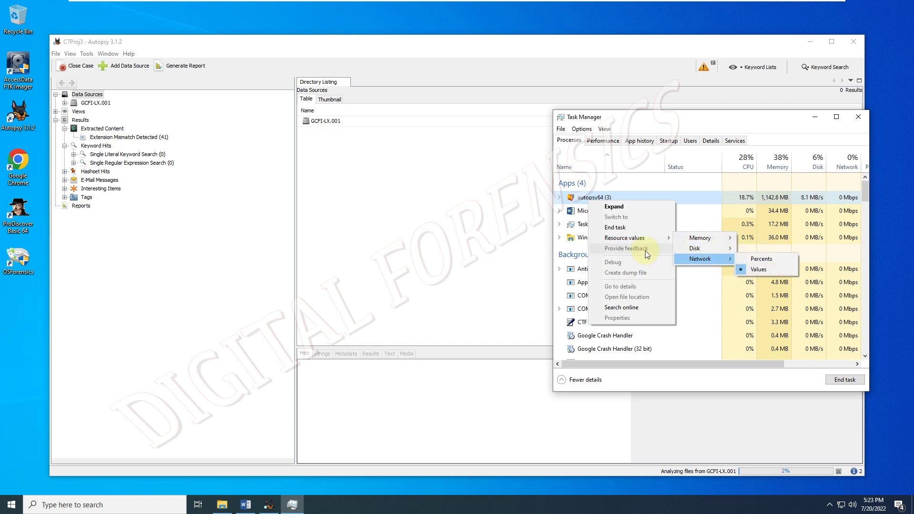
pyautogui.click(613, 206)
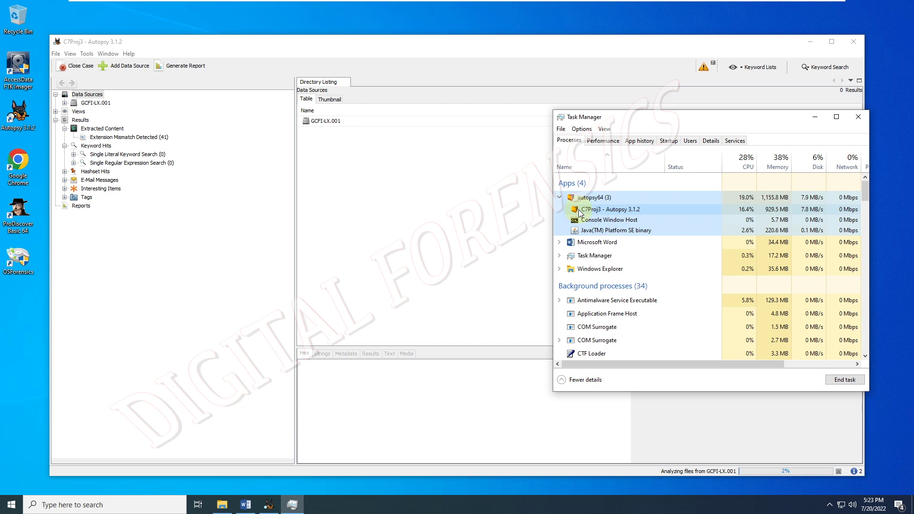
pyautogui.rightClick(579, 212)
pyautogui.moveTo(593, 228)
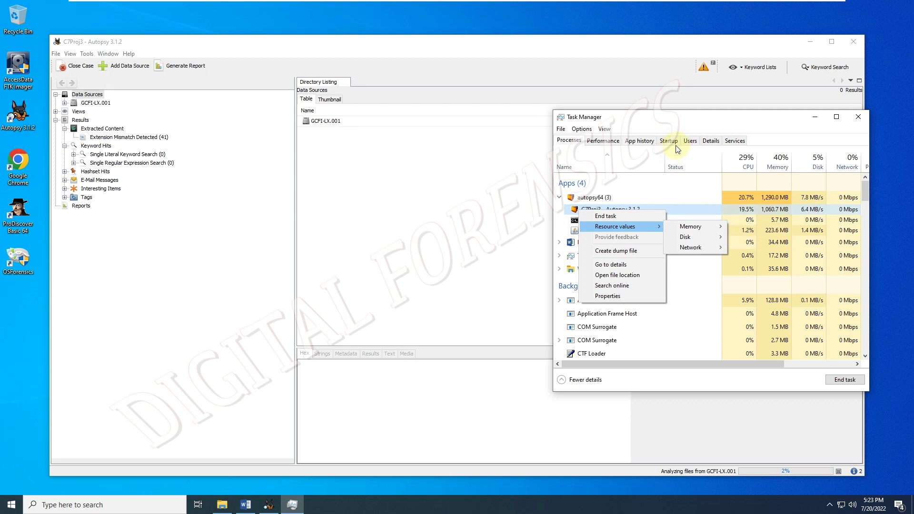
pyautogui.moveTo(694, 237)
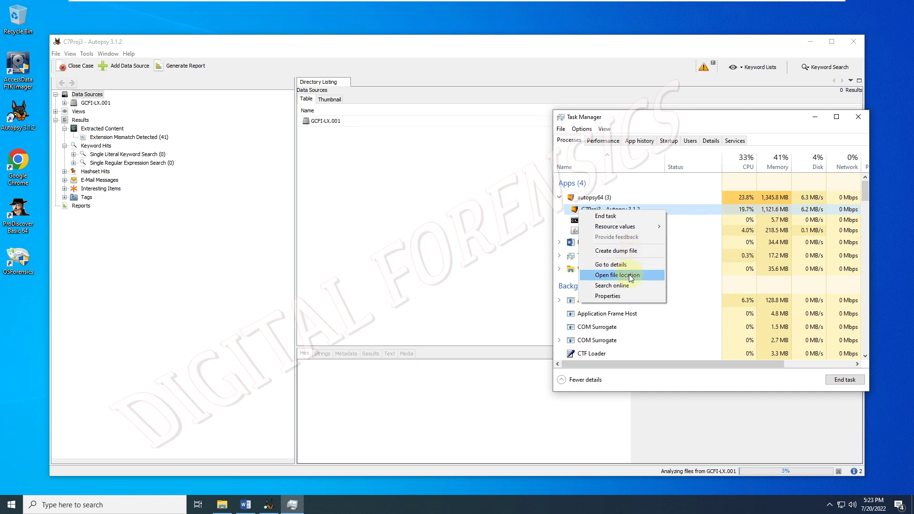
pyautogui.click(576, 230)
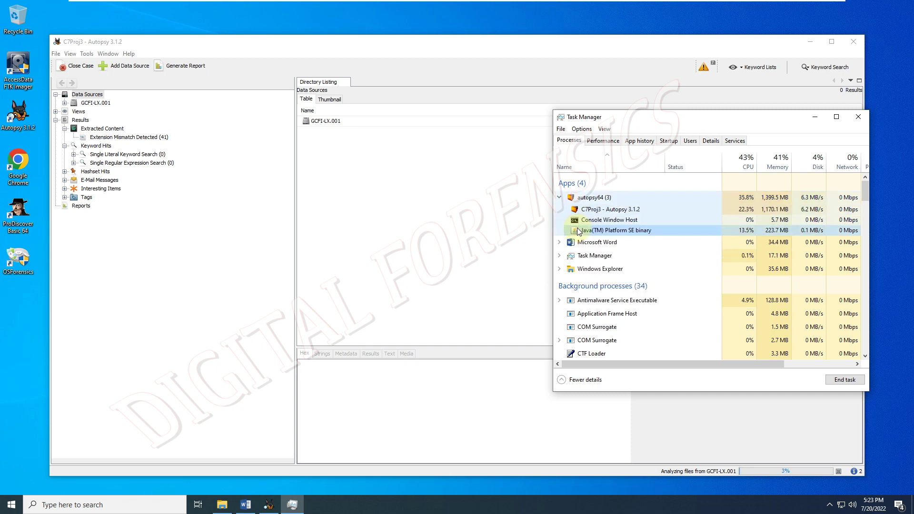
pyautogui.rightClick(588, 231)
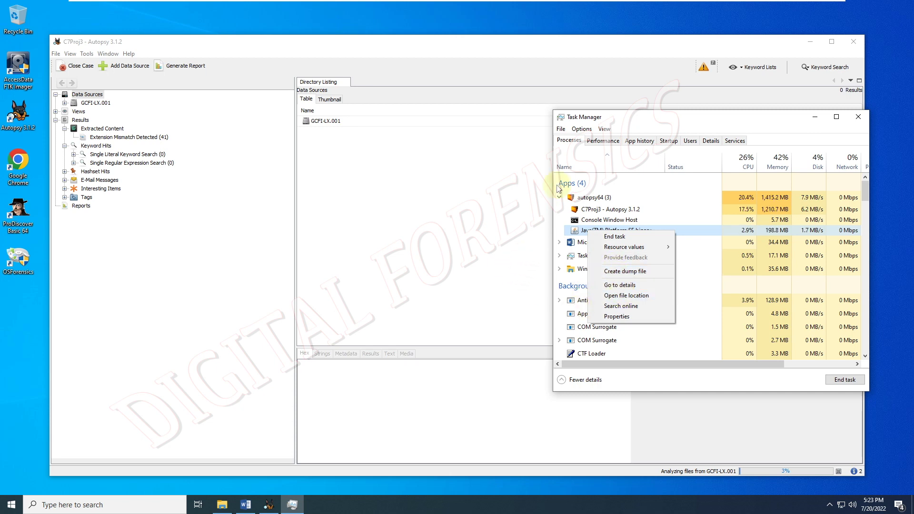
pyautogui.click(615, 140)
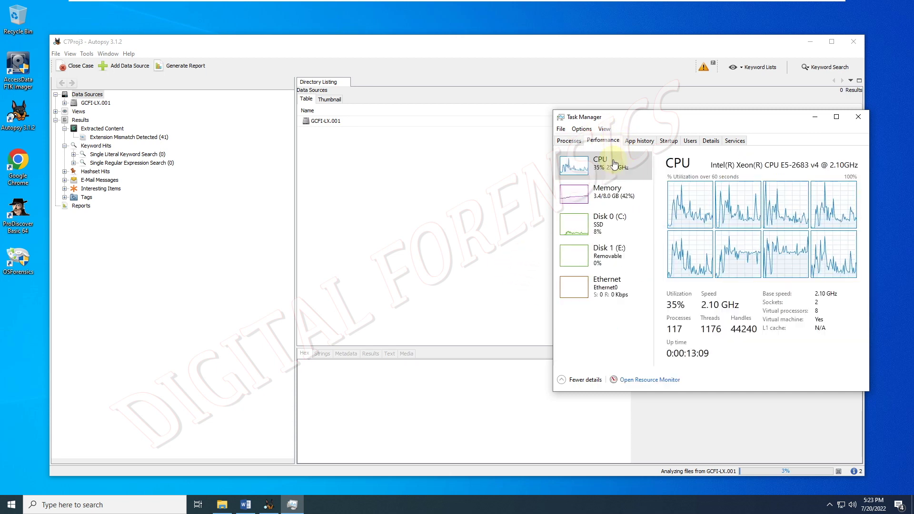
# - On the Details tab, change autopsy64.exe's priority and confirm it
pyautogui.rightClick(612, 159)
pyautogui.click(638, 140)
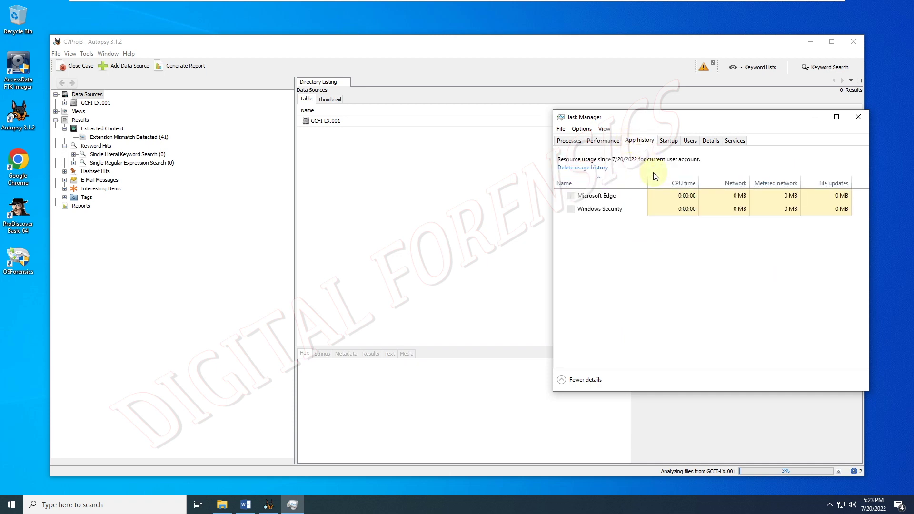
pyautogui.click(671, 144)
pyautogui.click(685, 140)
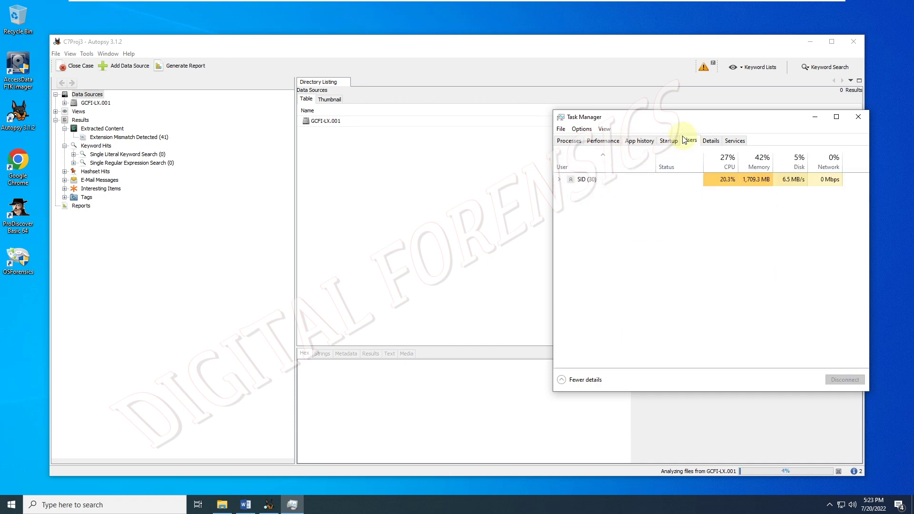
pyautogui.click(707, 141)
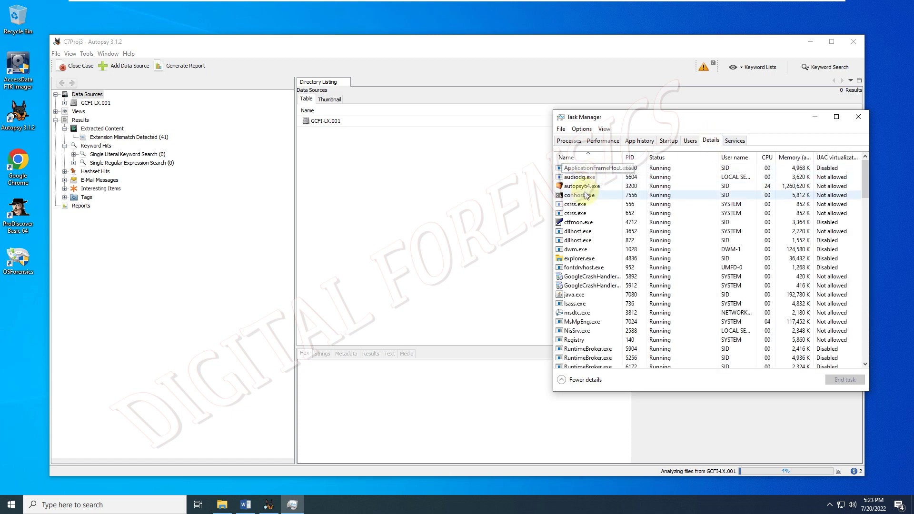
pyautogui.rightClick(584, 187)
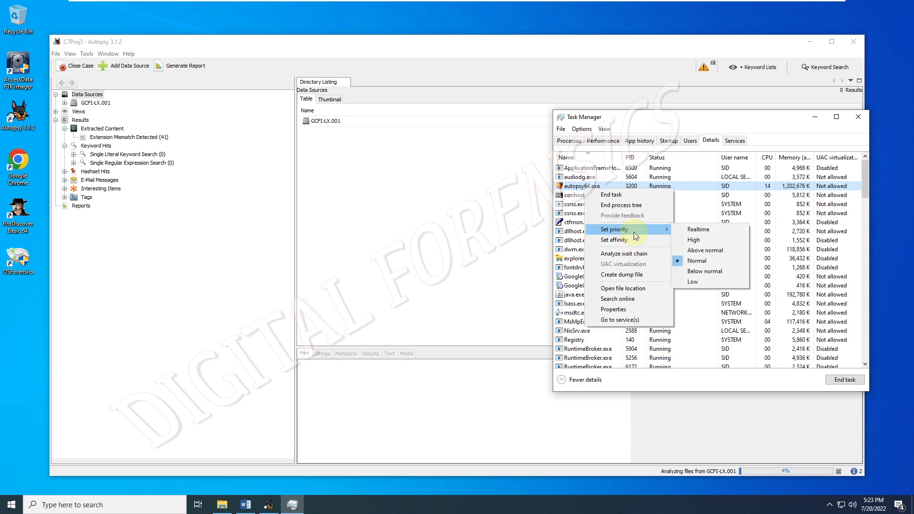
pyautogui.click(675, 231)
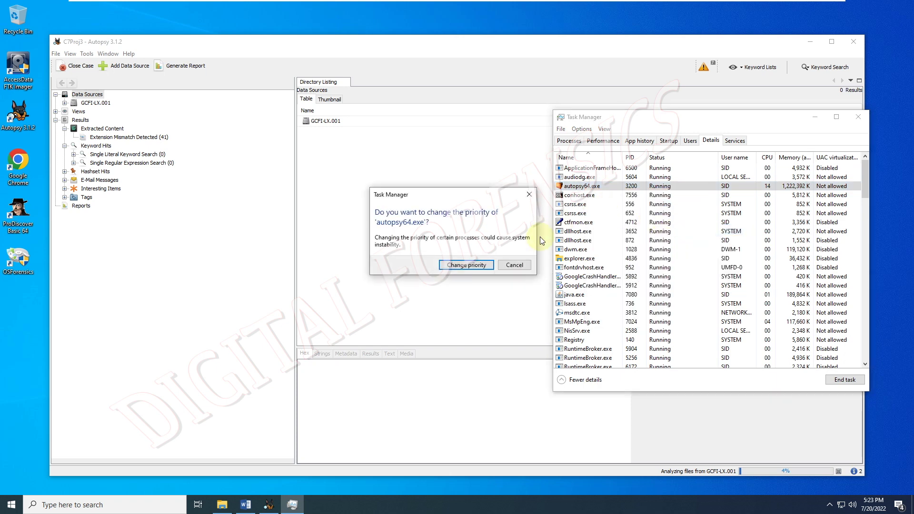
pyautogui.click(465, 265)
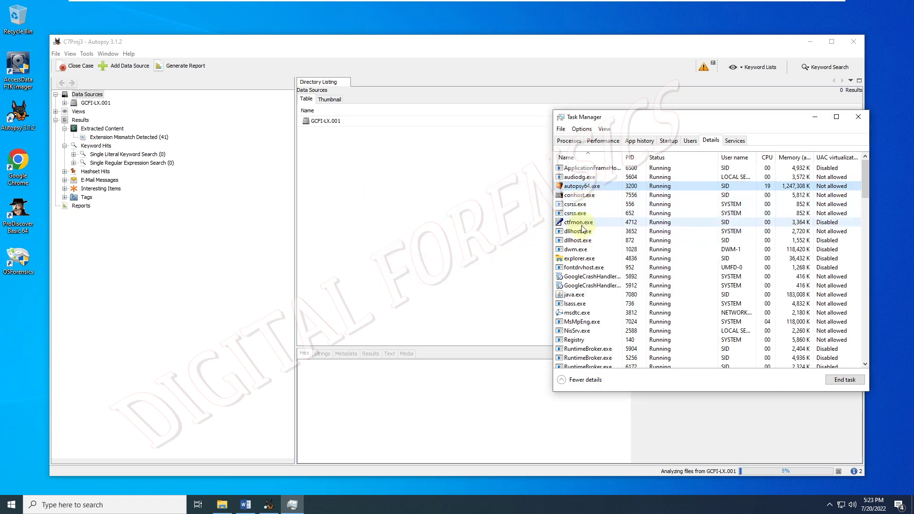
# - Set java.exe's priority to Realtime and confirm the change
pyautogui.rightClick(579, 294)
pyautogui.moveTo(630, 338)
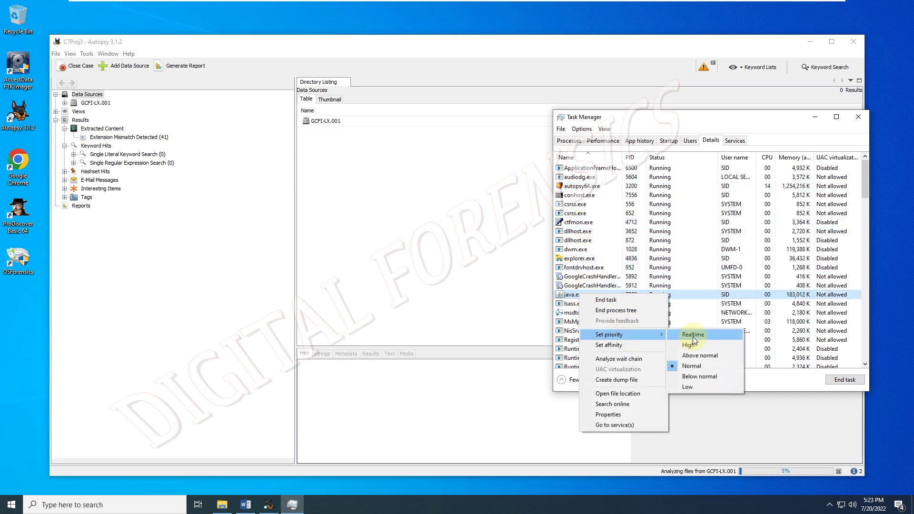
pyautogui.click(693, 334)
pyautogui.click(473, 264)
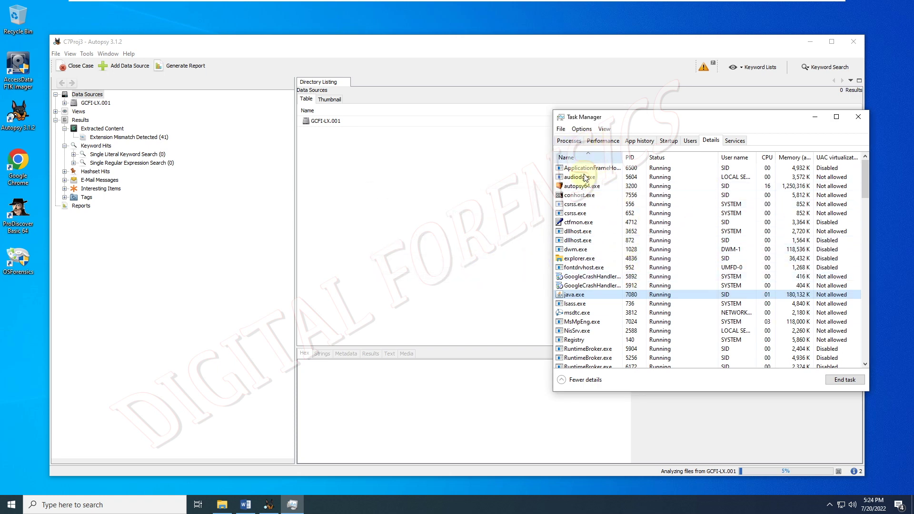
# - Change conhost.exe's priority, confirm, and return to the Processes view
pyautogui.rightClick(584, 199)
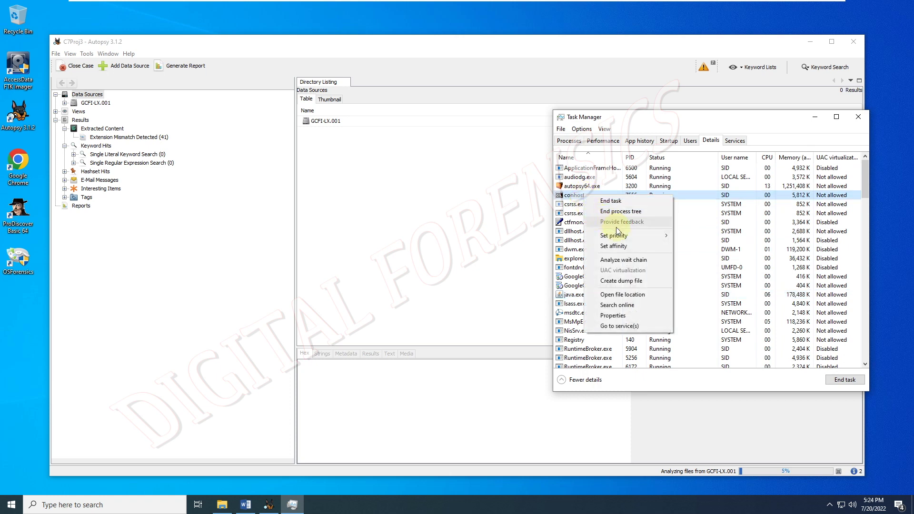
pyautogui.moveTo(623, 241)
pyautogui.click(683, 293)
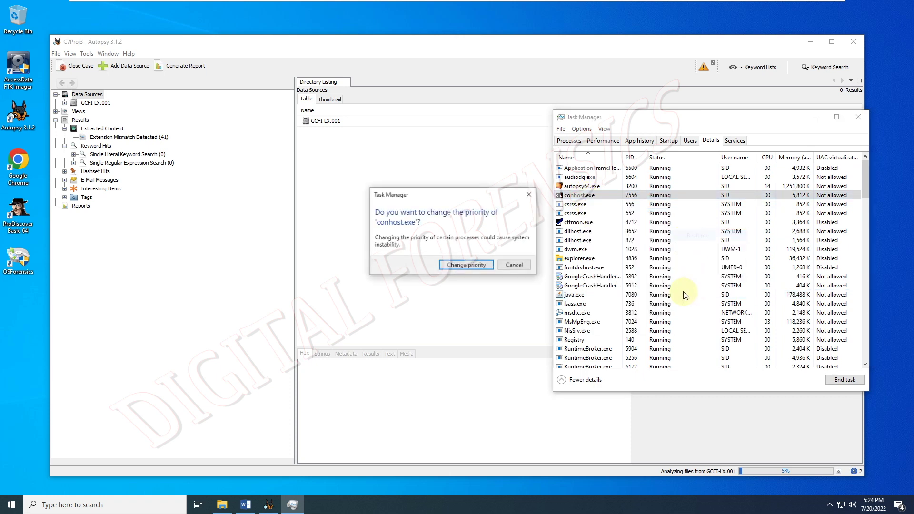
pyautogui.click(471, 264)
pyautogui.click(566, 141)
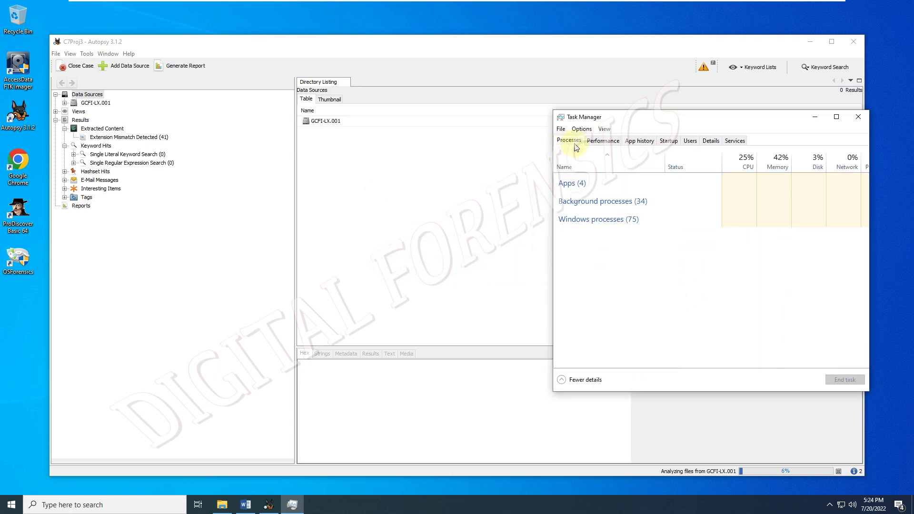
# - Cycle through Performance, App history, Users, Details and Processes with autopsy64 expanded, then minimize Task Manager
pyautogui.click(601, 140)
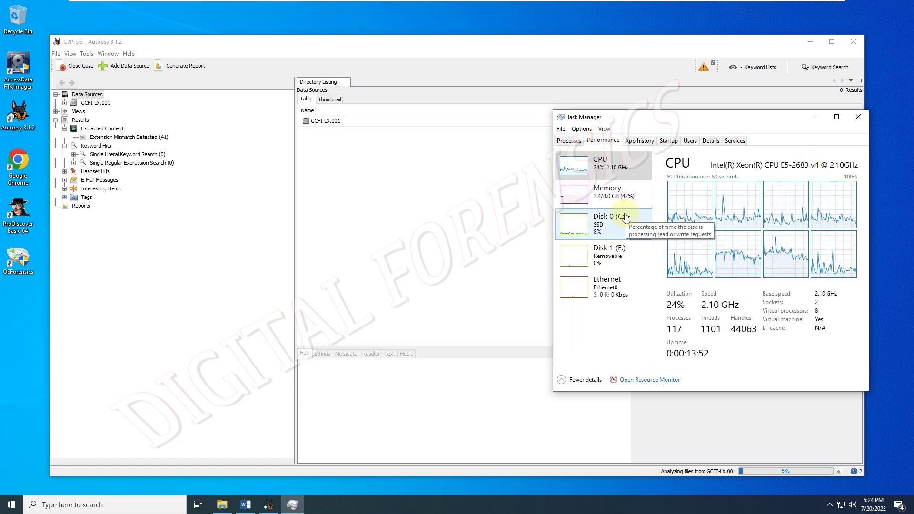
pyautogui.click(627, 142)
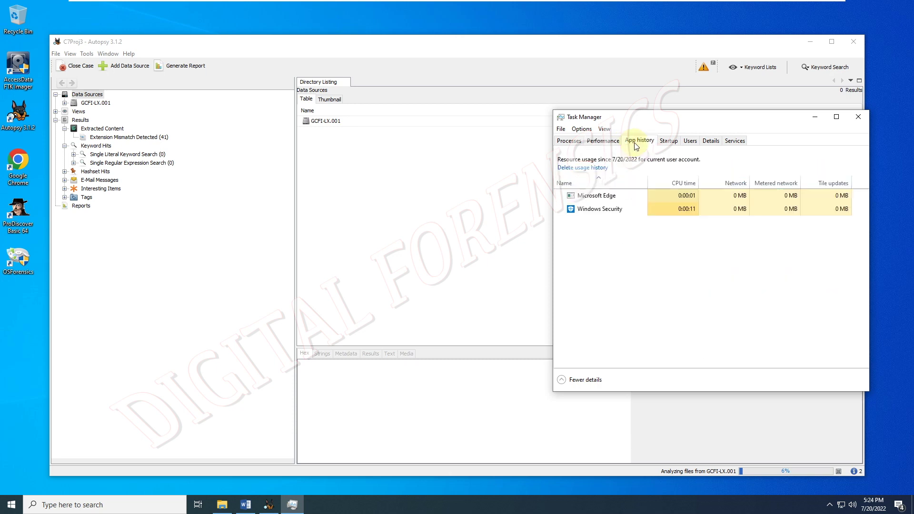
pyautogui.click(691, 142)
pyautogui.click(711, 142)
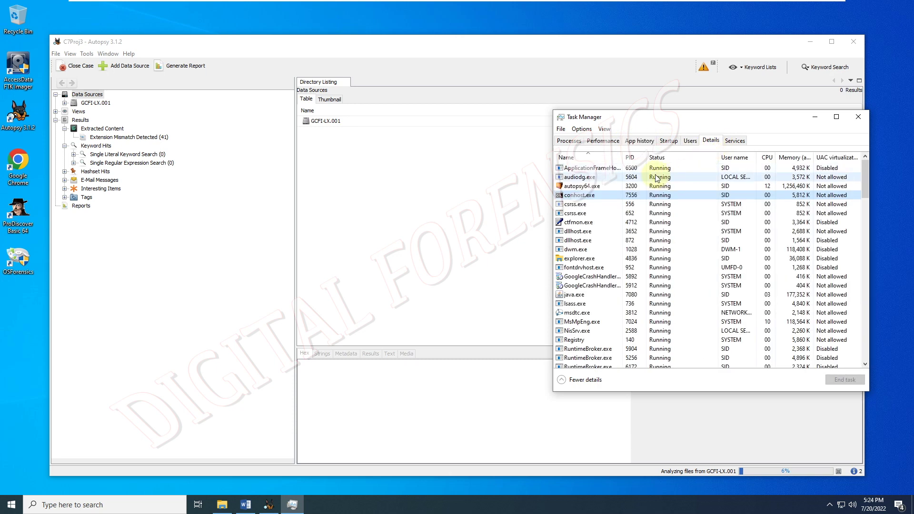
pyautogui.click(570, 141)
pyautogui.click(560, 198)
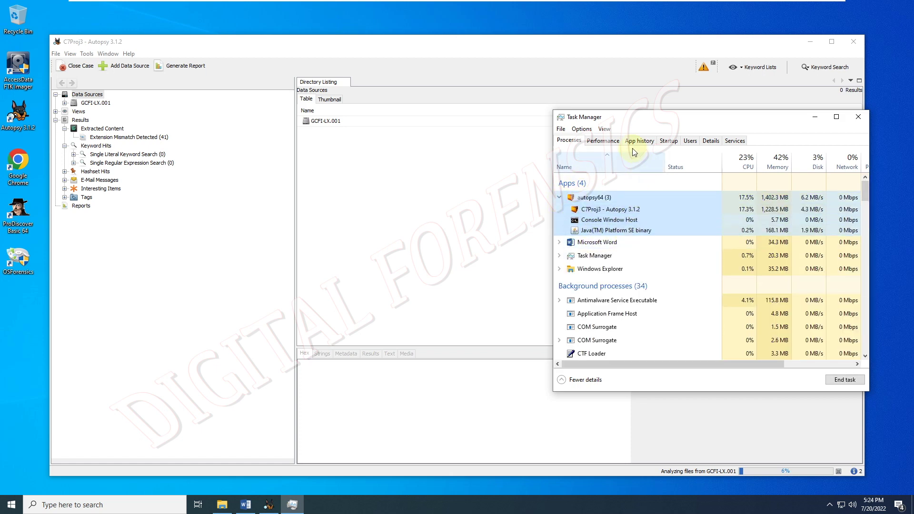
pyautogui.click(668, 141)
pyautogui.click(690, 141)
pyautogui.click(709, 142)
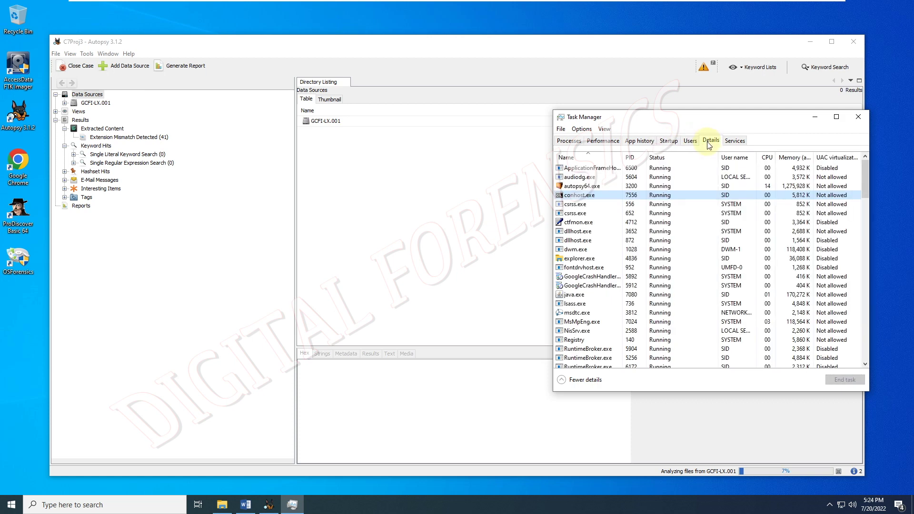
pyautogui.click(578, 143)
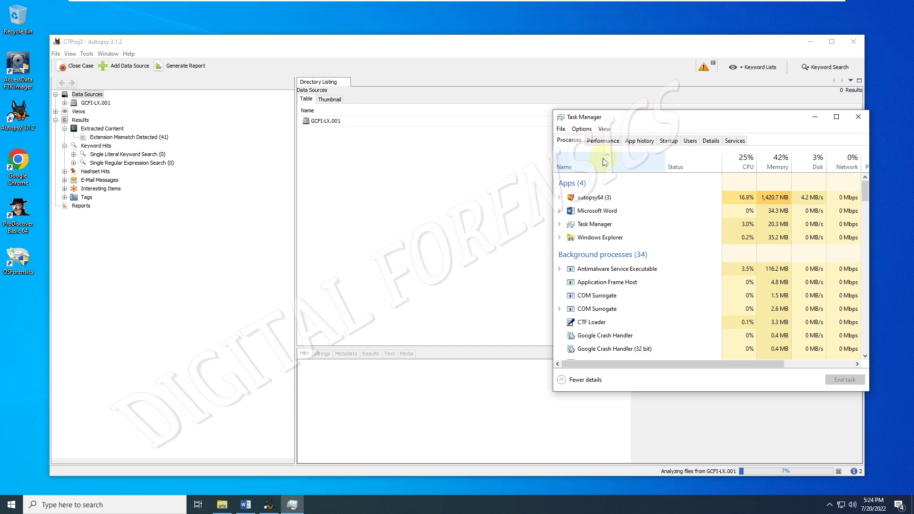
pyautogui.click(601, 141)
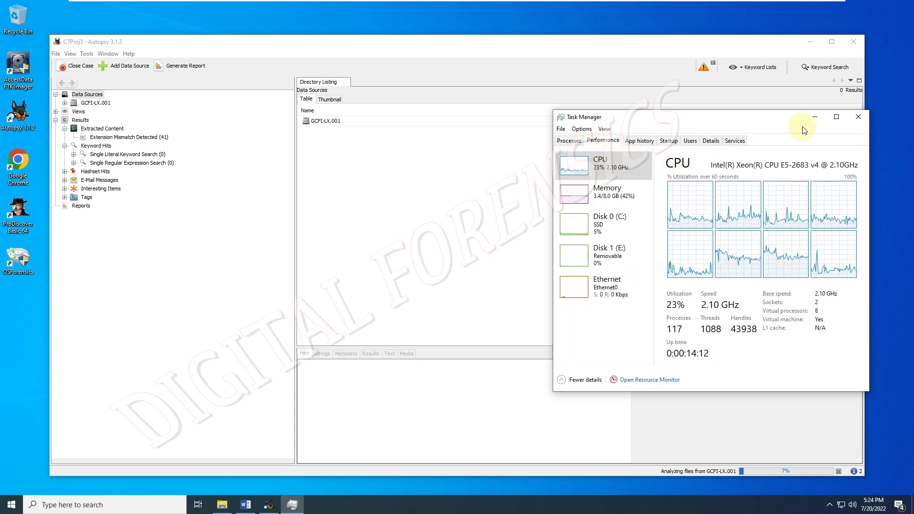
pyautogui.click(814, 117)
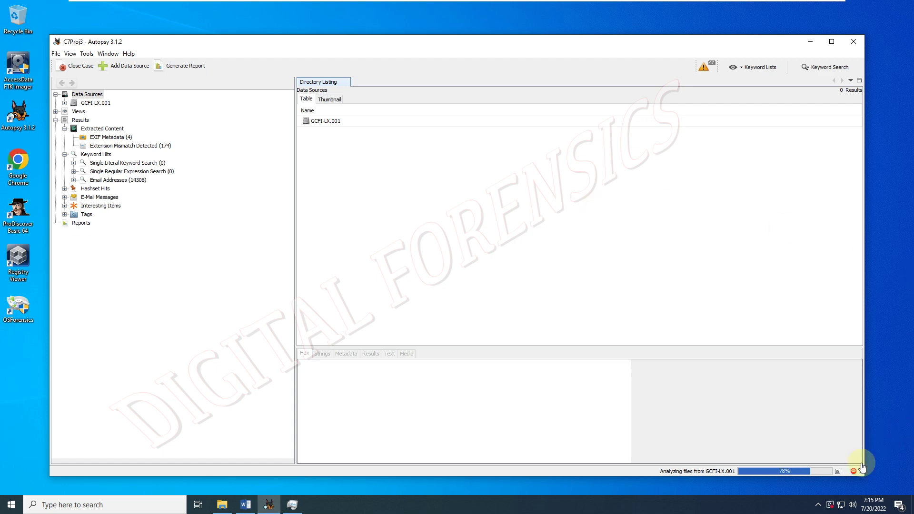
# - Dismiss the status-bar unpacking error notifications, including the xfs.5.gz and speech_pm_1.0.tar errors
pyautogui.click(856, 471)
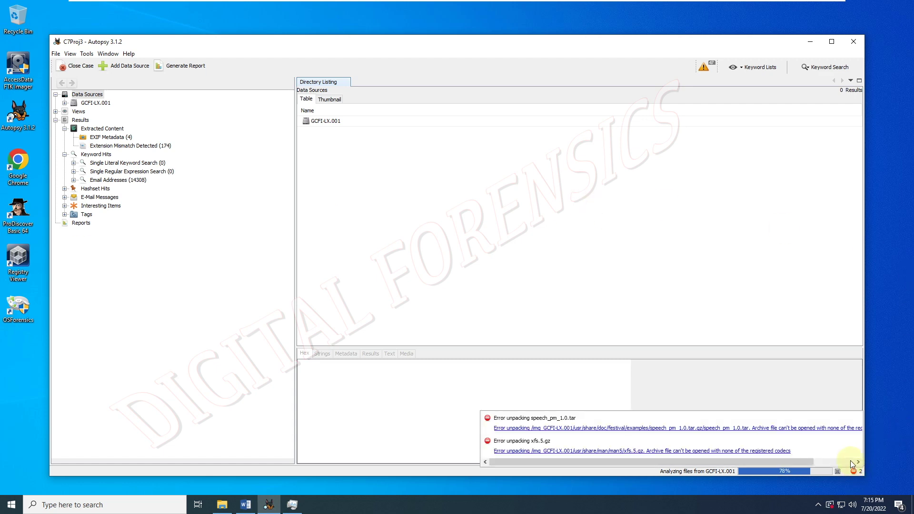
pyautogui.moveTo(800, 460); pyautogui.dragTo(840, 459)
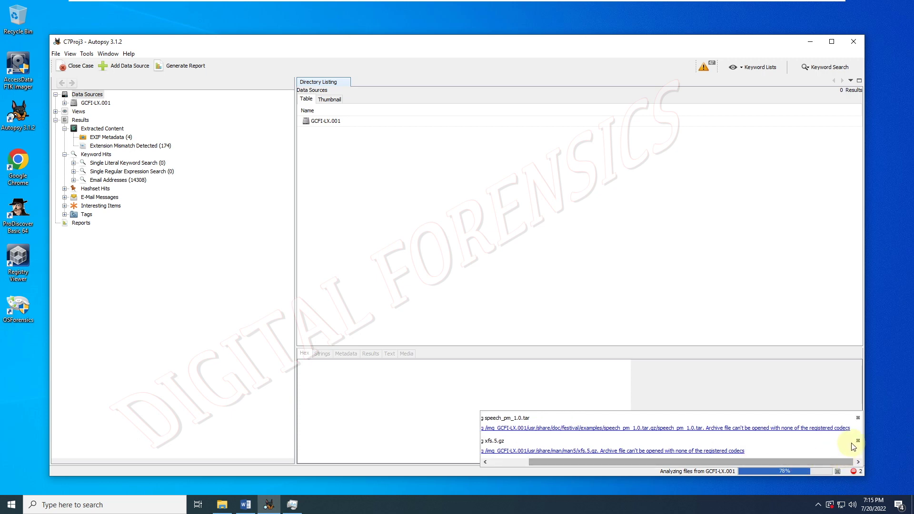
pyautogui.click(858, 443)
pyautogui.click(858, 418)
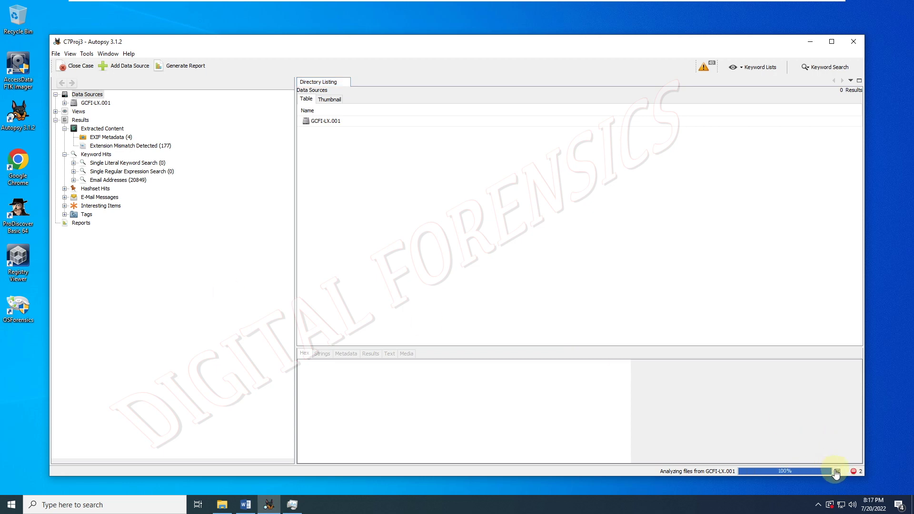
pyautogui.click(854, 471)
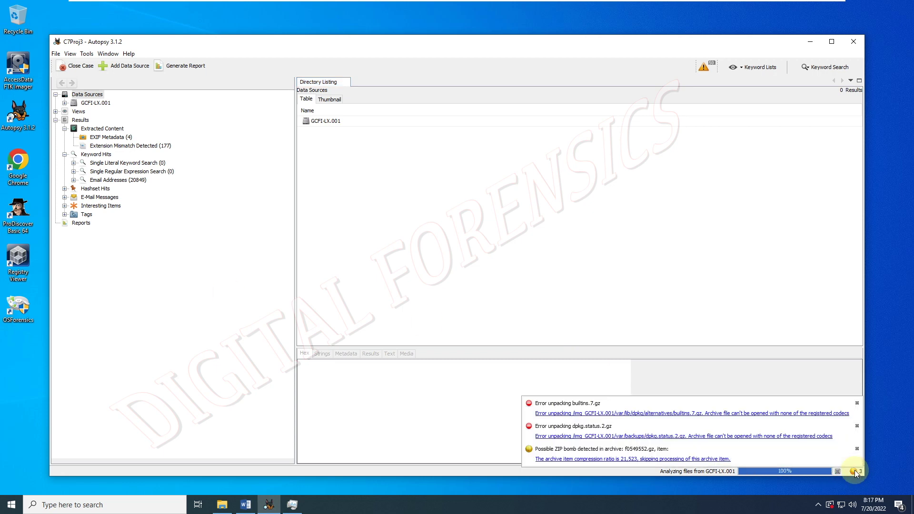
pyautogui.click(857, 403)
pyautogui.click(857, 404)
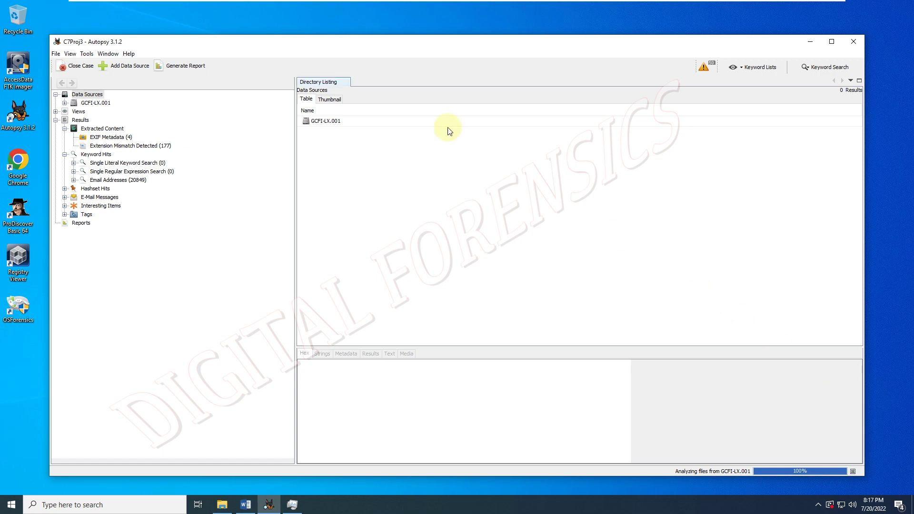
# - Review and close the Ingest Messages list, then dismiss the possible ZIP bomb notice
pyautogui.click(702, 69)
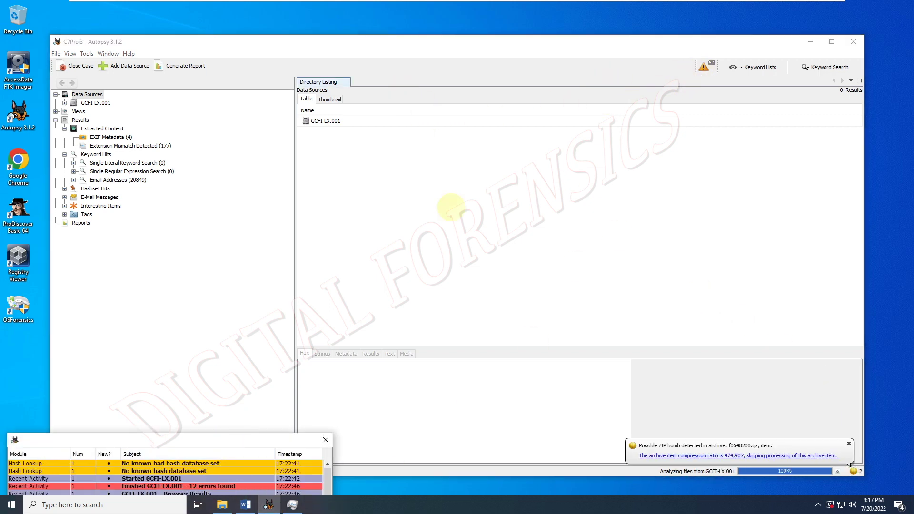
pyautogui.click(590, 146)
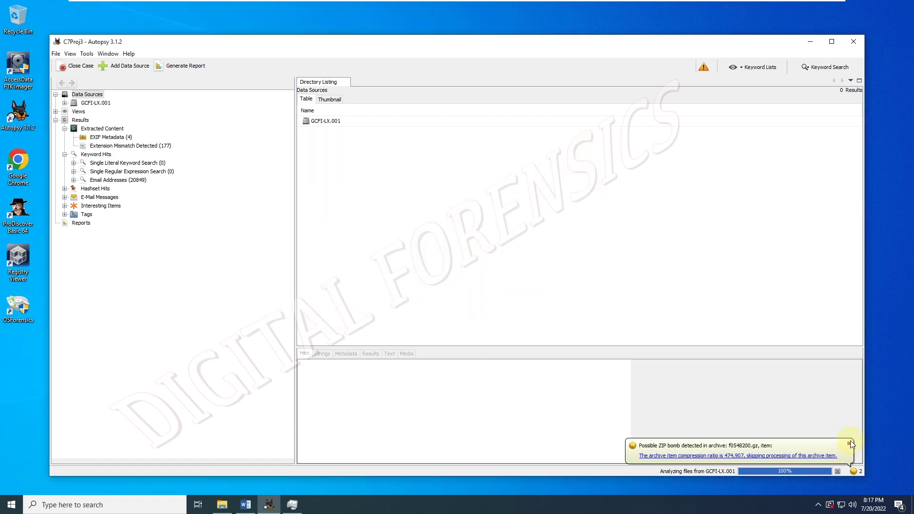
pyautogui.click(849, 444)
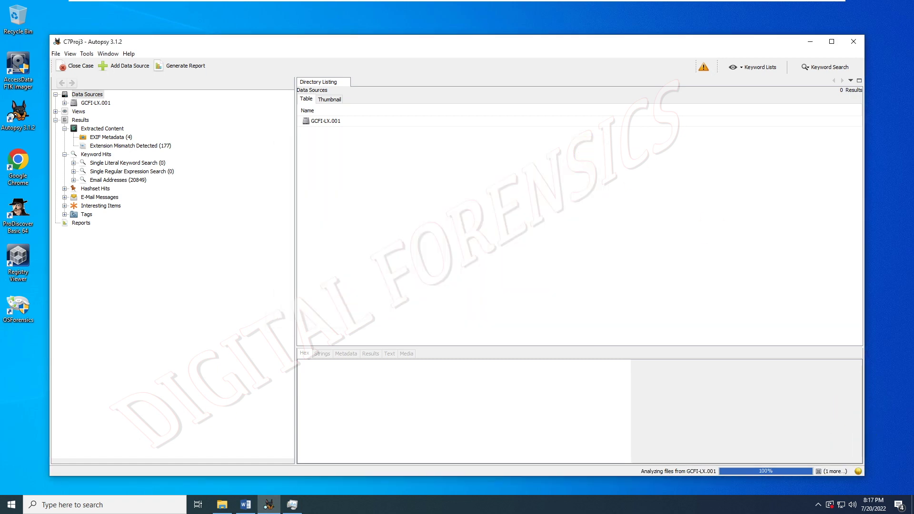
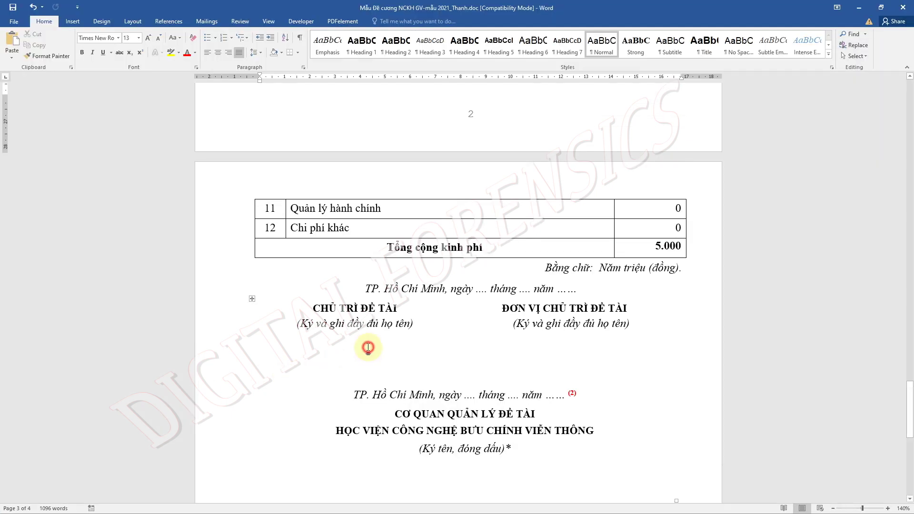
# - Add an empty paragraph below '(Ký và ghi đầy đủ họ tên)' in Word, then switch to Autopsy
pyautogui.click(413, 339)
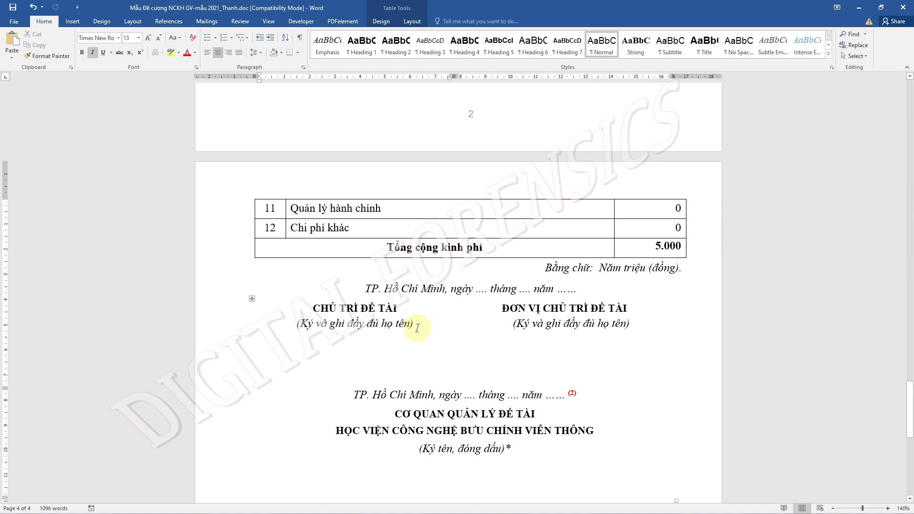
pyautogui.press('Return')
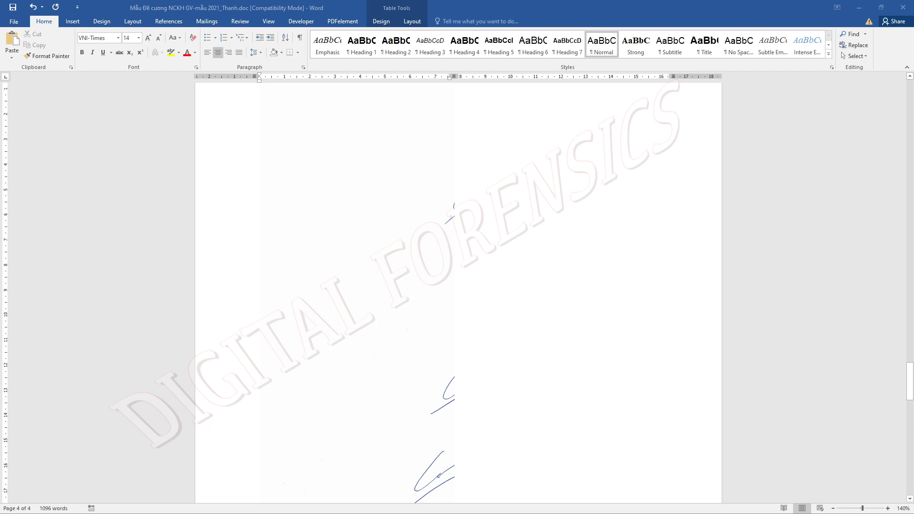
pyautogui.click(324, 173)
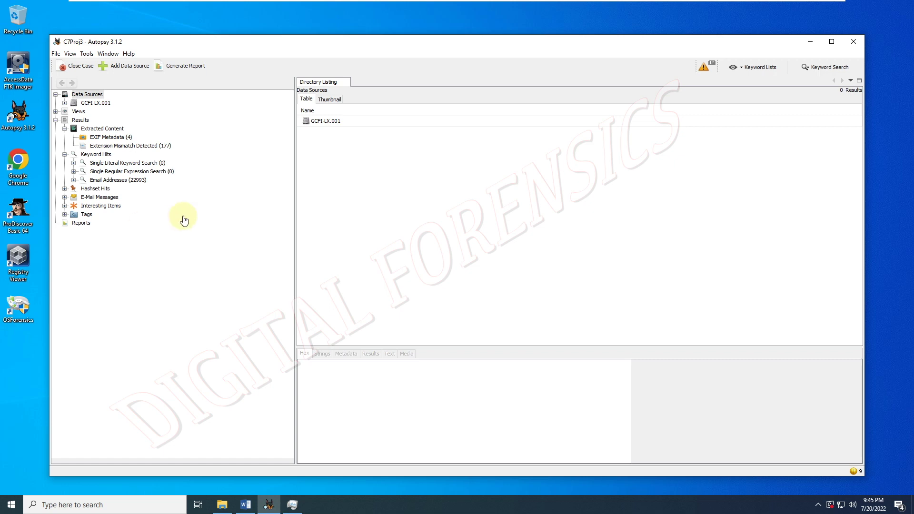
pyautogui.click(63, 101)
pyautogui.click(97, 109)
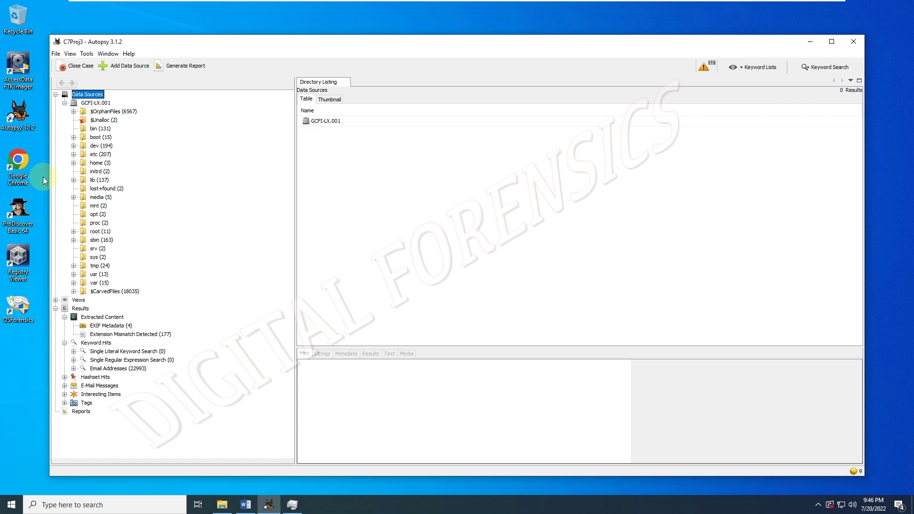
pyautogui.rightClick(90, 105)
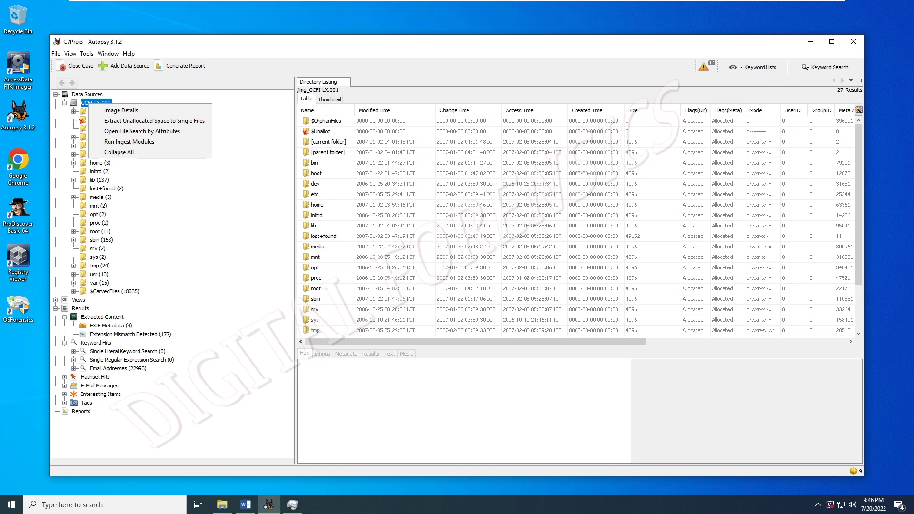
pyautogui.click(148, 110)
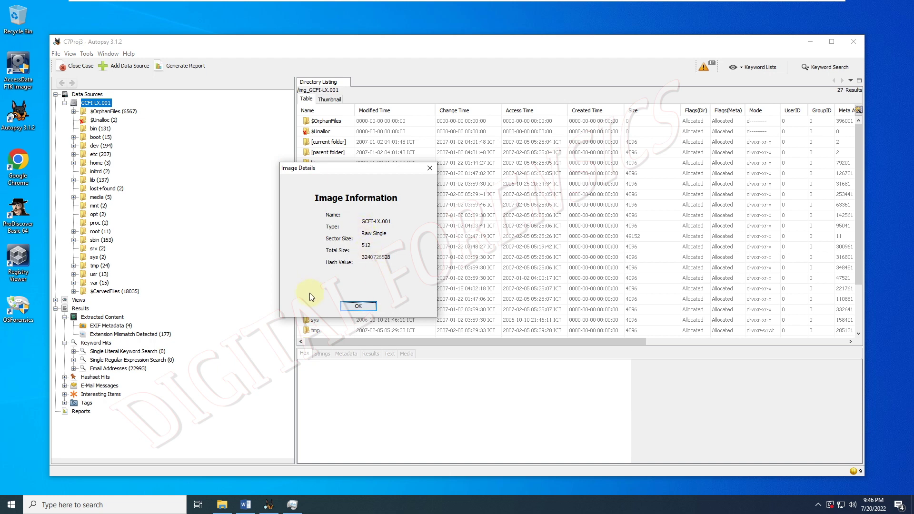
pyautogui.click(356, 306)
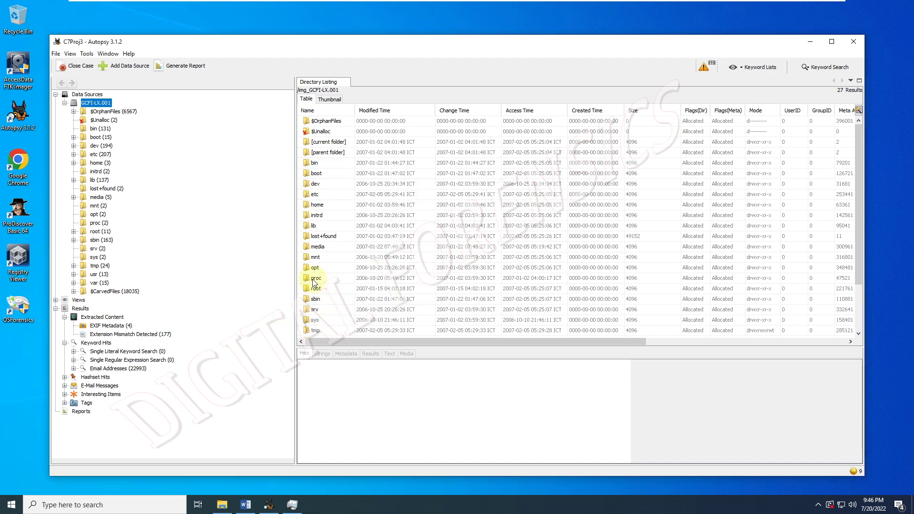
pyautogui.rightClick(107, 106)
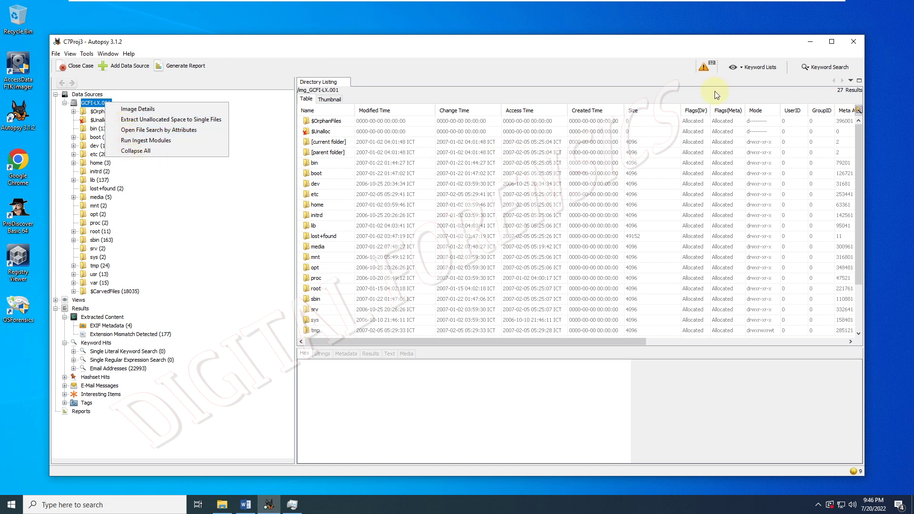
pyautogui.click(678, 66)
pyautogui.click(704, 68)
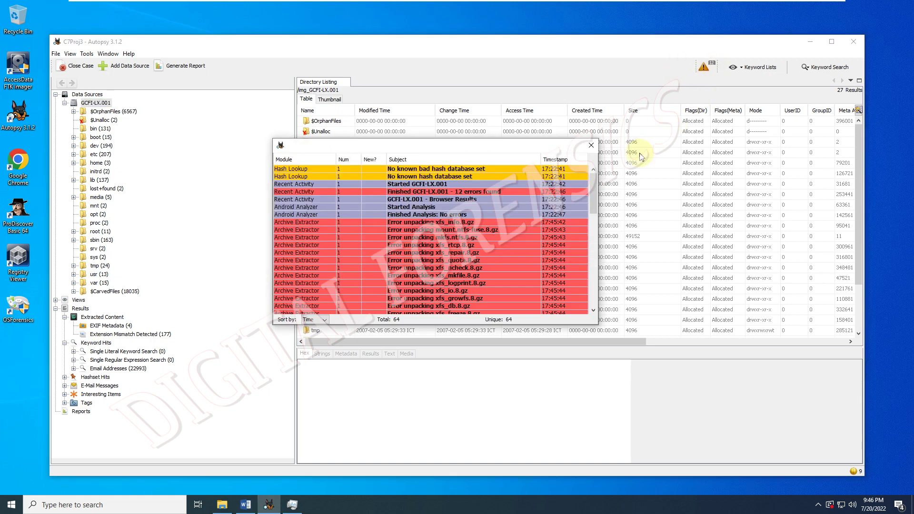
pyautogui.scroll(-6, 592, 183)
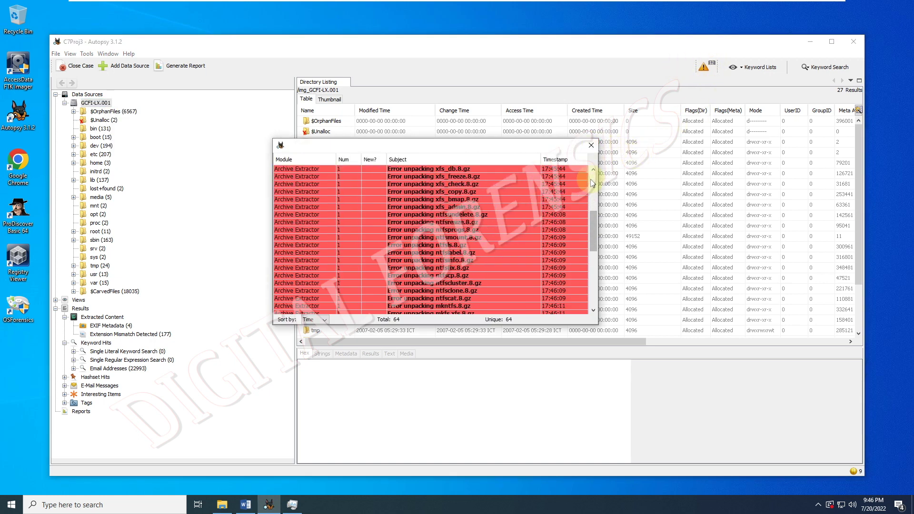
pyautogui.scroll(-9, 592, 183)
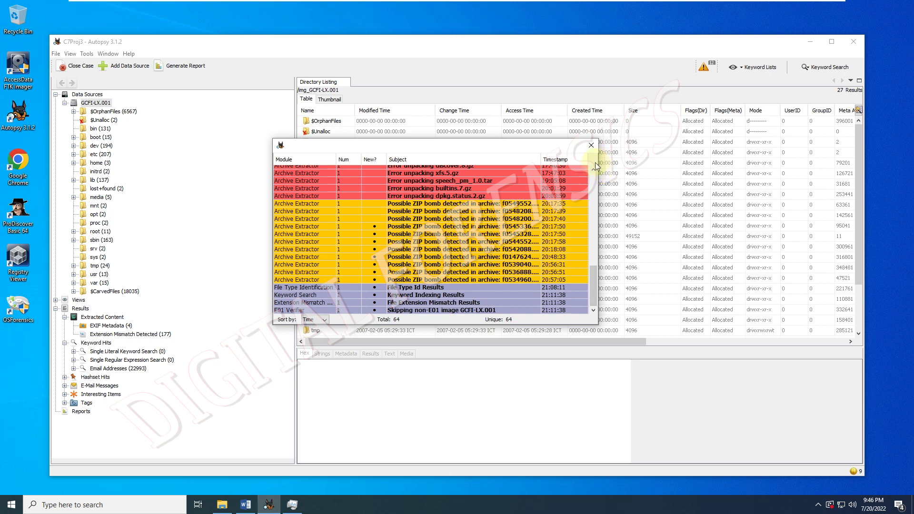
pyautogui.scroll(15, 593, 176)
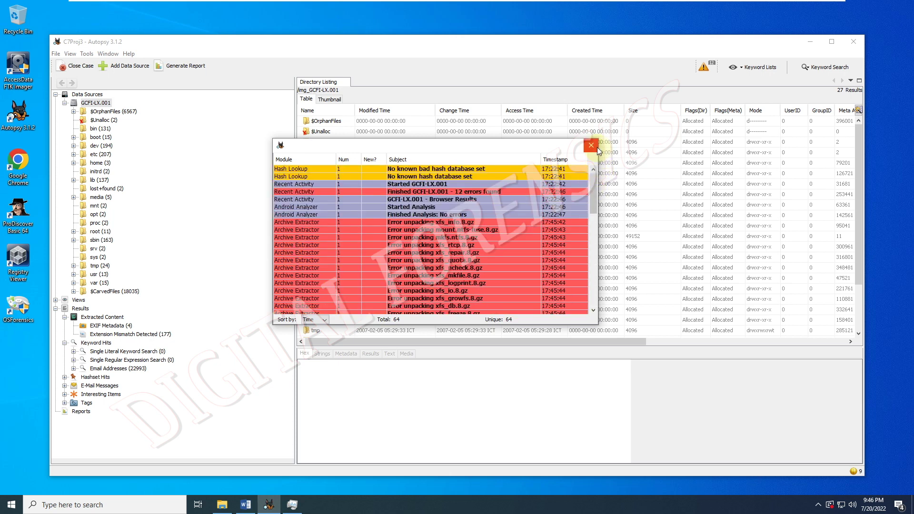
pyautogui.click(590, 146)
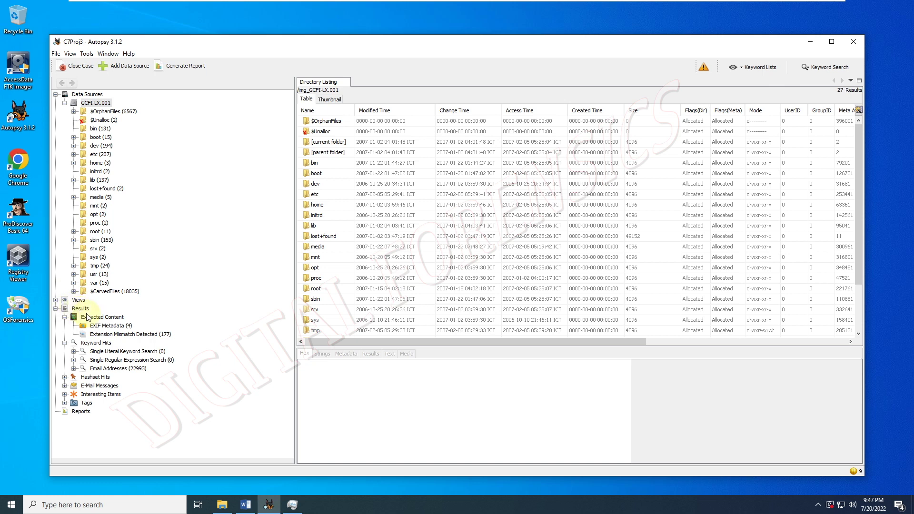
# - List the found email addresses, collapse the GCFI-LX.001 folder tree, and open Keyword Search
pyautogui.click(133, 368)
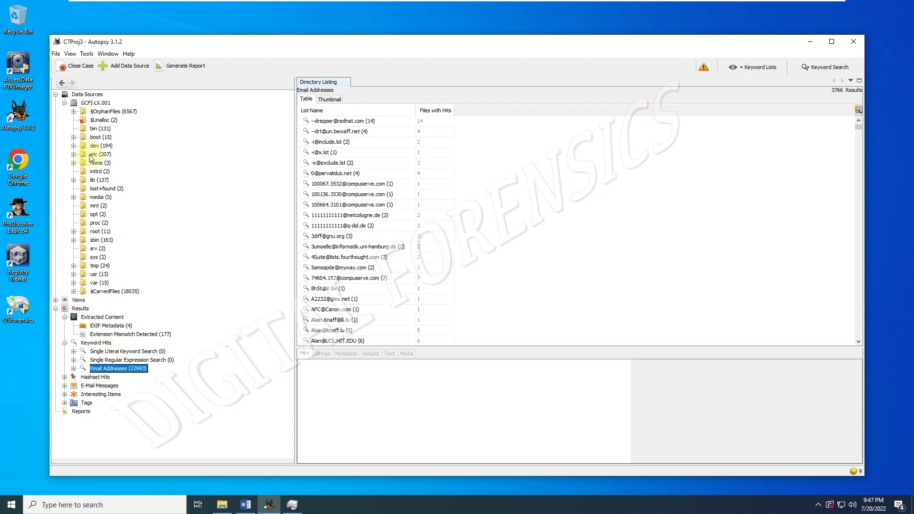
pyautogui.click(56, 95)
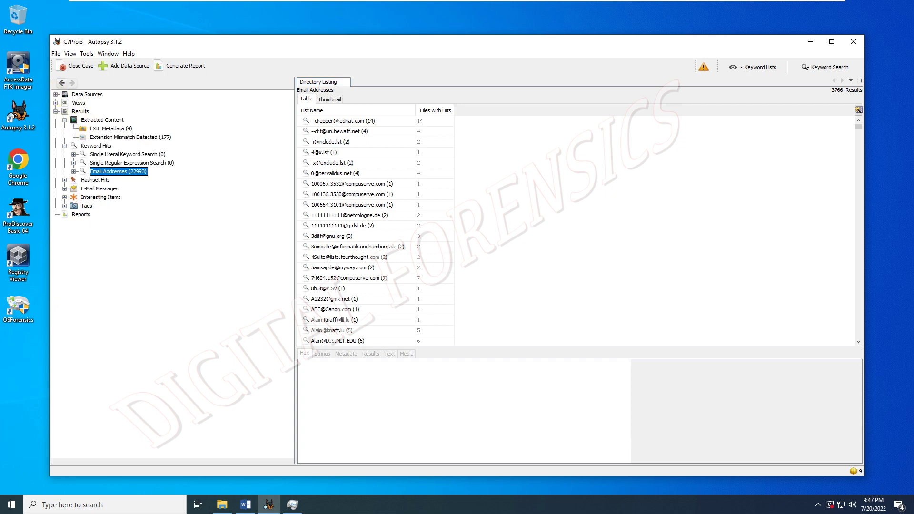
pyautogui.click(56, 95)
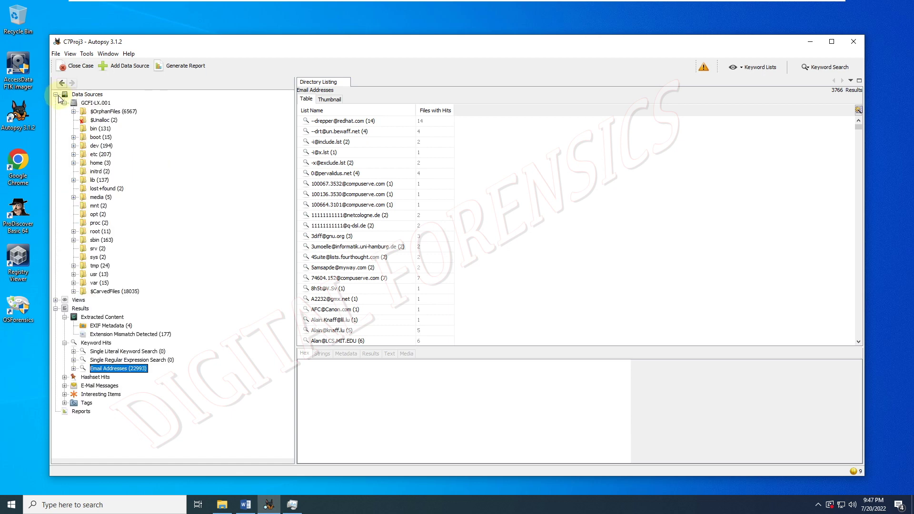
pyautogui.click(65, 103)
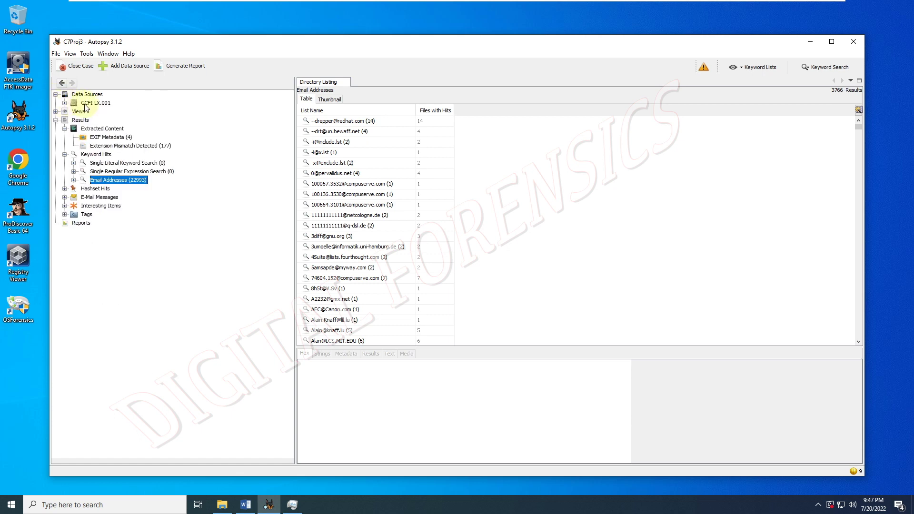
pyautogui.rightClick(86, 105)
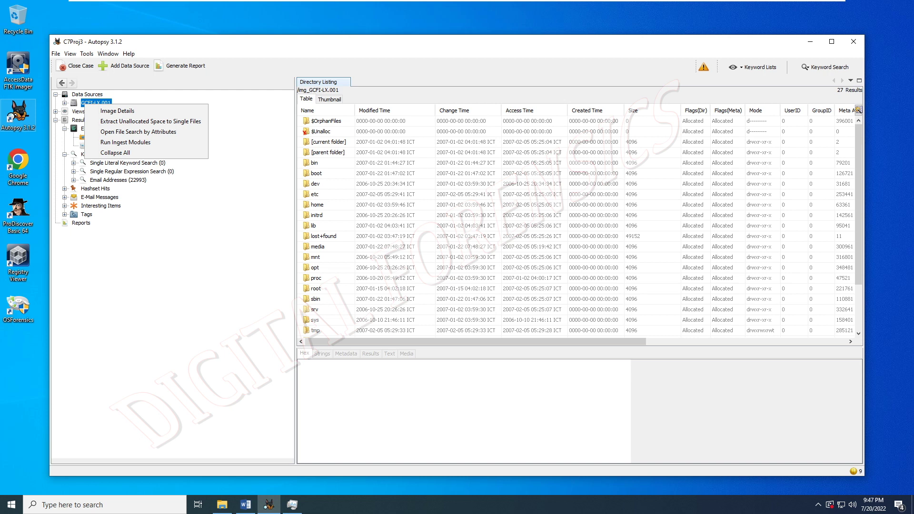
pyautogui.click(193, 305)
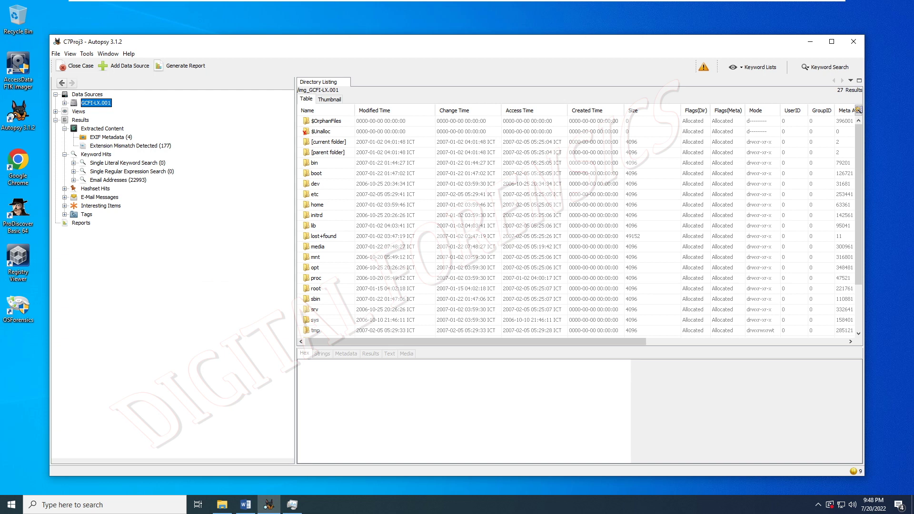
pyautogui.click(826, 68)
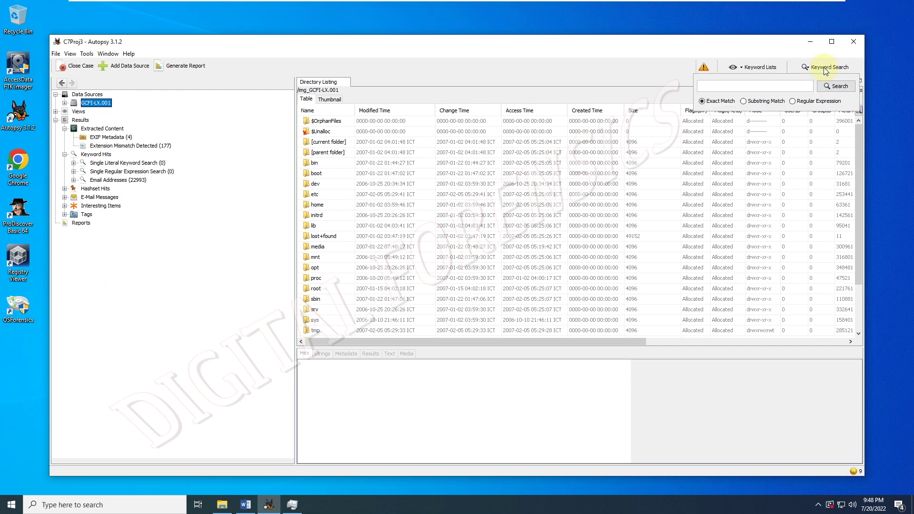
# - Keyword-search the person's first name (30 hits) and view the Sent mailbox text
pyautogui.click(771, 87)
pyautogui.write('martha')
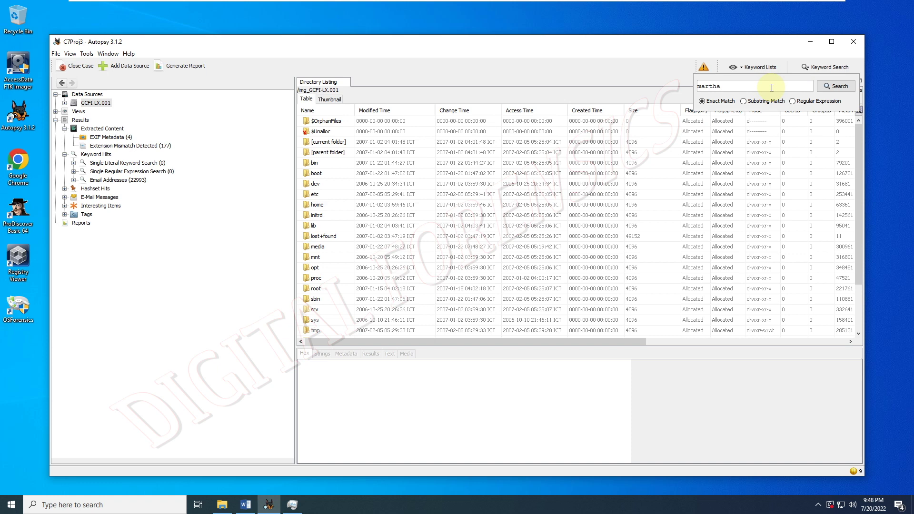
pyautogui.click(839, 86)
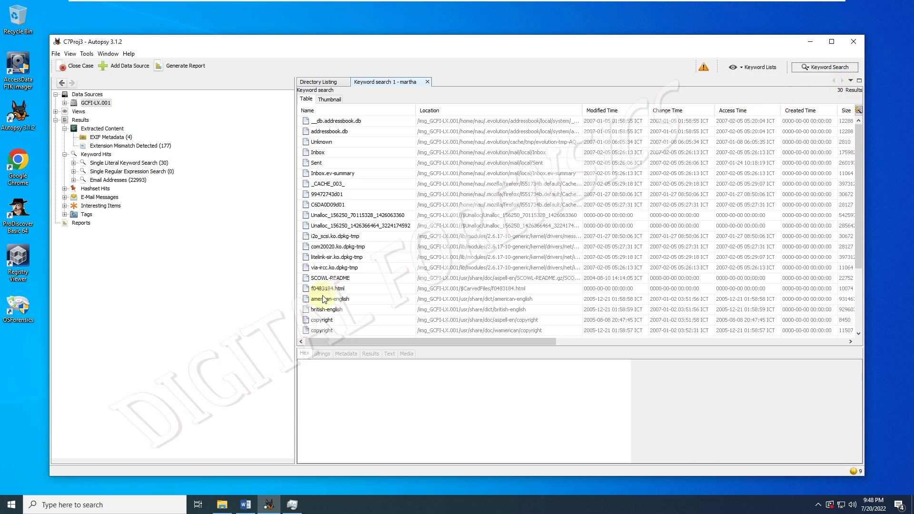
pyautogui.click(326, 163)
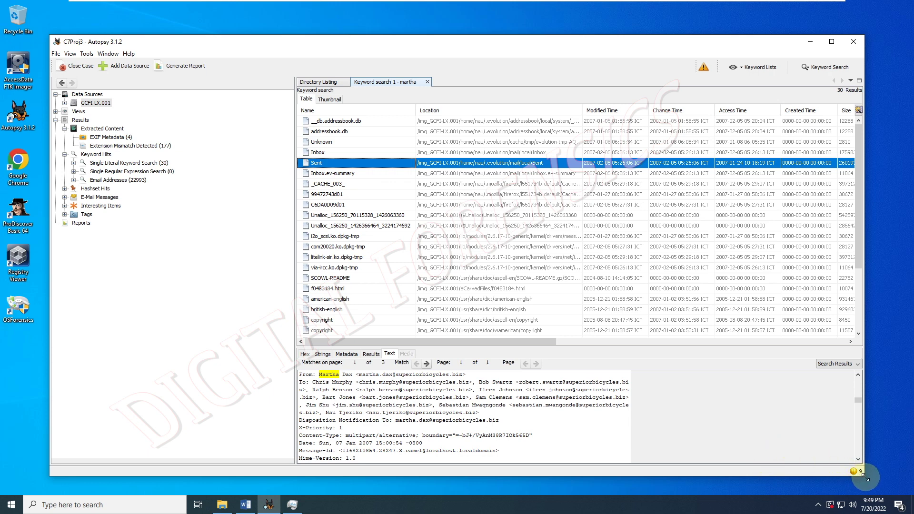
# - Shrink and narrow the Autopsy window and give the text viewer more room
pyautogui.moveTo(863, 475); pyautogui.dragTo(803, 361)
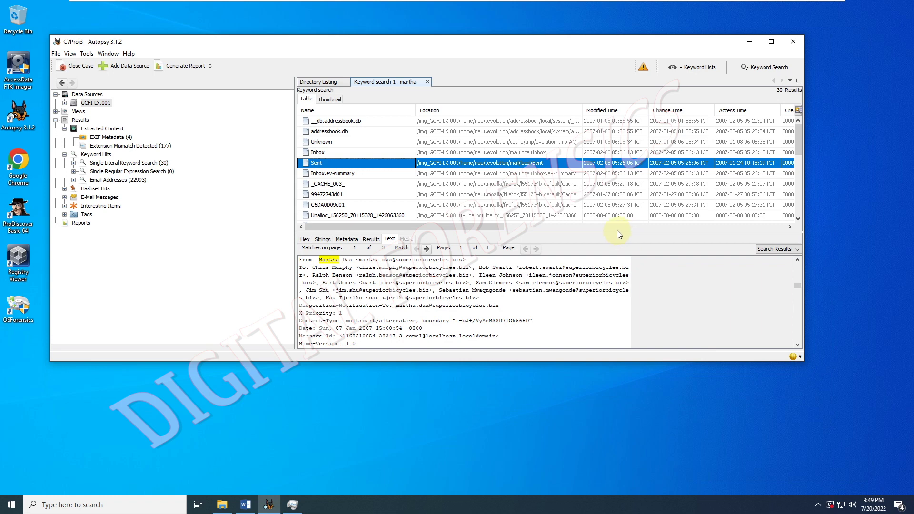
pyautogui.moveTo(617, 230); pyautogui.dragTo(616, 193)
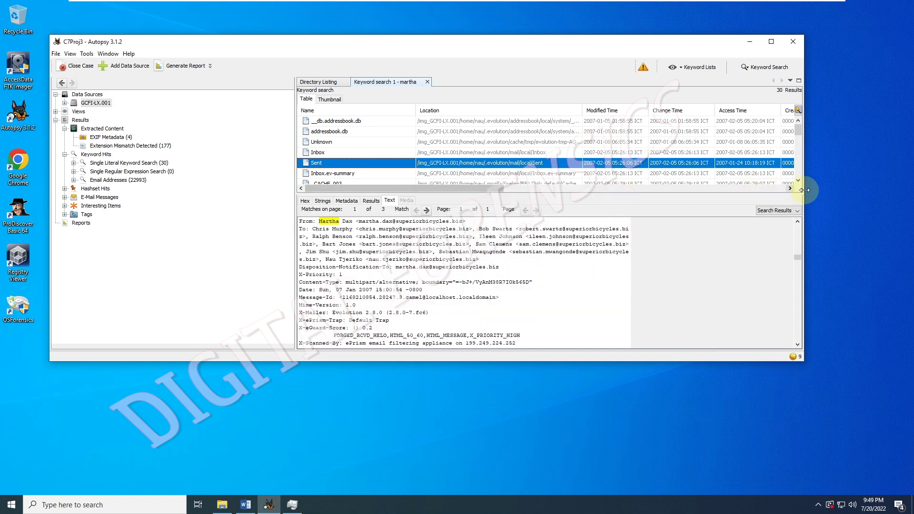
pyautogui.moveTo(804, 191); pyautogui.dragTo(726, 202)
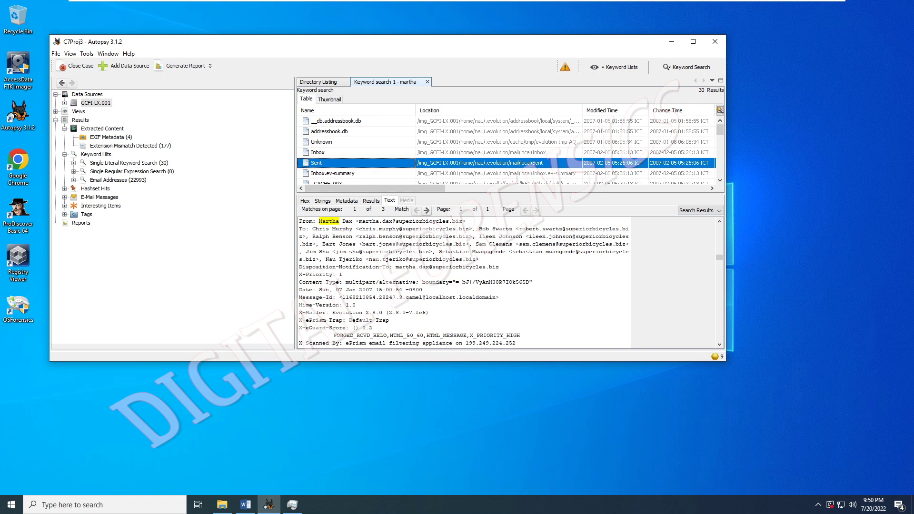
# - Maximize Autopsy and copy the first To: recipient's full name from the Sent e-mail
pyautogui.press('super+Up')
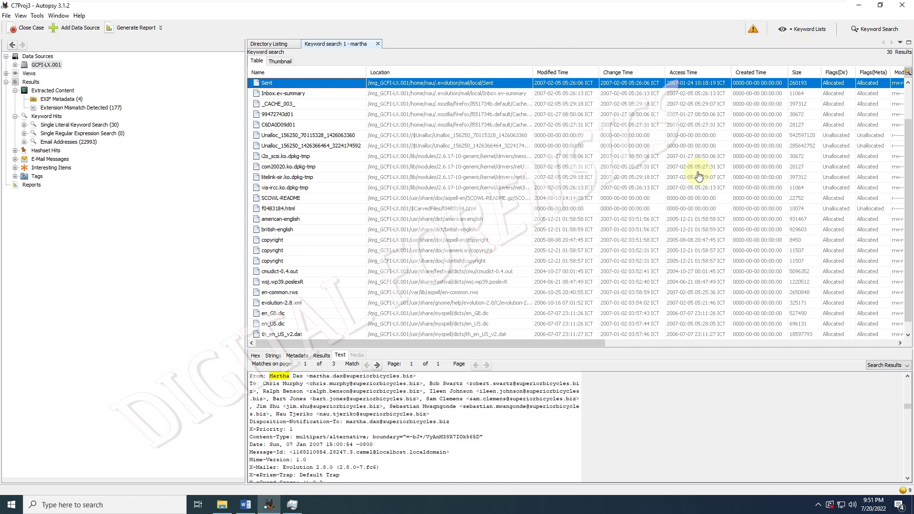
pyautogui.click(269, 390)
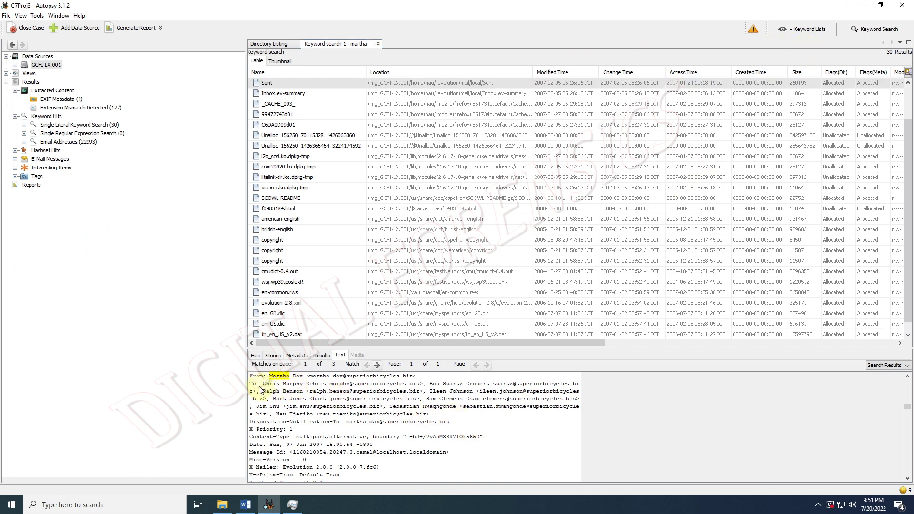
pyautogui.moveTo(263, 387)
pyautogui.mouseDown()
pyautogui.moveTo(306, 388)
pyautogui.moveTo(262, 389)
pyautogui.mouseUp()
pyautogui.hotkey('ctrl', 'c')
pyautogui.click(300, 389)
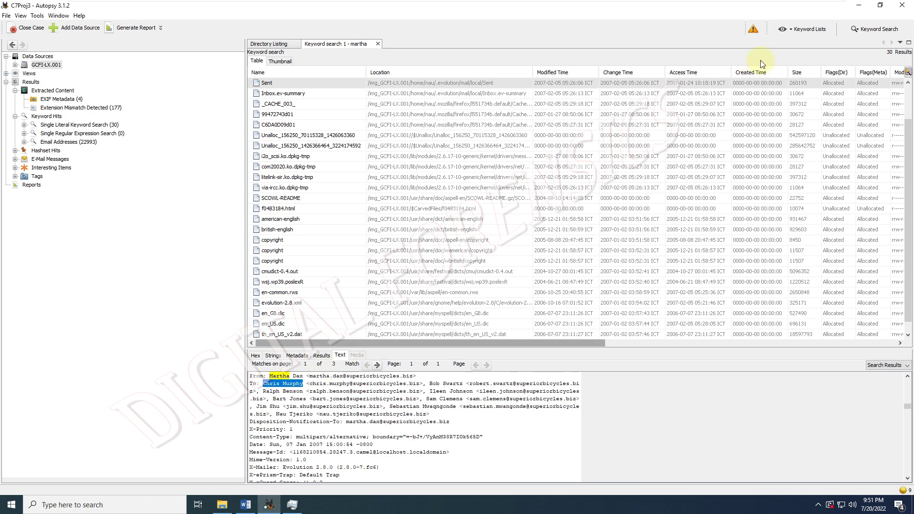
# - Keyword-search the recipient's full name, finding 8 files, and expand E-Mail Messages
pyautogui.click(856, 29)
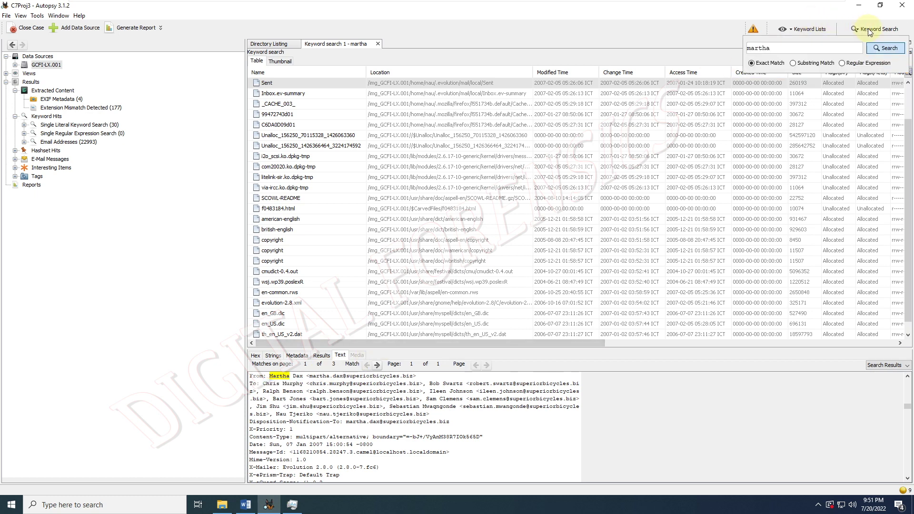
pyautogui.doubleClick(823, 50)
pyautogui.hotkey('ctrl', 'v')
pyautogui.click(886, 48)
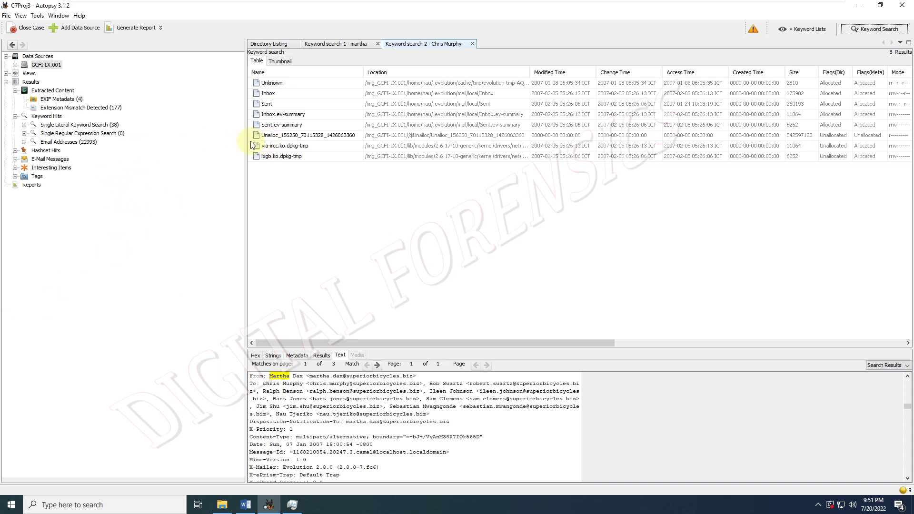
pyautogui.click(17, 159)
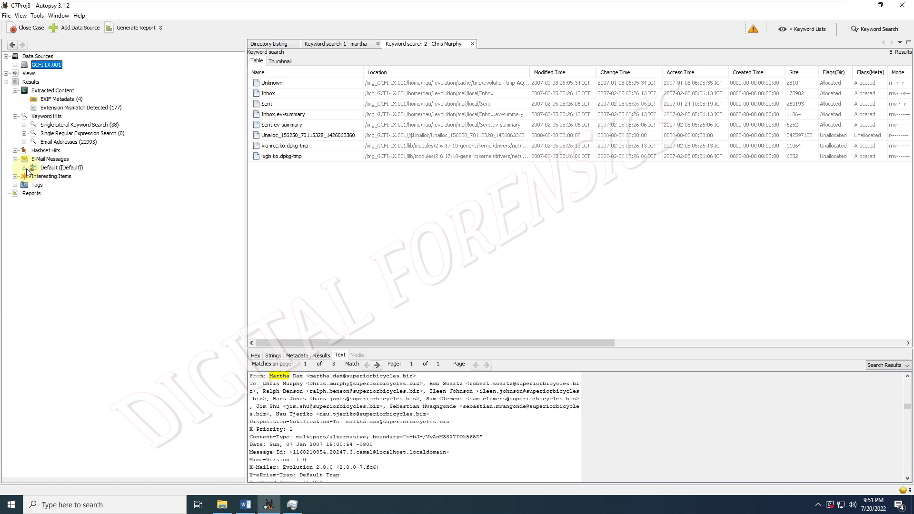
# - List the 54 messages under E-Mail Messages > Default, read the first three, then show Reports
pyautogui.click(24, 168)
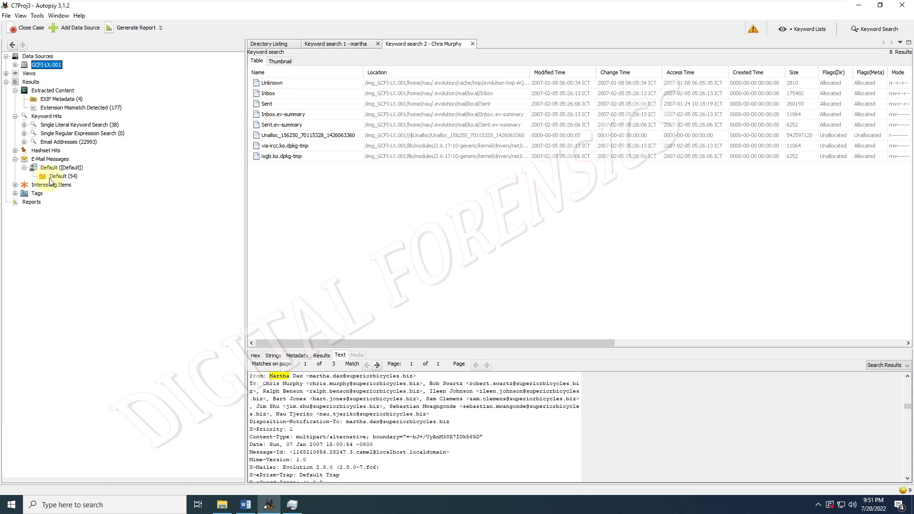
pyautogui.click(53, 177)
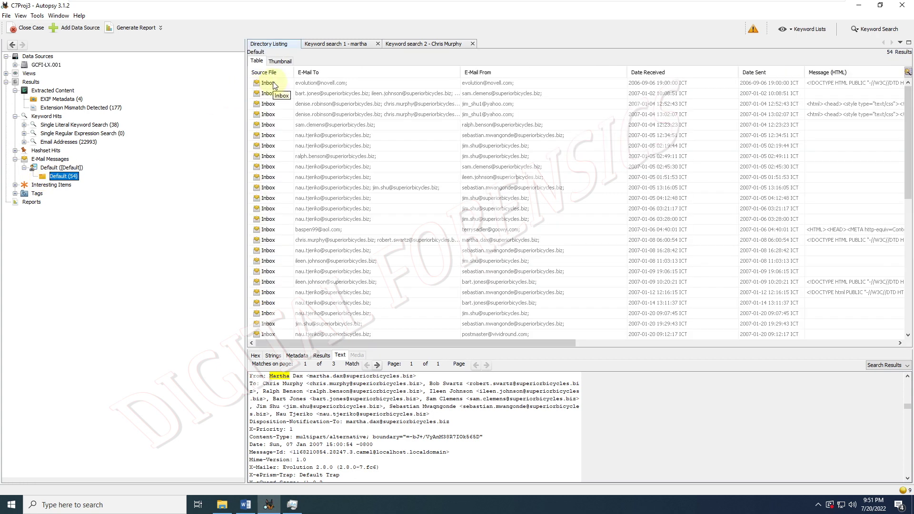
pyautogui.click(275, 86)
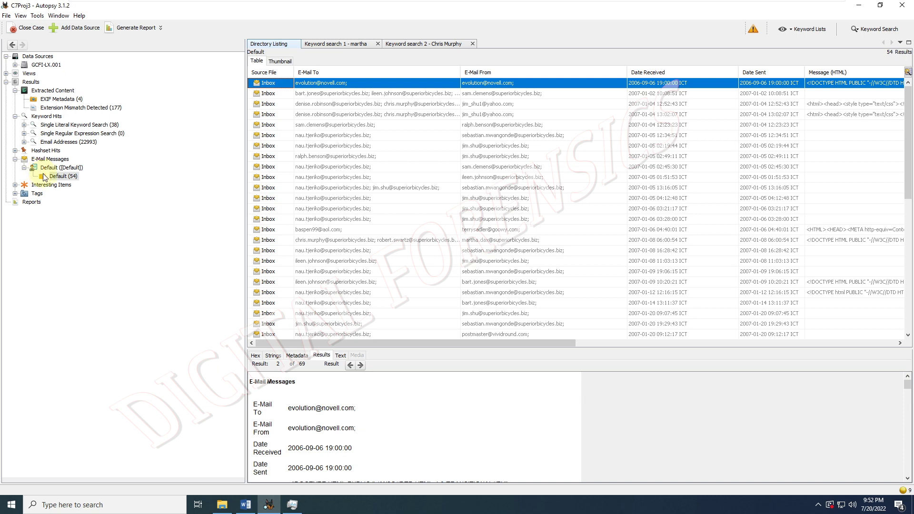
pyautogui.click(307, 93)
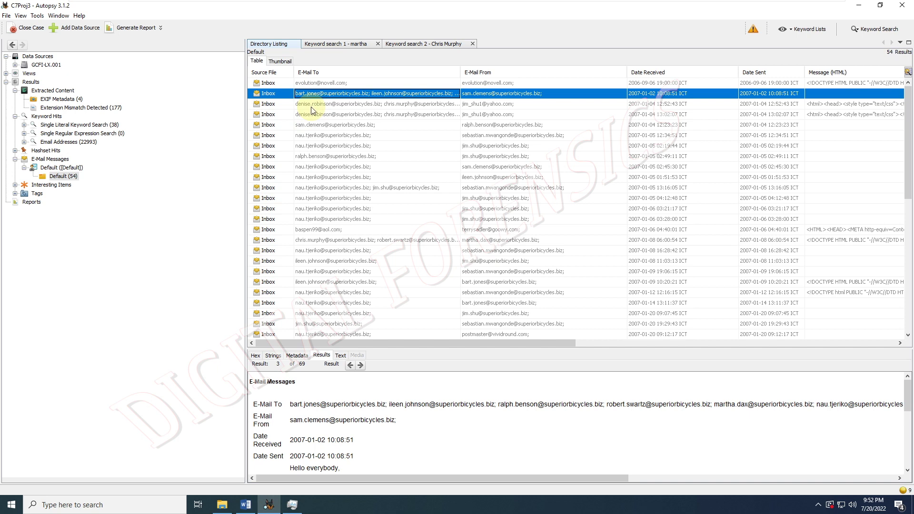
pyautogui.click(310, 106)
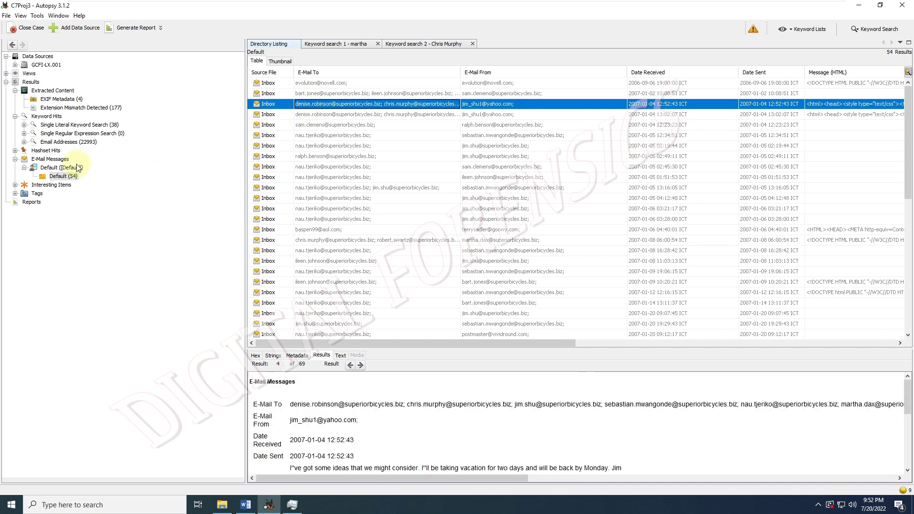
pyautogui.click(20, 202)
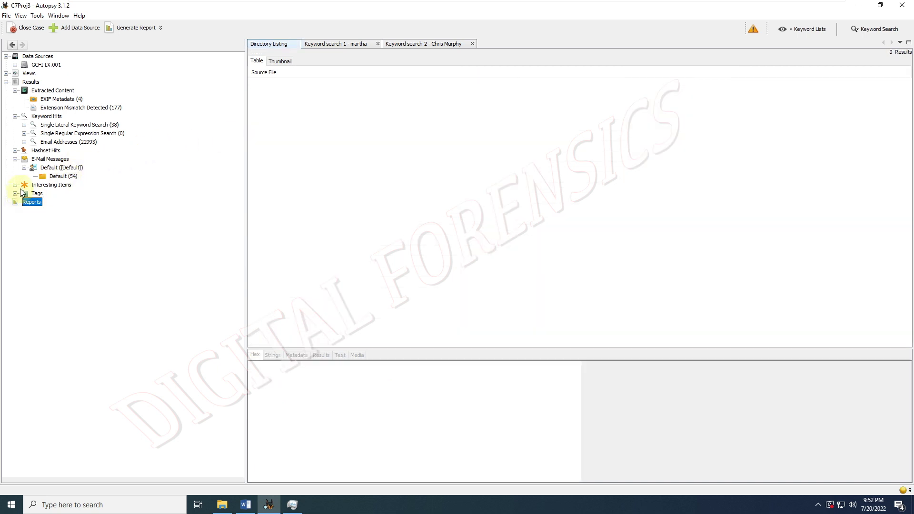
# - List the 177 Extension Mismatch Detected files and widen the Source File column
pyautogui.click(28, 84)
pyautogui.click(34, 91)
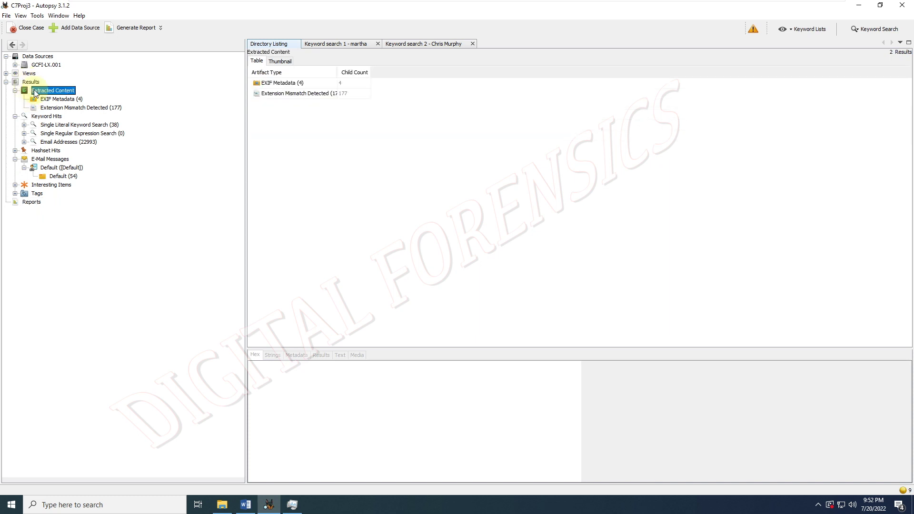
pyautogui.click(52, 108)
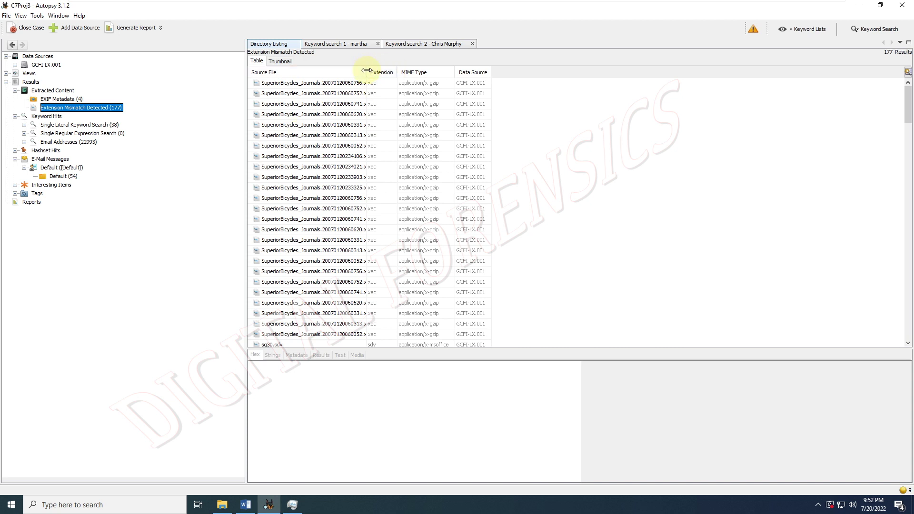
pyautogui.moveTo(366, 71); pyautogui.dragTo(412, 71)
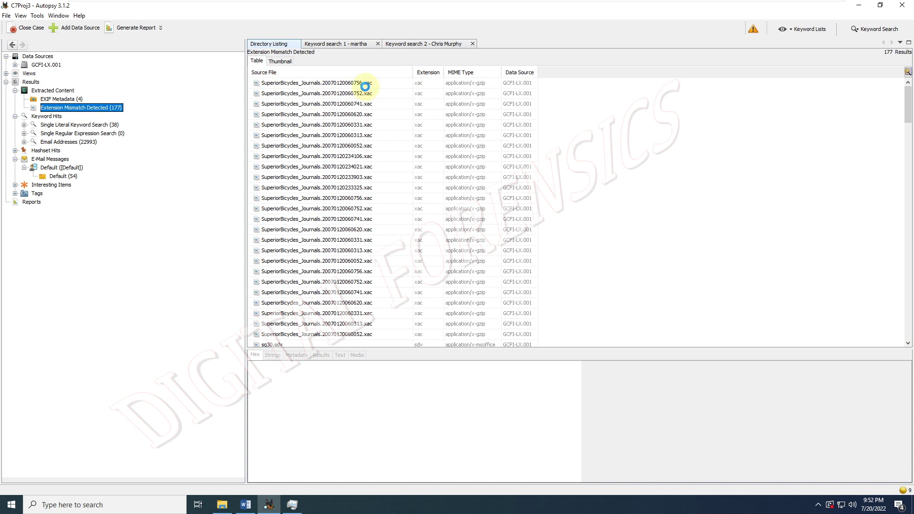
# - Inspect mismatch details for the journal files, sg30.sdv and biblio.odb
pyautogui.click(365, 85)
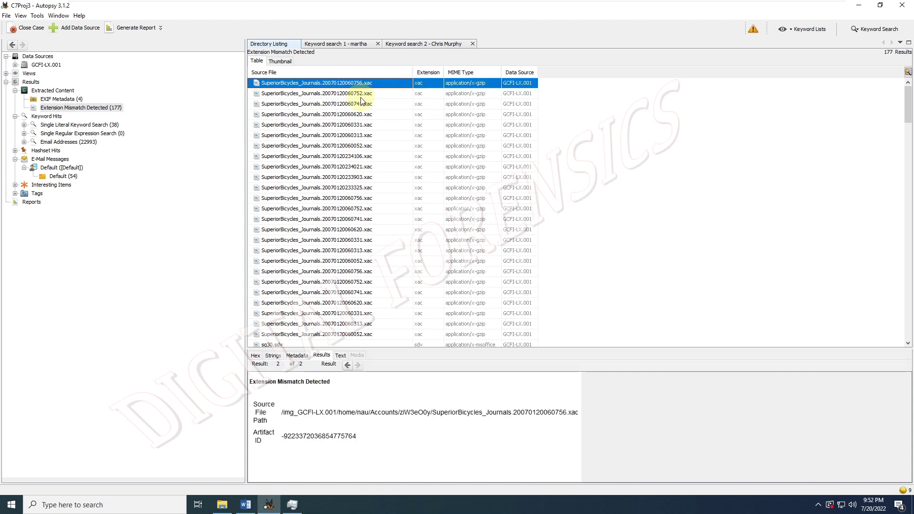
pyautogui.click(360, 97)
pyautogui.scroll(-1, 322, 235)
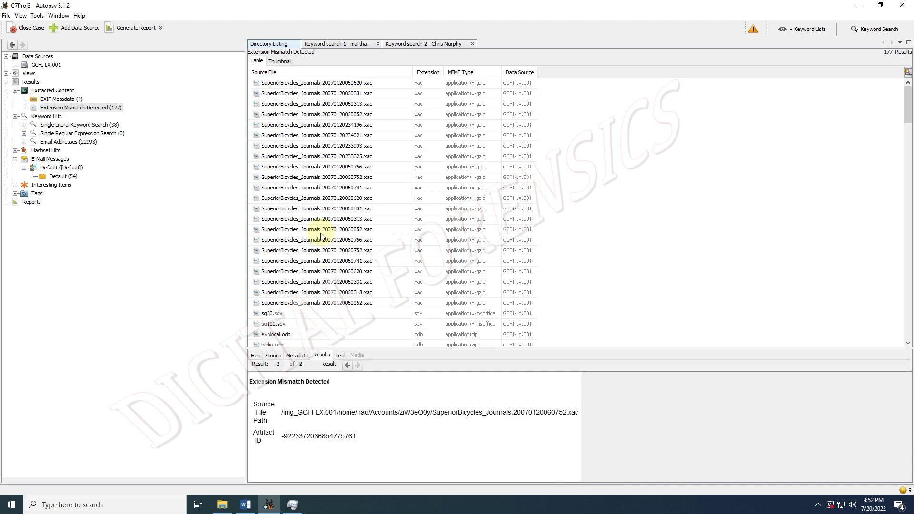
pyautogui.scroll(-5, 321, 235)
pyautogui.click(284, 159)
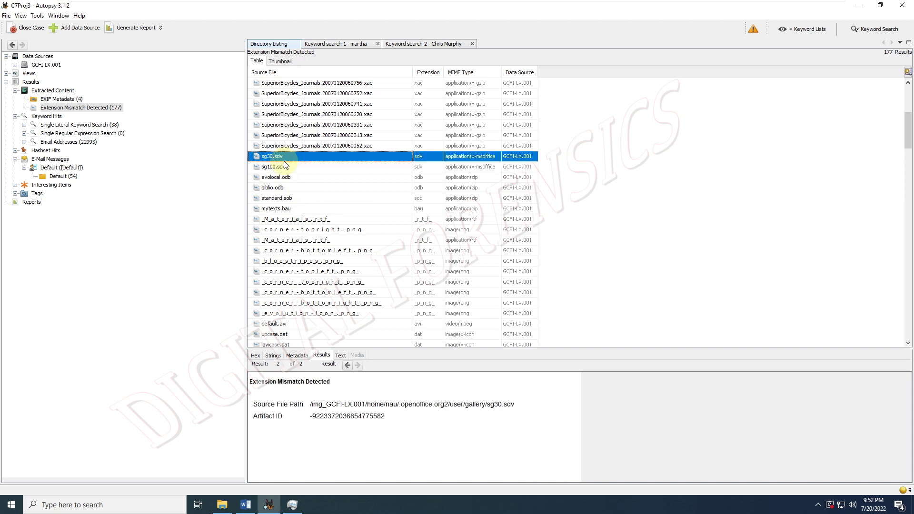
pyautogui.click(285, 188)
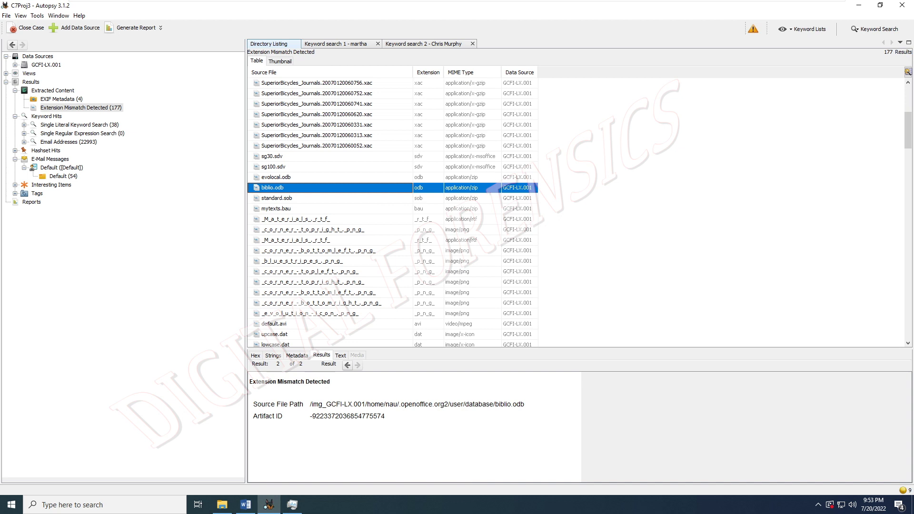
# - Check file metadata, then select SuperiorBicycles_Journals.20070120060331.xac in the mismatch list
pyautogui.click(295, 356)
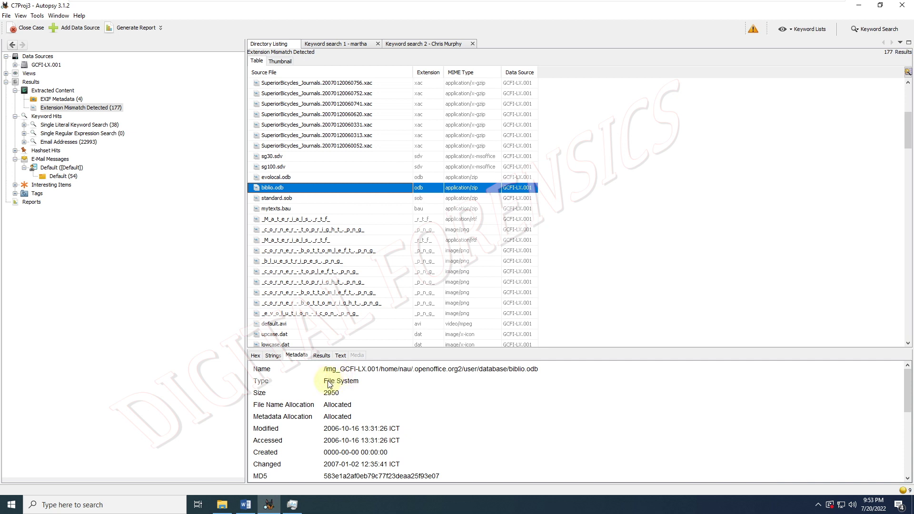
pyautogui.scroll(-2, 329, 384)
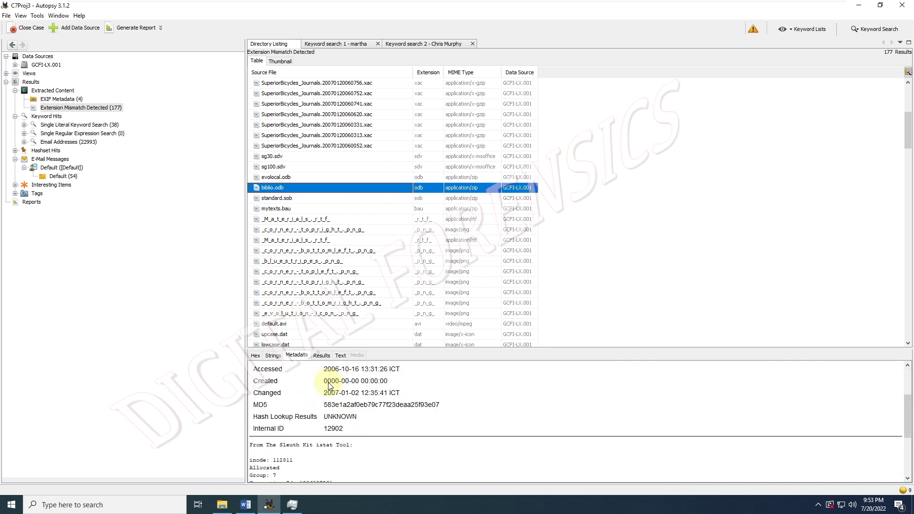
pyautogui.scroll(-1, 329, 384)
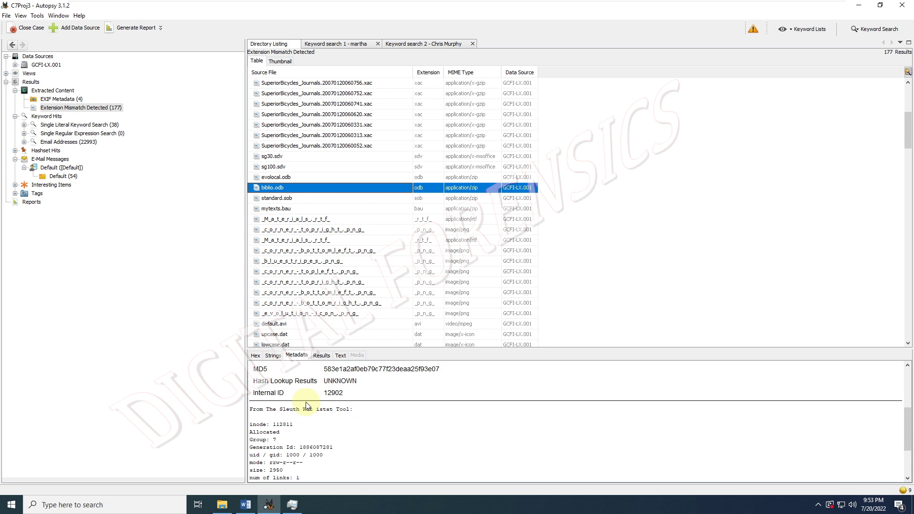
pyautogui.scroll(-2, 306, 405)
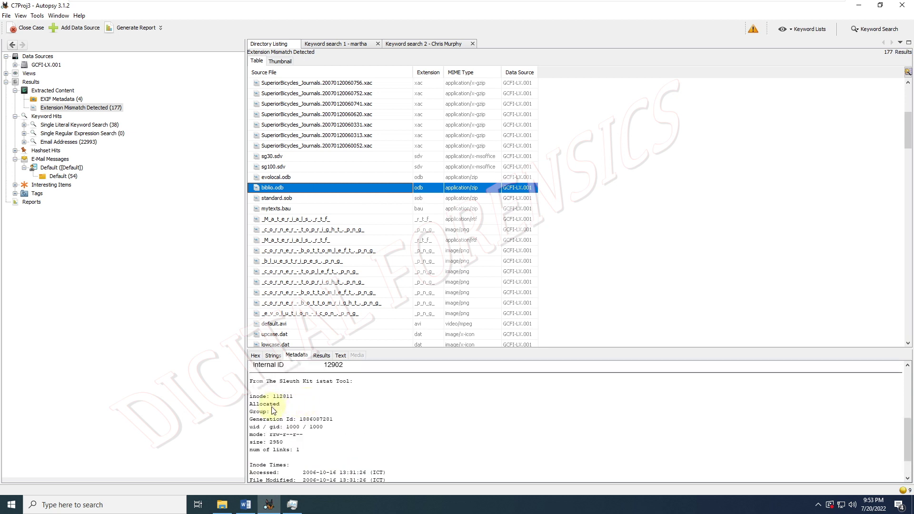
pyautogui.scroll(-2, 273, 411)
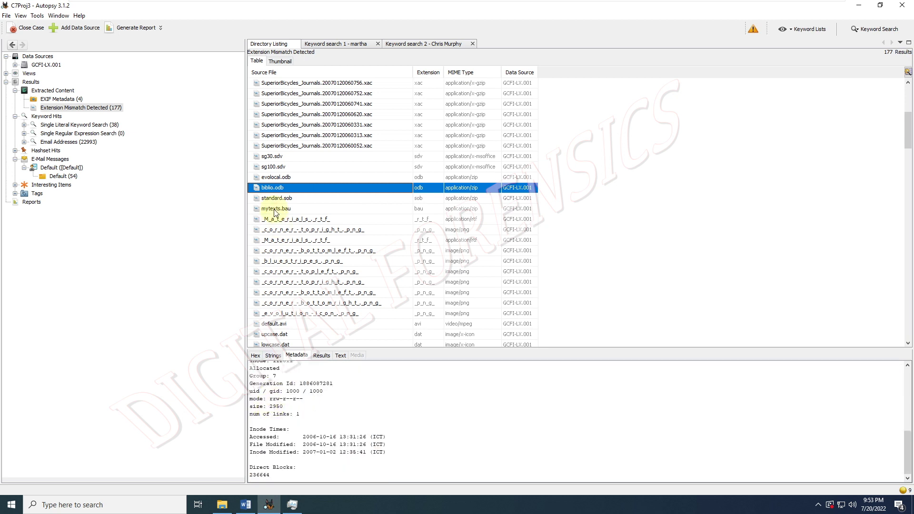
pyautogui.click(279, 126)
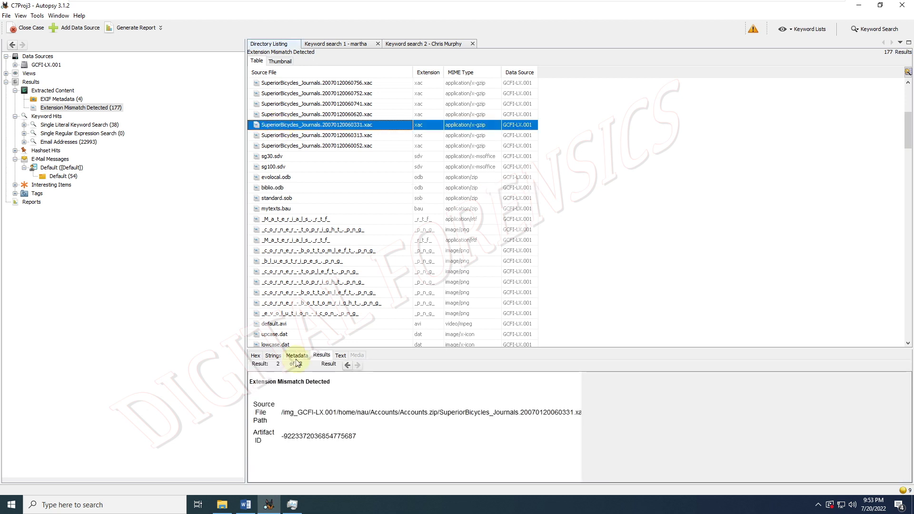
# - Highlight the image and zip parts of its path, view Strings and Hex, then select evolocal.odb
pyautogui.moveTo(283, 412); pyautogui.dragTo(324, 413)
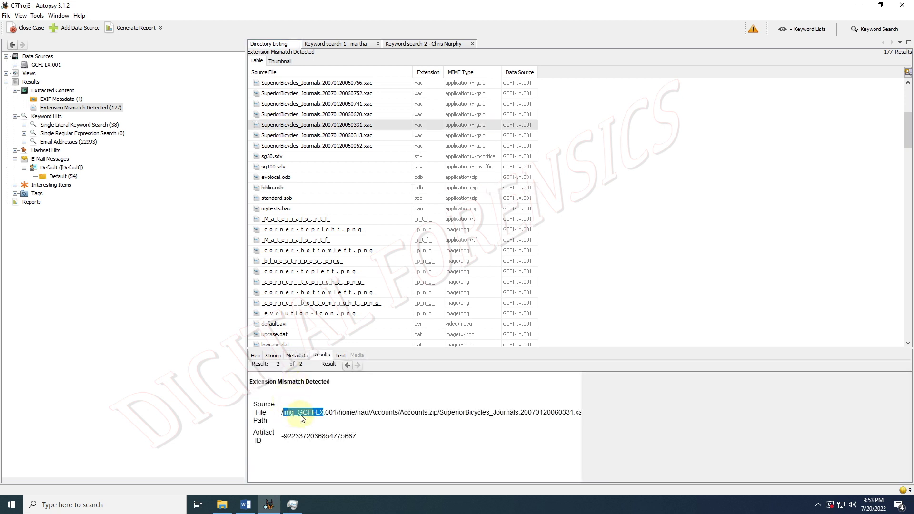
pyautogui.moveTo(415, 413); pyautogui.dragTo(461, 418)
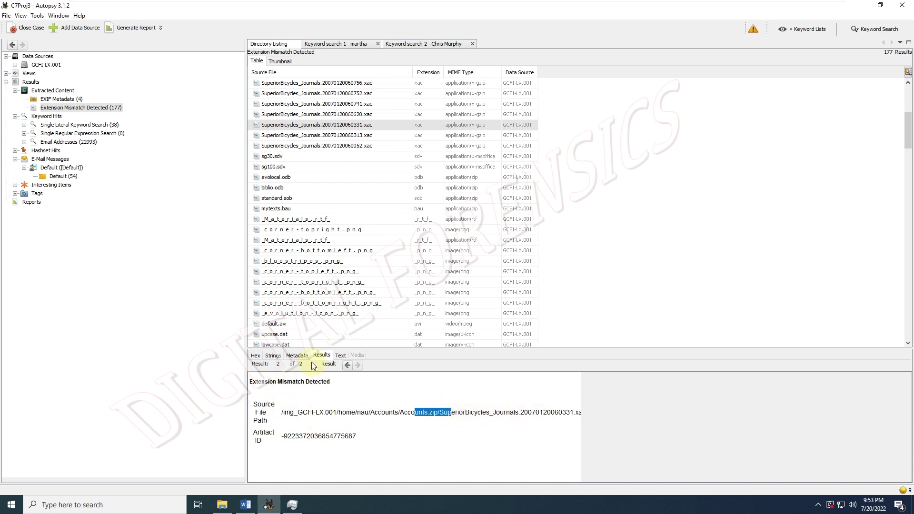
pyautogui.click(274, 356)
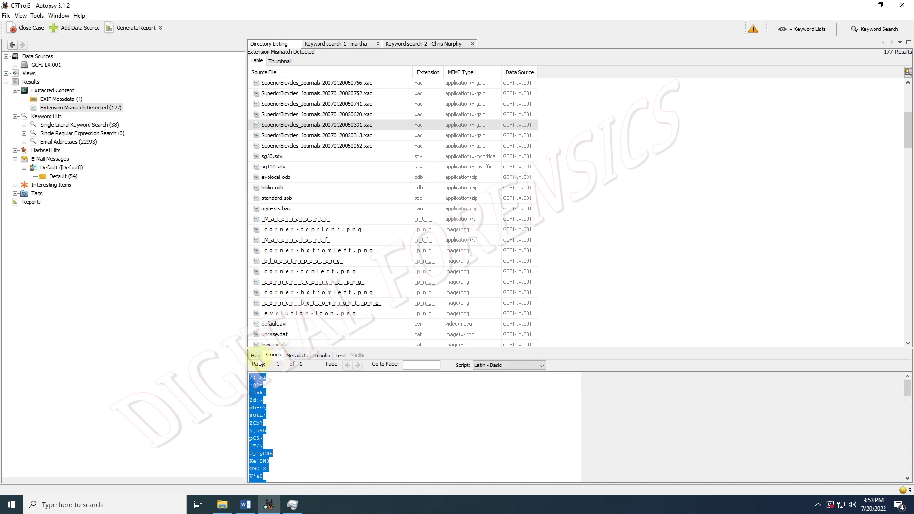
pyautogui.click(257, 356)
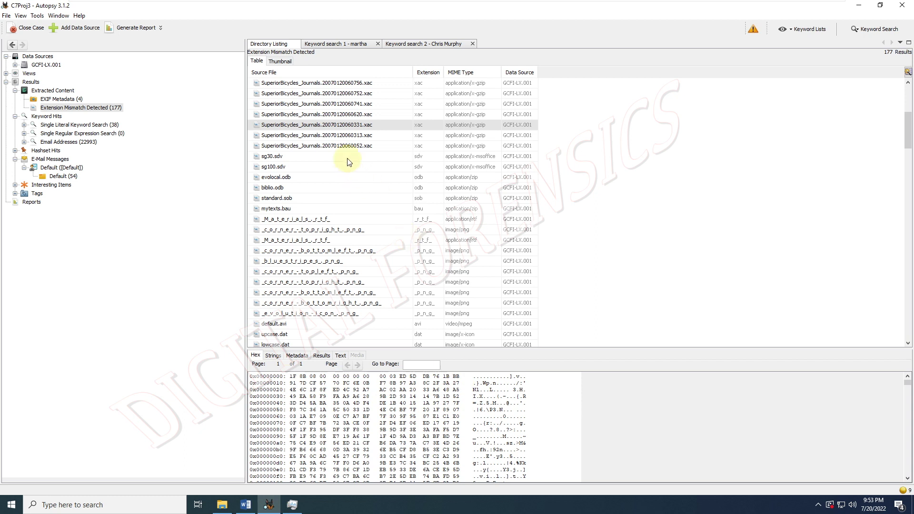
pyautogui.click(330, 176)
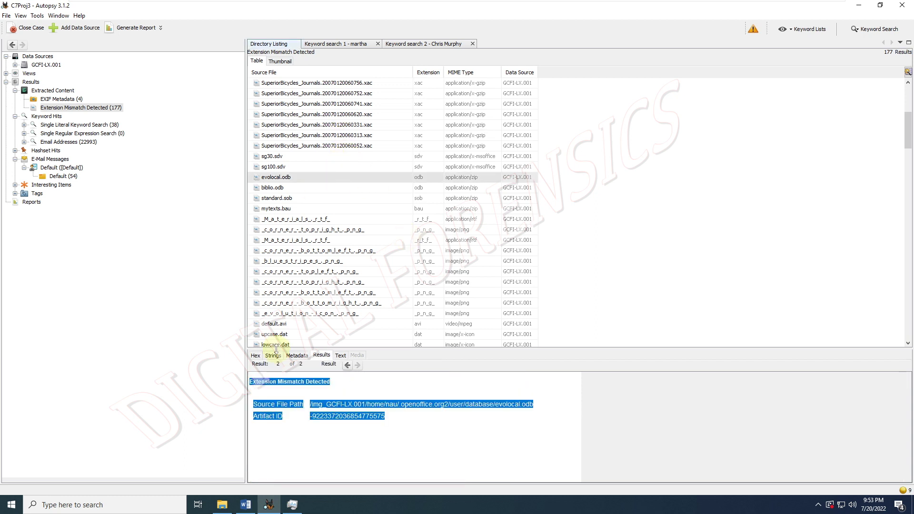
# - Show evolocal.odb's hex dump and highlight its mimetype bytes and PK zip signature
pyautogui.click(339, 355)
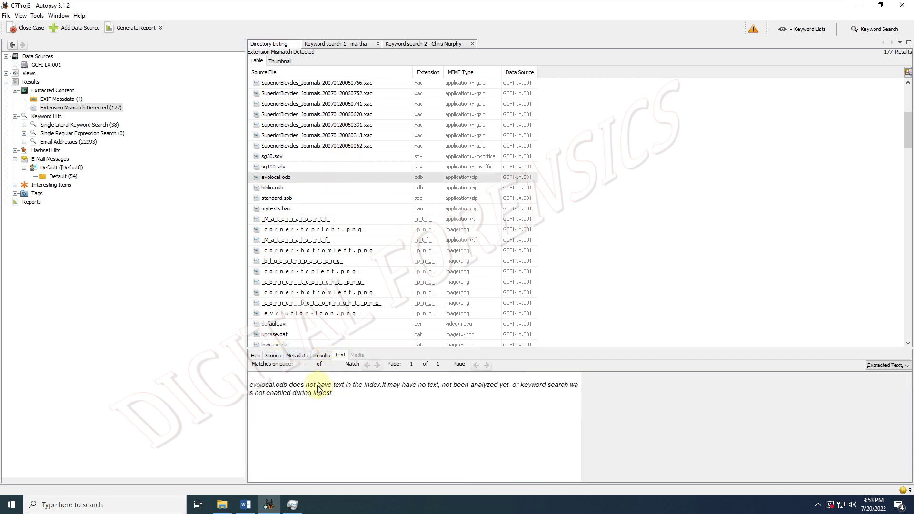
pyautogui.click(255, 356)
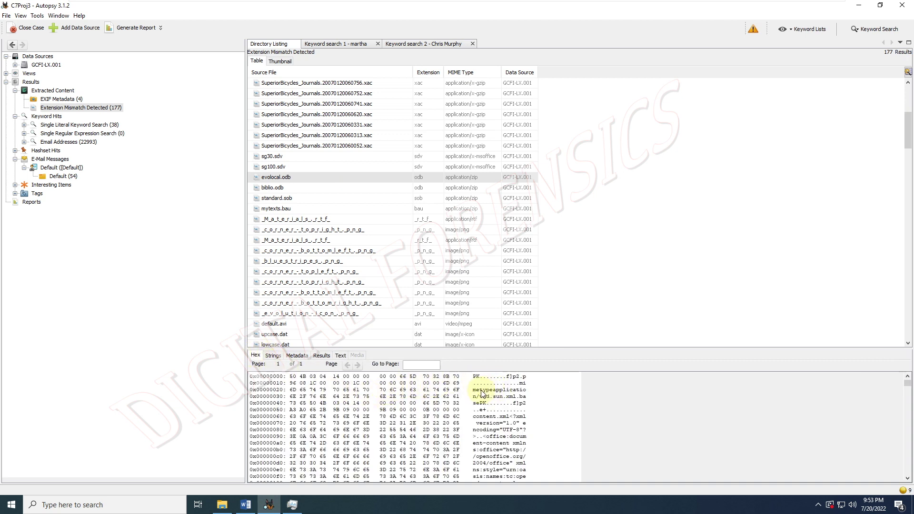
pyautogui.moveTo(521, 383); pyautogui.dragTo(522, 390)
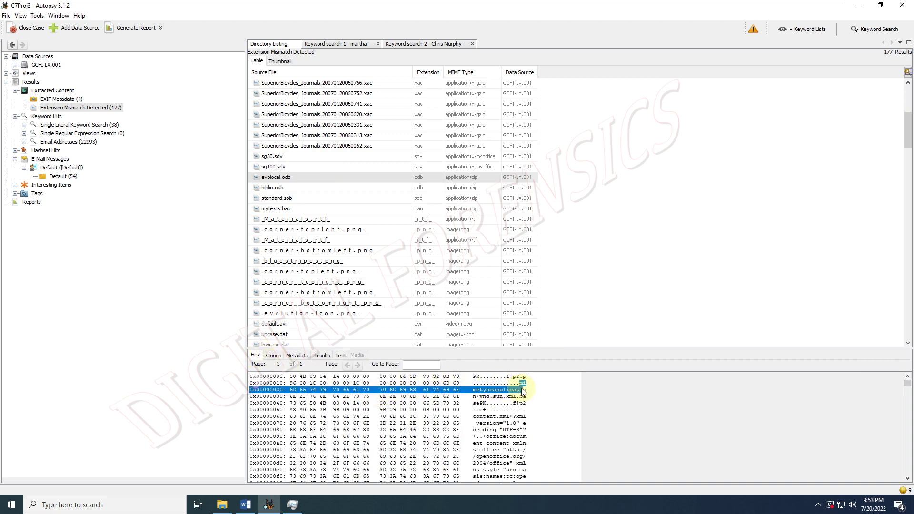
pyautogui.click(508, 400)
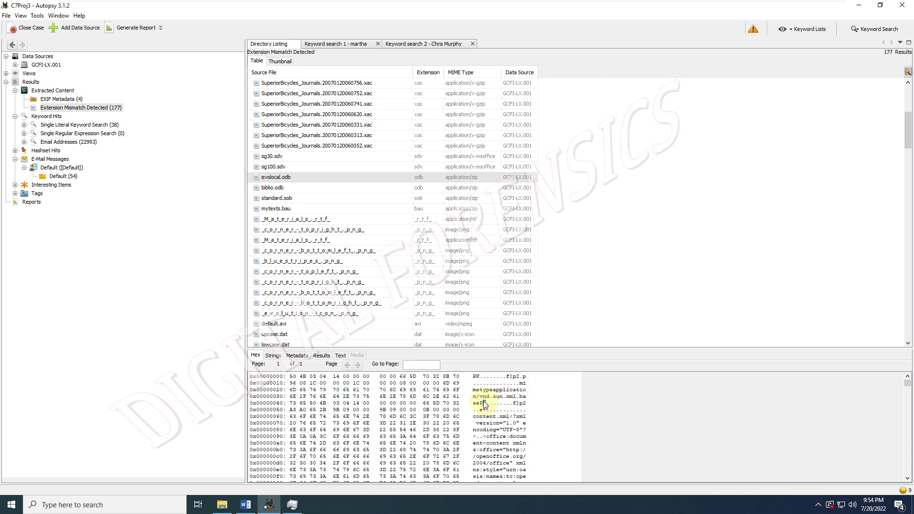
pyautogui.moveTo(483, 402); pyautogui.dragTo(519, 404)
pyautogui.click(505, 404)
pyautogui.moveTo(474, 377); pyautogui.dragTo(511, 383)
# - Inspect html-acct-table.scm's hex dump and highlight its description text
pyautogui.scroll(-10, 425, 270)
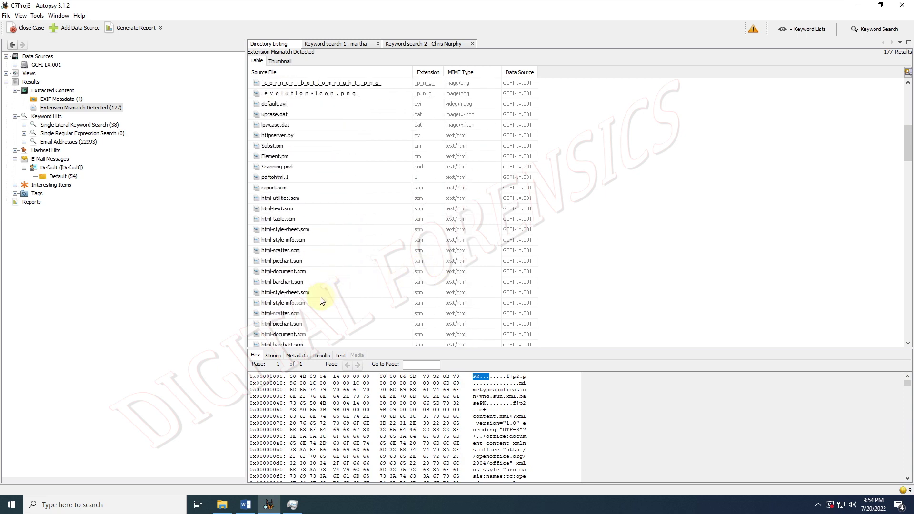
pyautogui.click(284, 198)
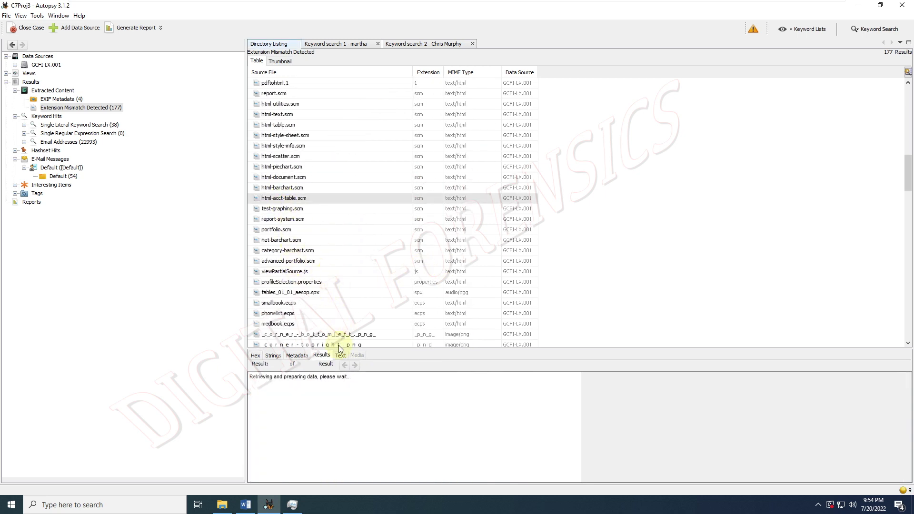
pyautogui.click(262, 356)
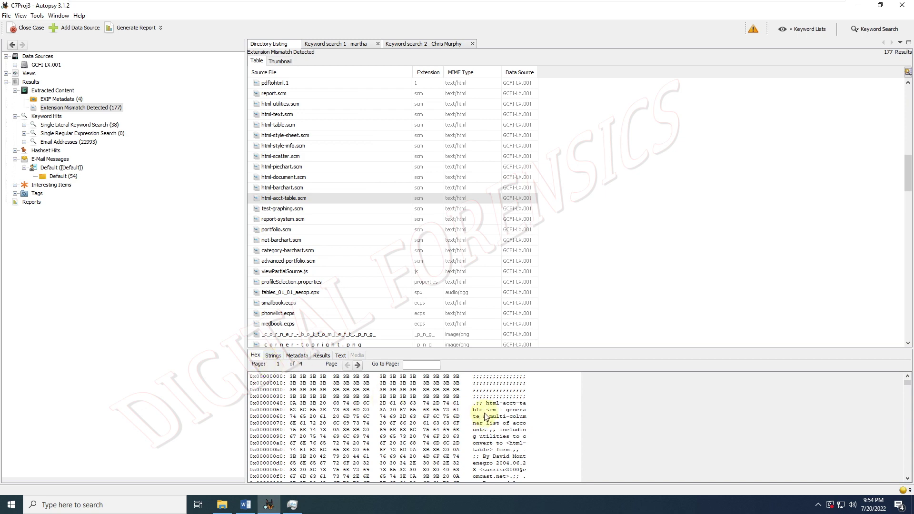
pyautogui.scroll(-7, 485, 416)
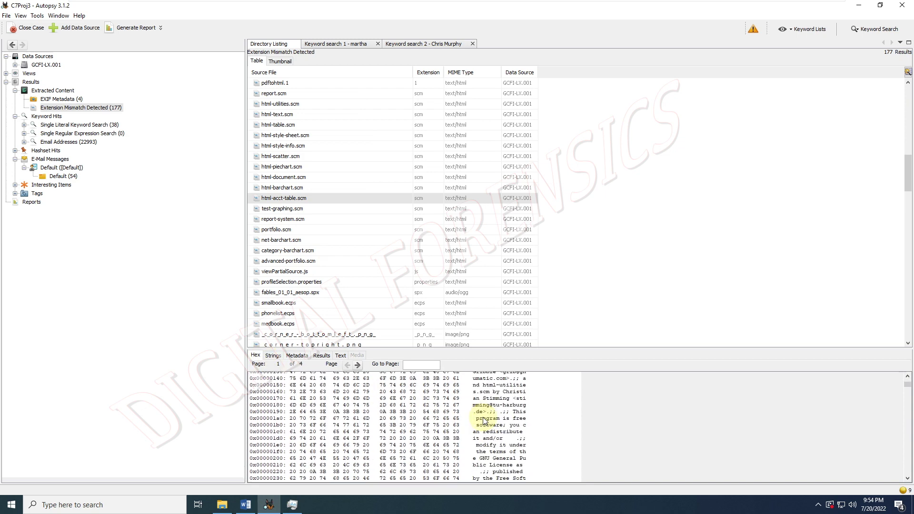
pyautogui.scroll(3, 482, 419)
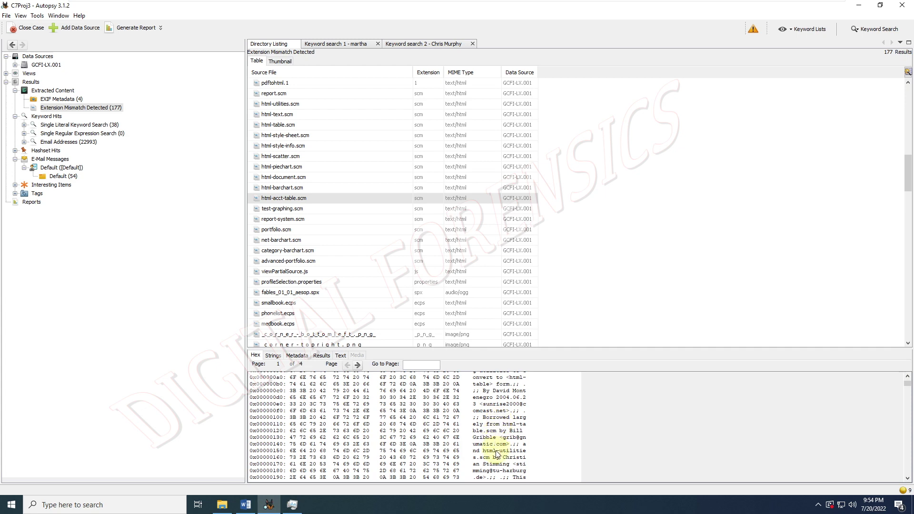
pyautogui.scroll(-2, 496, 453)
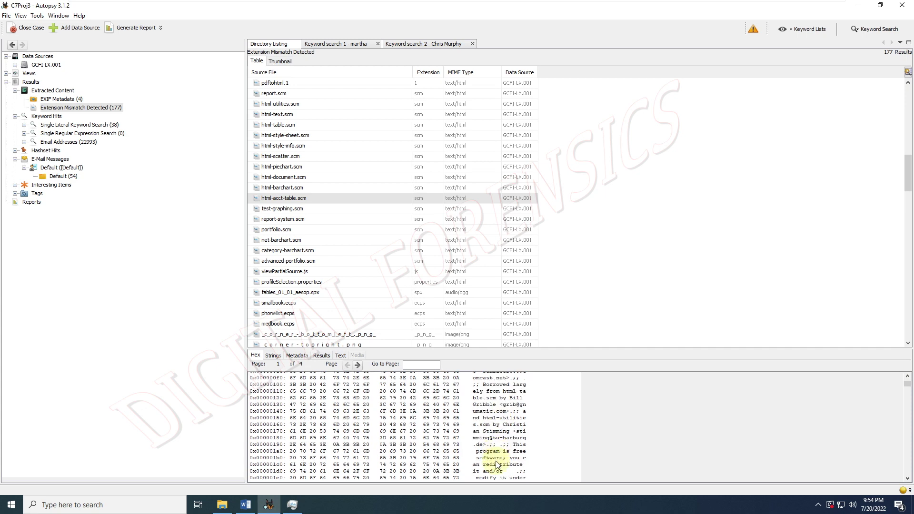
pyautogui.scroll(5, 495, 460)
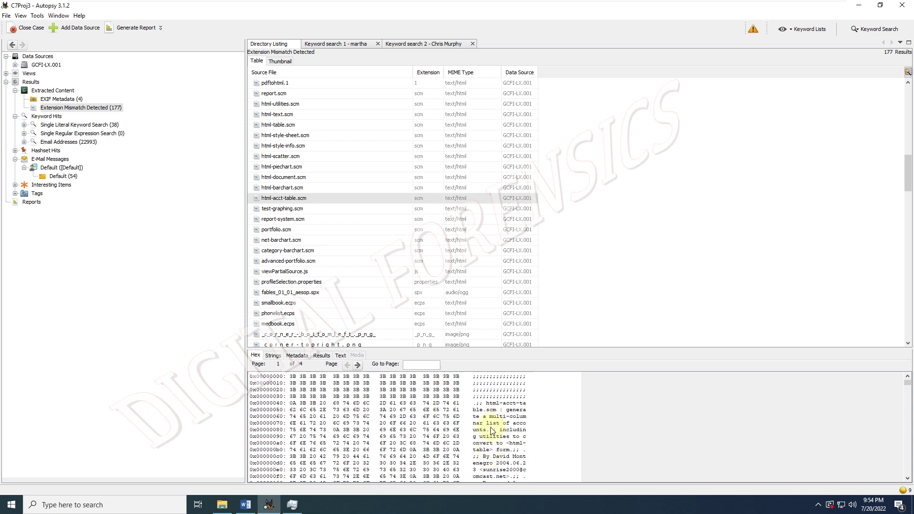
pyautogui.moveTo(492, 431); pyautogui.dragTo(500, 453)
pyautogui.scroll(-3, 384, 322)
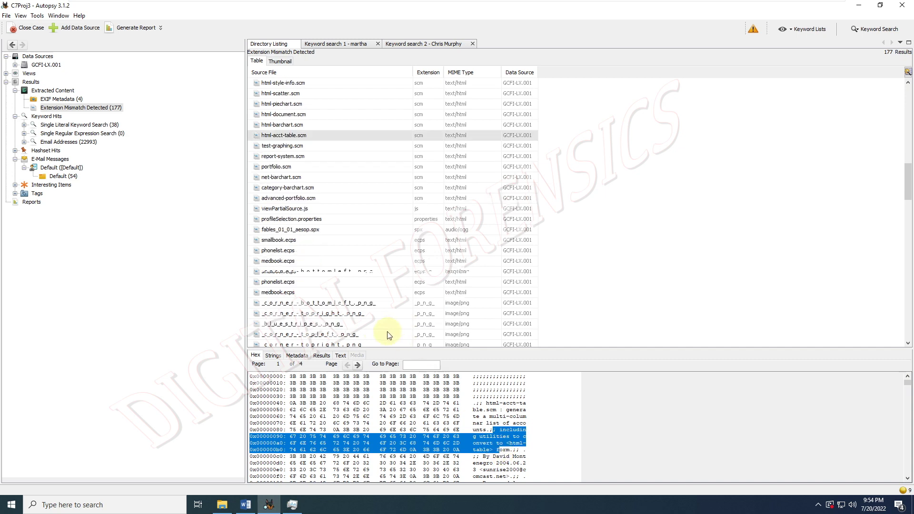
# - Check smallbook.ecps's Hex, Text and Strings views
pyautogui.click(300, 210)
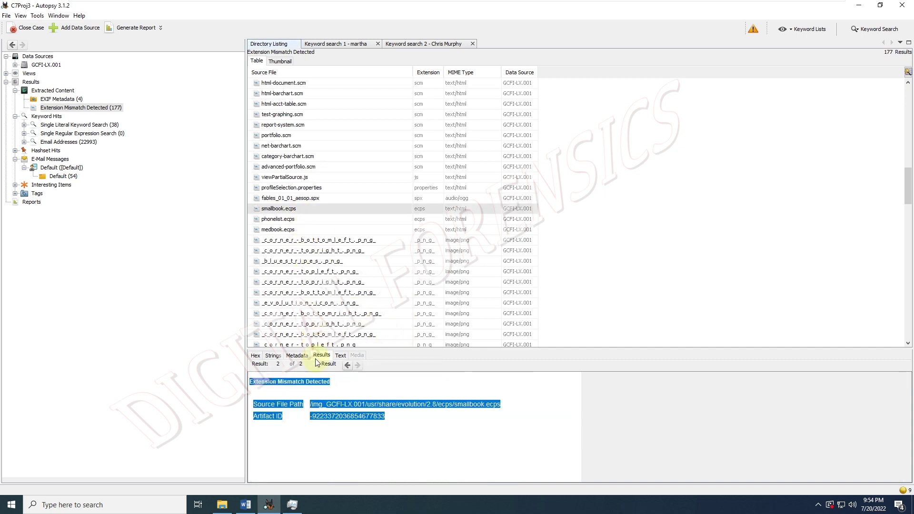
pyautogui.click(257, 356)
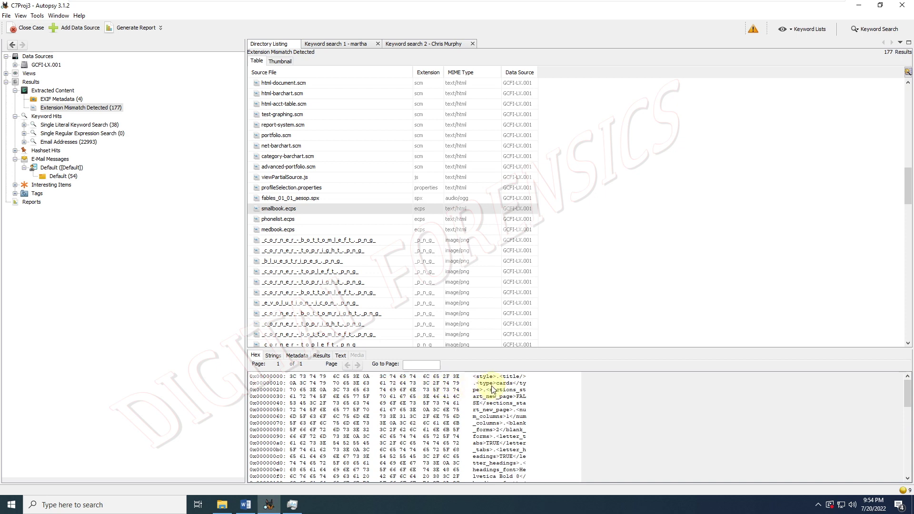
pyautogui.moveTo(490, 397); pyautogui.dragTo(486, 425)
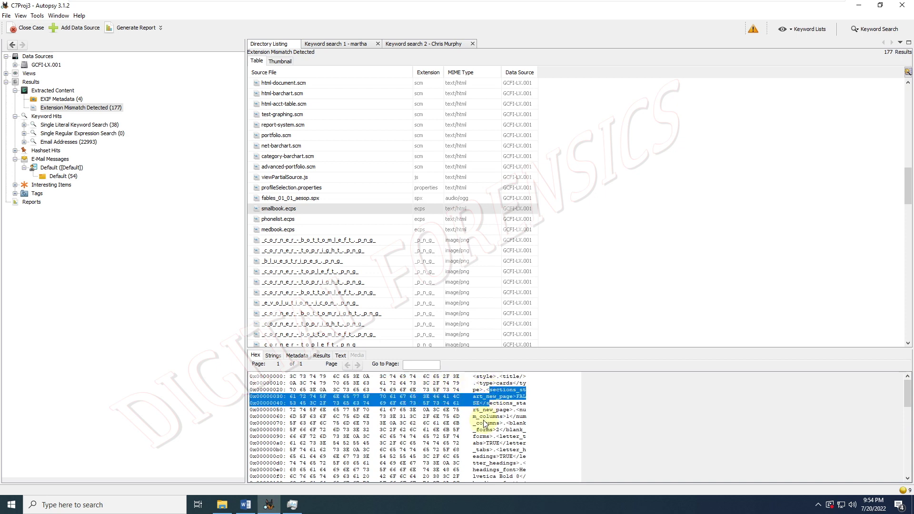
pyautogui.scroll(-3, 485, 425)
pyautogui.scroll(-2, 484, 425)
pyautogui.click(345, 355)
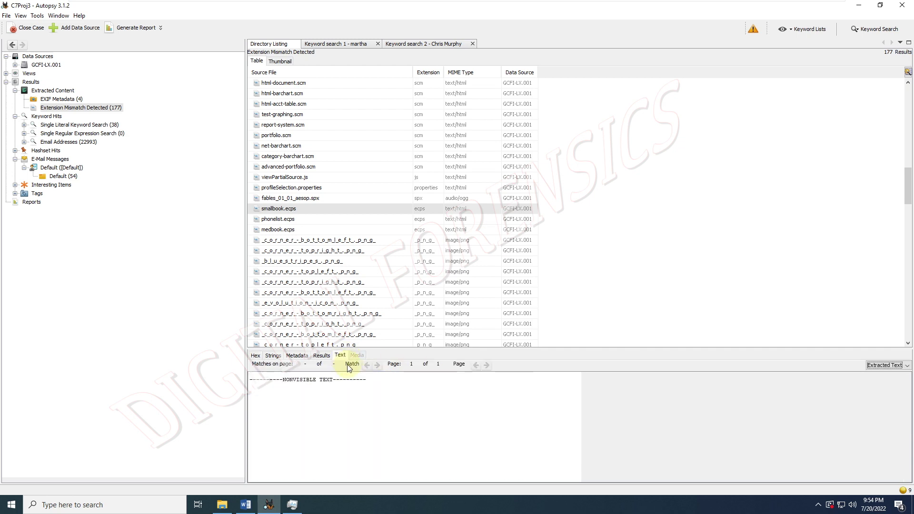
pyautogui.click(322, 355)
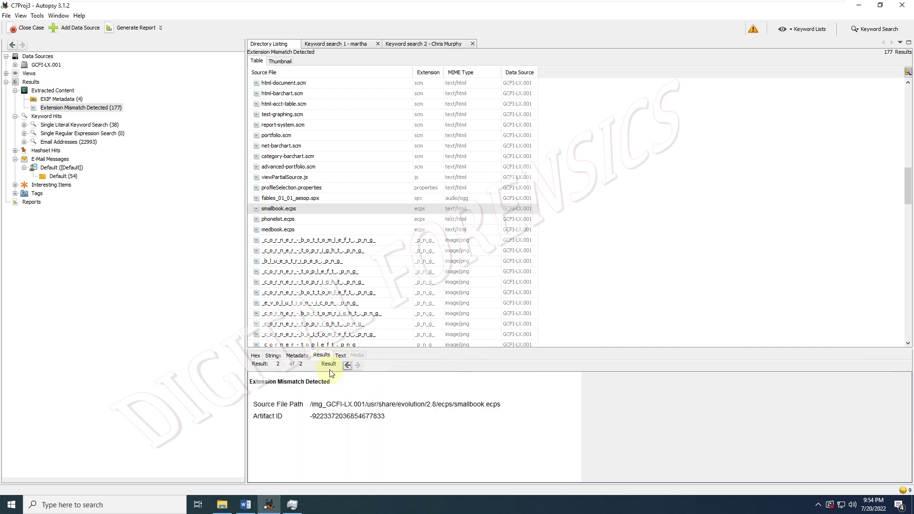
pyautogui.click(270, 356)
pyautogui.click(255, 356)
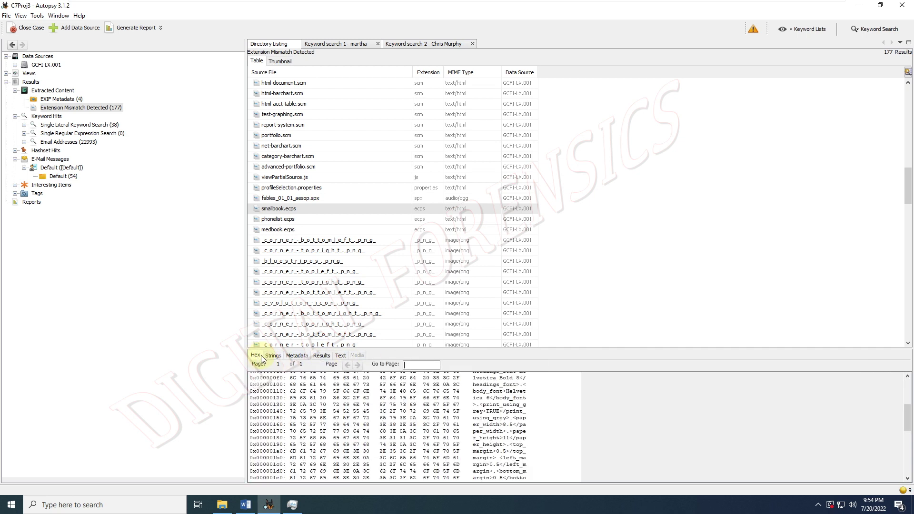
pyautogui.click(273, 355)
pyautogui.scroll(-1, 309, 408)
pyautogui.scroll(-3, 312, 408)
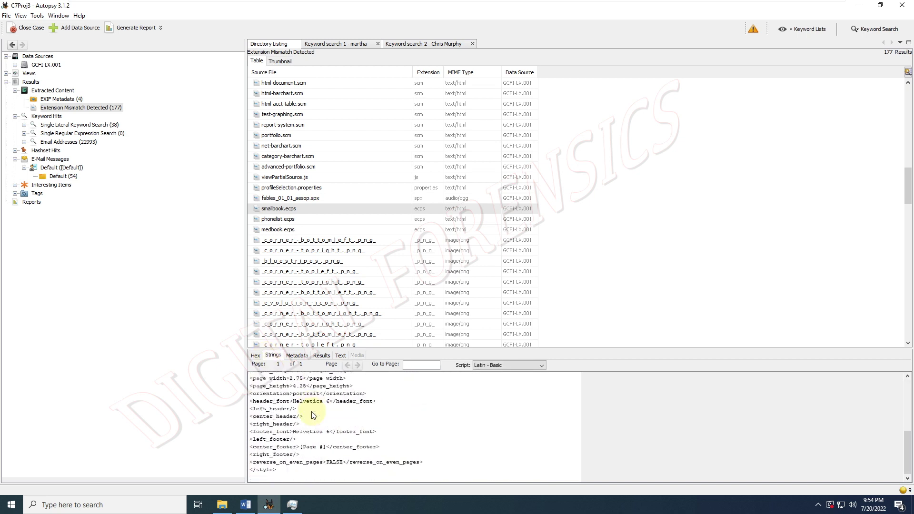
# - Show the corner-topright image's hex dump, revealing the PNG signature and IHDR chunk
pyautogui.click(297, 324)
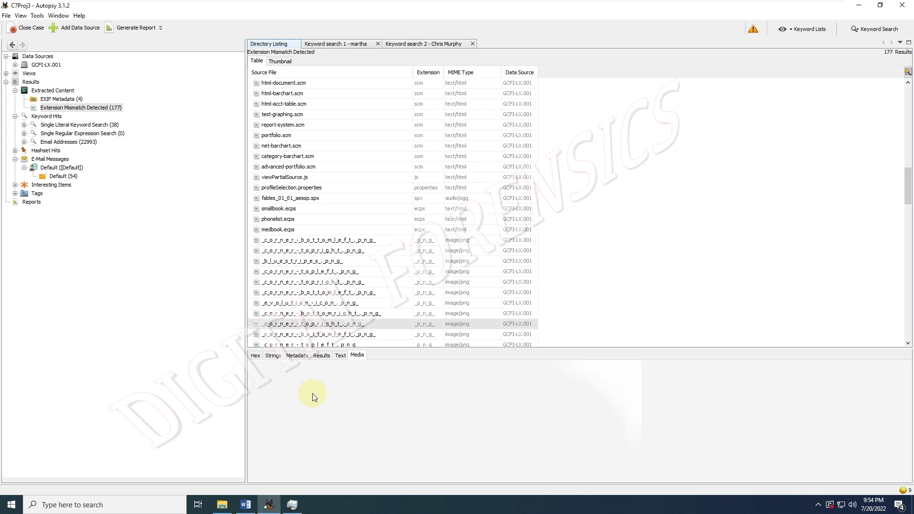
pyautogui.scroll(-2, 340, 340)
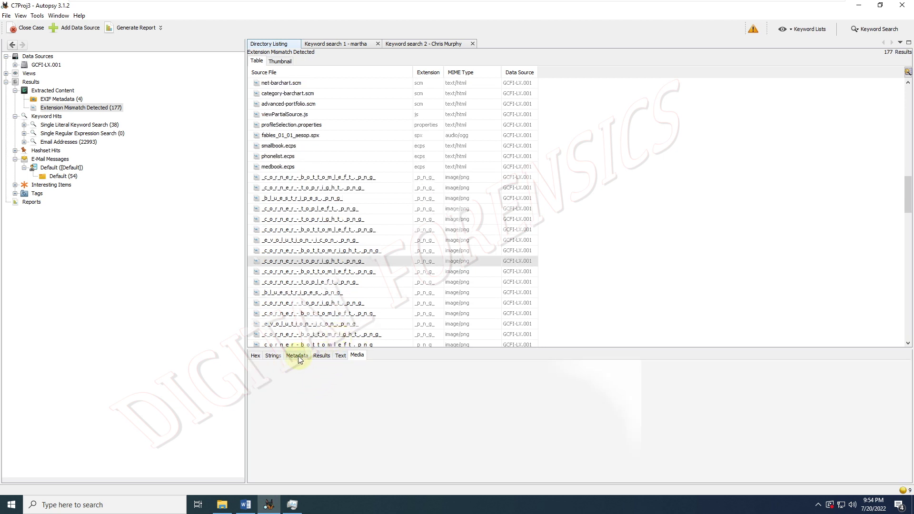
pyautogui.click(257, 356)
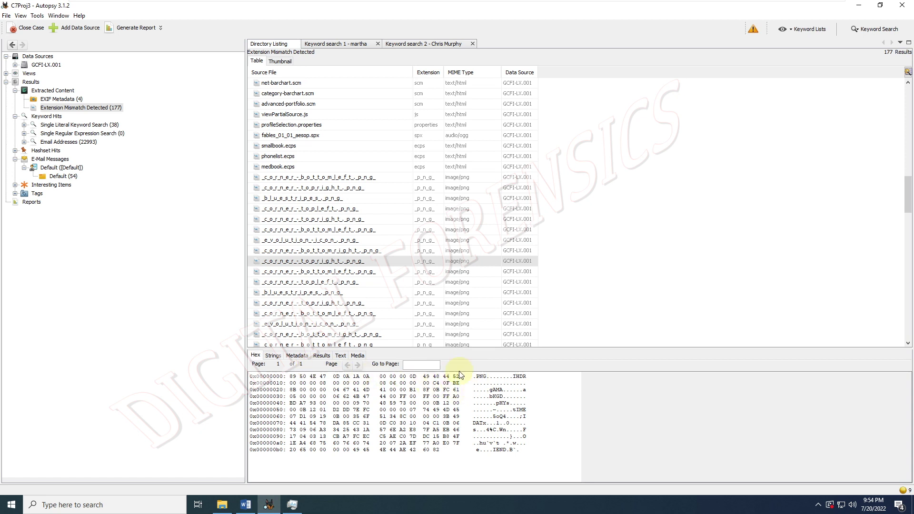
# - Extract the corner-topright file to C:\Work\Labs\Cases\C7Proj3\Export and acknowledge 'File(s) extracted.'
pyautogui.rightClick(305, 263)
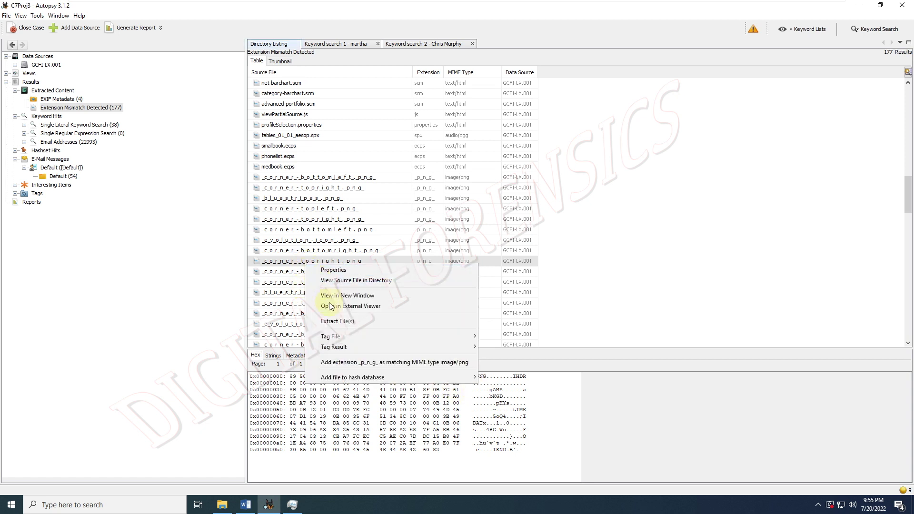
pyautogui.click(331, 320)
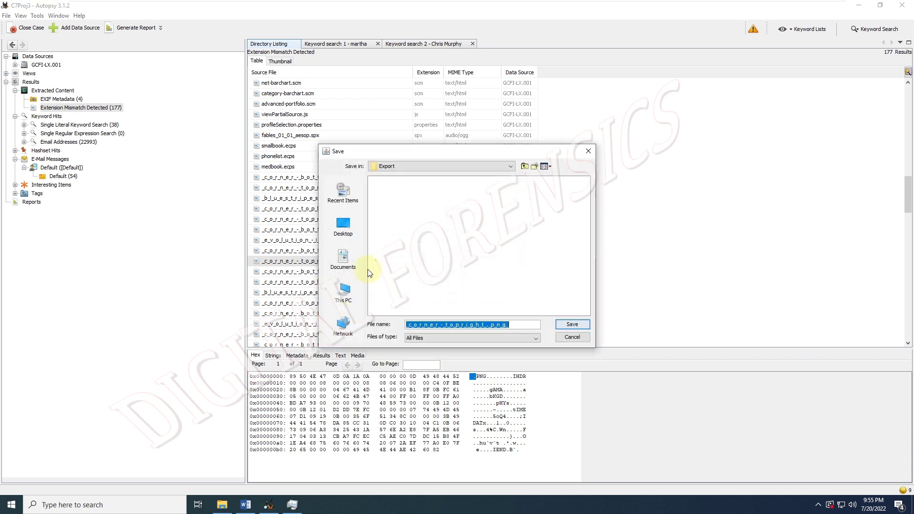
pyautogui.click(344, 292)
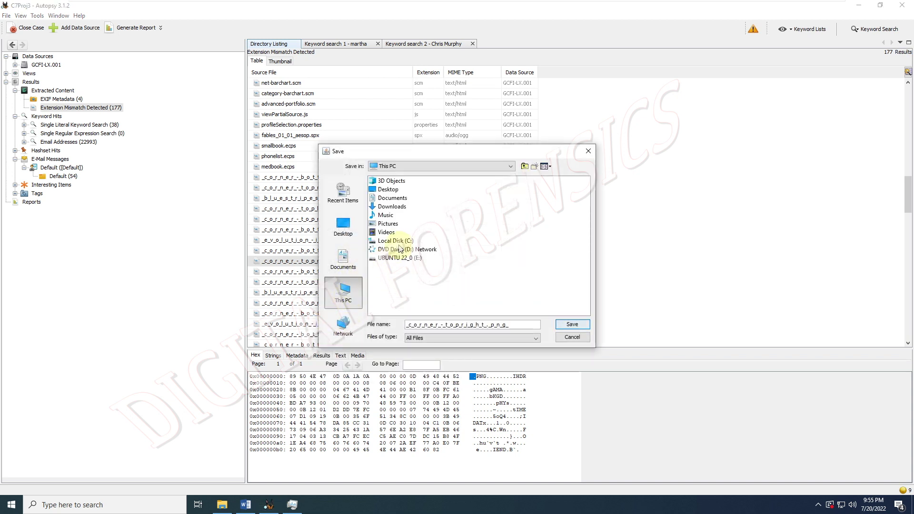
pyautogui.click(395, 257)
pyautogui.doubleClick(390, 241)
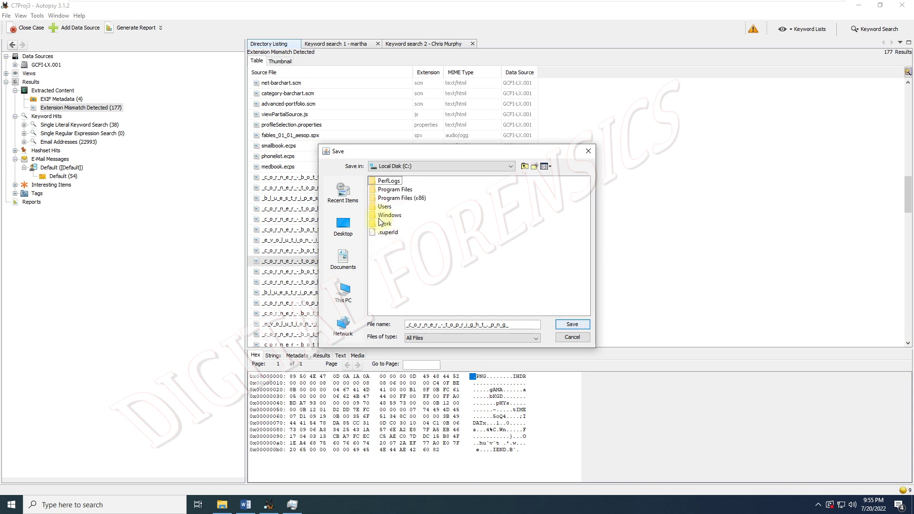
pyautogui.doubleClick(383, 223)
pyautogui.doubleClick(383, 181)
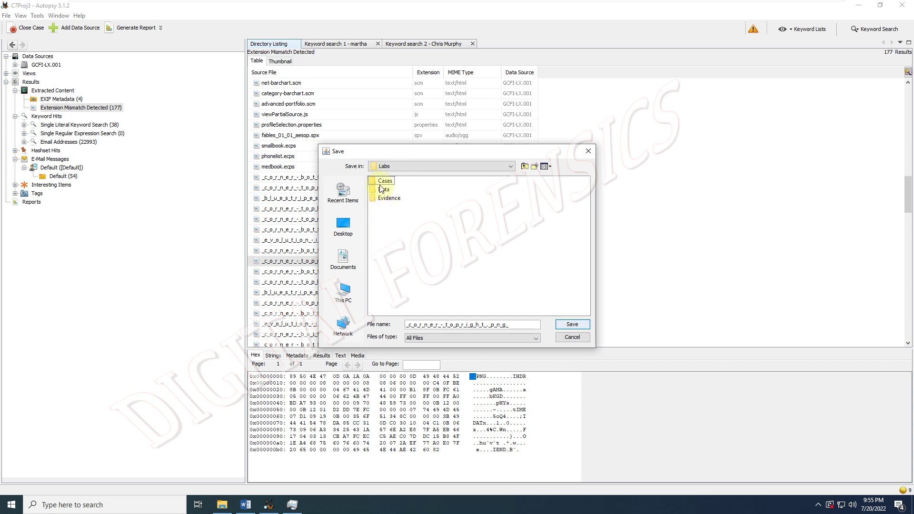
pyautogui.doubleClick(382, 181)
pyautogui.doubleClick(381, 183)
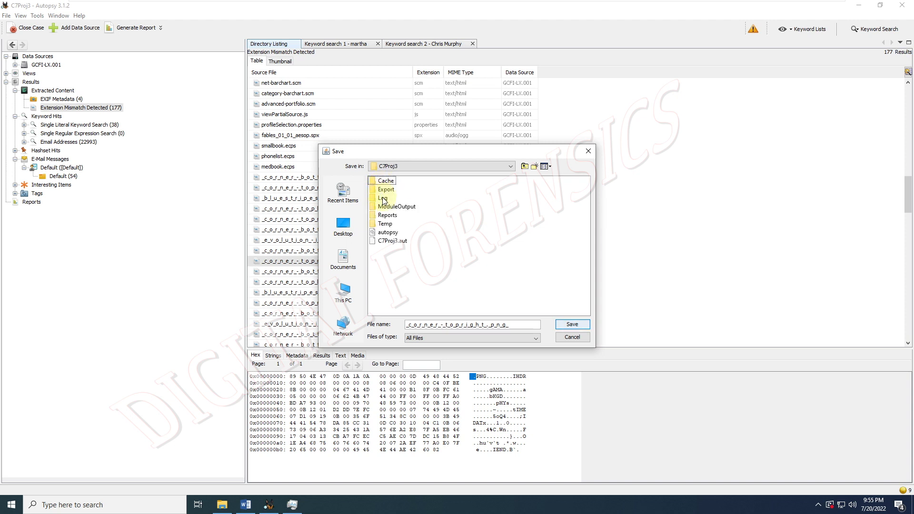
pyautogui.doubleClick(386, 190)
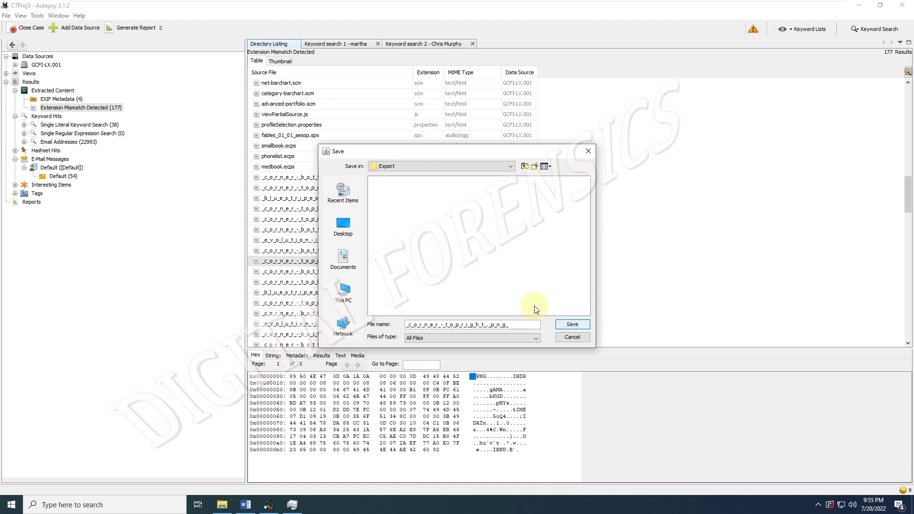
pyautogui.click(567, 323)
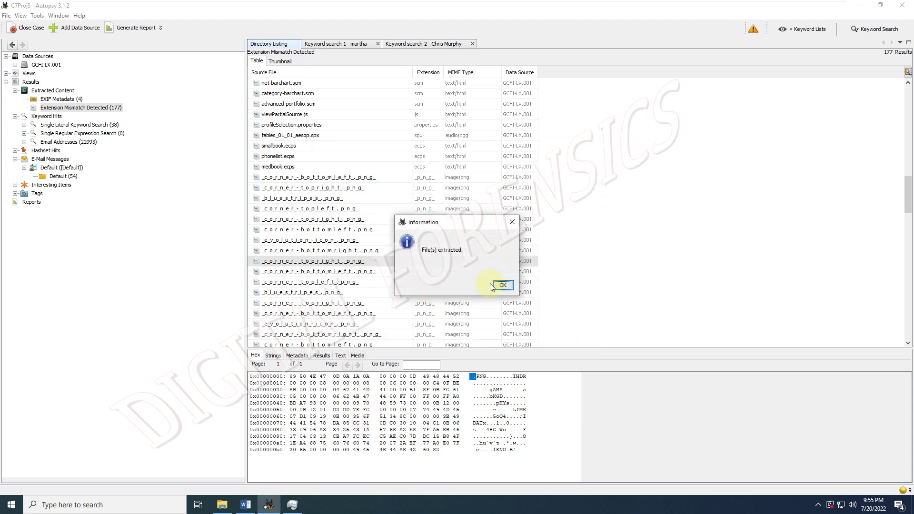
pyautogui.click(494, 285)
# - Open the Cases\C7Proj3\Export folder in File Explorer
pyautogui.click(221, 504)
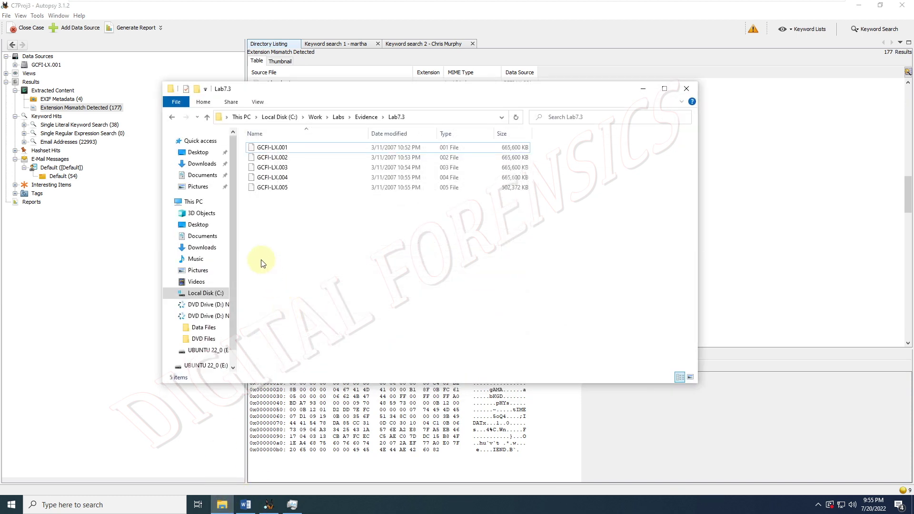
pyautogui.click(361, 117)
pyautogui.click(340, 117)
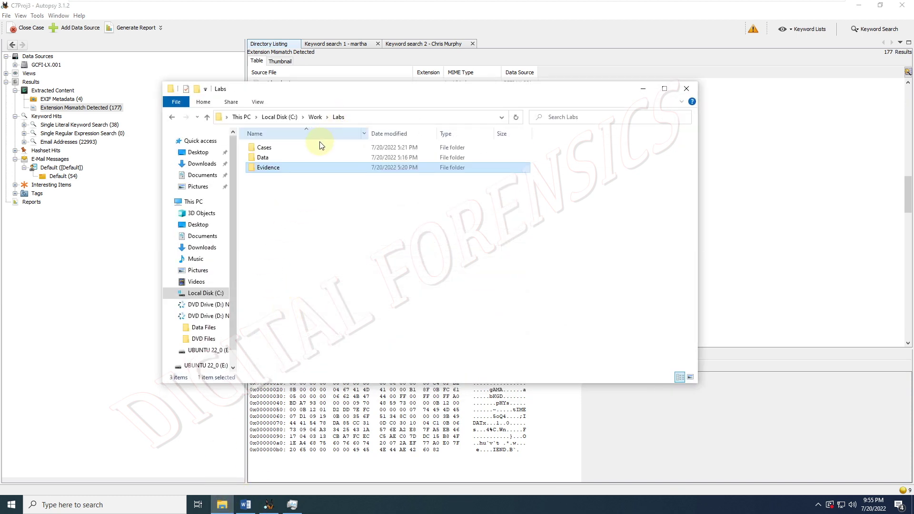
pyautogui.doubleClick(298, 147)
pyautogui.doubleClick(271, 149)
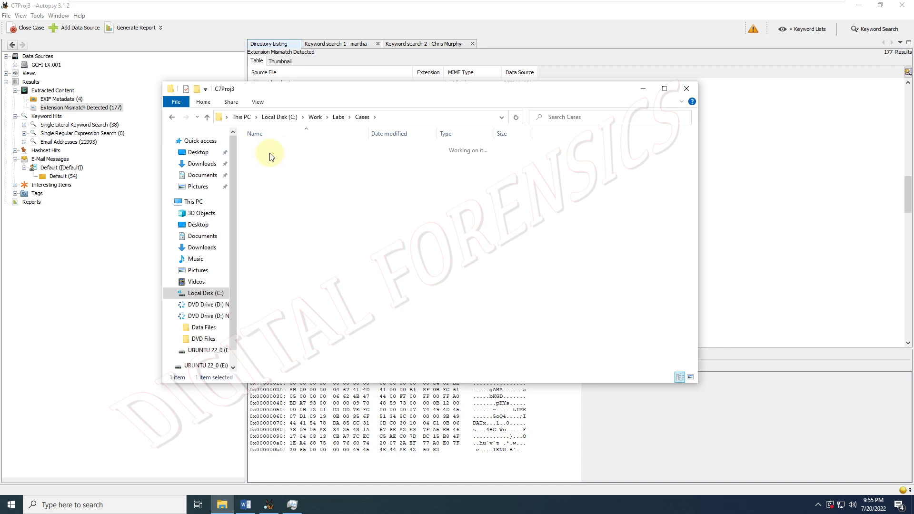
pyautogui.doubleClick(270, 159)
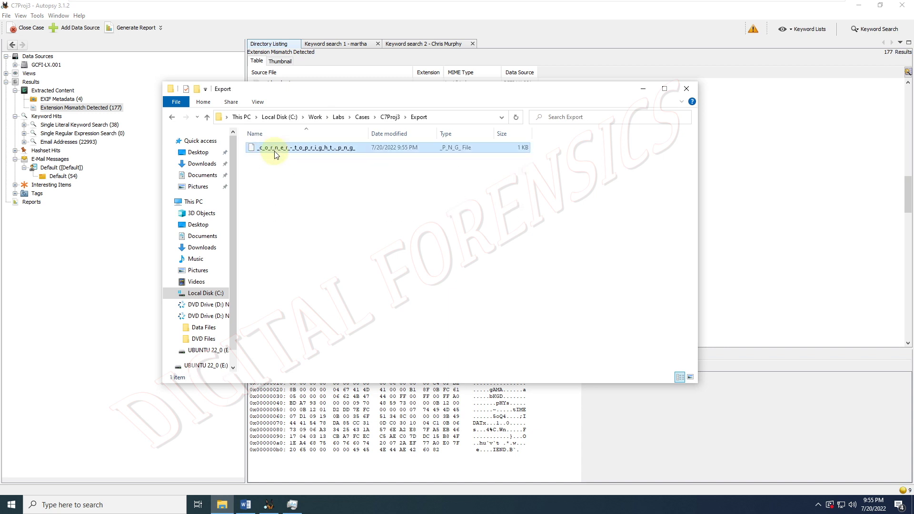
# - Replace the extracted file's trailing _png_ with .png, accept the extension change, and view the image
pyautogui.click(309, 149)
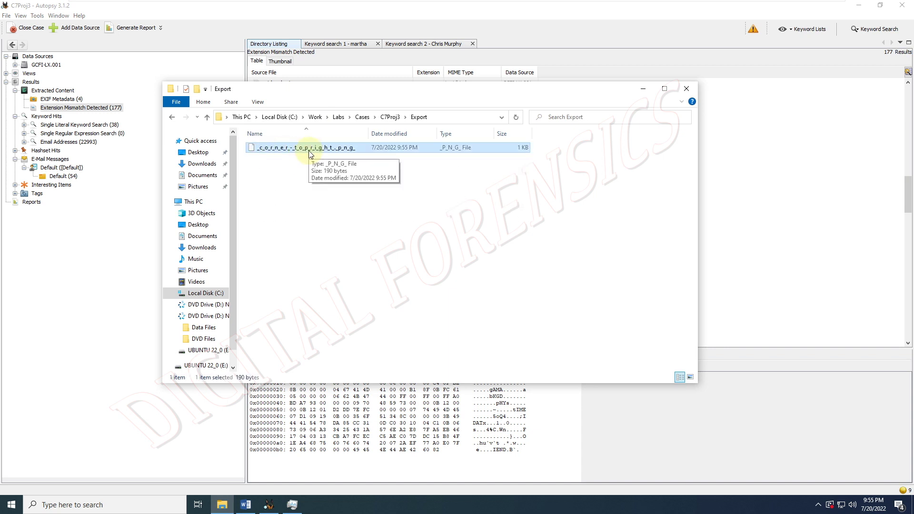
pyautogui.click(310, 148)
pyautogui.press('Right')
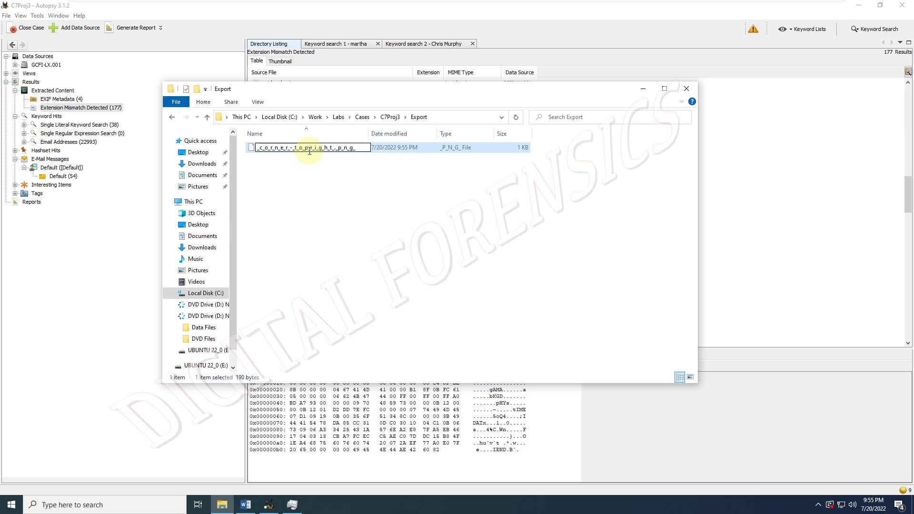
pyautogui.hotkey('shift', 'End')
pyautogui.write('.png')
pyautogui.press('Return')
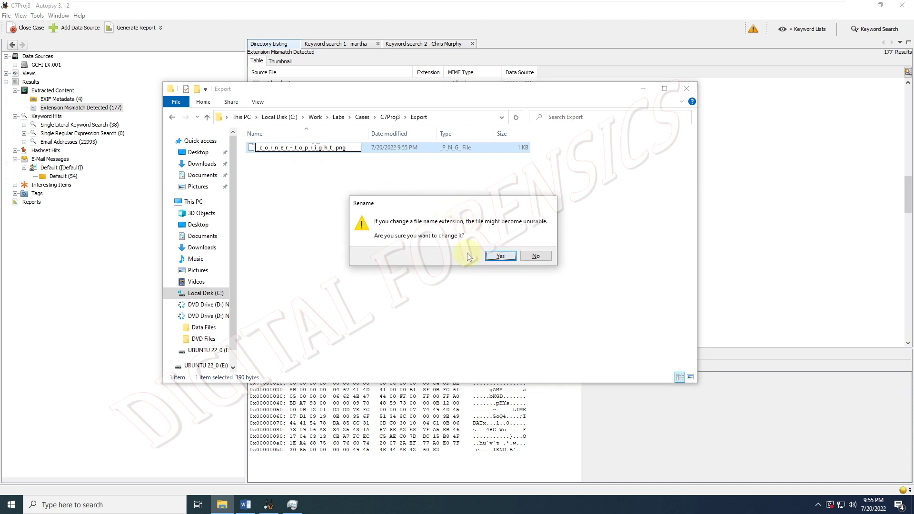
pyautogui.click(500, 256)
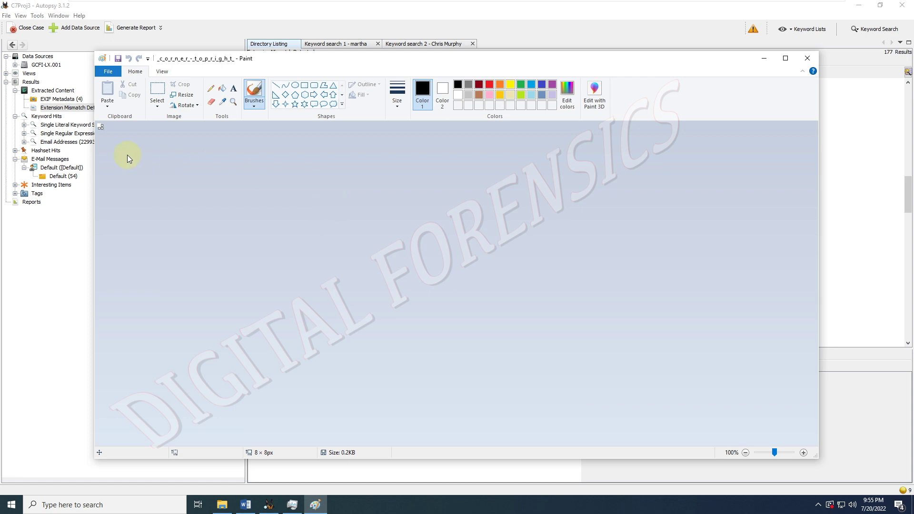
pyautogui.click(806, 60)
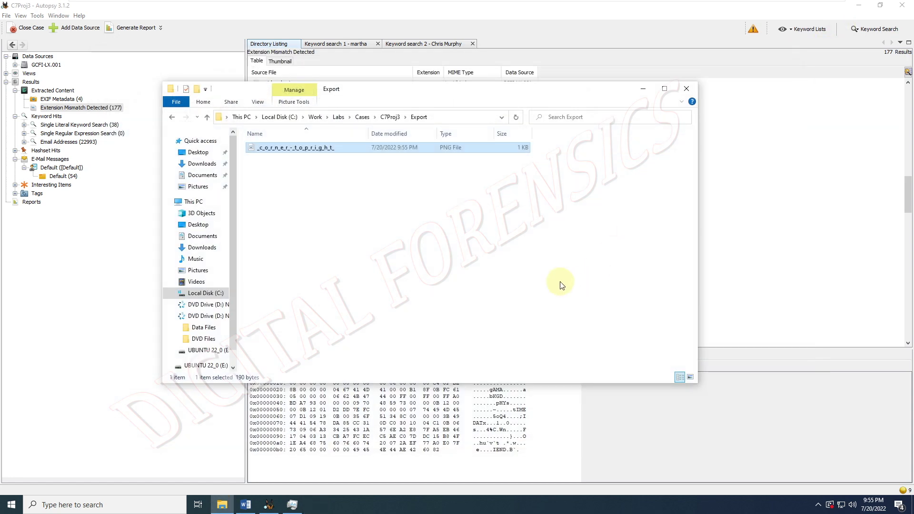
pyautogui.click(584, 412)
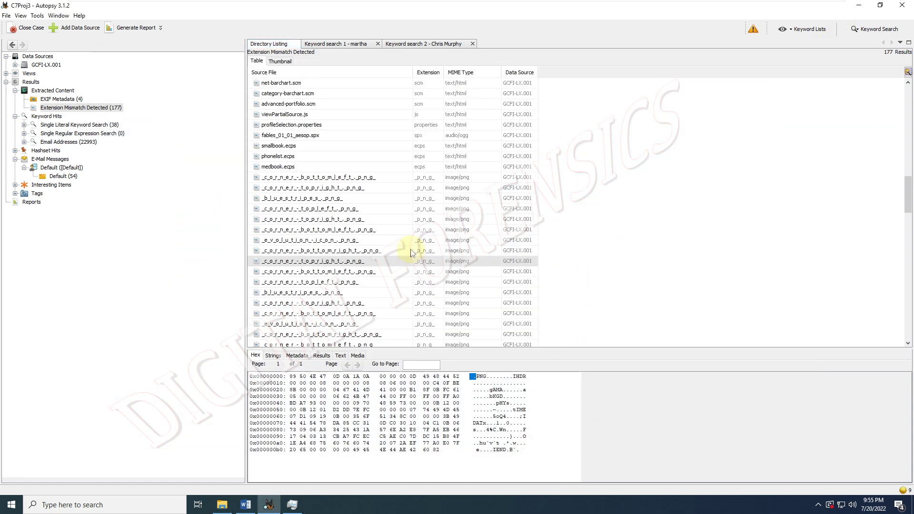
# - Select the mismatched header.tmpl and read its HTML text in the Strings tab
pyautogui.scroll(-5, 410, 247)
pyautogui.scroll(-10, 412, 252)
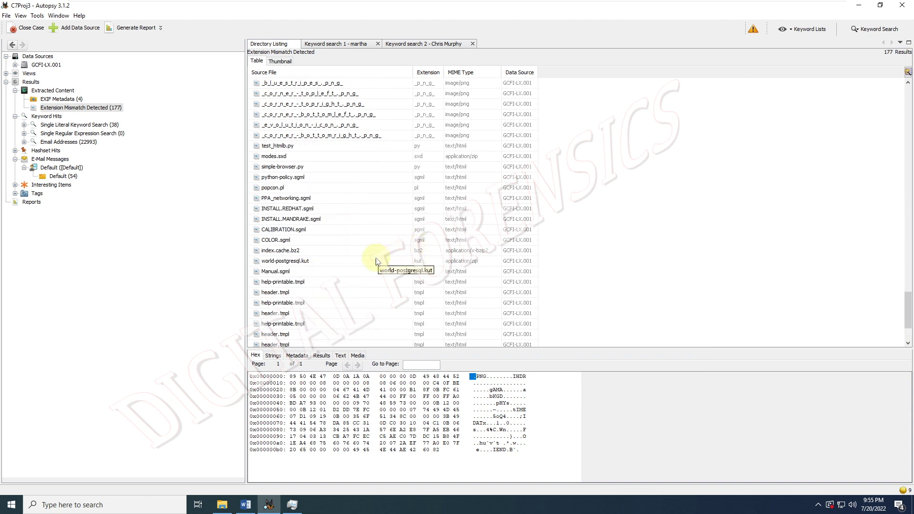
pyautogui.scroll(-2, 376, 262)
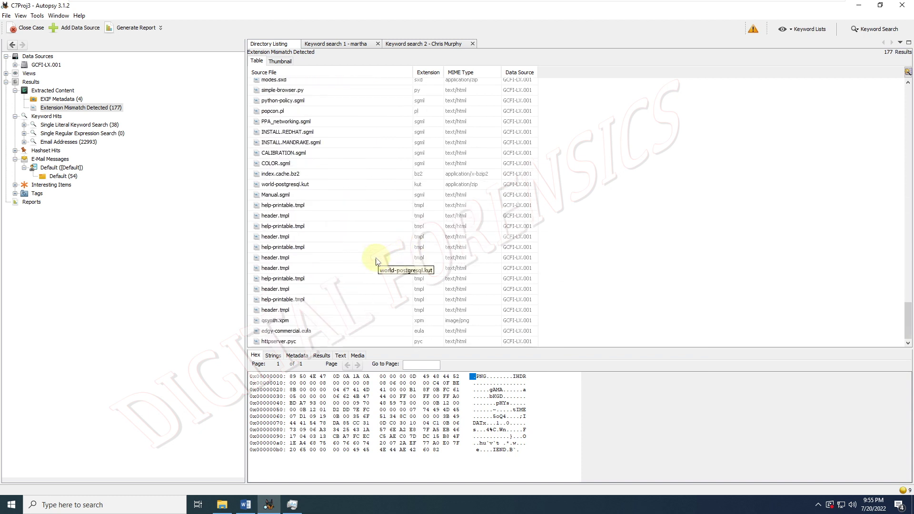
pyautogui.click(300, 258)
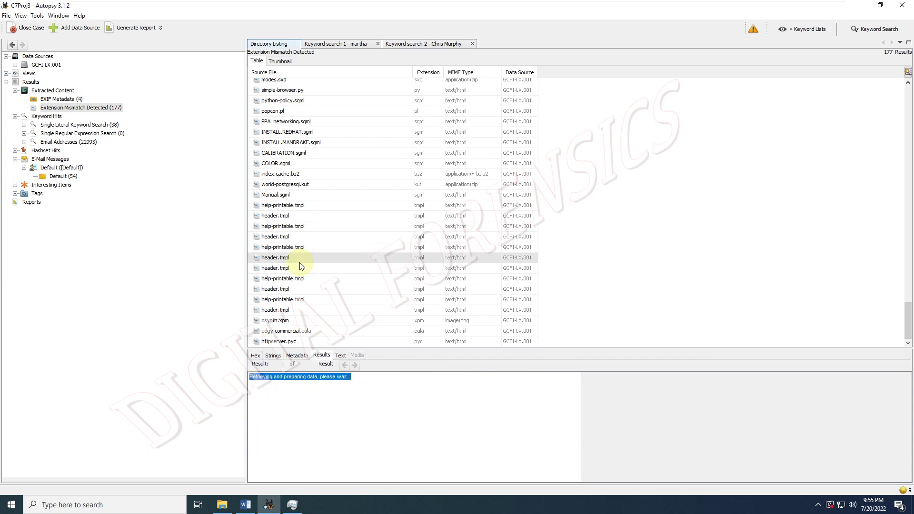
pyautogui.click(275, 357)
pyautogui.moveTo(314, 401); pyautogui.dragTo(371, 459)
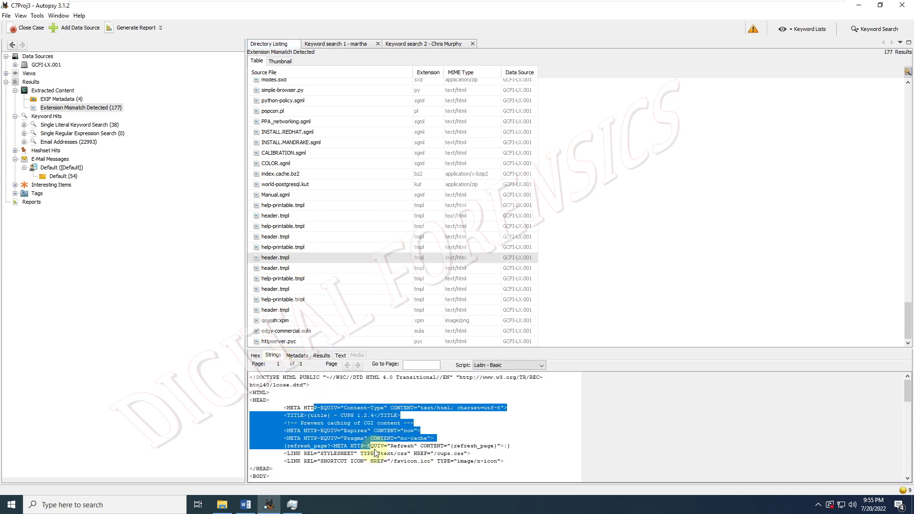
pyautogui.scroll(-5, 375, 445)
pyautogui.scroll(-5, 375, 445)
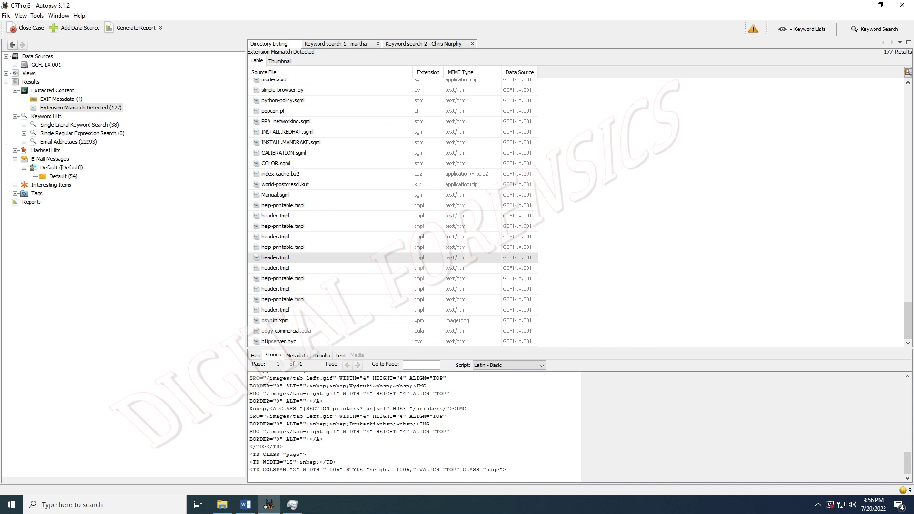
# - Close Autopsy and the Export folder window, then refresh the desktop
pyautogui.click(891, 17)
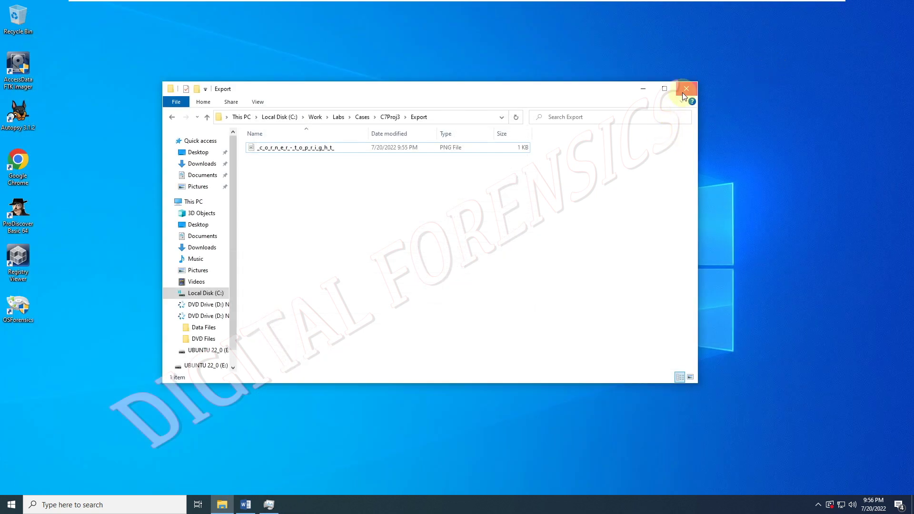
pyautogui.click(683, 95)
pyautogui.rightClick(390, 167)
pyautogui.click(408, 197)
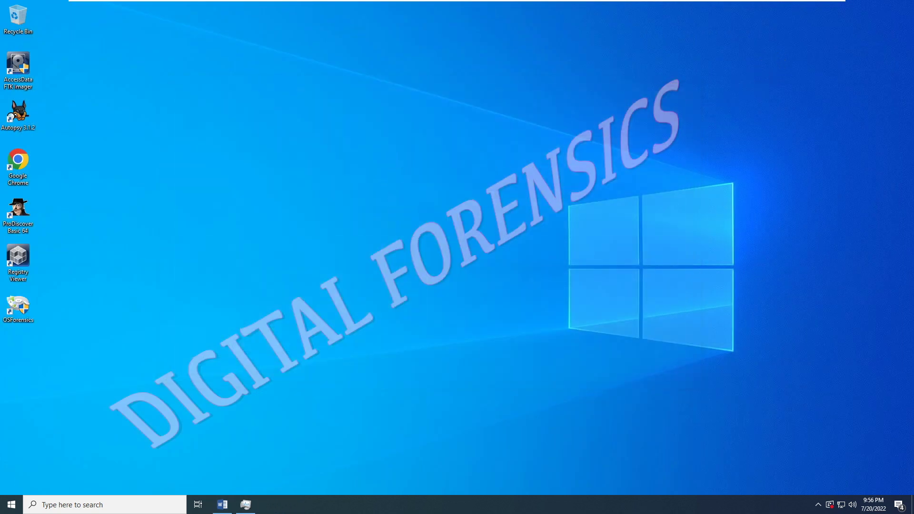